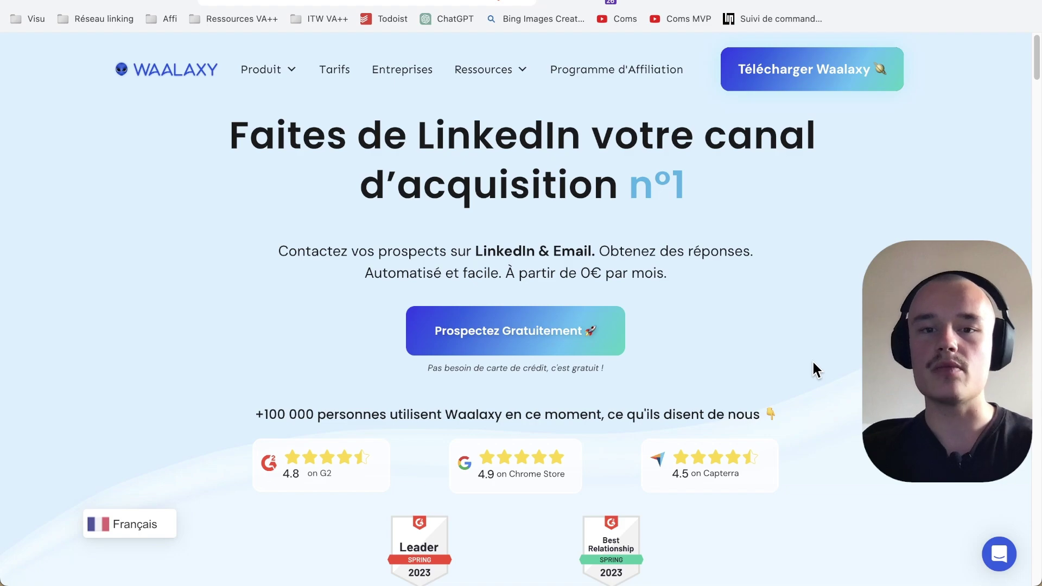
Step: Switch to the Semrush domain overview for waalaxy.com and examine its authority, organic traffic, country distribution and keyword trends
{"action": "key", "text": "ctrl+Tab"}
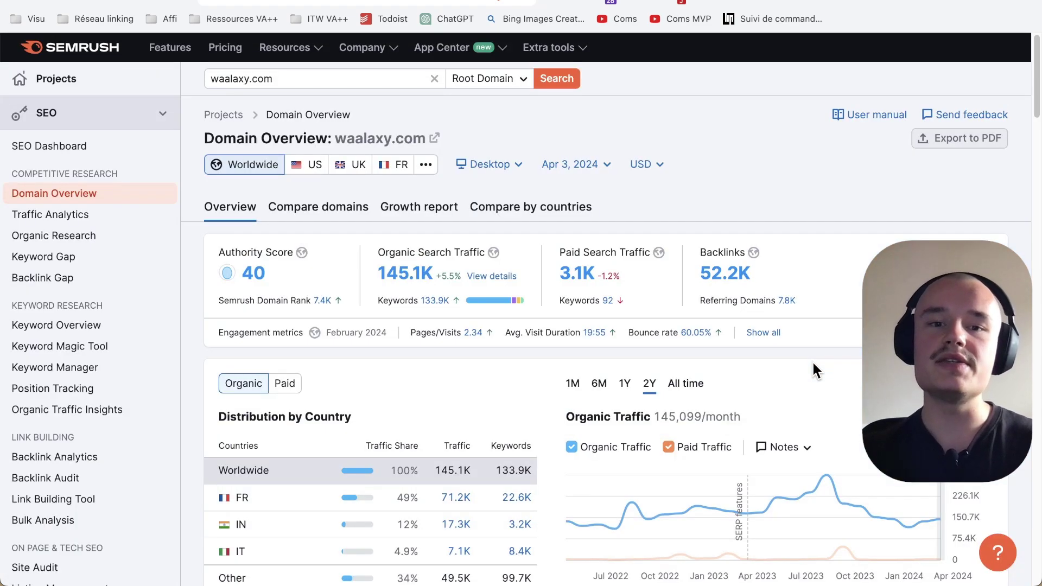
{"action": "scroll", "coordinate": [812, 360], "scroll_direction": "down", "scroll_amount": 3}
{"action": "scroll", "coordinate": [749, 380], "scroll_direction": "up", "scroll_amount": 2}
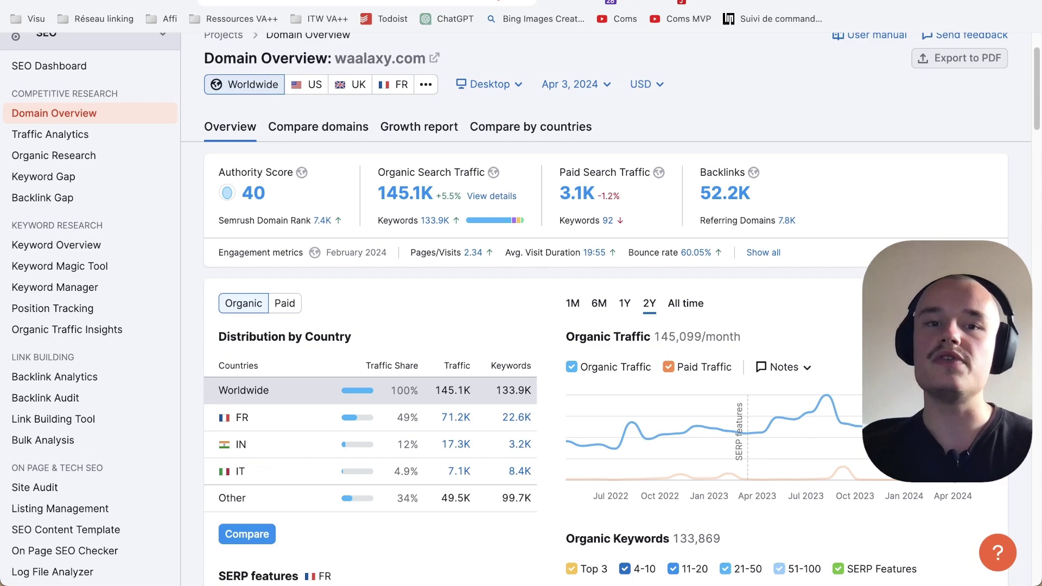
{"action": "scroll", "coordinate": [929, 525], "scroll_direction": "down", "scroll_amount": 3}
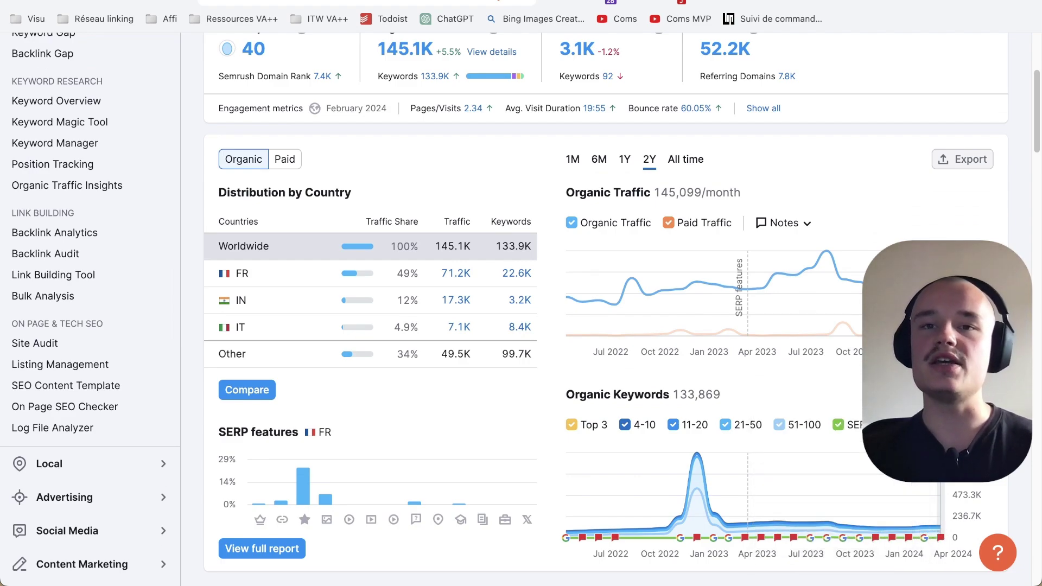
{"action": "scroll", "coordinate": [929, 429], "scroll_direction": "up", "scroll_amount": 5}
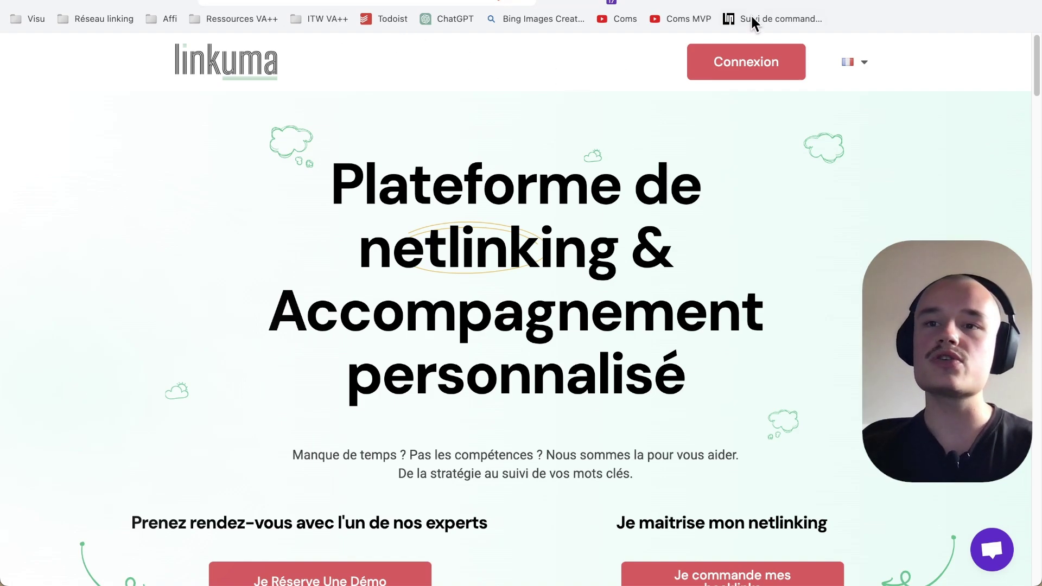
Step: Switch to the Google results for "waalaxy" and look through the official site links, related questions and first third-party results
{"action": "key", "text": "ctrl+Tab"}
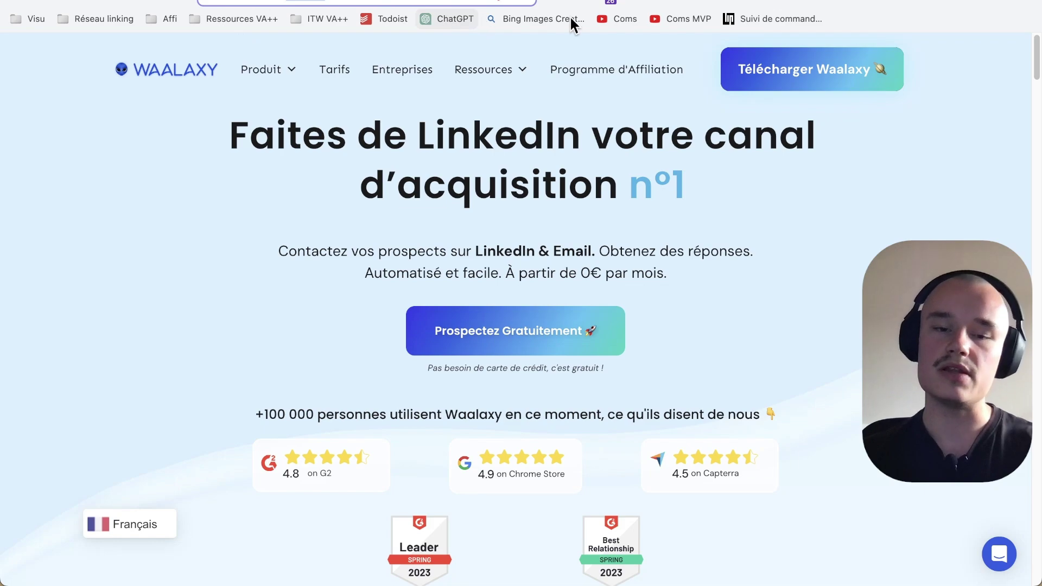
{"action": "left_click", "coordinate": [608, 18]}
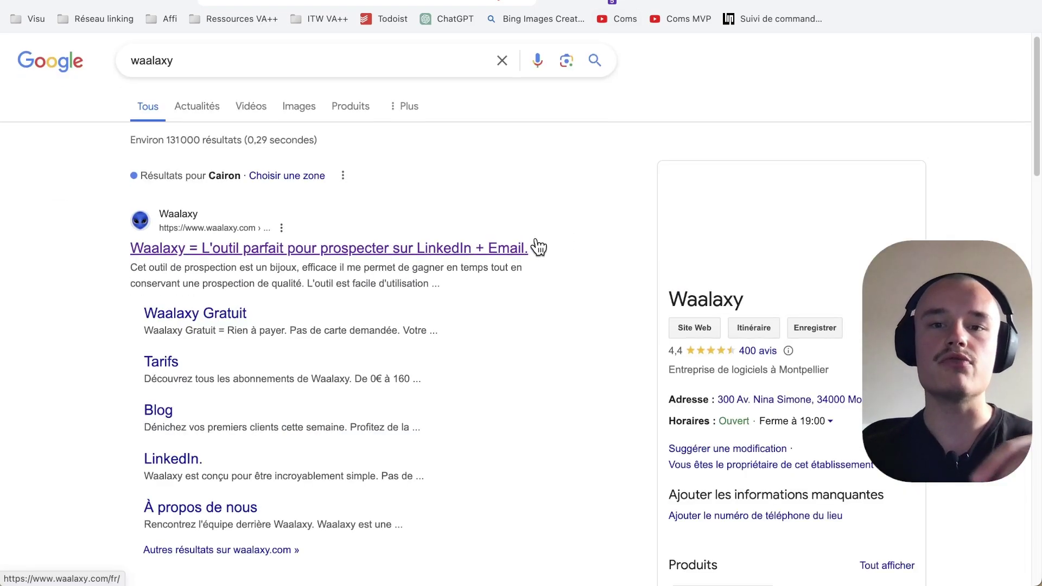
{"action": "scroll", "coordinate": [535, 239], "scroll_direction": "down", "scroll_amount": 1}
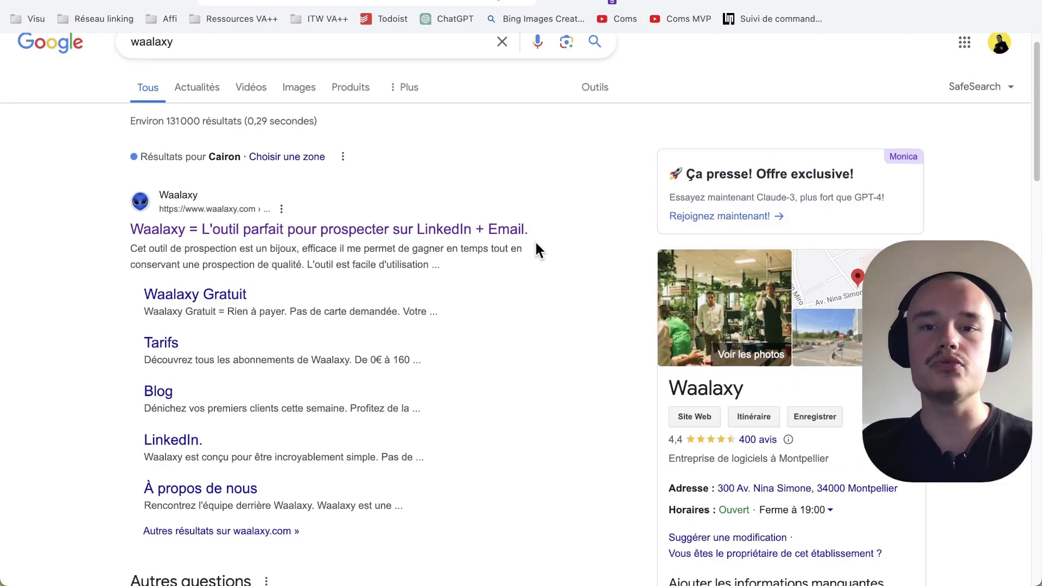
{"action": "scroll", "coordinate": [535, 243], "scroll_direction": "down", "scroll_amount": 3}
{"action": "scroll", "coordinate": [536, 243], "scroll_direction": "down", "scroll_amount": 7}
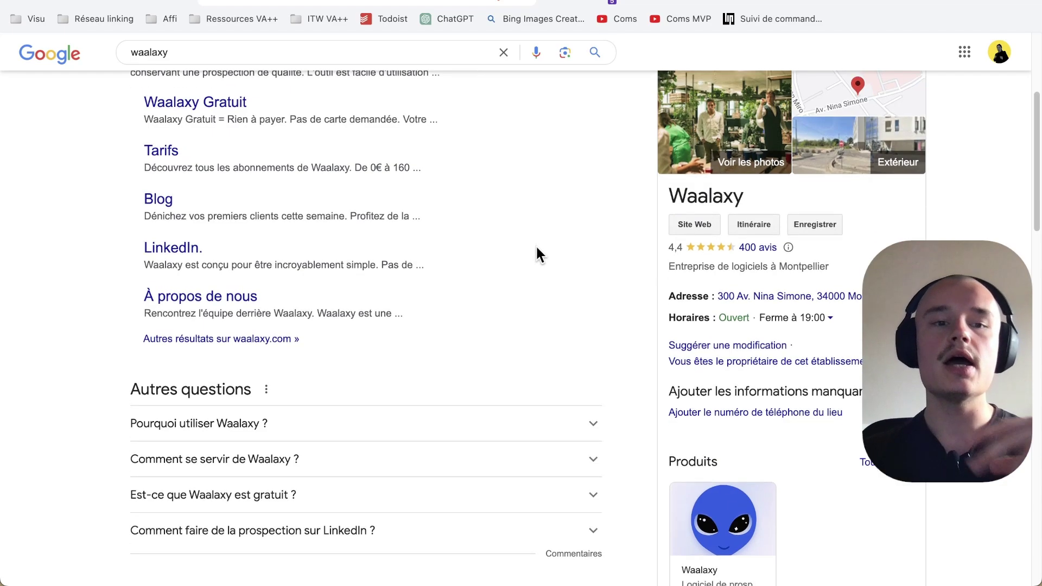
{"action": "scroll", "coordinate": [537, 252], "scroll_direction": "down", "scroll_amount": 1}
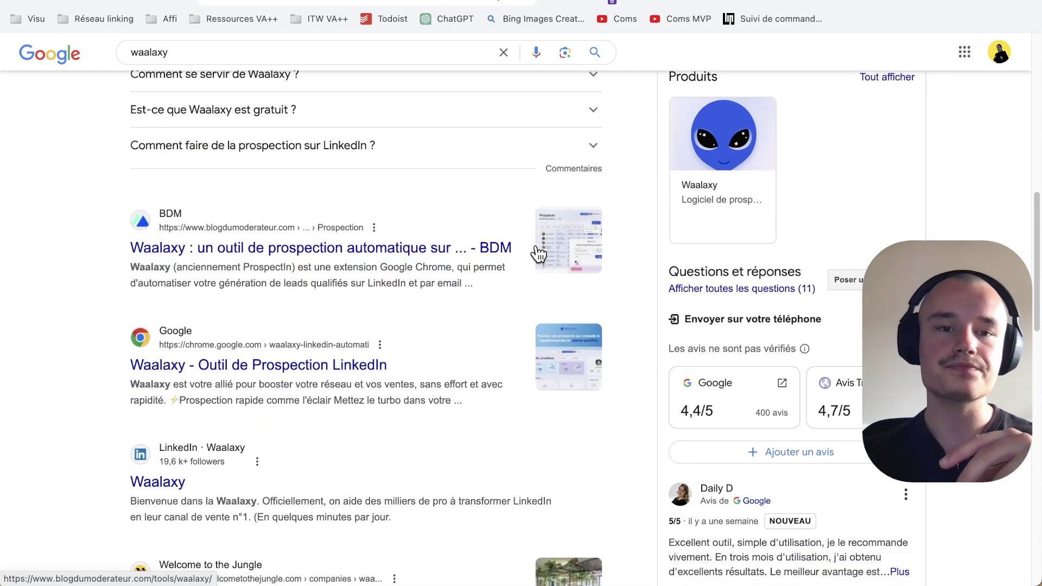
{"action": "scroll", "coordinate": [533, 252], "scroll_direction": "up", "scroll_amount": 5}
{"action": "scroll", "coordinate": [538, 251], "scroll_direction": "down", "scroll_amount": 5}
{"action": "scroll", "coordinate": [536, 251], "scroll_direction": "up", "scroll_amount": 10}
{"action": "scroll", "coordinate": [536, 246], "scroll_direction": "down", "scroll_amount": 10}
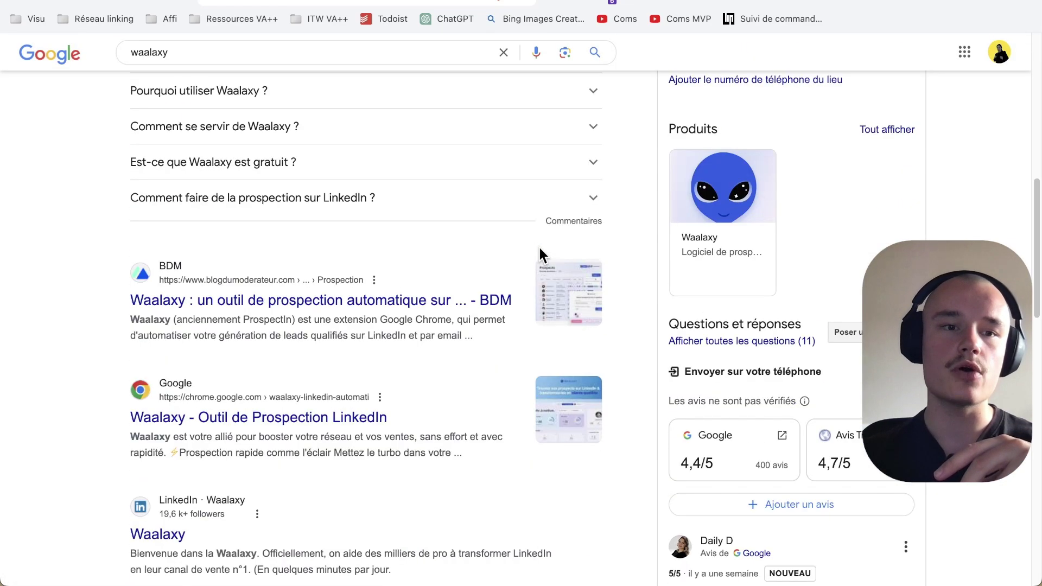
Step: Examine the BDM and Chrome extension results, and open the Waalaxy LinkedIn company result in a background tab
{"action": "left_click_drag", "start_coordinate": [142, 207], "coordinate": [221, 232]}
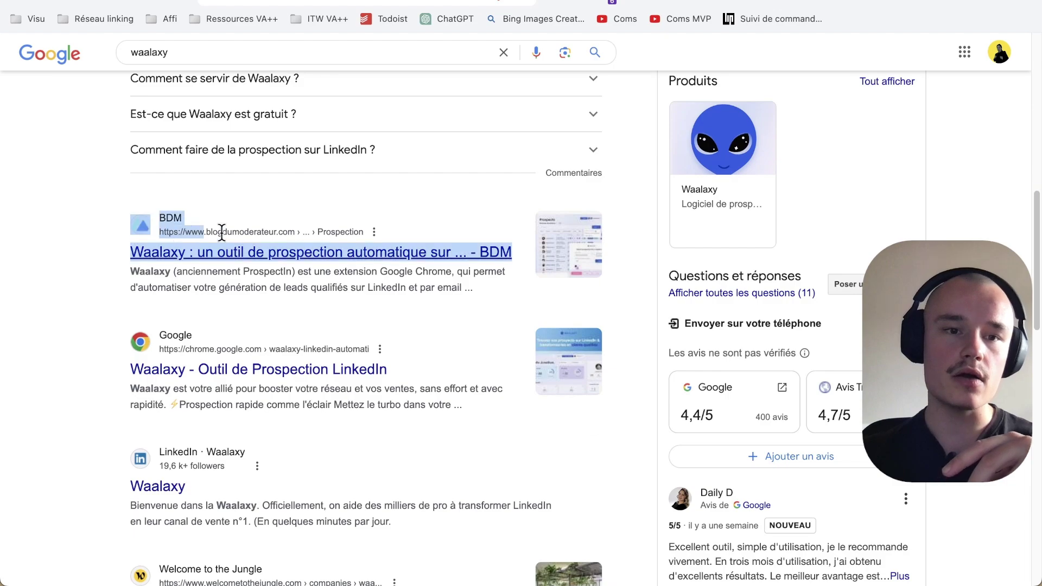
{"action": "left_click", "coordinate": [79, 300]}
{"action": "scroll", "coordinate": [76, 303], "scroll_direction": "down", "scroll_amount": 1}
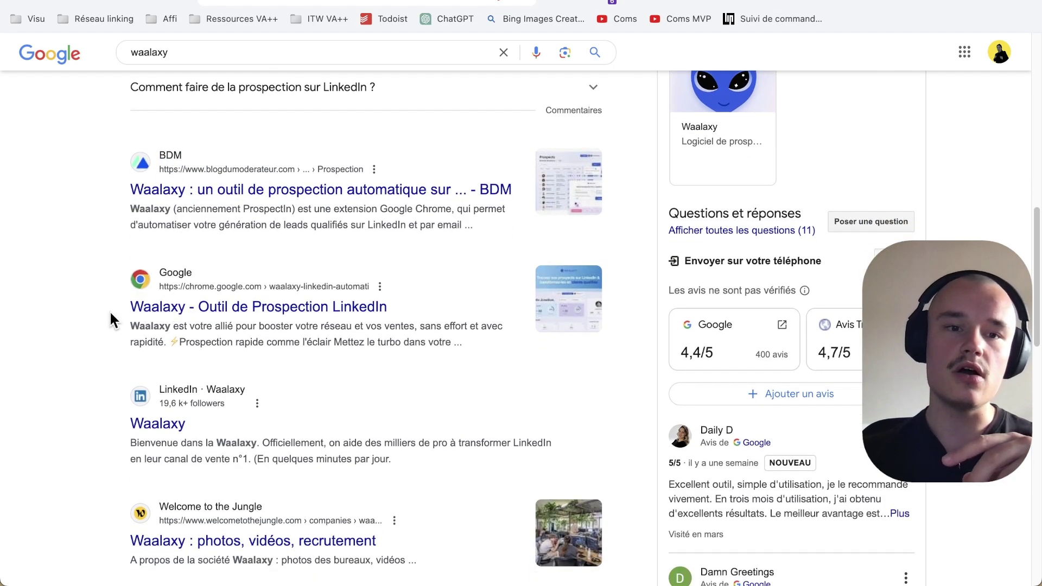
{"action": "left_click_drag", "start_coordinate": [129, 307], "coordinate": [391, 298]}
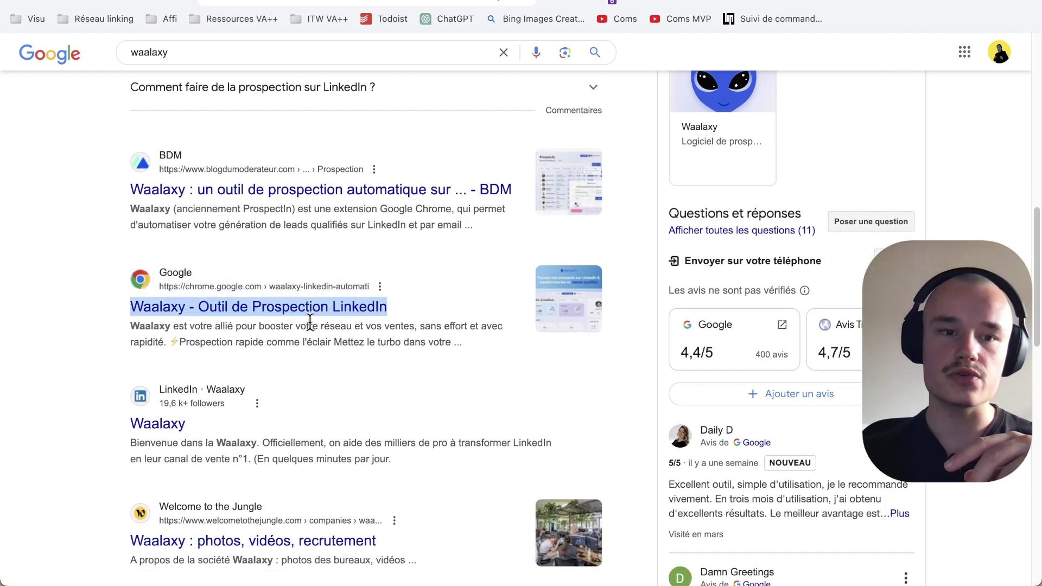
{"action": "scroll", "coordinate": [146, 353], "scroll_direction": "down", "scroll_amount": 3}
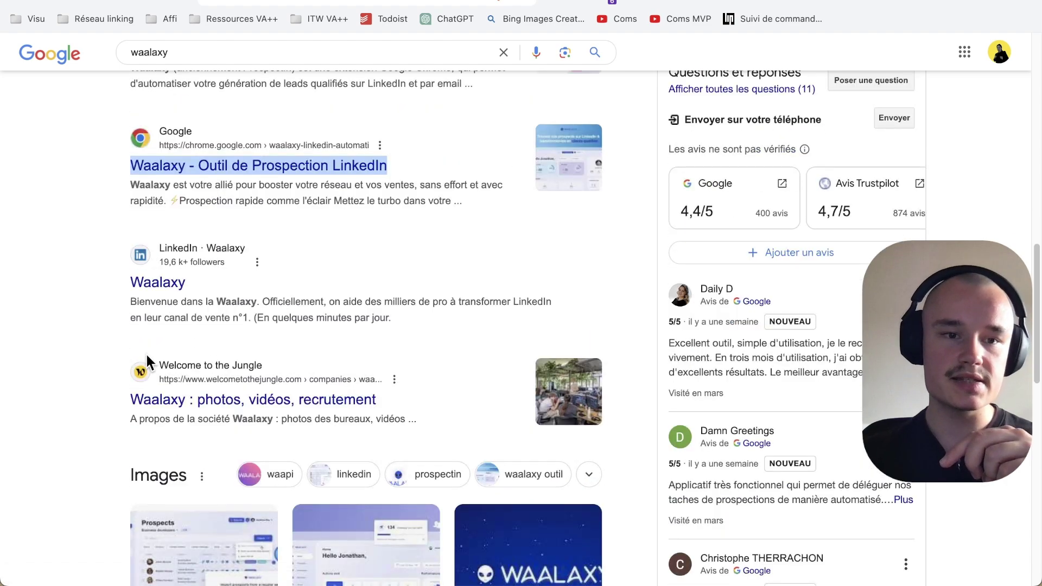
{"action": "left_click_drag", "start_coordinate": [89, 279], "coordinate": [300, 282]}
{"action": "left_click", "coordinate": [62, 285]}
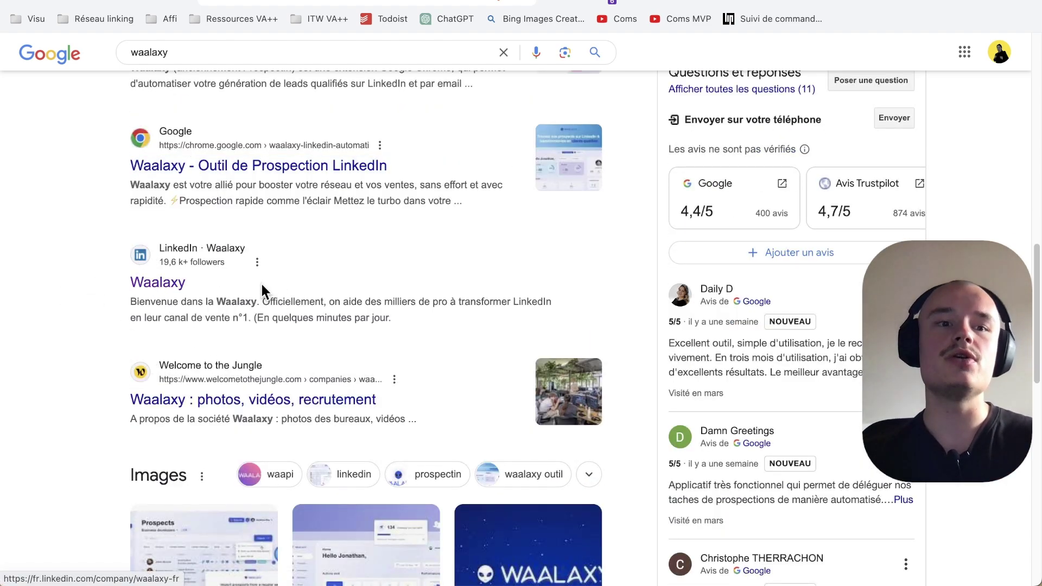
Step: Open the ProspectIn result "Waalaxy, la prospection 2.0 Automatisée." in a background tab
{"action": "scroll", "coordinate": [247, 286], "scroll_direction": "down", "scroll_amount": 2}
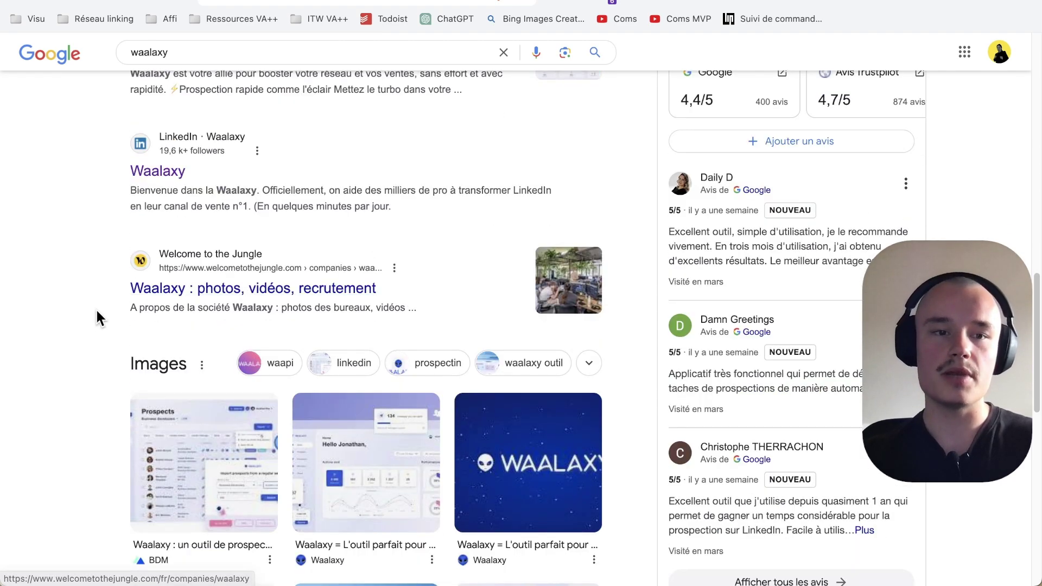
{"action": "mouse_move", "coordinate": [95, 307]}
{"action": "left_mouse_down"}
{"action": "mouse_move", "coordinate": [233, 303]}
{"action": "mouse_move", "coordinate": [92, 310]}
{"action": "left_mouse_up"}
{"action": "scroll", "coordinate": [93, 311], "scroll_direction": "down", "scroll_amount": 1}
{"action": "scroll", "coordinate": [94, 313], "scroll_direction": "down", "scroll_amount": 10}
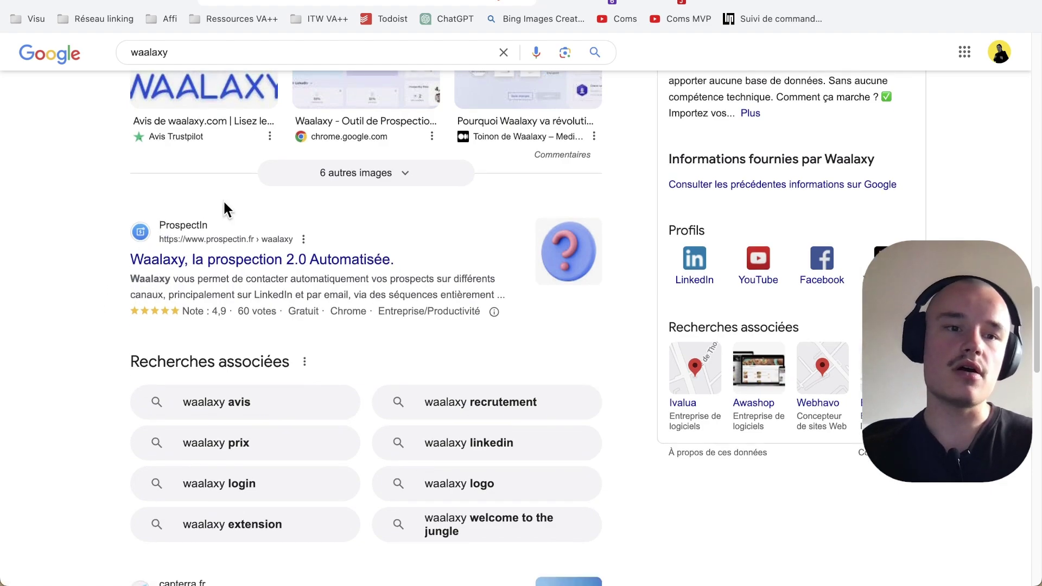
{"action": "scroll", "coordinate": [86, 303], "scroll_direction": "down", "scroll_amount": 1}
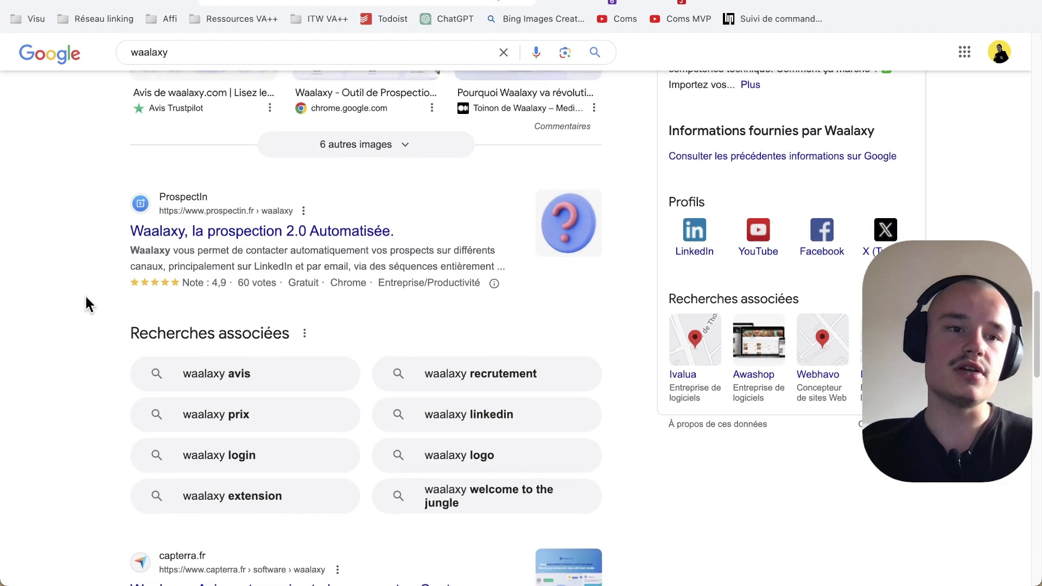
{"action": "left_click", "coordinate": [142, 233], "text": "super"}
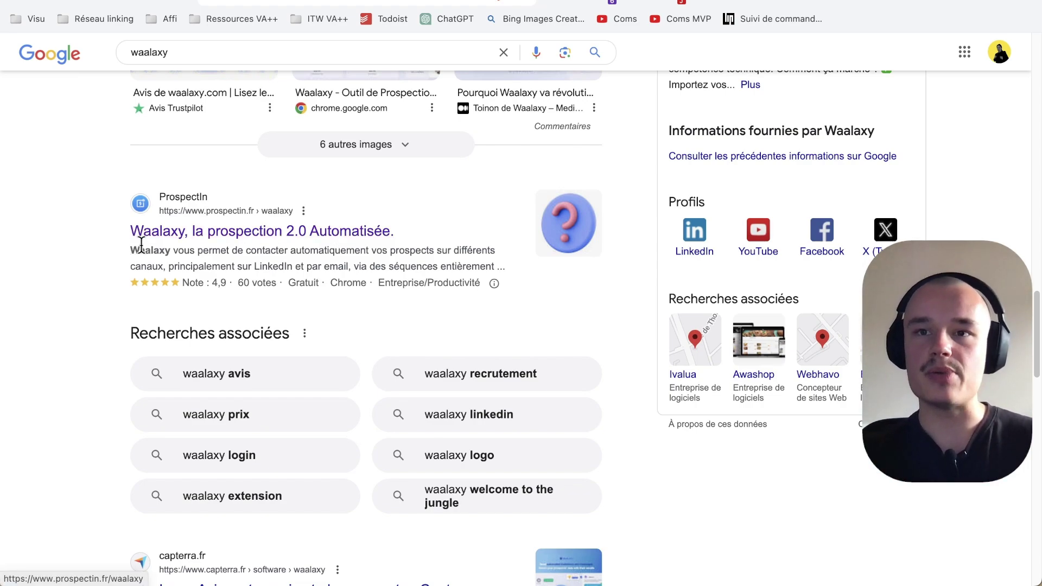
Step: Open the YouTube video result "Waalaxy - L'outil parfait pour prospecter sur LinkedIn + Email." in a background tab
{"action": "scroll", "coordinate": [141, 247], "scroll_direction": "down", "scroll_amount": 5}
{"action": "scroll", "coordinate": [141, 247], "scroll_direction": "down", "scroll_amount": 3}
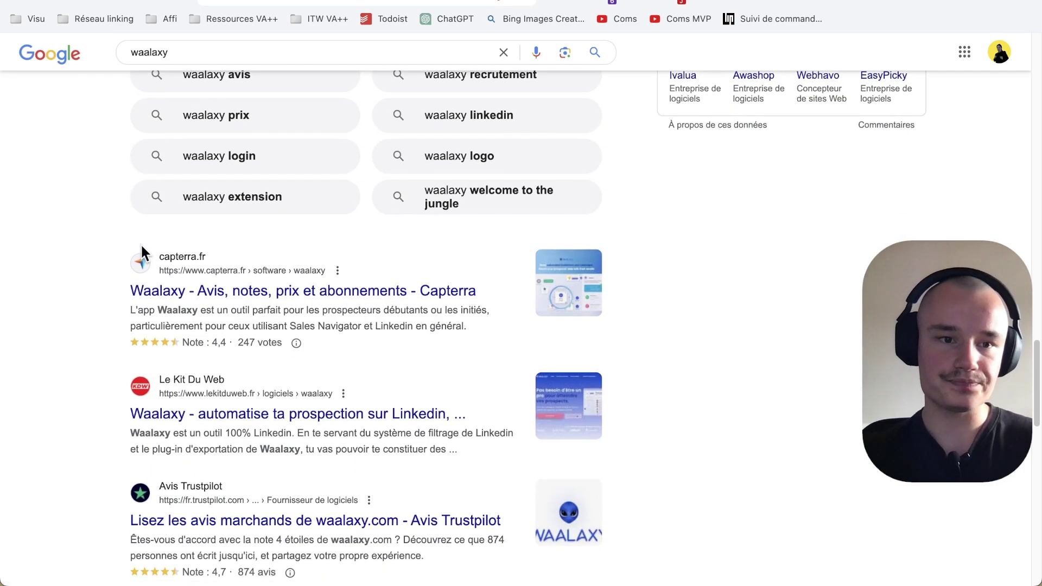
{"action": "scroll", "coordinate": [142, 254], "scroll_direction": "down", "scroll_amount": 3}
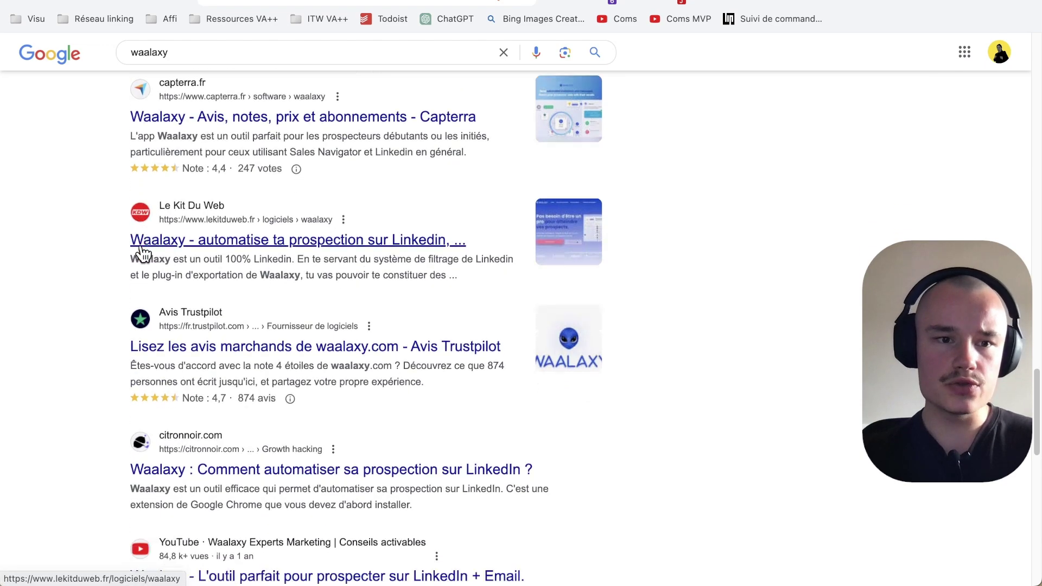
{"action": "scroll", "coordinate": [90, 287], "scroll_direction": "down", "scroll_amount": 3}
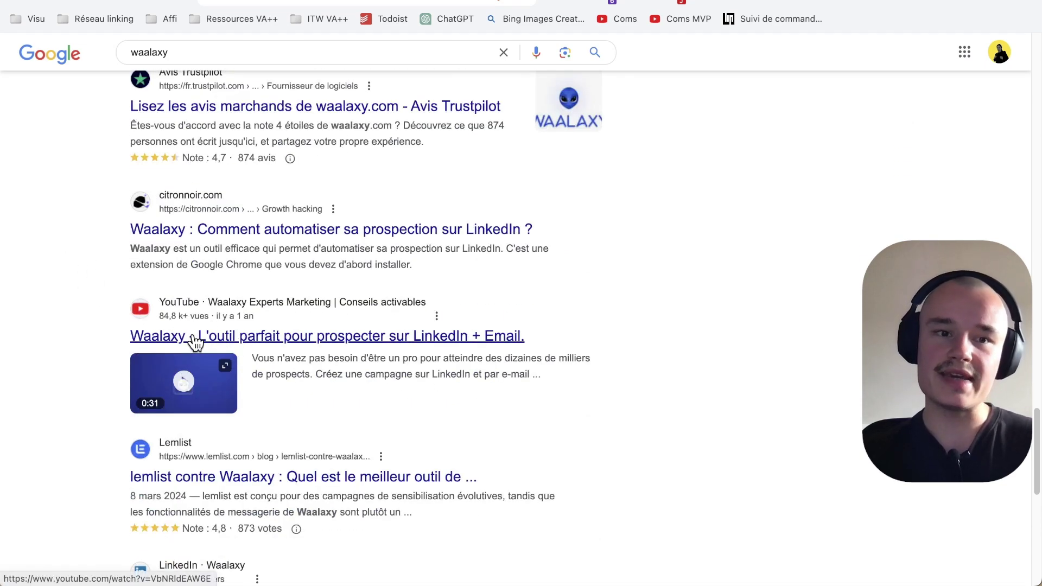
{"action": "scroll", "coordinate": [134, 300], "scroll_direction": "down", "scroll_amount": 3}
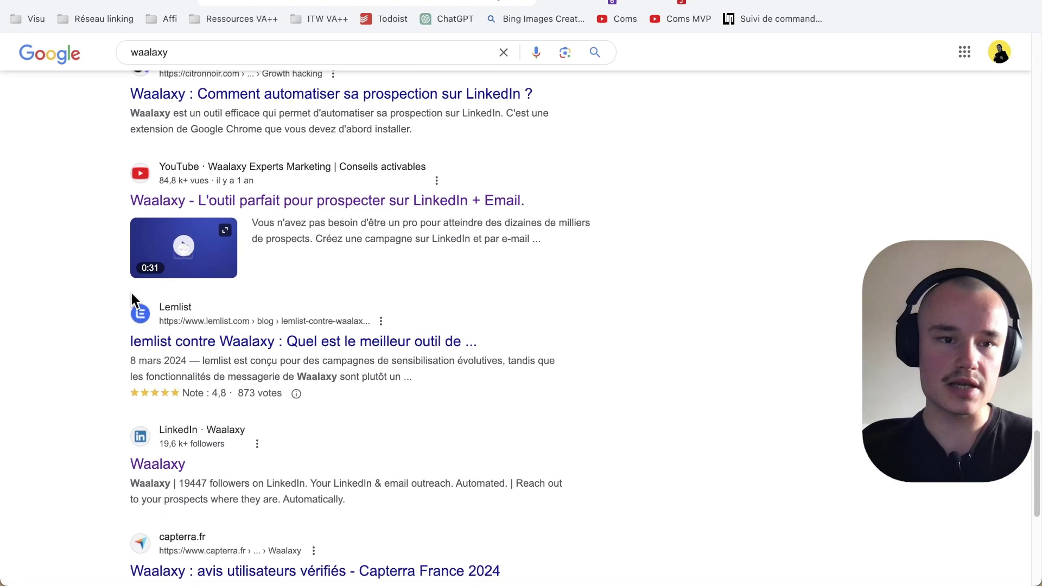
Step: Open the YouTube channel result "Waalaxy Experts Marketing | Conseils activables" in a background tab
{"action": "scroll", "coordinate": [134, 301], "scroll_direction": "down", "scroll_amount": 3}
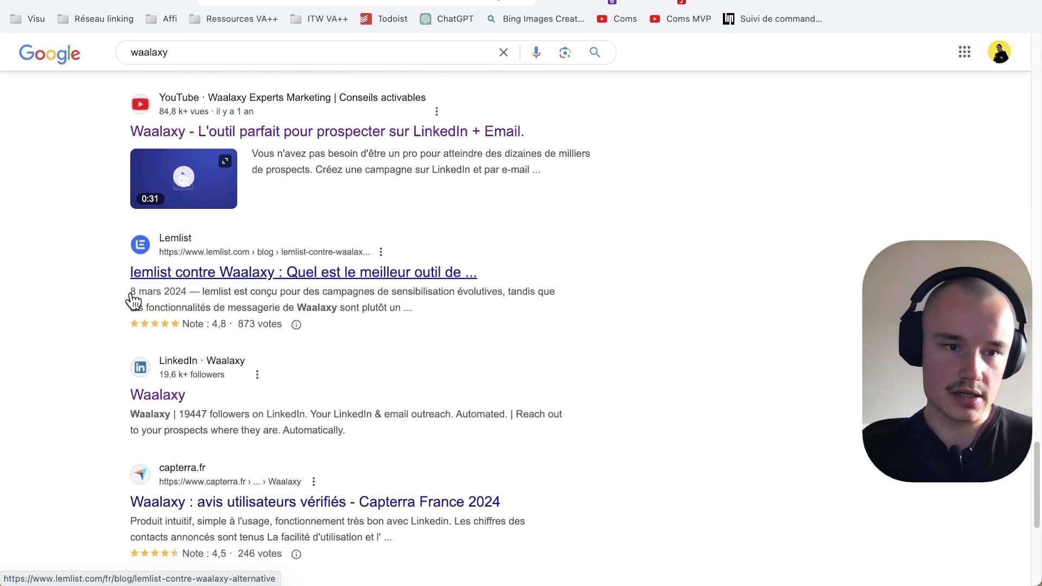
{"action": "scroll", "coordinate": [132, 296], "scroll_direction": "down", "scroll_amount": 5}
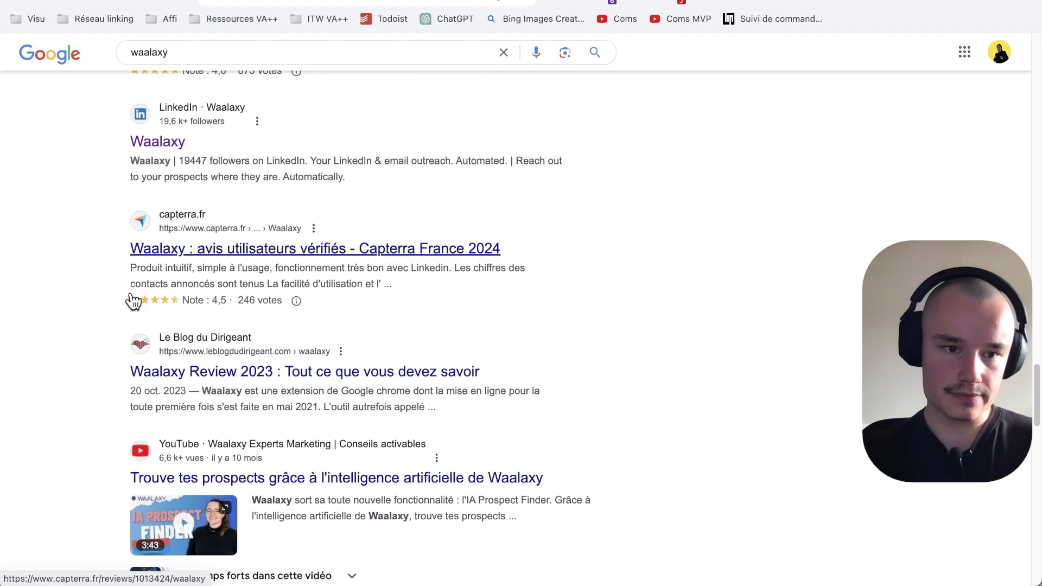
{"action": "scroll", "coordinate": [133, 298], "scroll_direction": "down", "scroll_amount": 8}
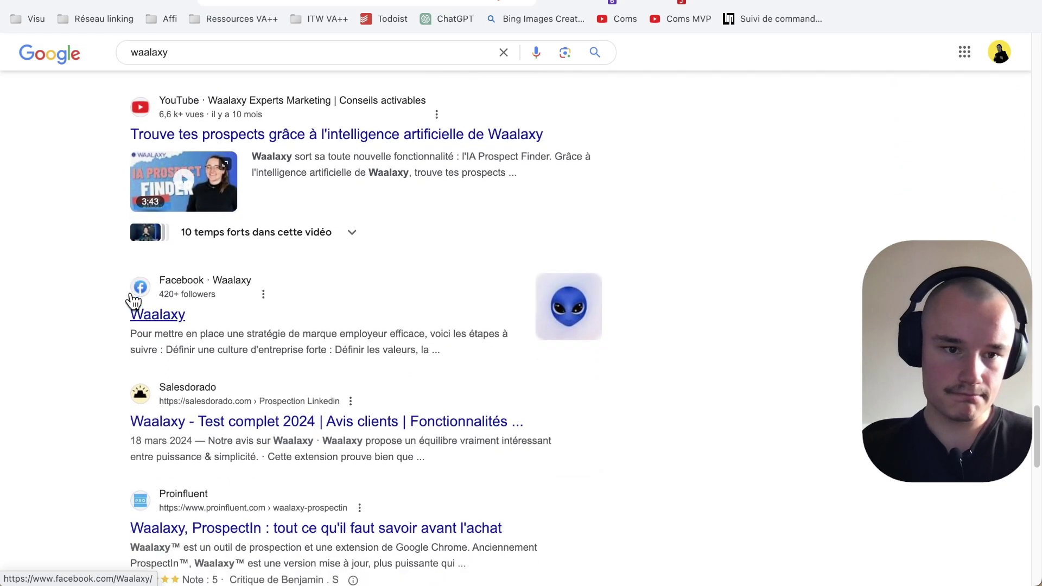
{"action": "scroll", "coordinate": [65, 340], "scroll_direction": "down", "scroll_amount": 4}
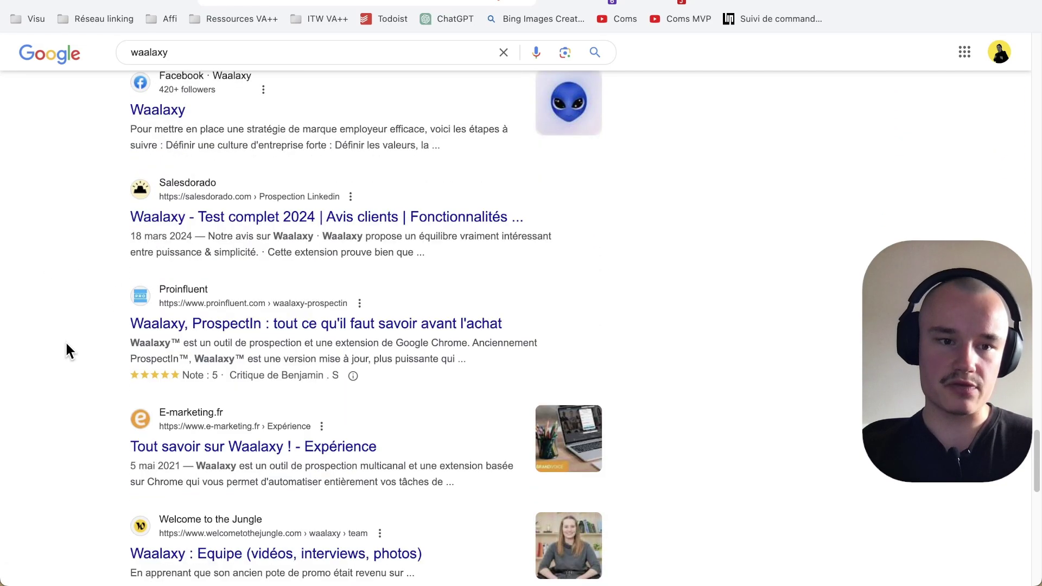
{"action": "scroll", "coordinate": [66, 344], "scroll_direction": "down", "scroll_amount": 7}
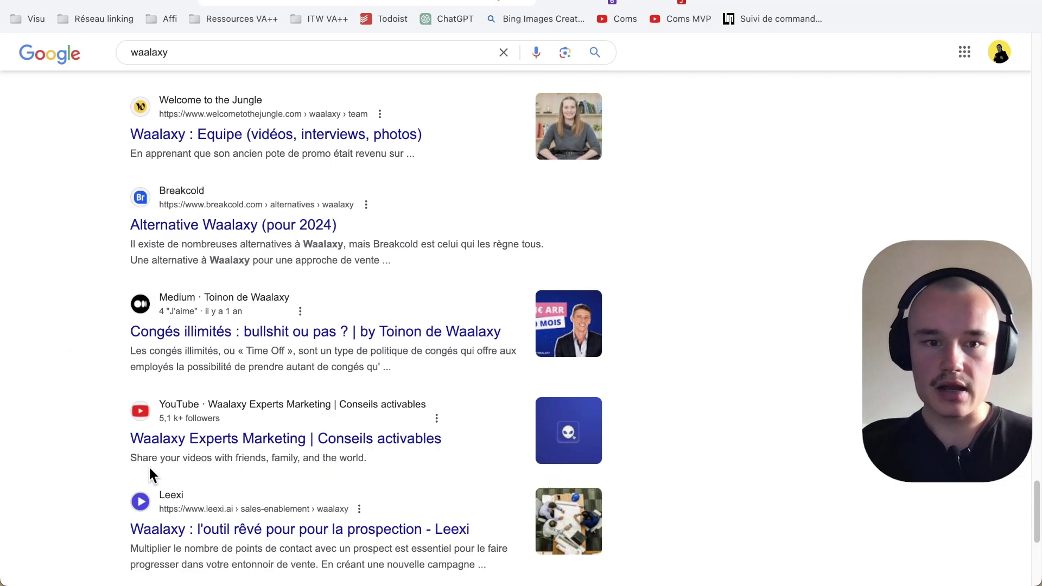
{"action": "scroll", "coordinate": [148, 464], "scroll_direction": "down", "scroll_amount": 2}
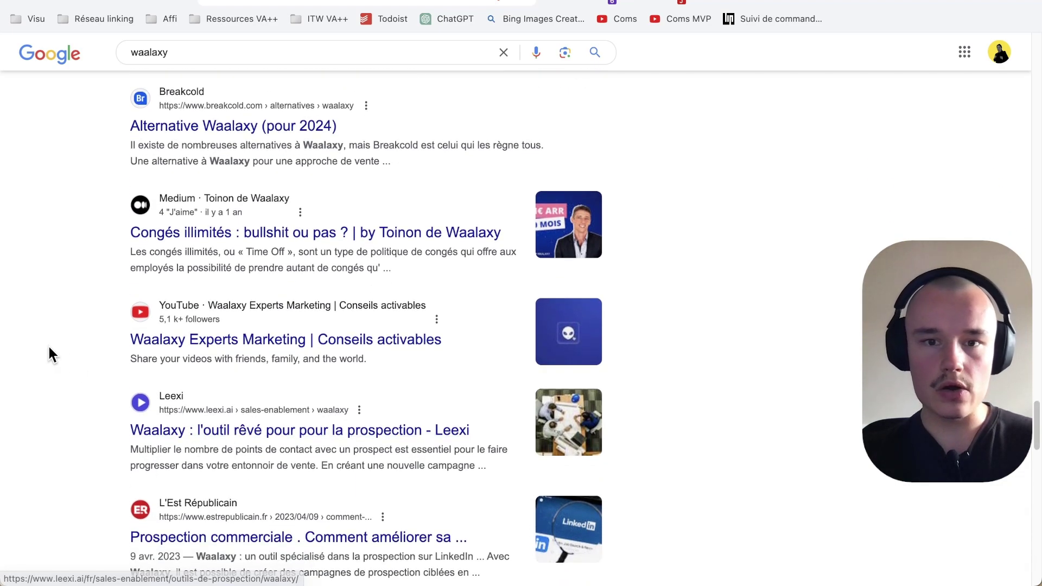
{"action": "left_click", "coordinate": [209, 336]}
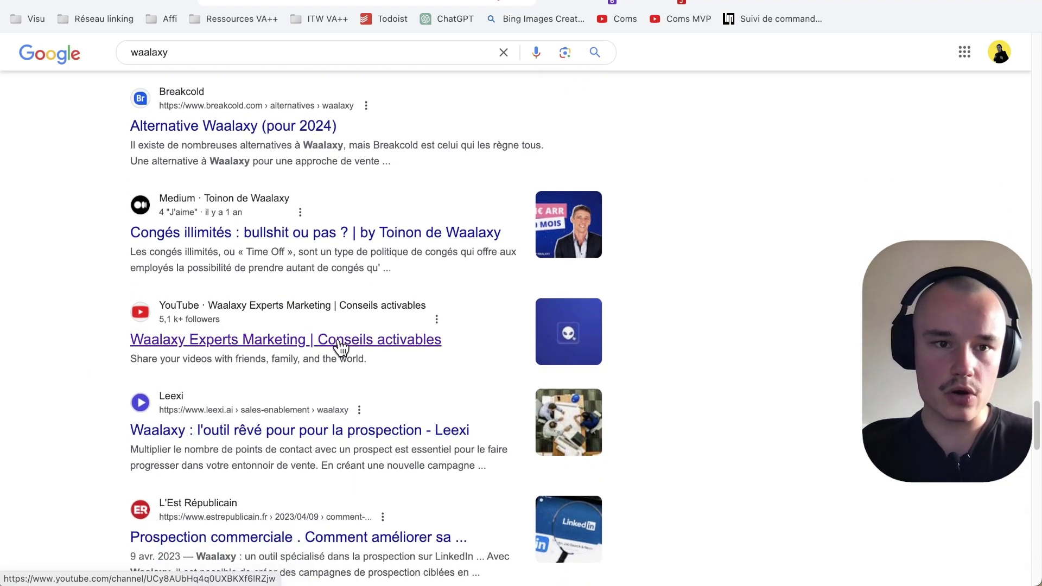
Step: Look through the remaining Waalaxy results, including the press article, the sponsored alternative and the Medium, Digidop and ProspectIn pages
{"action": "scroll", "coordinate": [341, 347], "scroll_direction": "down", "scroll_amount": 9}
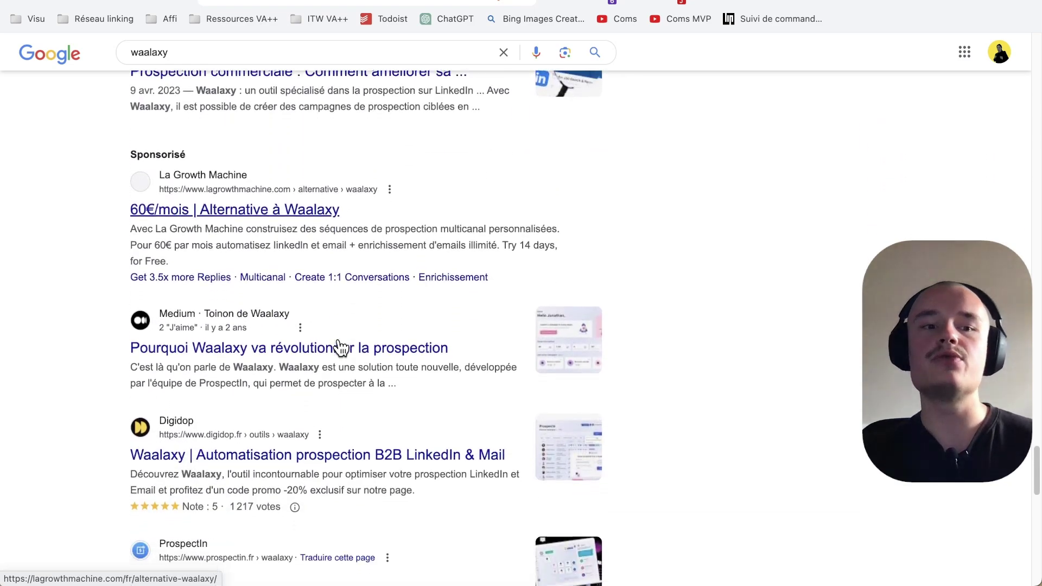
{"action": "scroll", "coordinate": [340, 347], "scroll_direction": "down", "scroll_amount": 1}
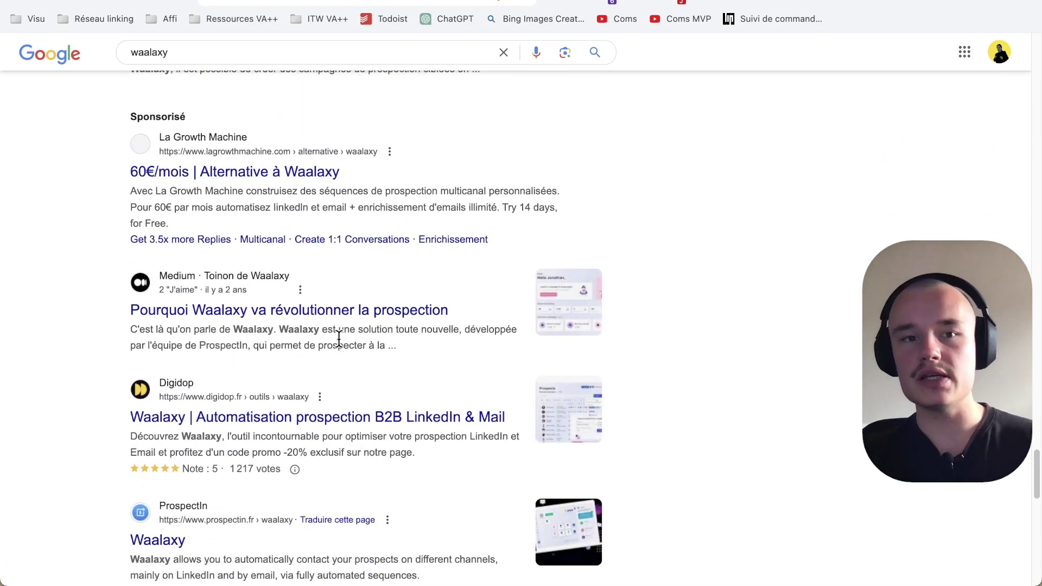
{"action": "scroll", "coordinate": [338, 339], "scroll_direction": "up", "scroll_amount": 9}
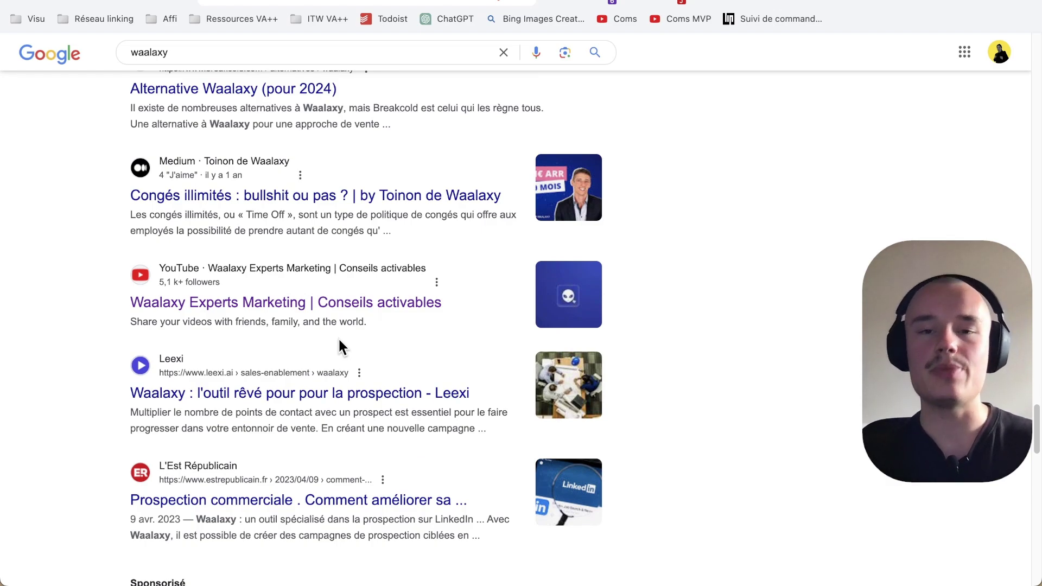
{"action": "scroll", "coordinate": [339, 348], "scroll_direction": "down", "scroll_amount": 14}
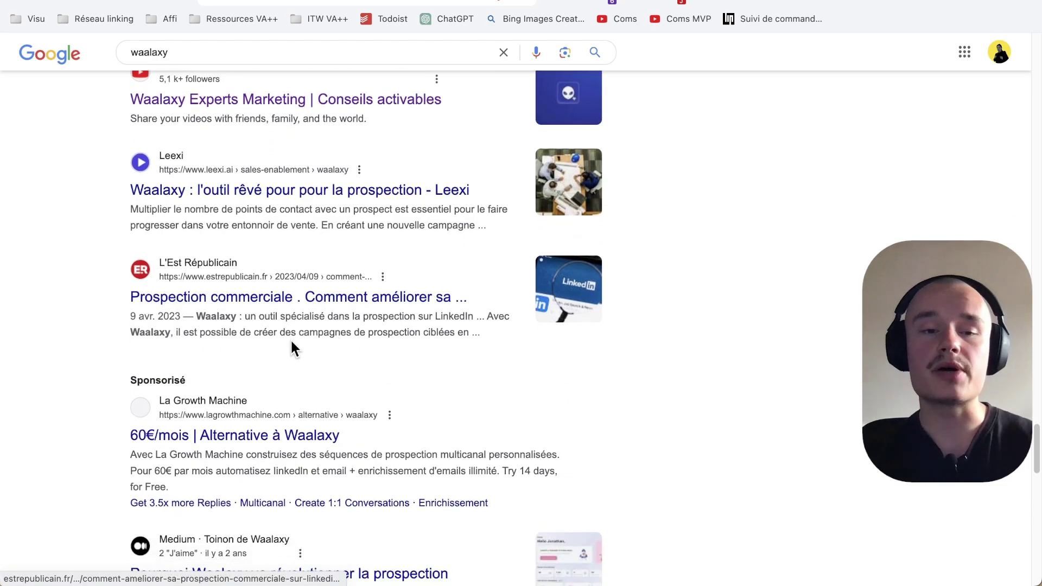
{"action": "scroll", "coordinate": [200, 345], "scroll_direction": "up", "scroll_amount": 20}
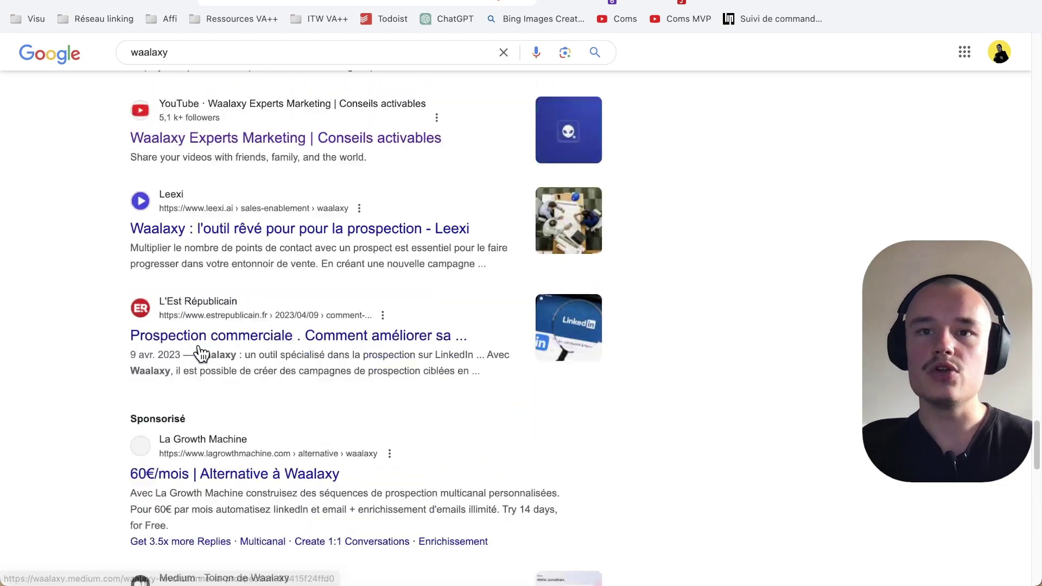
Step: Open Waalaxy's LinkedIn company page and examine its headline, follower count and description
{"action": "scroll", "coordinate": [199, 344], "scroll_direction": "up", "scroll_amount": 4}
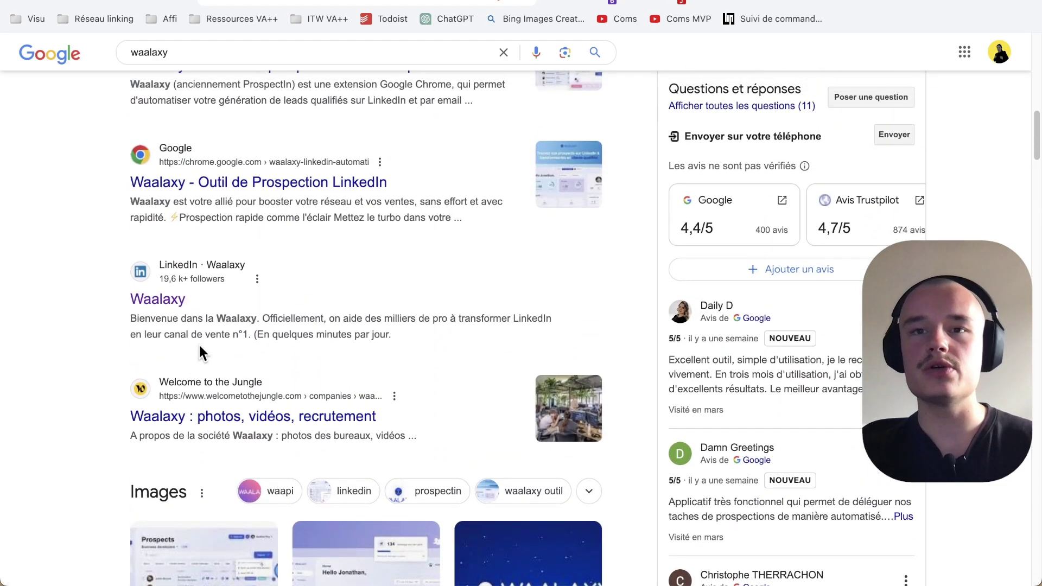
{"action": "left_click", "coordinate": [197, 343]}
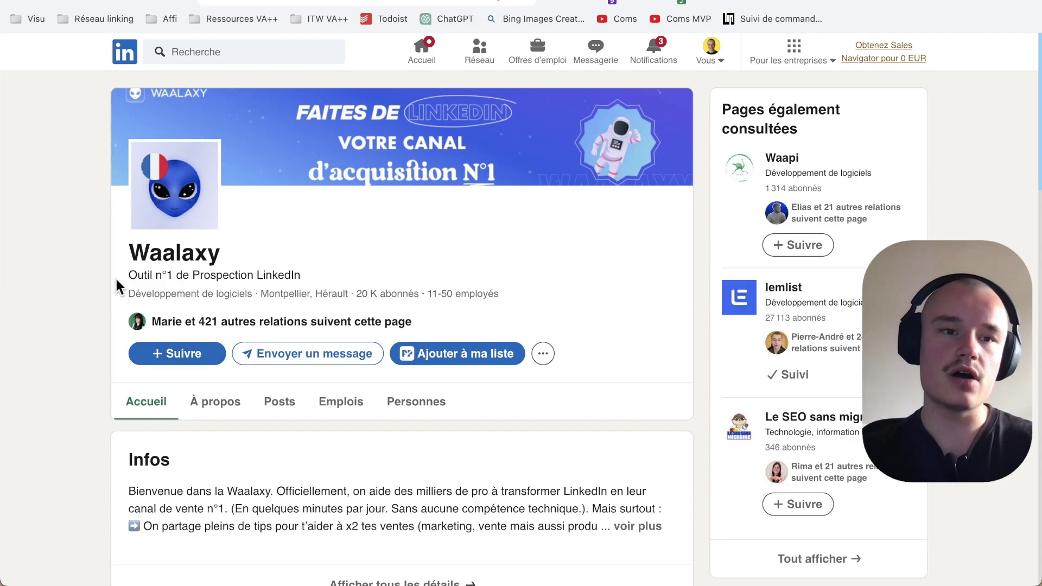
{"action": "scroll", "coordinate": [115, 277], "scroll_direction": "down", "scroll_amount": 1}
{"action": "scroll", "coordinate": [100, 289], "scroll_direction": "down", "scroll_amount": 2}
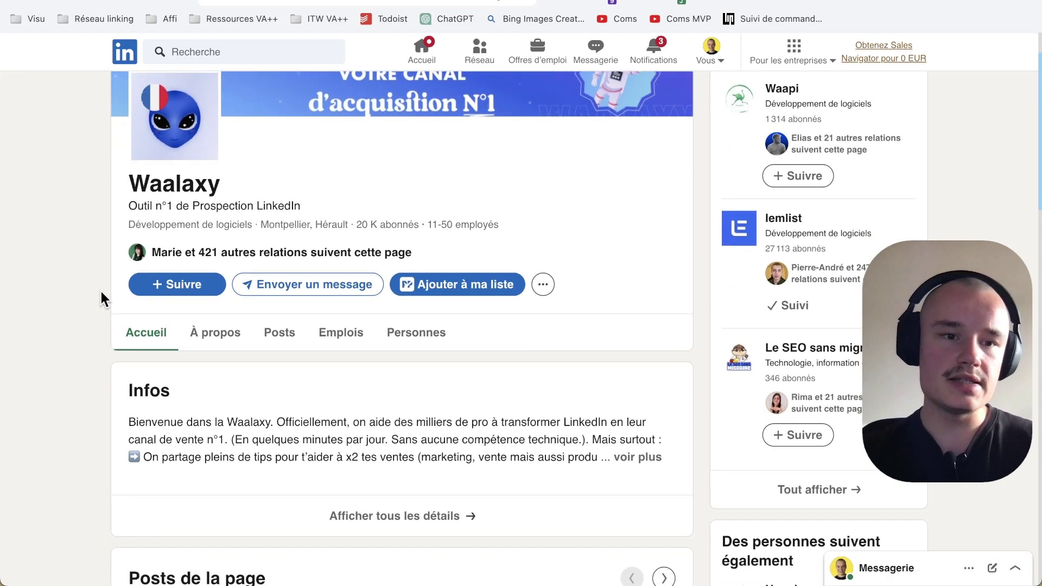
{"action": "scroll", "coordinate": [101, 293], "scroll_direction": "down", "scroll_amount": 2}
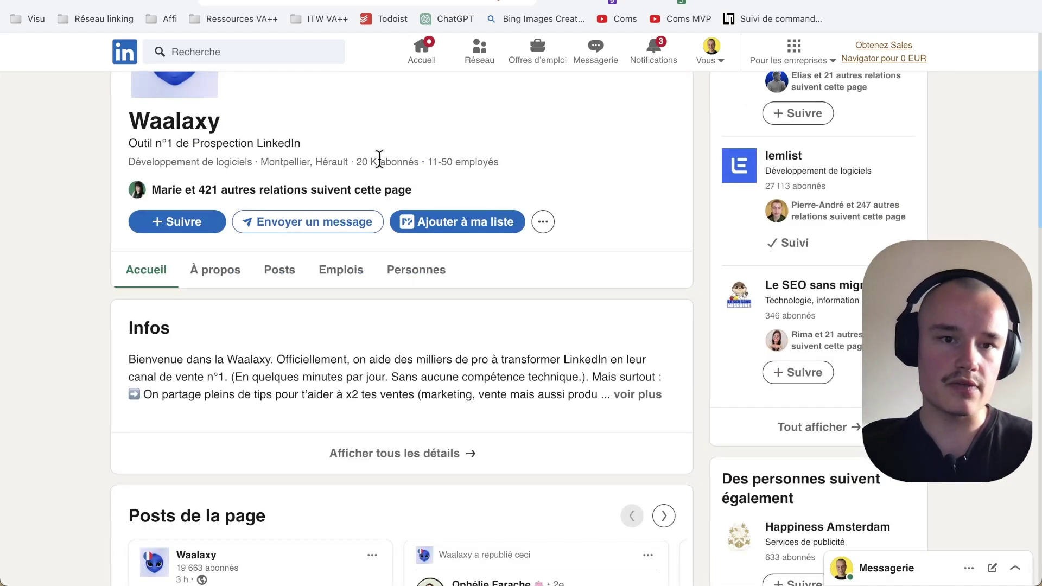
{"action": "left_click_drag", "start_coordinate": [360, 161], "coordinate": [420, 162]}
{"action": "scroll", "coordinate": [61, 226], "scroll_direction": "up", "scroll_amount": 5}
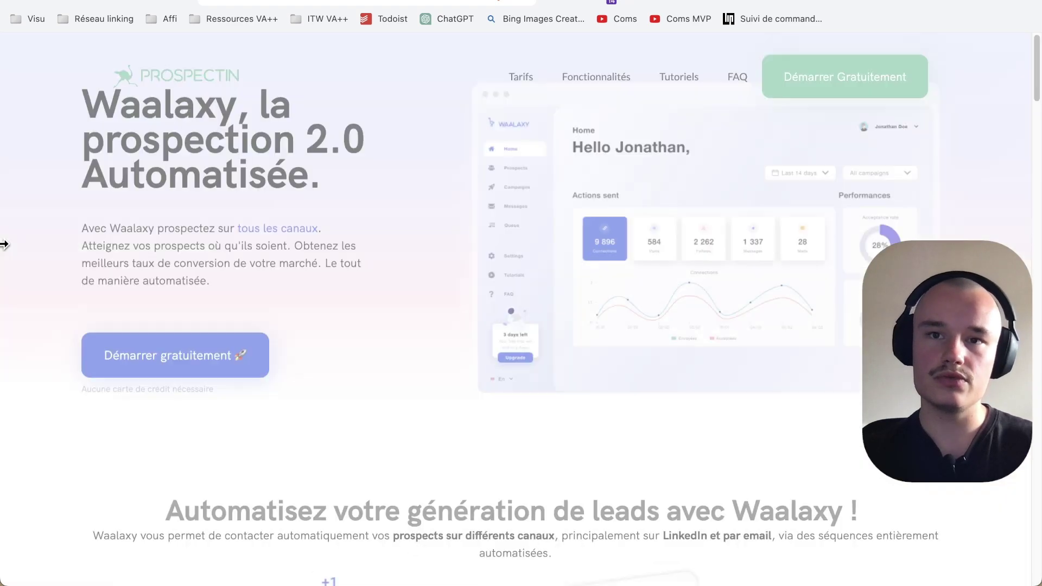
Step: Look over the ProspectIn landing page and pause the Waalaxy video on its YouTube page
{"action": "scroll", "coordinate": [493, 239], "scroll_direction": "down", "scroll_amount": 6}
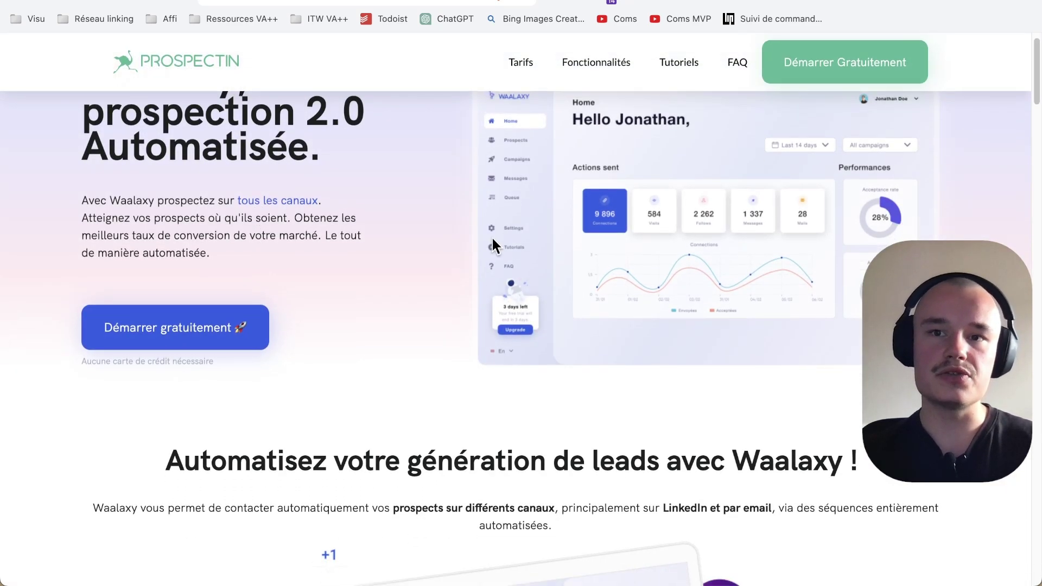
{"action": "left_click", "coordinate": [493, 233]}
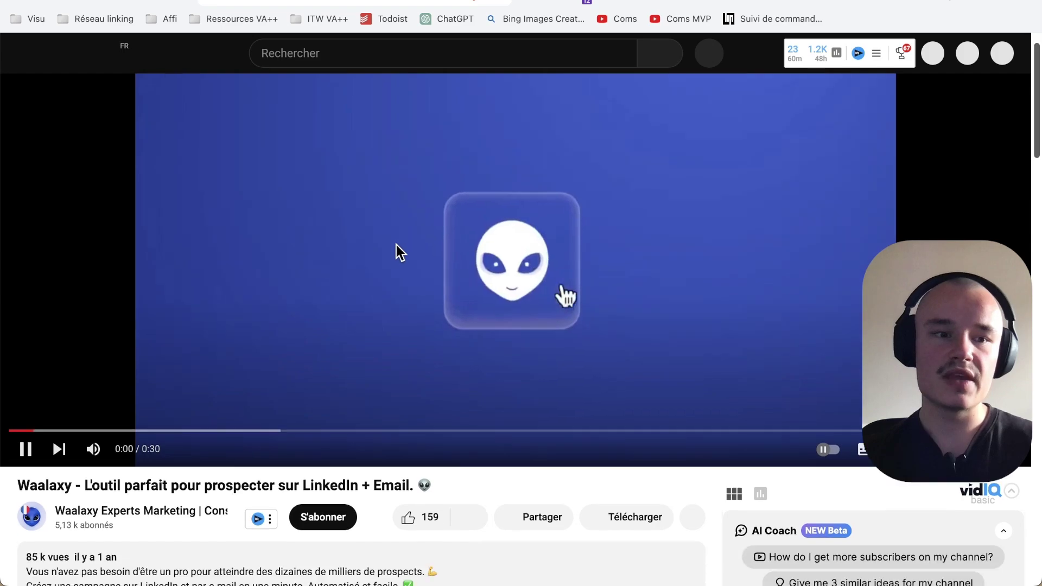
{"action": "left_click", "coordinate": [250, 337]}
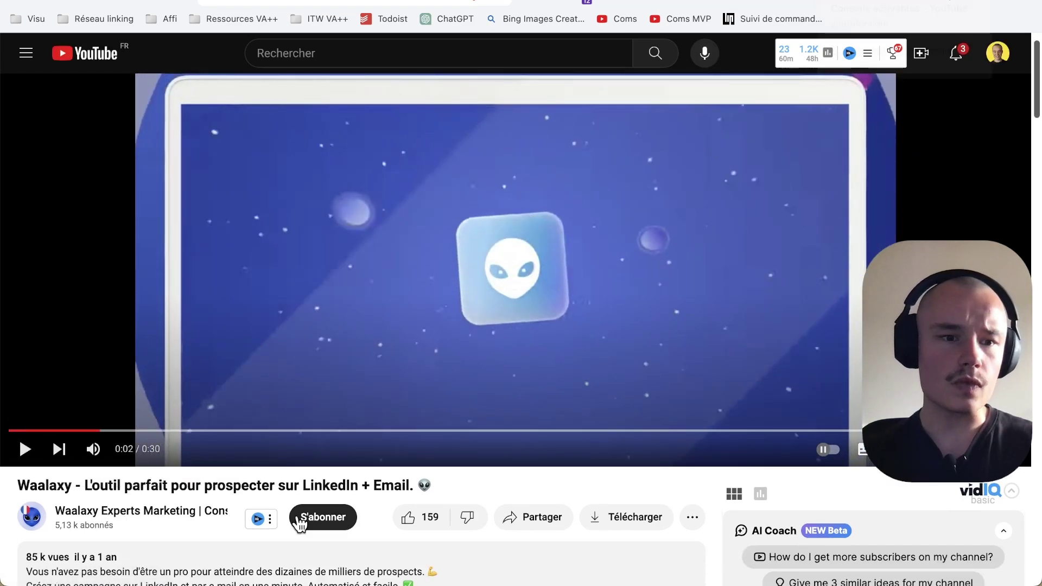
{"action": "scroll", "coordinate": [229, 438], "scroll_direction": "down", "scroll_amount": 1}
Step: Open the "Waalaxy Experts Marketing | Conseils activables" YouTube channel from the video and look through its recent videos
{"action": "left_click", "coordinate": [743, 2]}
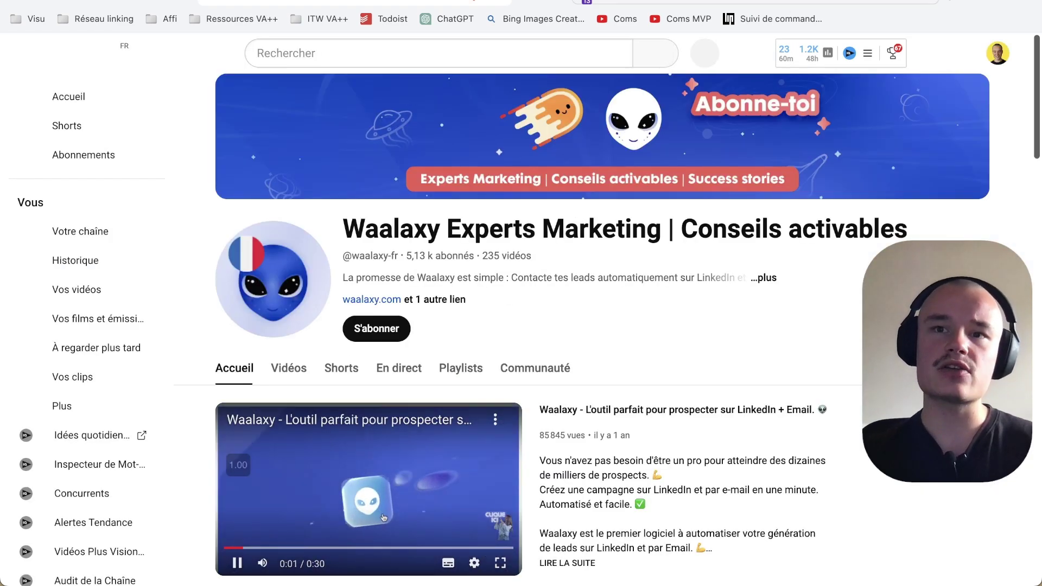
{"action": "left_click", "coordinate": [324, 499]}
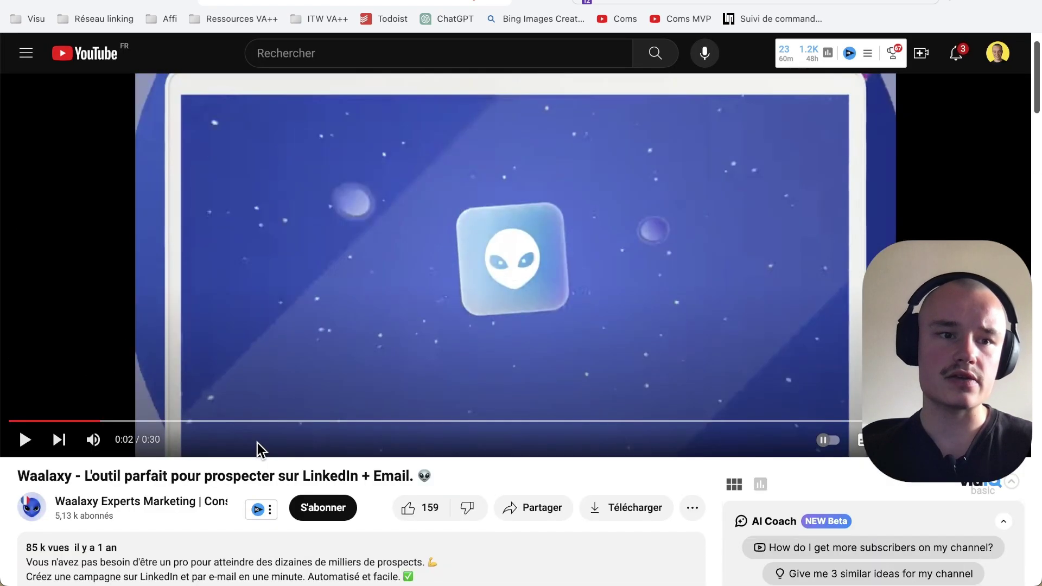
{"action": "scroll", "coordinate": [213, 457], "scroll_direction": "down", "scroll_amount": 1}
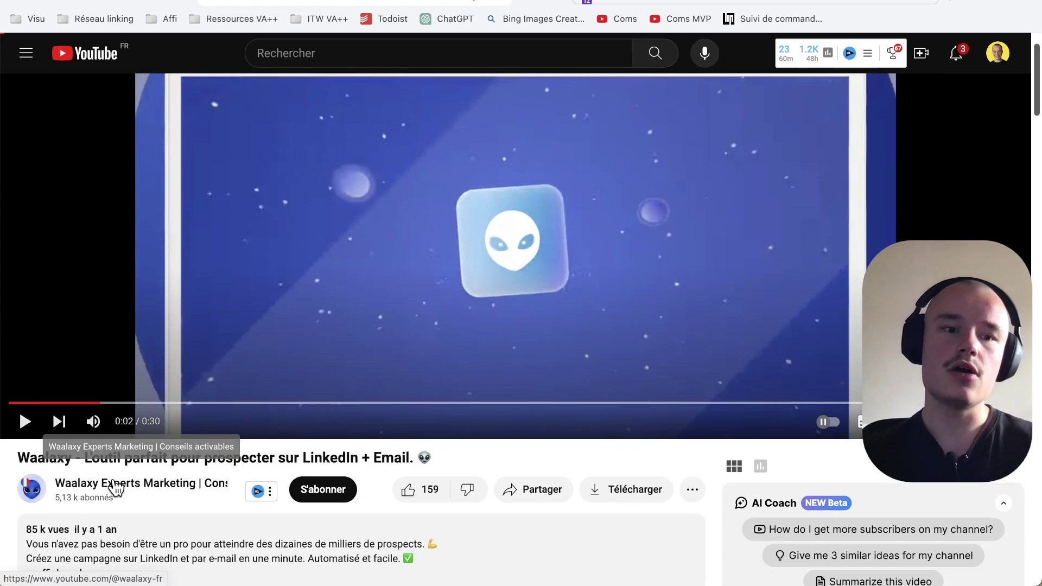
{"action": "left_click", "coordinate": [128, 471]}
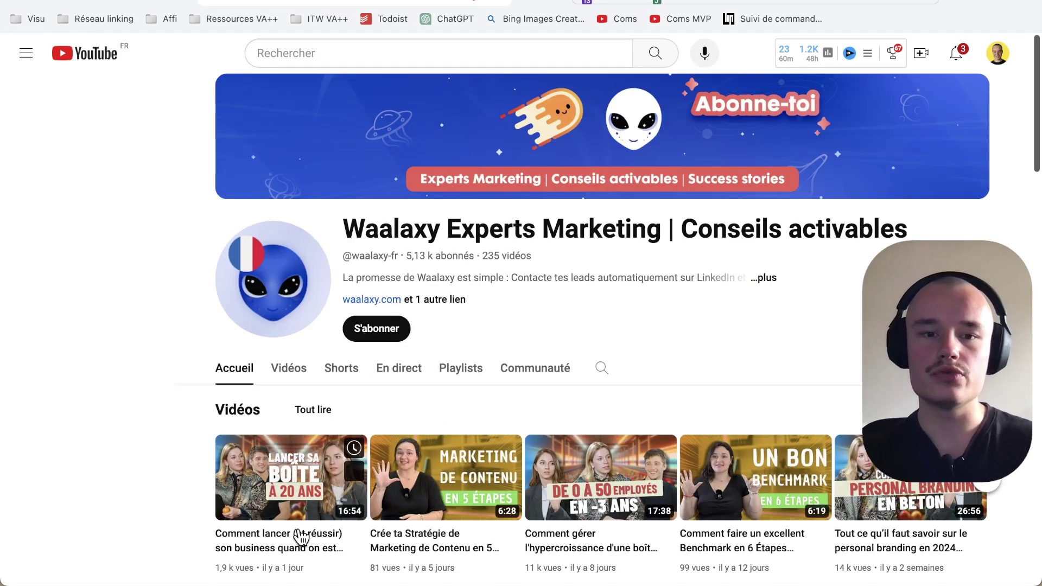
{"action": "scroll", "coordinate": [308, 510], "scroll_direction": "down", "scroll_amount": 2}
{"action": "scroll", "coordinate": [310, 516], "scroll_direction": "down", "scroll_amount": 1}
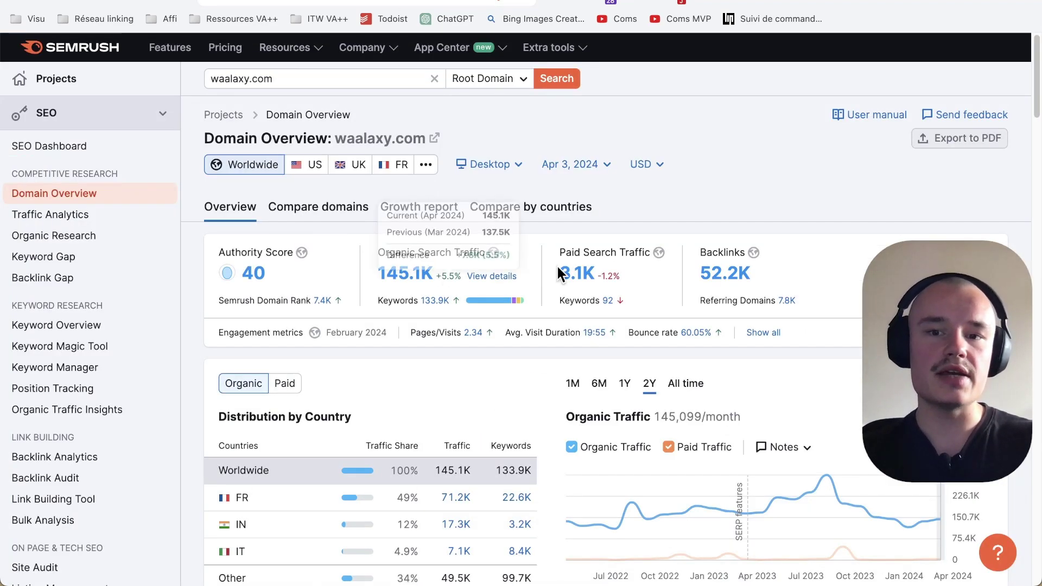
Step: Open waalaxy.com's organic keywords from the Semrush domain overview and examine the French positions, traffic and search volumes
{"action": "scroll", "coordinate": [555, 262], "scroll_direction": "down", "scroll_amount": 1}
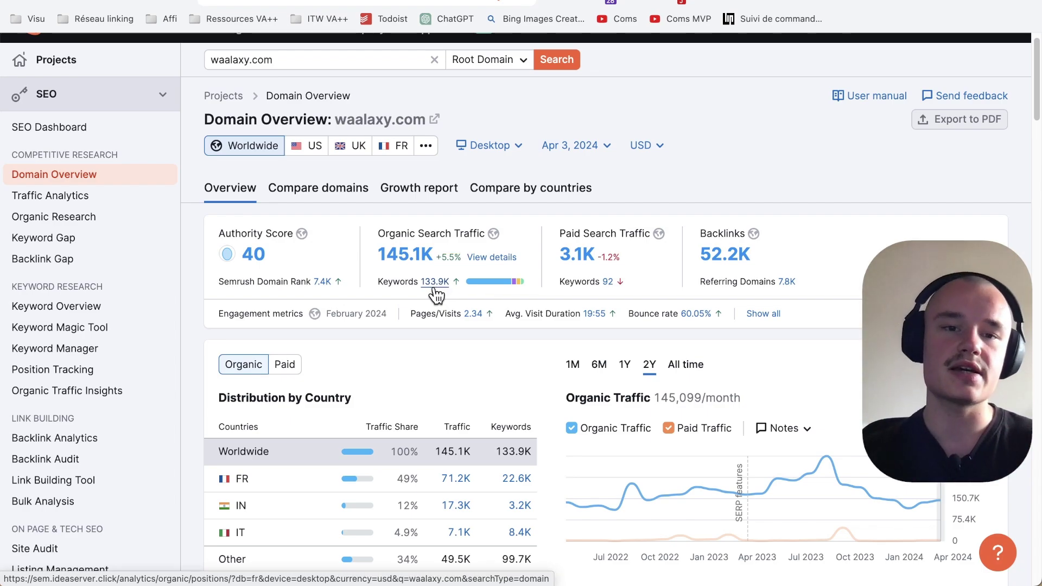
{"action": "left_click", "coordinate": [434, 282]}
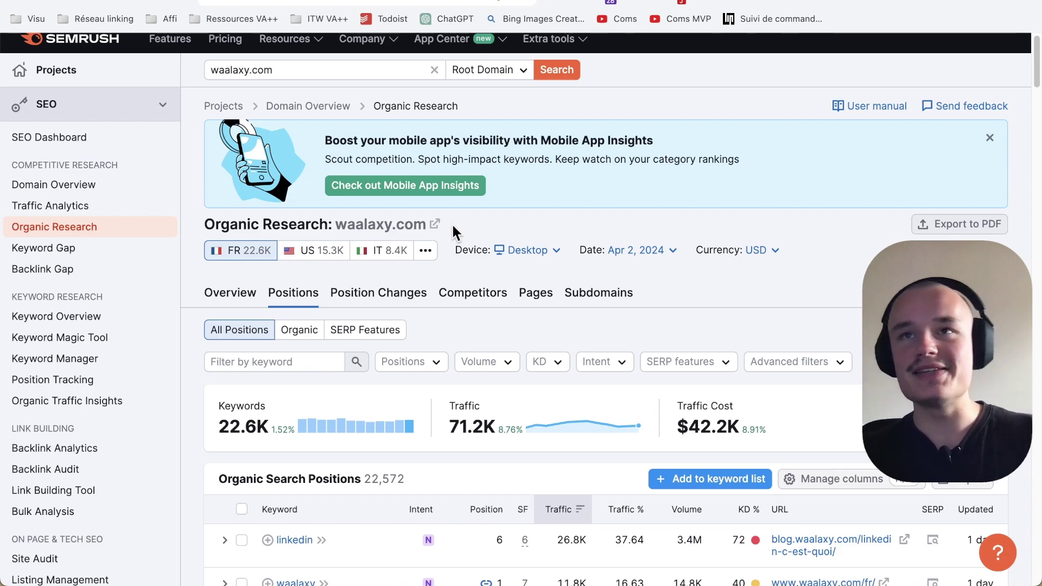
{"action": "scroll", "coordinate": [493, 274], "scroll_direction": "down", "scroll_amount": 3}
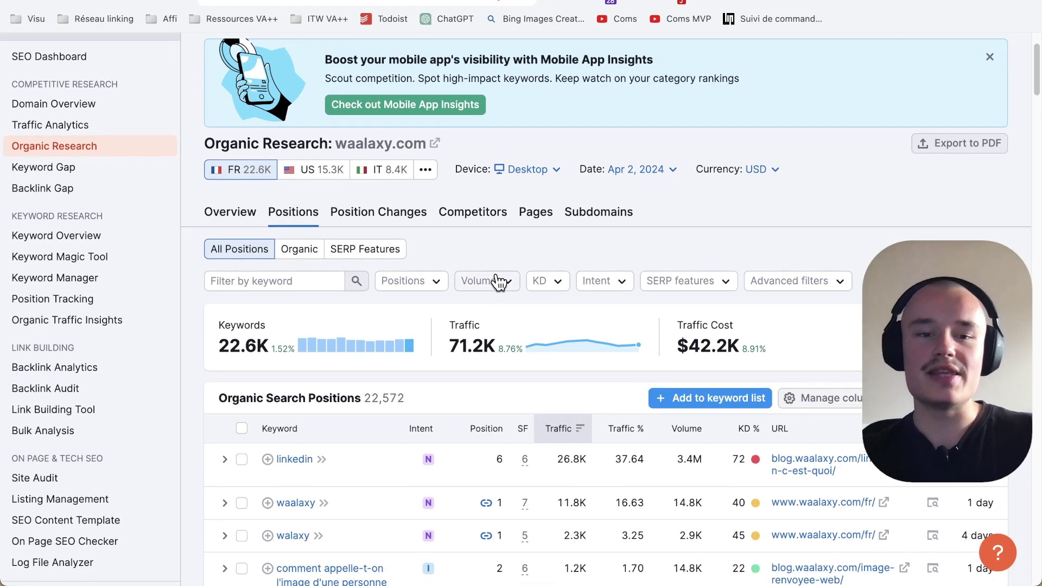
{"action": "scroll", "coordinate": [497, 281], "scroll_direction": "down", "scroll_amount": 2}
{"action": "scroll", "coordinate": [498, 277], "scroll_direction": "down", "scroll_amount": 1}
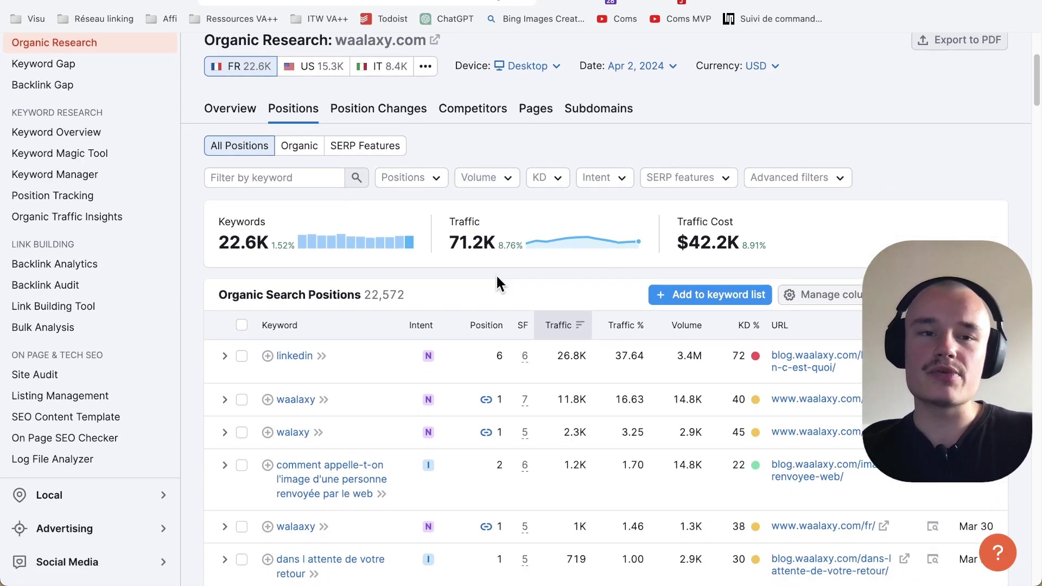
{"action": "scroll", "coordinate": [499, 278], "scroll_direction": "up", "scroll_amount": 3}
{"action": "scroll", "coordinate": [498, 278], "scroll_direction": "down", "scroll_amount": 4}
{"action": "scroll", "coordinate": [500, 272], "scroll_direction": "down", "scroll_amount": 1}
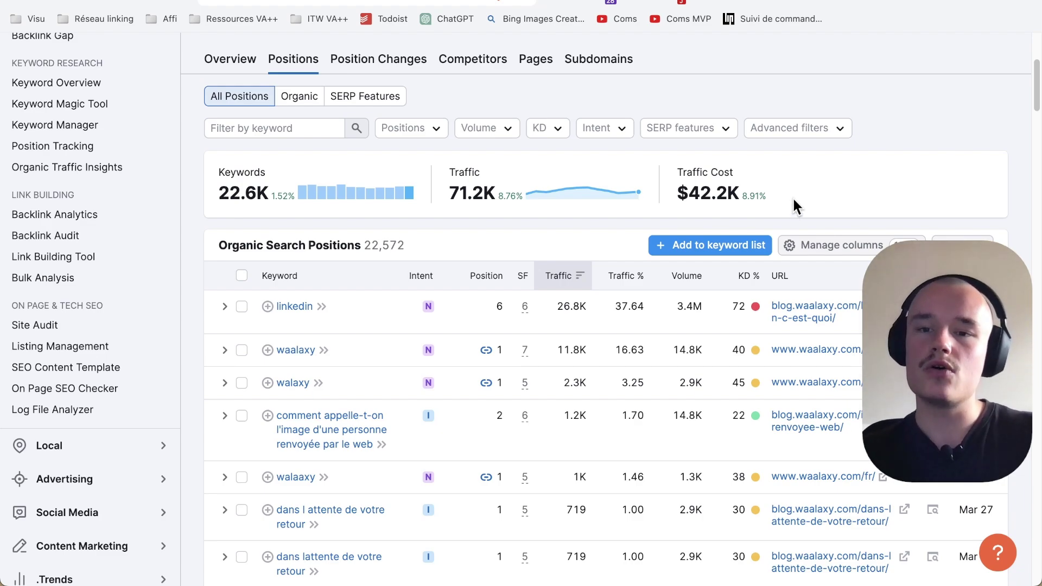
{"action": "scroll", "coordinate": [789, 196], "scroll_direction": "down", "scroll_amount": 1}
{"action": "scroll", "coordinate": [789, 198], "scroll_direction": "down", "scroll_amount": 2}
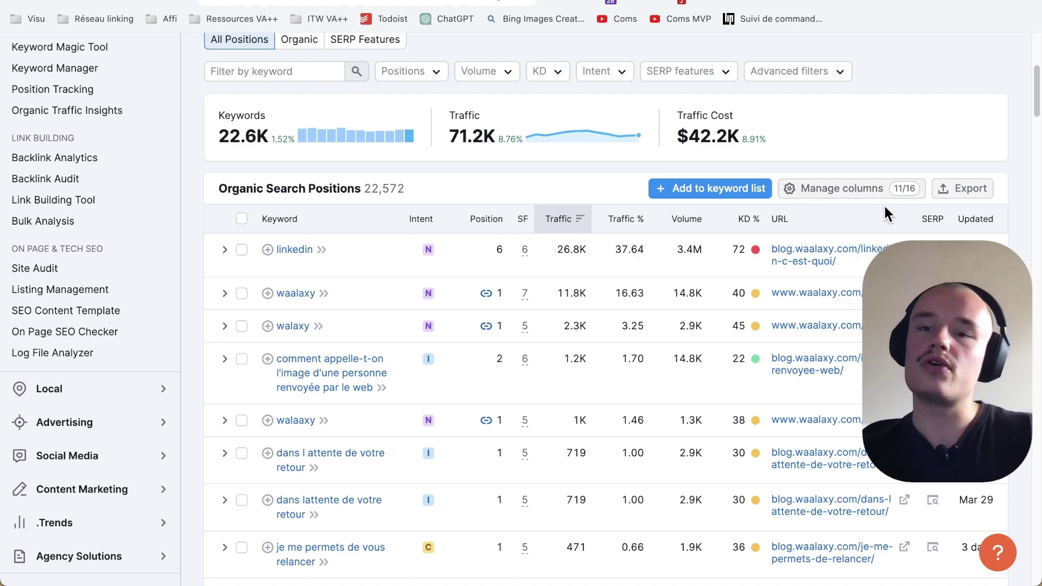
Step: Open the Waalaxy blog article ranking for the keyword "linkedin" and skim its embedded video, table of contents and sections
{"action": "left_click", "coordinate": [847, 249]}
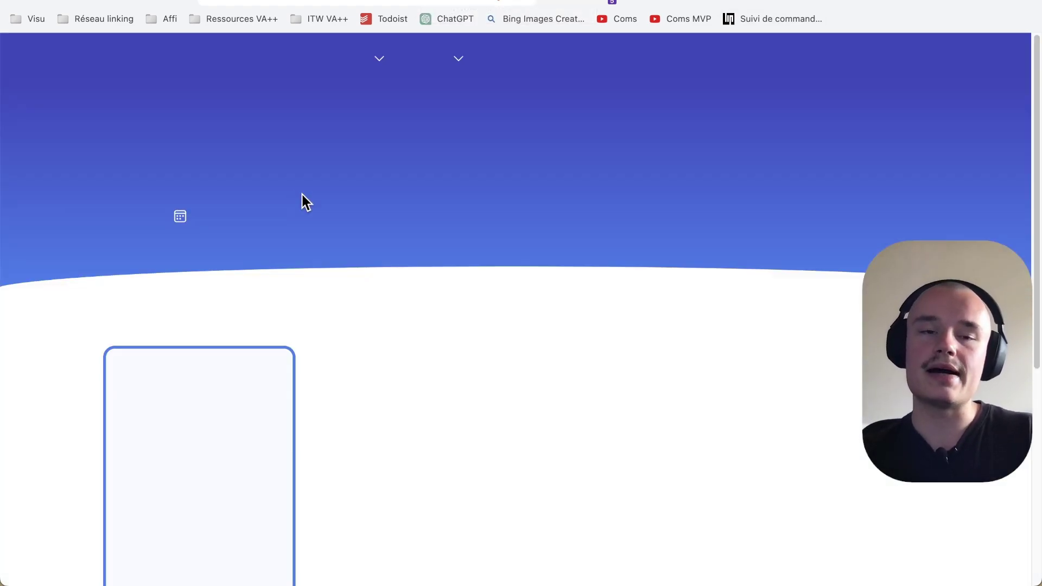
{"action": "scroll", "coordinate": [302, 199], "scroll_direction": "down", "scroll_amount": 5}
{"action": "scroll", "coordinate": [306, 194], "scroll_direction": "down", "scroll_amount": 15}
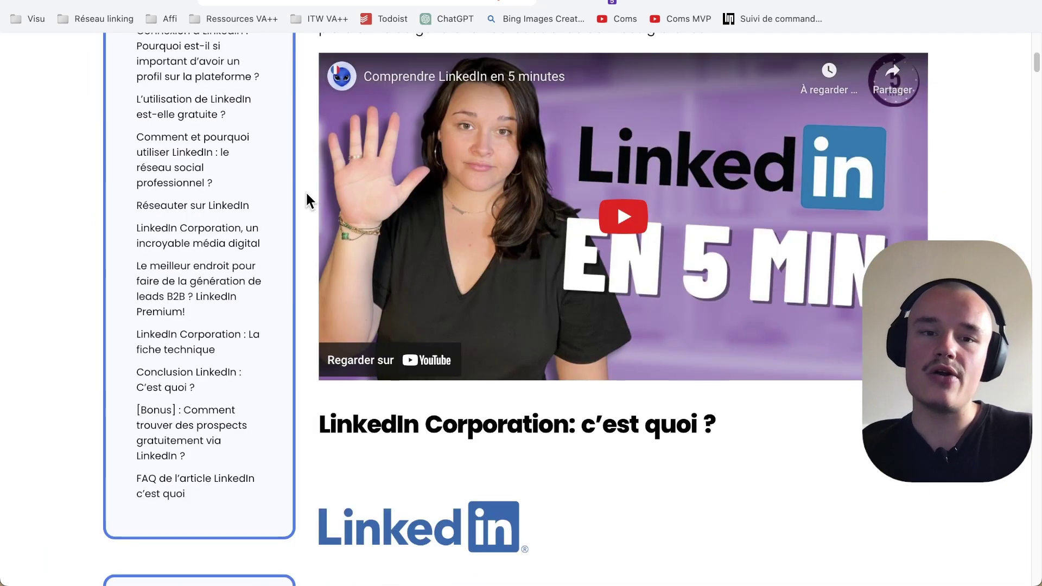
{"action": "scroll", "coordinate": [305, 190], "scroll_direction": "down", "scroll_amount": 12}
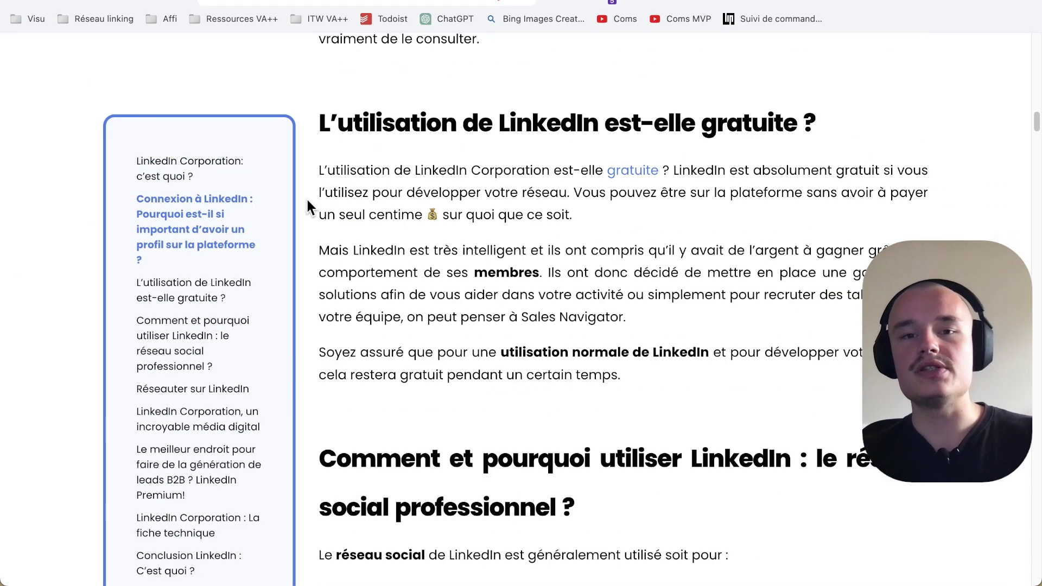
{"action": "scroll", "coordinate": [306, 196], "scroll_direction": "down", "scroll_amount": 15}
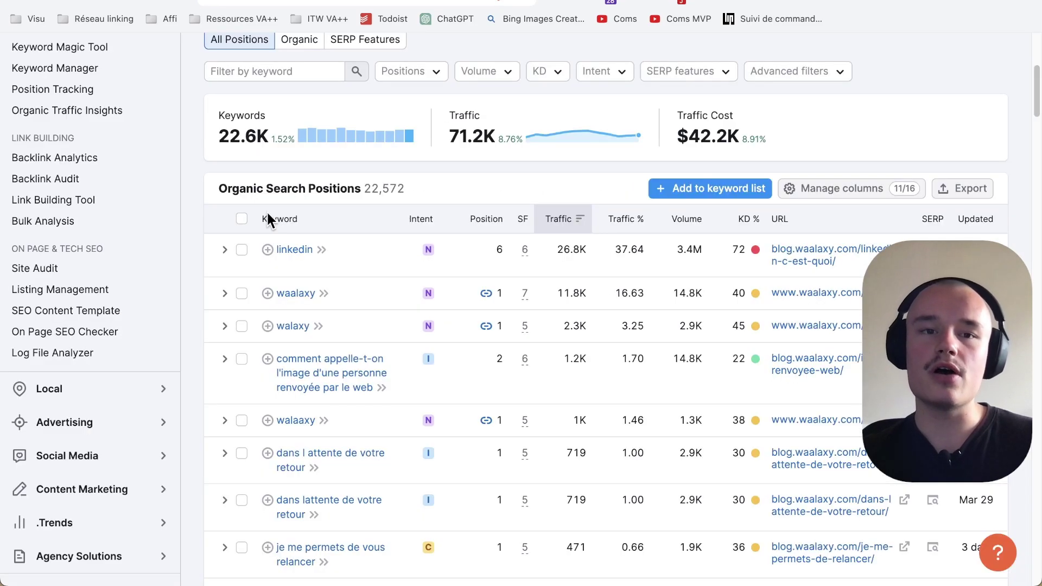
Step: Open the article ranking for "comment appelle-t-on l'image d'une personne renvoyée par le web" and examine its introduction and embedded video
{"action": "scroll", "coordinate": [348, 225], "scroll_direction": "down", "scroll_amount": 1}
{"action": "scroll", "coordinate": [350, 228], "scroll_direction": "down", "scroll_amount": 3}
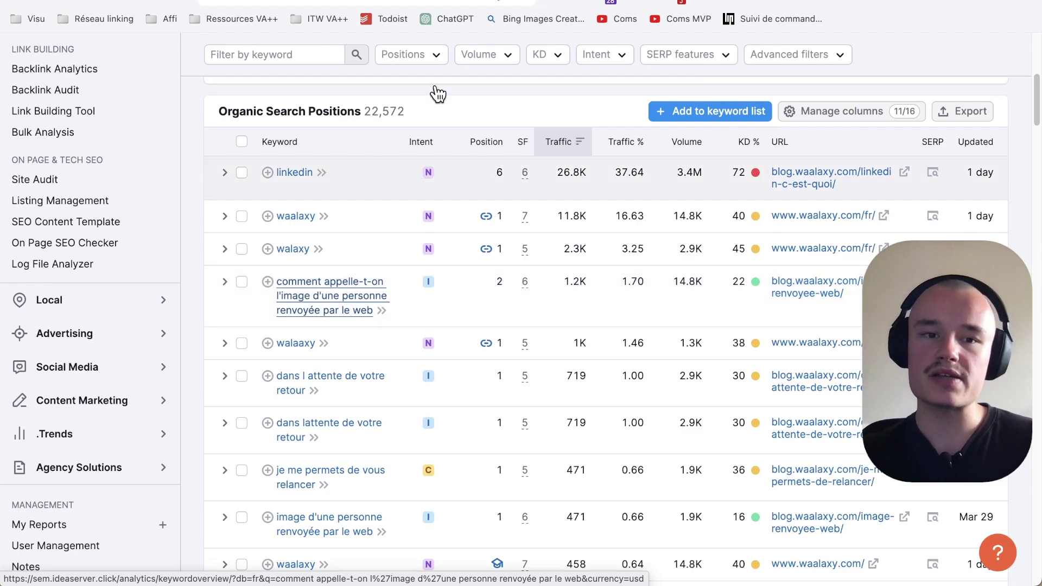
{"action": "key", "text": "ctrl+Tab"}
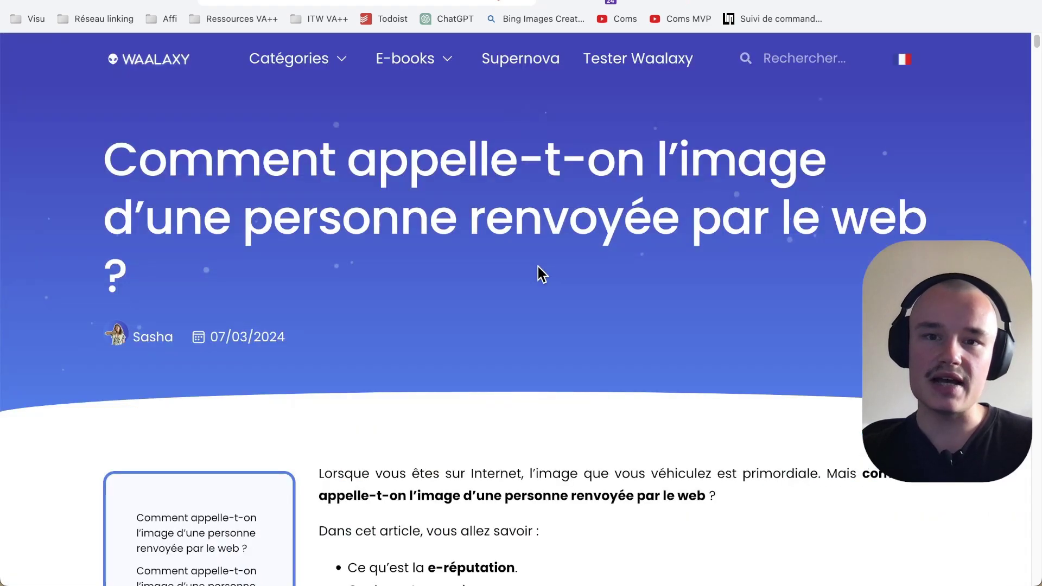
{"action": "scroll", "coordinate": [539, 271], "scroll_direction": "down", "scroll_amount": 6}
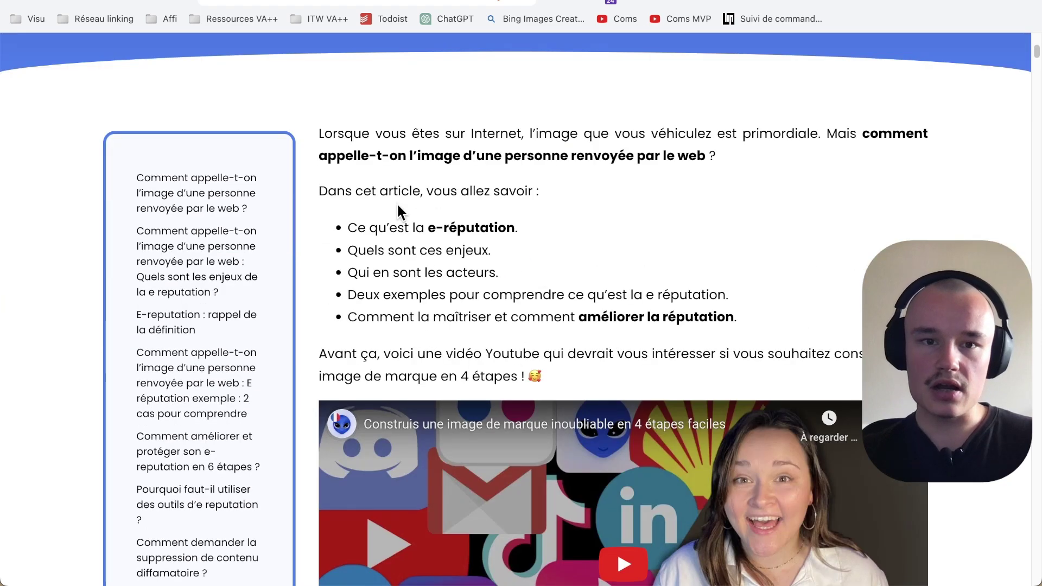
{"action": "left_click_drag", "start_coordinate": [431, 228], "coordinate": [666, 240]}
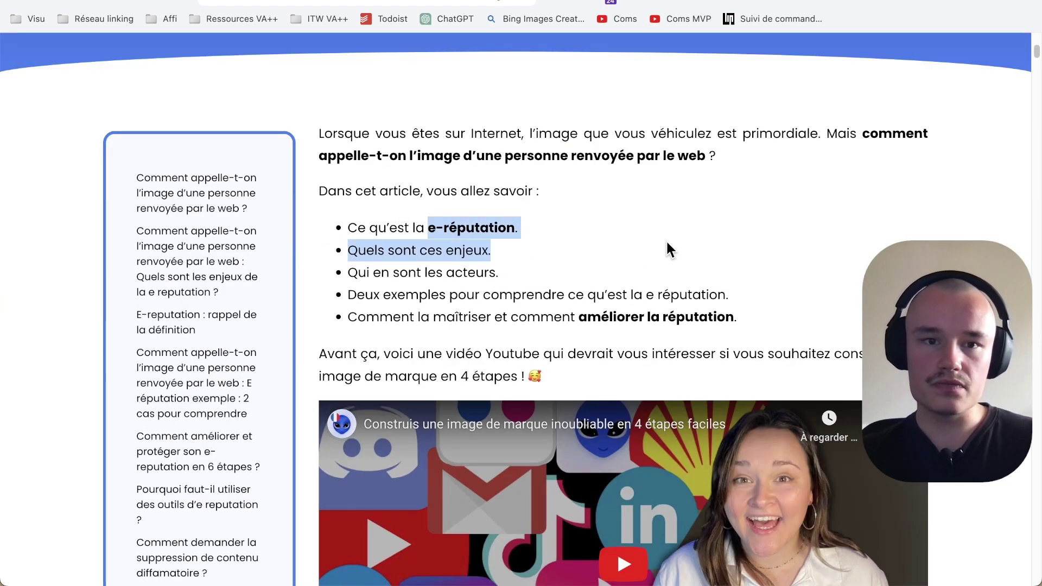
{"action": "left_click", "coordinate": [583, 243]}
{"action": "scroll", "coordinate": [536, 236], "scroll_direction": "down", "scroll_amount": 1}
{"action": "scroll", "coordinate": [537, 240], "scroll_direction": "down", "scroll_amount": 6}
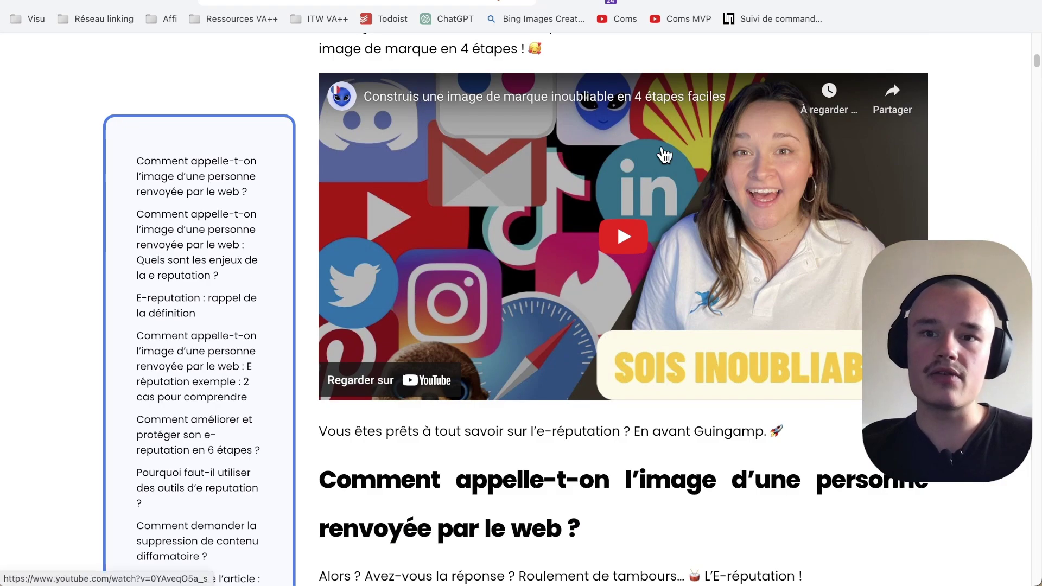
Step: Skim the e-reputation article's main sections and dismiss the e-book offer covering the page
{"action": "scroll", "coordinate": [681, 190], "scroll_direction": "down", "scroll_amount": 9}
{"action": "scroll", "coordinate": [686, 193], "scroll_direction": "down", "scroll_amount": 20}
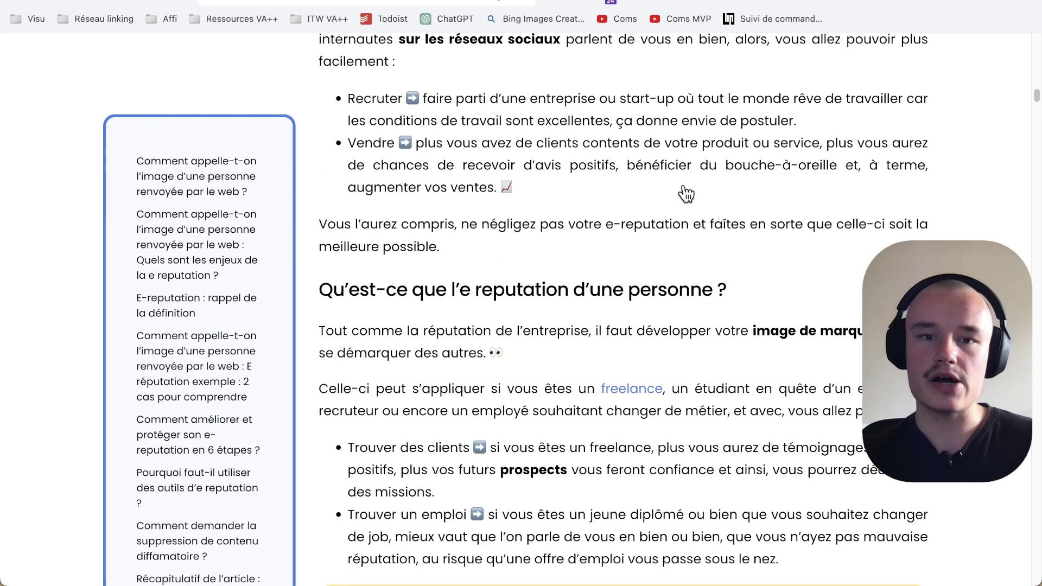
{"action": "scroll", "coordinate": [684, 185], "scroll_direction": "down", "scroll_amount": 20}
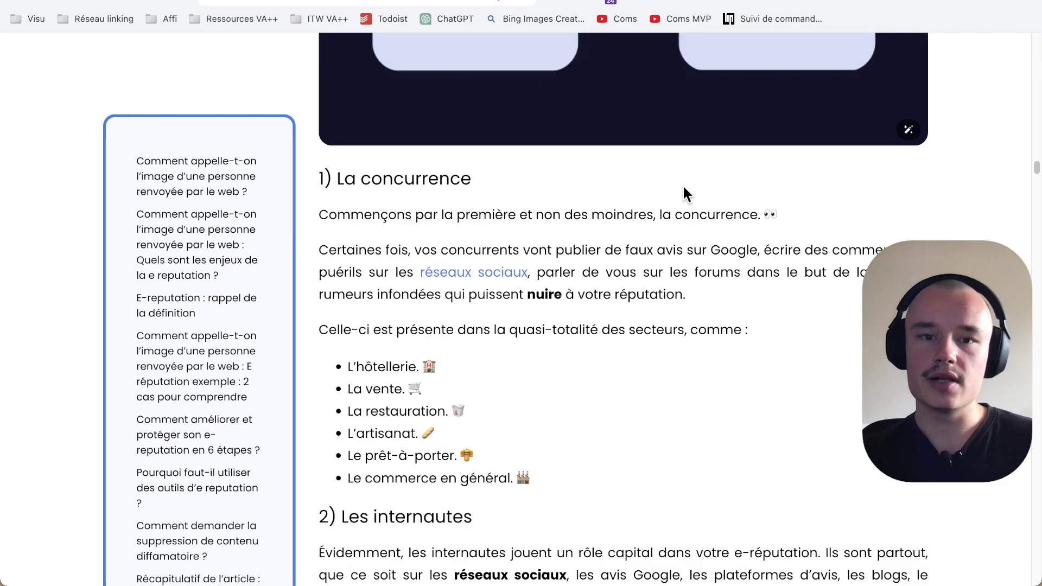
{"action": "scroll", "coordinate": [683, 187], "scroll_direction": "down", "scroll_amount": 20}
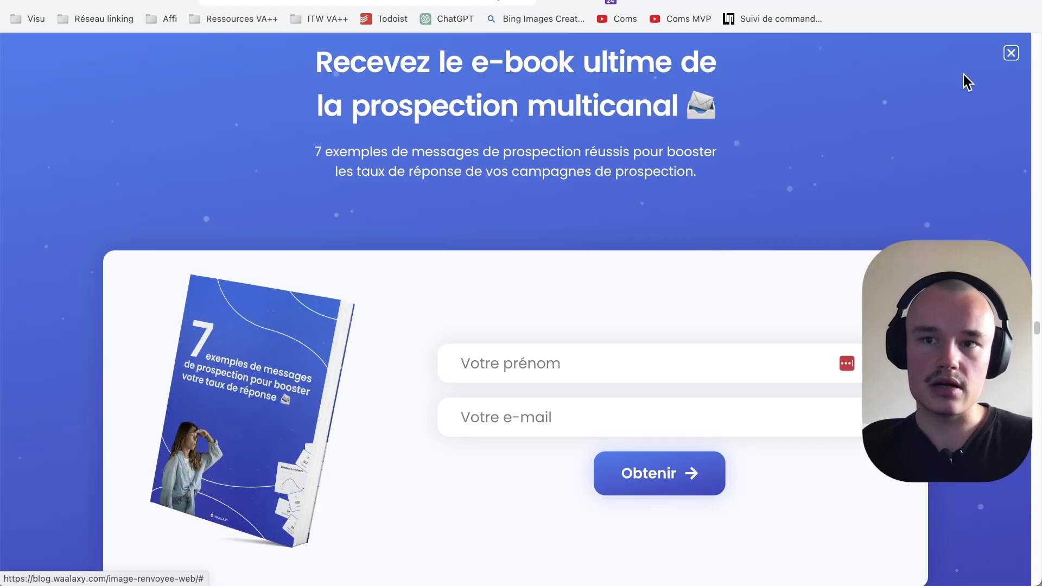
{"action": "left_click", "coordinate": [1011, 53]}
{"action": "scroll", "coordinate": [792, 183], "scroll_direction": "down", "scroll_amount": 4}
{"action": "scroll", "coordinate": [792, 184], "scroll_direction": "down", "scroll_amount": 20}
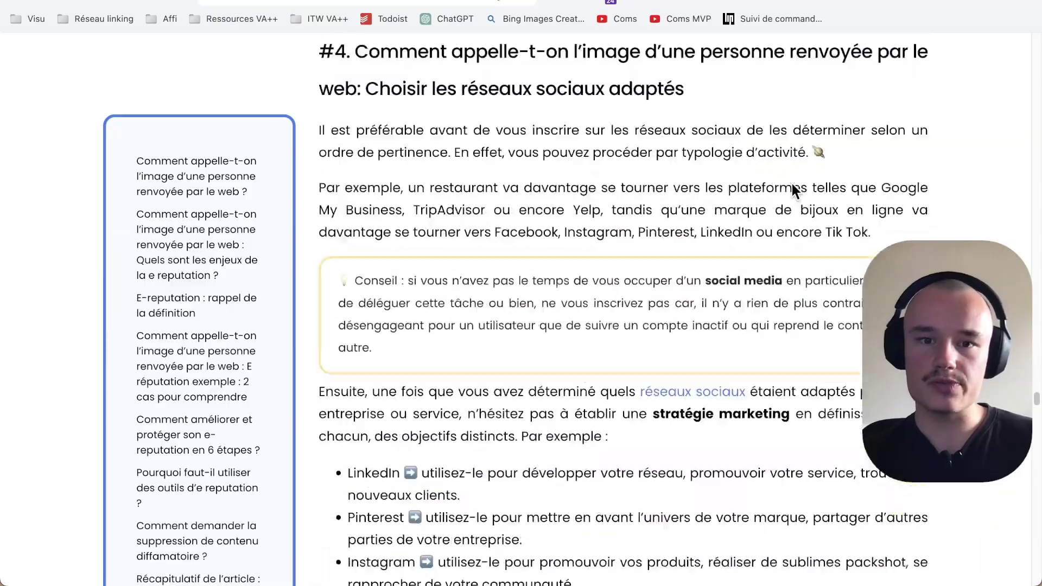
Step: Check the article's tool recommendations and earlier sections, and return to the Semrush organic search positions
{"action": "scroll", "coordinate": [792, 185], "scroll_direction": "up", "scroll_amount": 6}
{"action": "scroll", "coordinate": [790, 182], "scroll_direction": "down", "scroll_amount": 5}
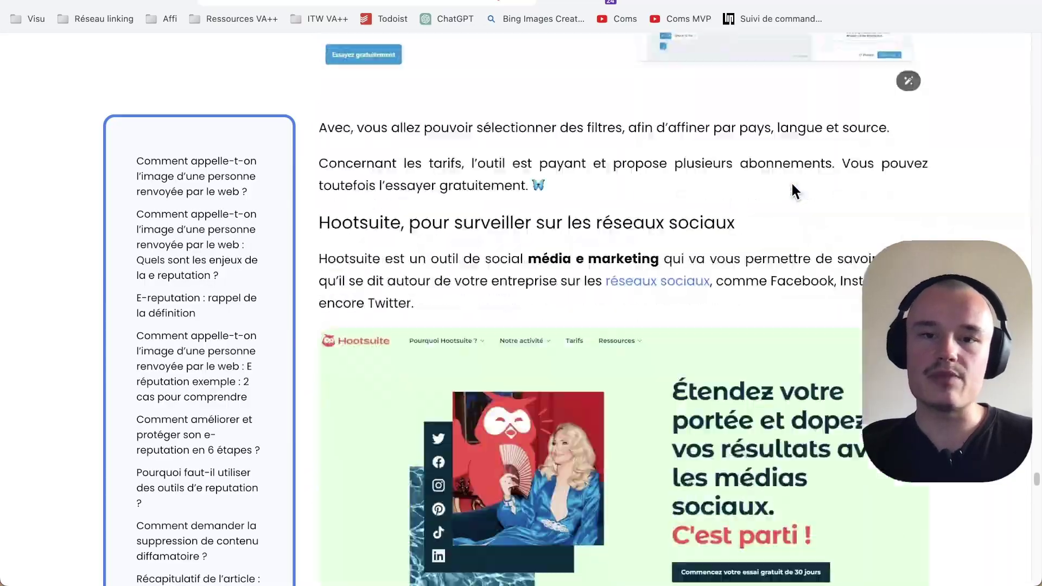
{"action": "scroll", "coordinate": [786, 174], "scroll_direction": "up", "scroll_amount": 20}
{"action": "scroll", "coordinate": [774, 184], "scroll_direction": "up", "scroll_amount": 10}
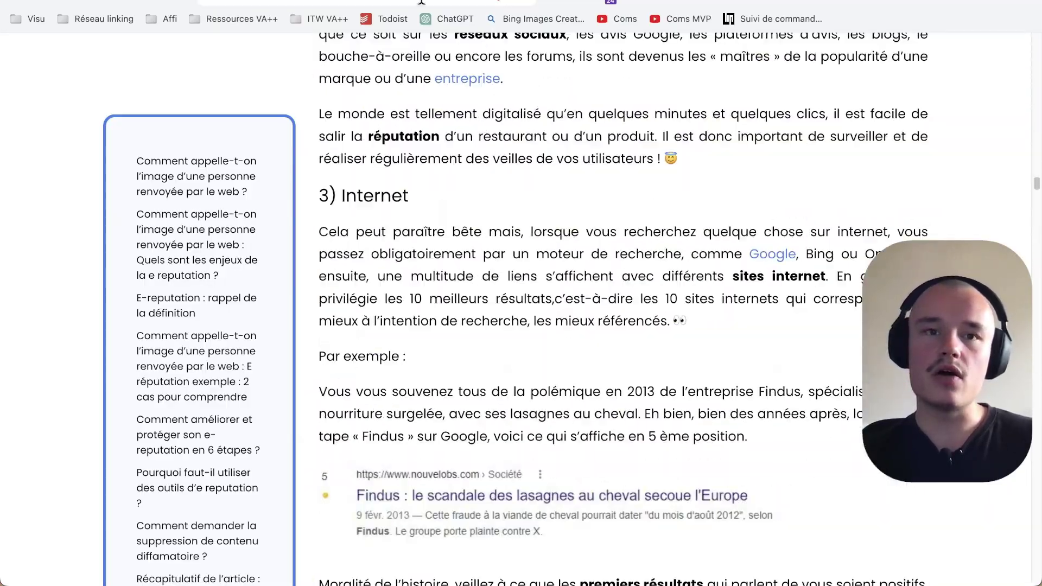
{"action": "left_click", "coordinate": [421, 2]}
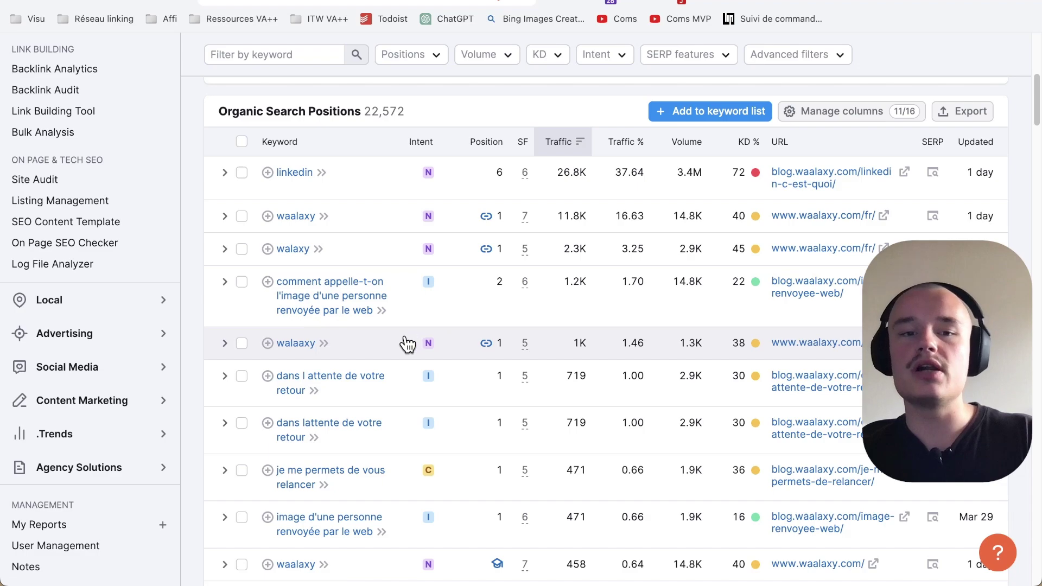
Step: Open the article ranking for "dans l attente de votre retour" and highlight "pour vos mails" in its title
{"action": "scroll", "coordinate": [363, 310], "scroll_direction": "down", "scroll_amount": 1}
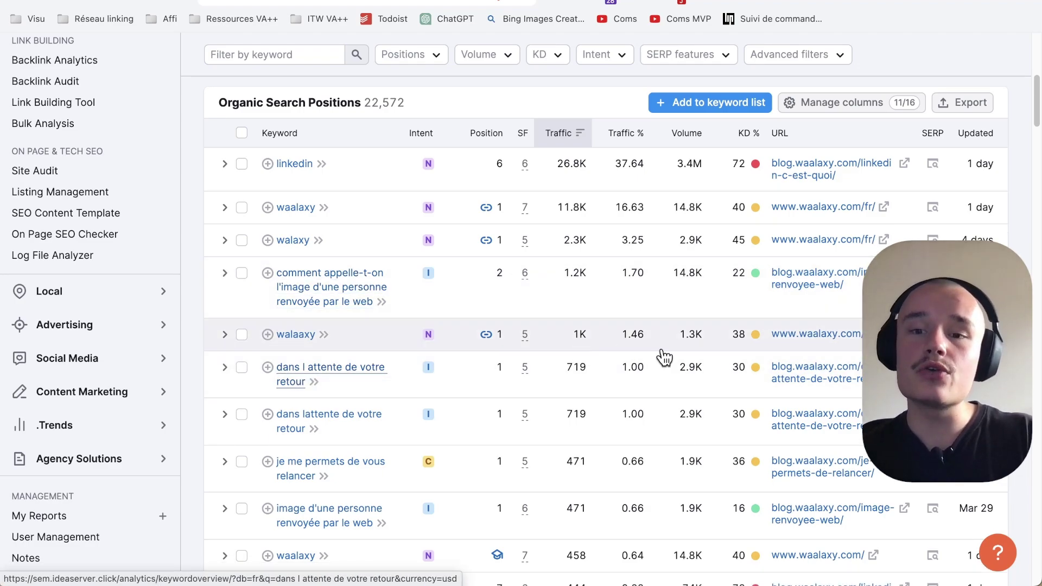
{"action": "left_click", "coordinate": [814, 378]}
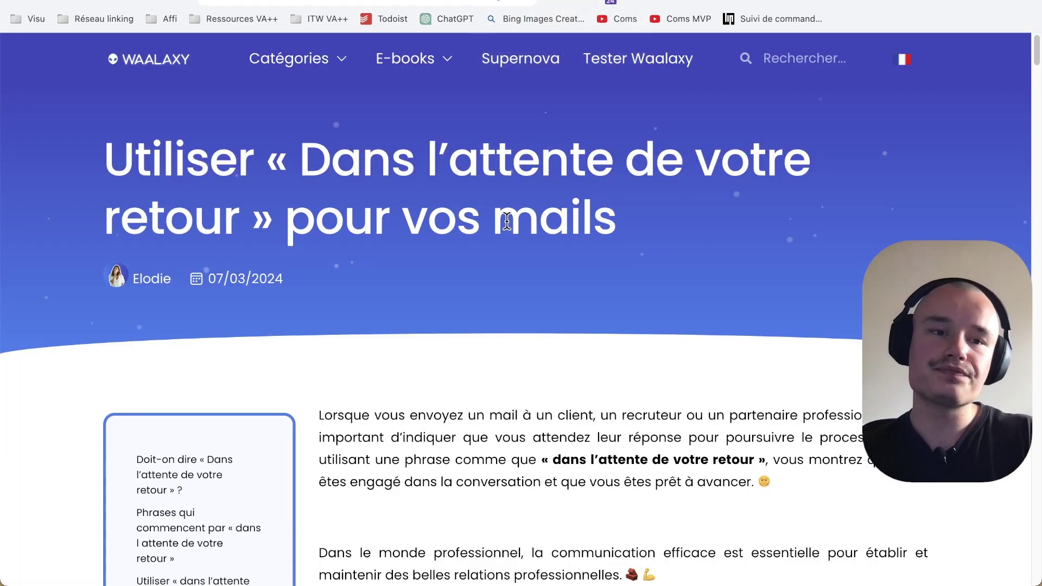
{"action": "triple_click", "coordinate": [473, 172]}
{"action": "left_click_drag", "start_coordinate": [497, 216], "coordinate": [322, 213]}
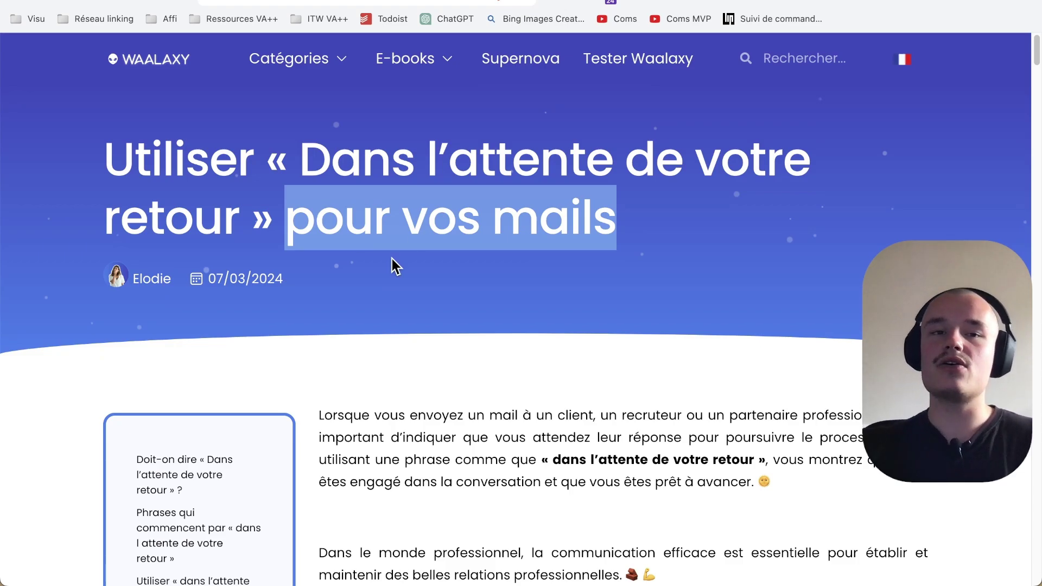
Step: Skim the article's introduction and example phrases down to the link to "10 Exemples de demande de rendez-vous professionnel par mail"
{"action": "scroll", "coordinate": [619, 375], "scroll_direction": "down", "scroll_amount": 7}
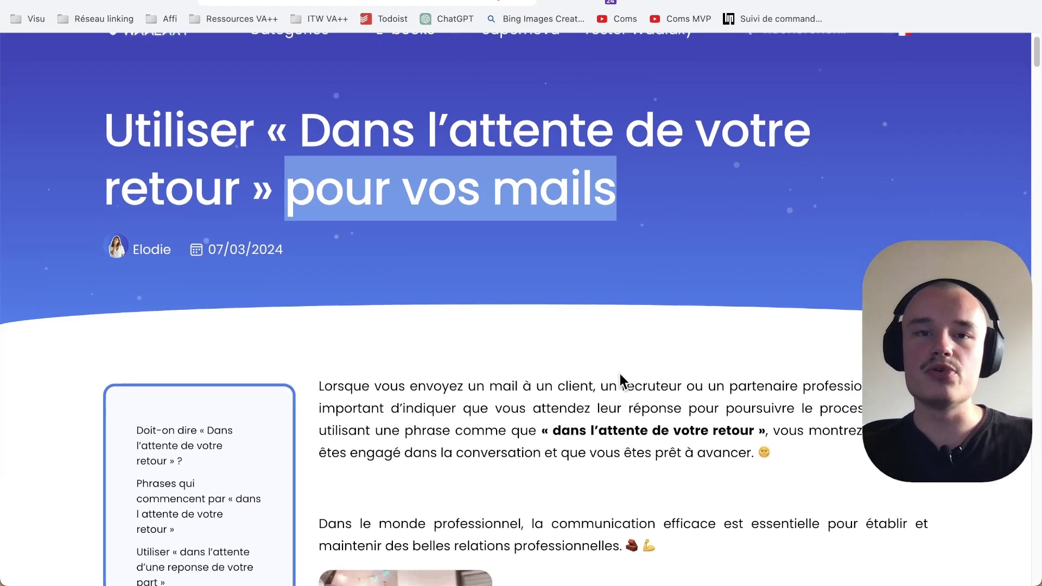
{"action": "scroll", "coordinate": [619, 374], "scroll_direction": "down", "scroll_amount": 10}
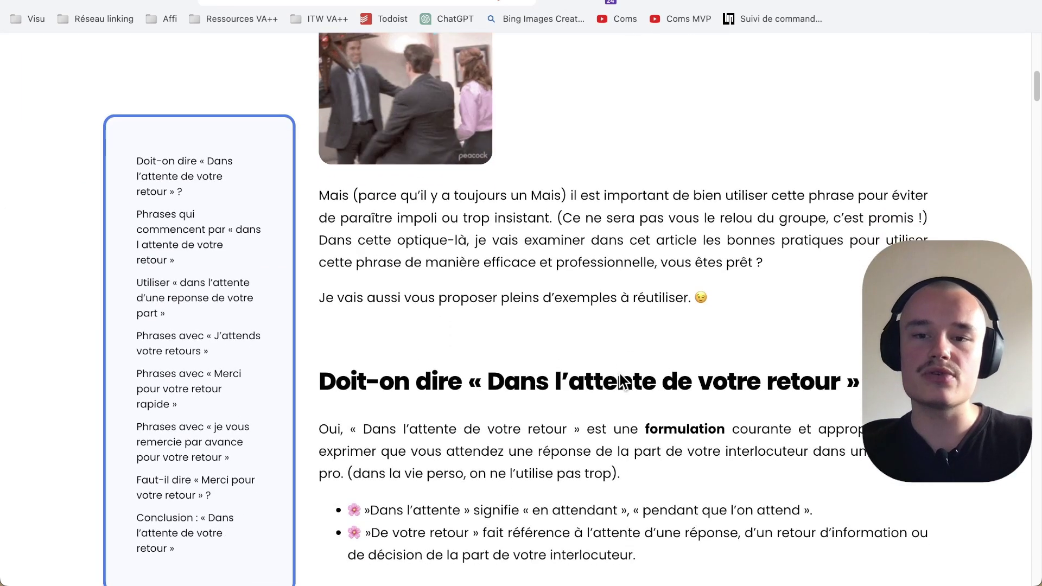
{"action": "scroll", "coordinate": [620, 374], "scroll_direction": "down", "scroll_amount": 6}
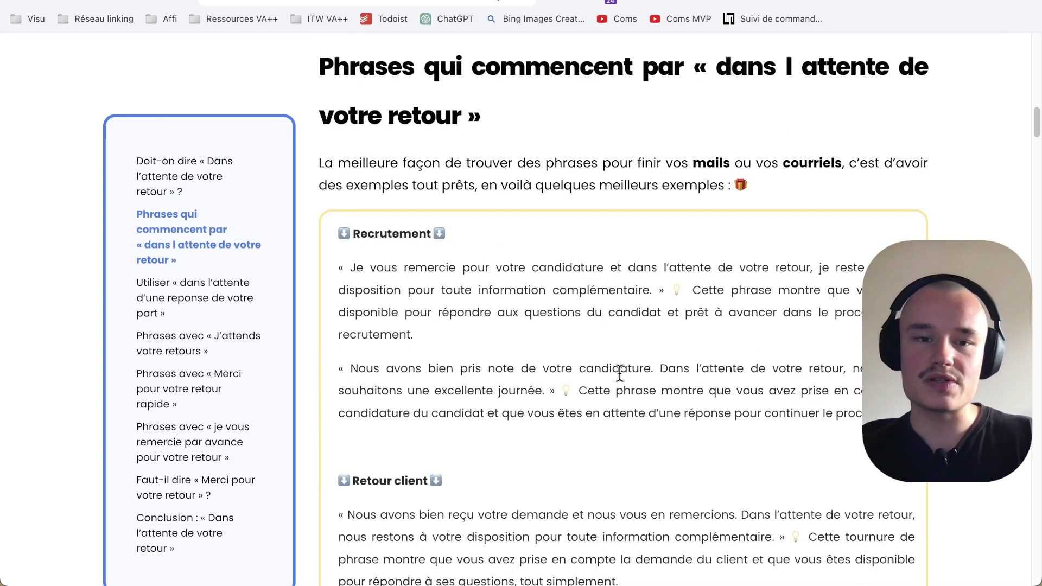
{"action": "scroll", "coordinate": [620, 373], "scroll_direction": "down", "scroll_amount": 13}
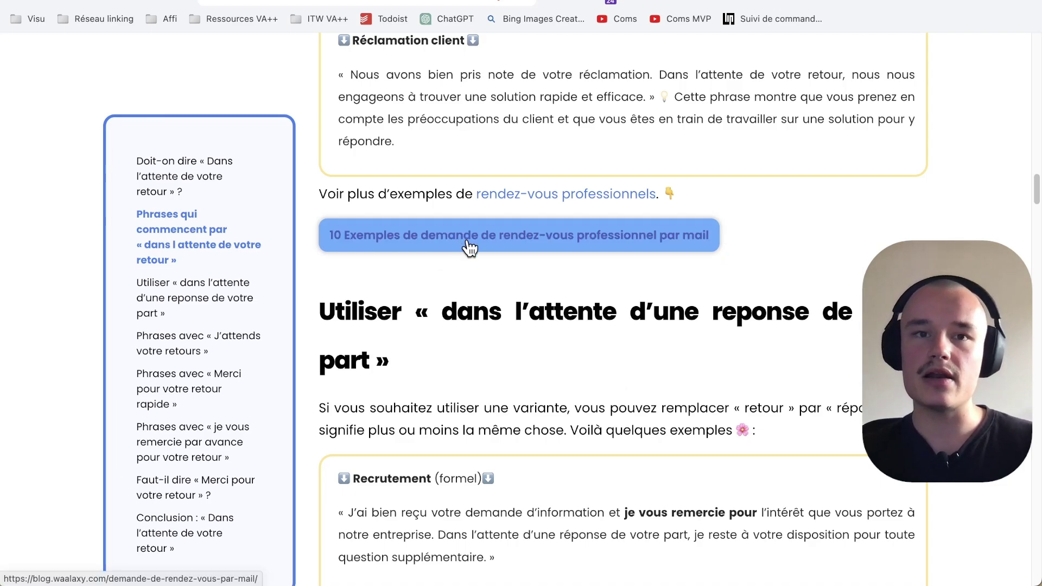
Step: Skim the article's example sections for recruiters and clients with their internal links, and return to the title
{"action": "scroll", "coordinate": [565, 339], "scroll_direction": "down", "scroll_amount": 9}
{"action": "scroll", "coordinate": [565, 338], "scroll_direction": "down", "scroll_amount": 9}
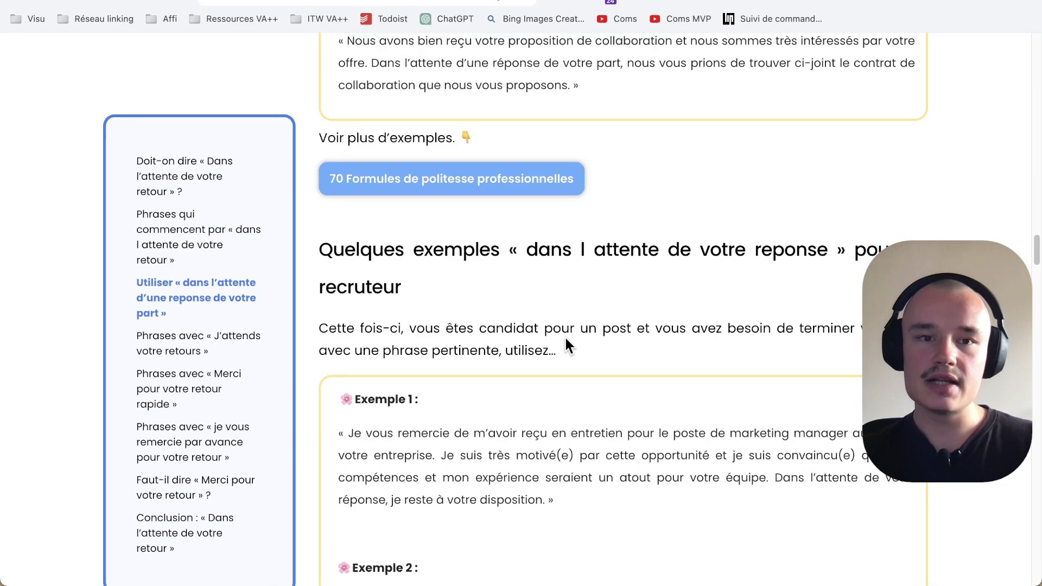
{"action": "scroll", "coordinate": [565, 341], "scroll_direction": "down", "scroll_amount": 12}
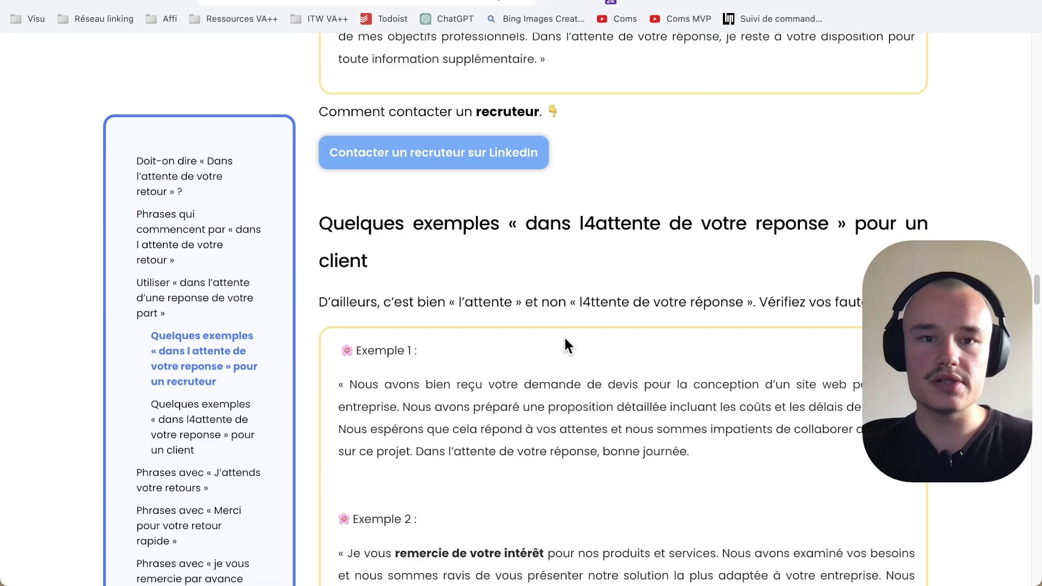
{"action": "scroll", "coordinate": [563, 336], "scroll_direction": "down", "scroll_amount": 1}
{"action": "scroll", "coordinate": [425, 217], "scroll_direction": "down", "scroll_amount": 17}
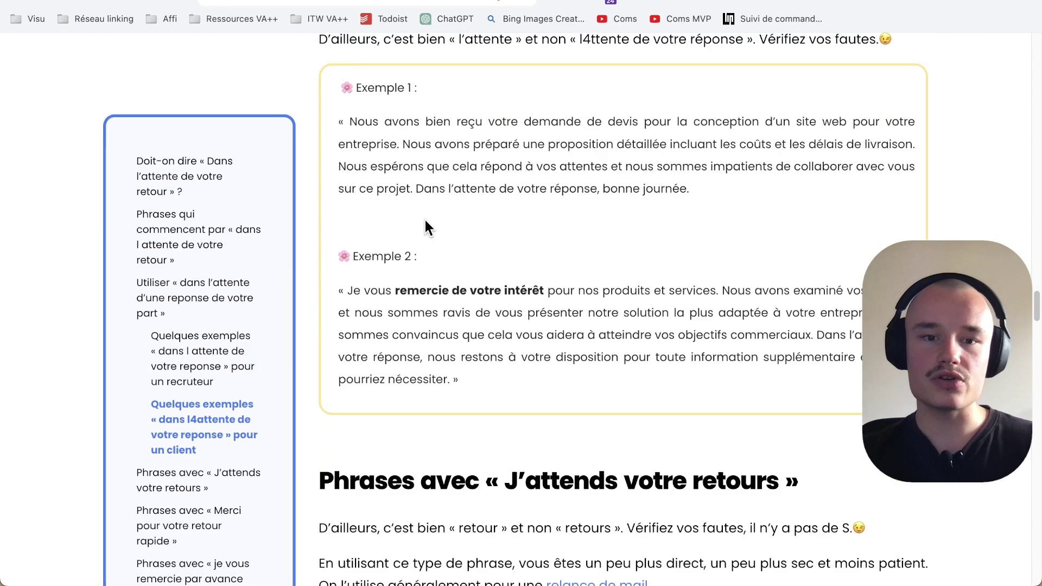
{"action": "scroll", "coordinate": [424, 216], "scroll_direction": "up", "scroll_amount": 20}
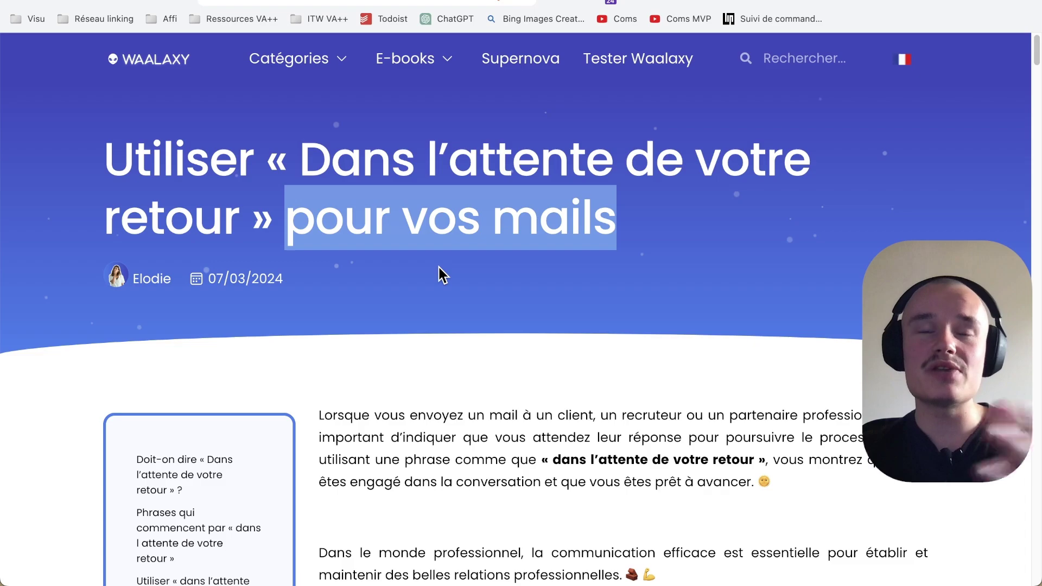
Step: Check the introduction of the linked article on professional appointment requests by mail, and return to the Semrush organic search positions
{"action": "key", "text": "ctrl+Tab"}
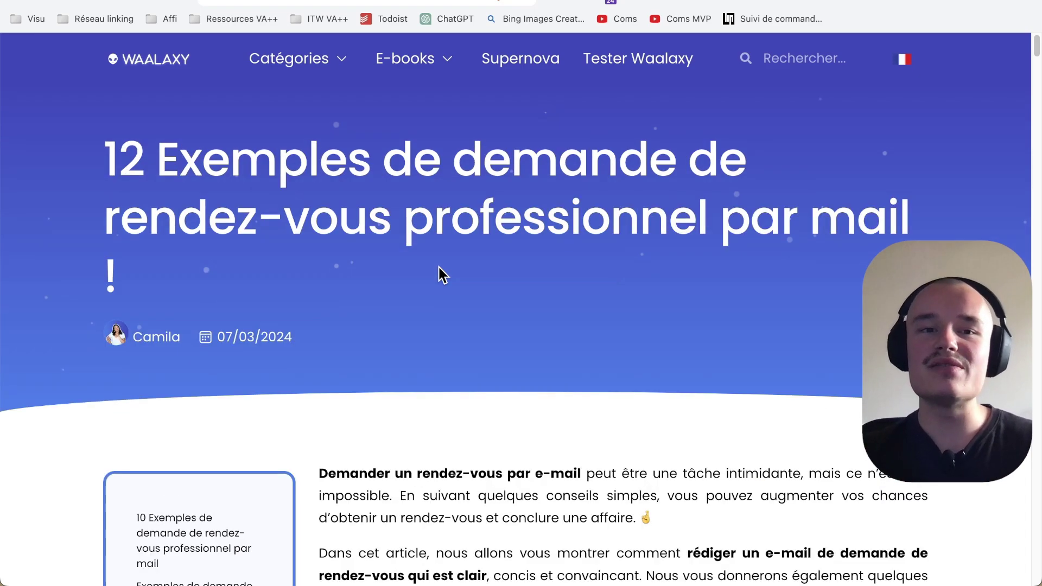
{"action": "scroll", "coordinate": [434, 278], "scroll_direction": "down", "scroll_amount": 20}
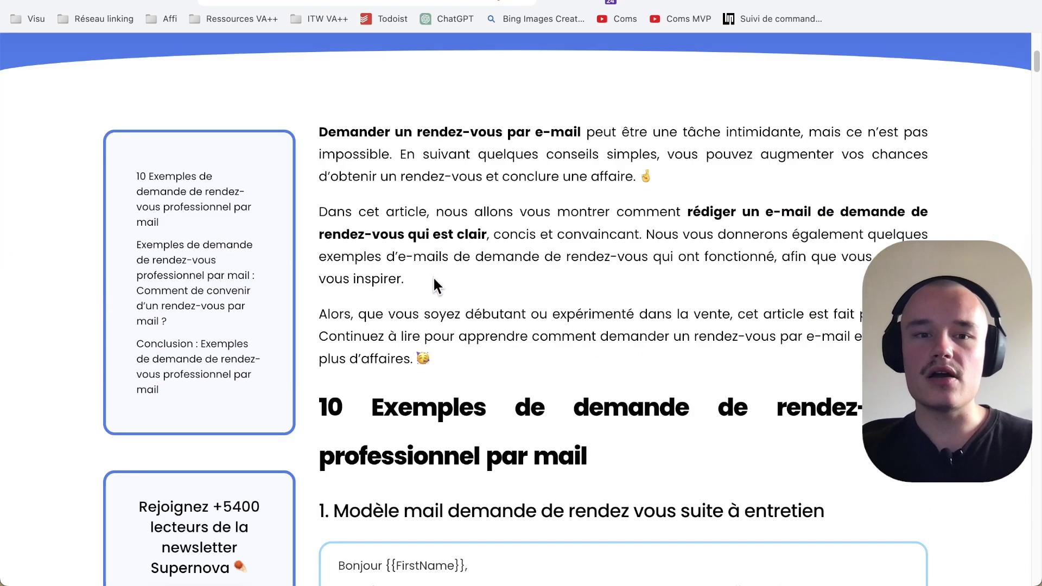
{"action": "scroll", "coordinate": [435, 284], "scroll_direction": "up", "scroll_amount": 20}
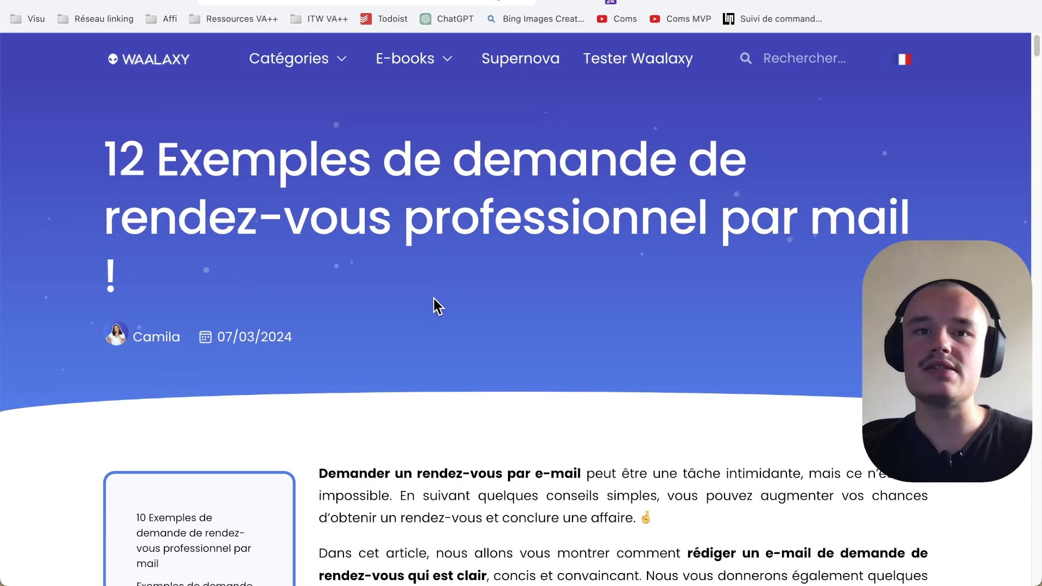
{"action": "key", "text": "ctrl+shift+Tab"}
{"action": "key", "text": "ctrl+shift+Tab"}
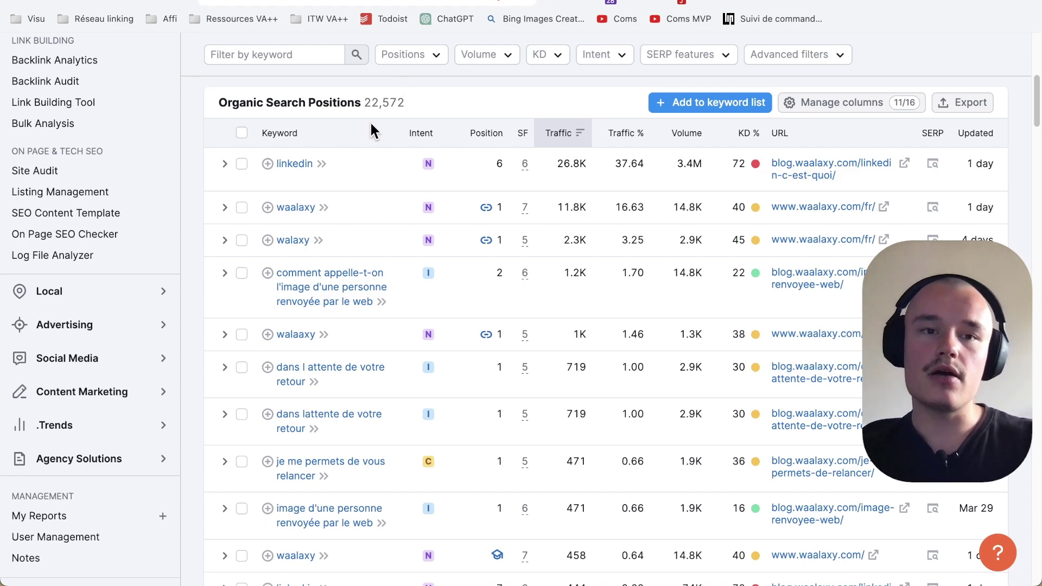
Step: Examine the lower-traffic keywords in the organic search positions and open the Waalaxy article ranking for "marketing"
{"action": "mouse_move", "coordinate": [393, 140]}
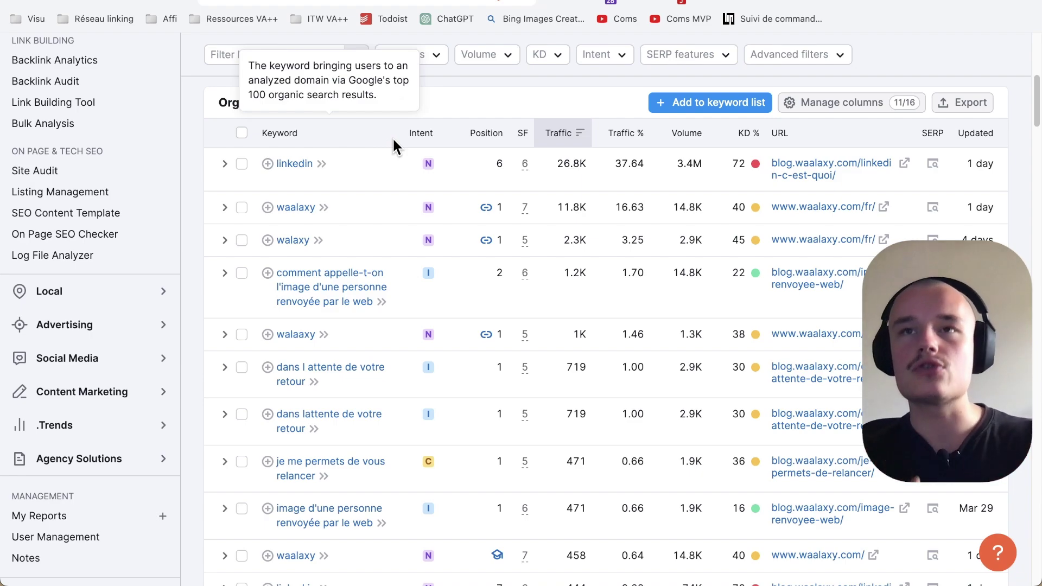
{"action": "scroll", "coordinate": [418, 217], "scroll_direction": "down", "scroll_amount": 3}
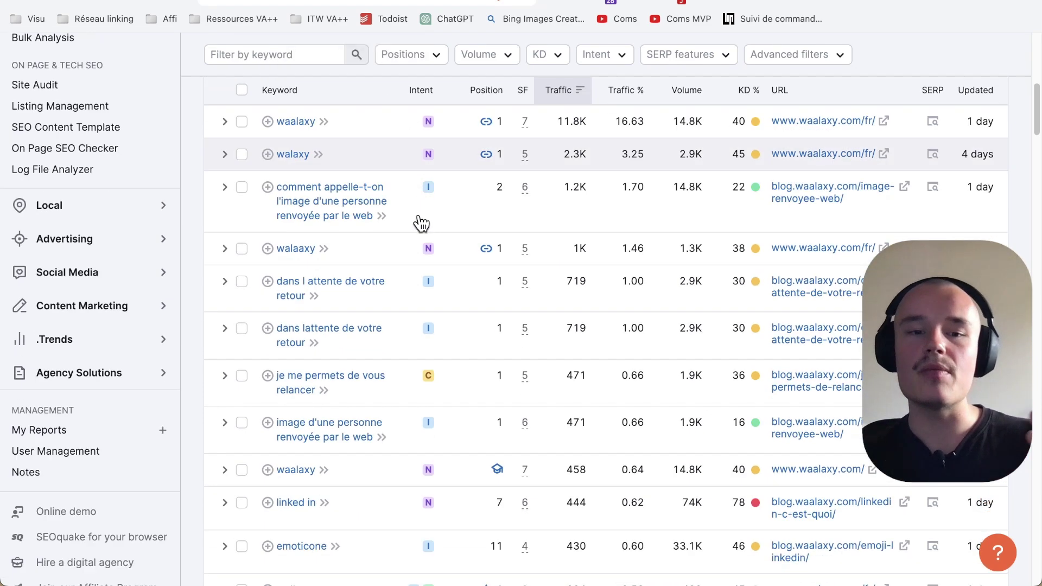
{"action": "scroll", "coordinate": [424, 209], "scroll_direction": "down", "scroll_amount": 3}
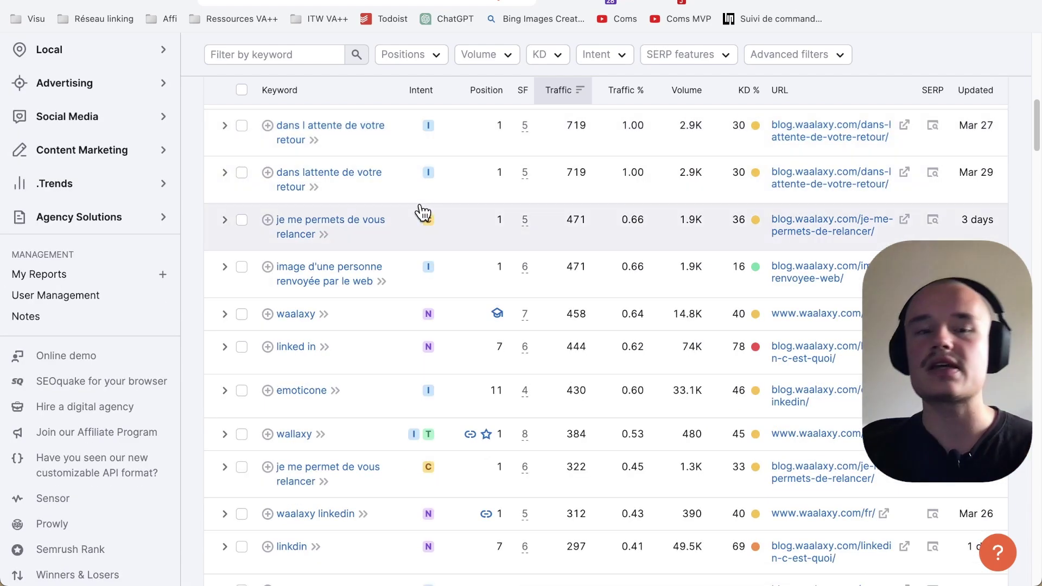
{"action": "scroll", "coordinate": [412, 200], "scroll_direction": "down", "scroll_amount": 2}
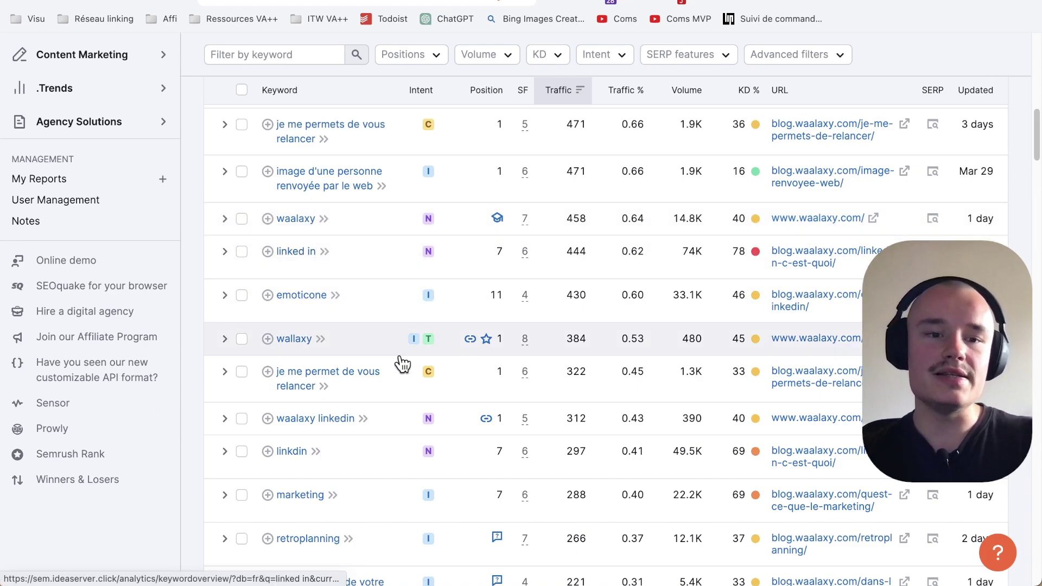
{"action": "scroll", "coordinate": [400, 364], "scroll_direction": "down", "scroll_amount": 2}
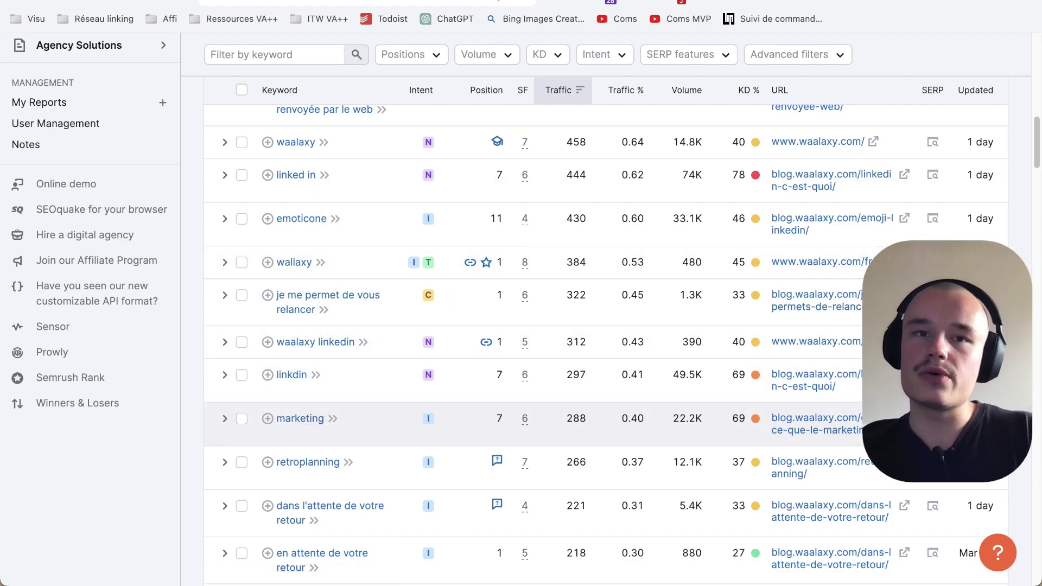
{"action": "left_click", "coordinate": [301, 418]}
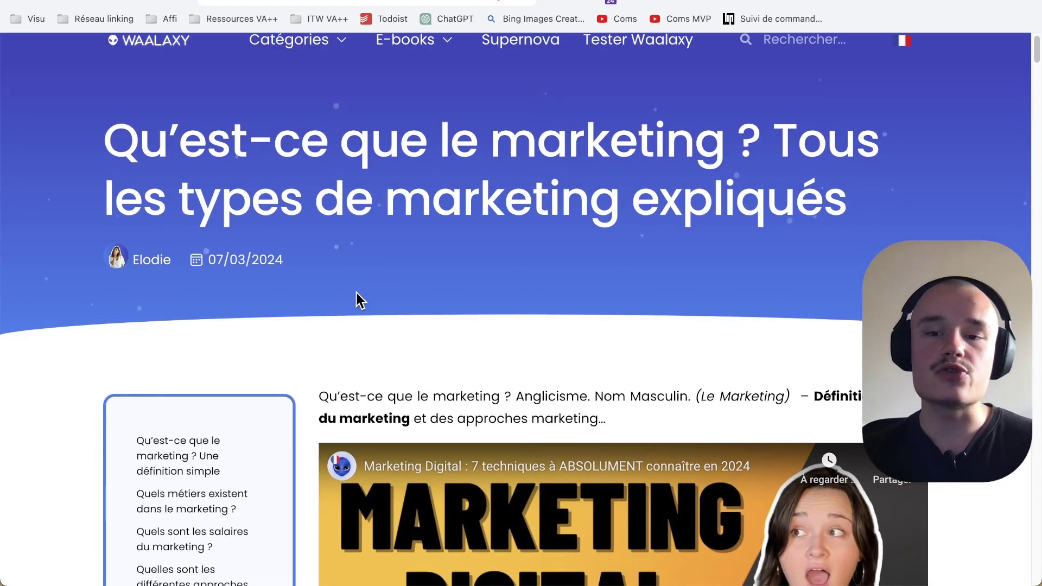
Step: Examine the article's embedded video and simple definition of marketing, highlighting the bullet points on the stages of a sale
{"action": "scroll", "coordinate": [357, 293], "scroll_direction": "down", "scroll_amount": 10}
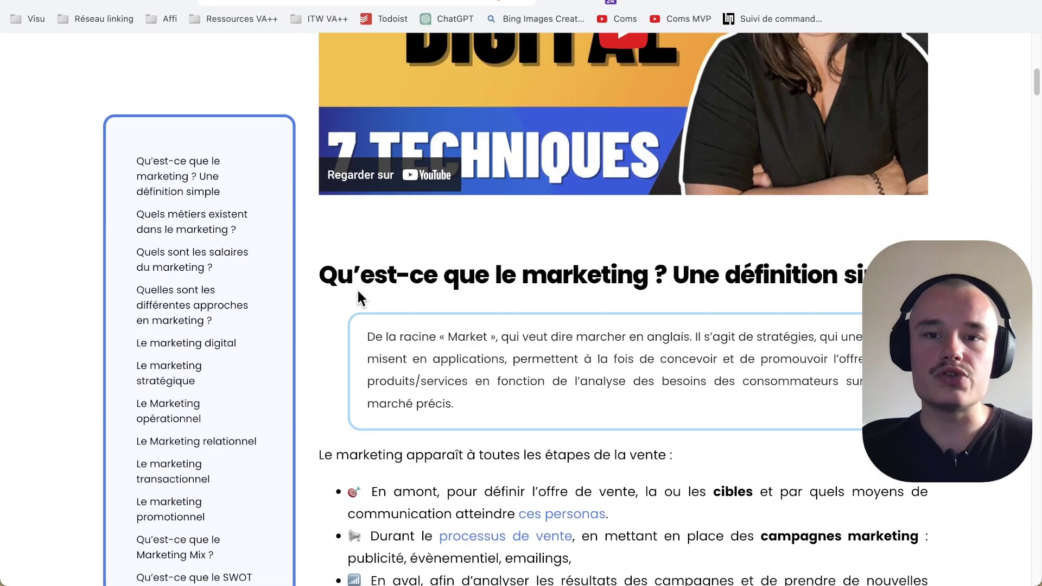
{"action": "scroll", "coordinate": [356, 288], "scroll_direction": "down", "scroll_amount": 3}
{"action": "left_click_drag", "start_coordinate": [321, 277], "coordinate": [648, 357]}
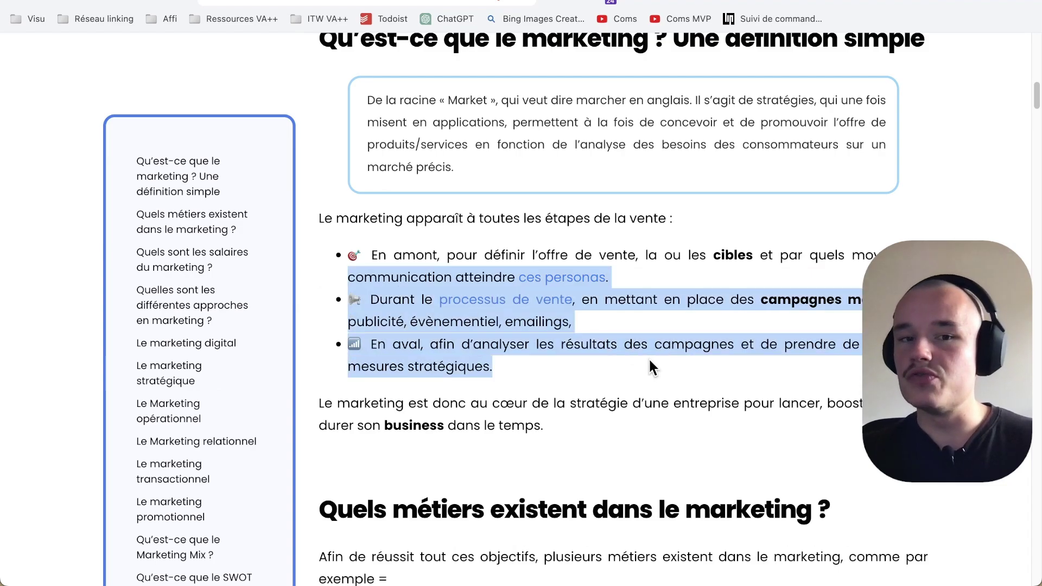
{"action": "left_click", "coordinate": [648, 357]}
Step: Skim the marketing professions table and the sections on marketing types, and return to the article's title
{"action": "scroll", "coordinate": [649, 358], "scroll_direction": "down", "scroll_amount": 20}
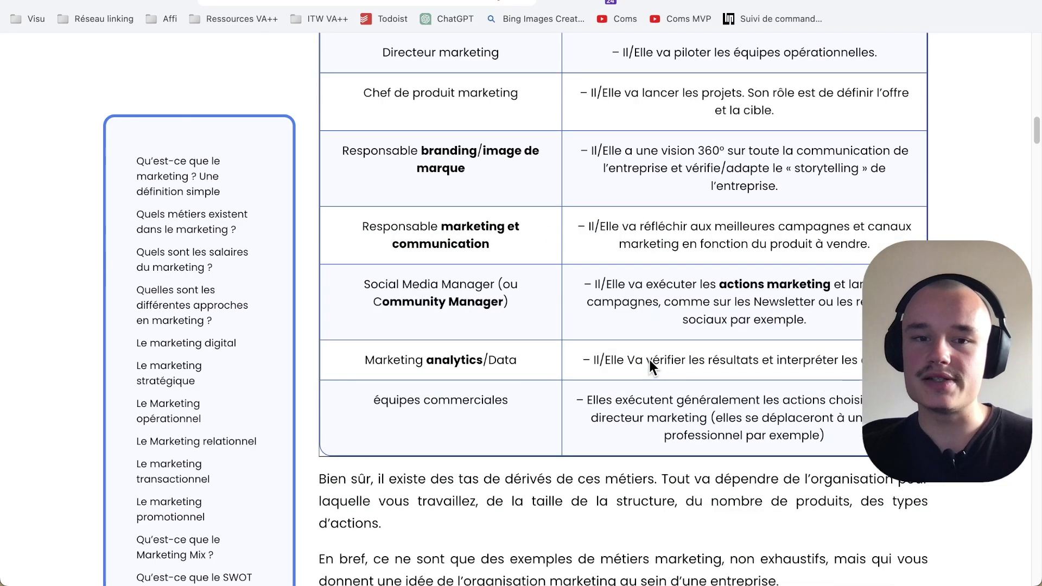
{"action": "scroll", "coordinate": [649, 358], "scroll_direction": "down", "scroll_amount": 20}
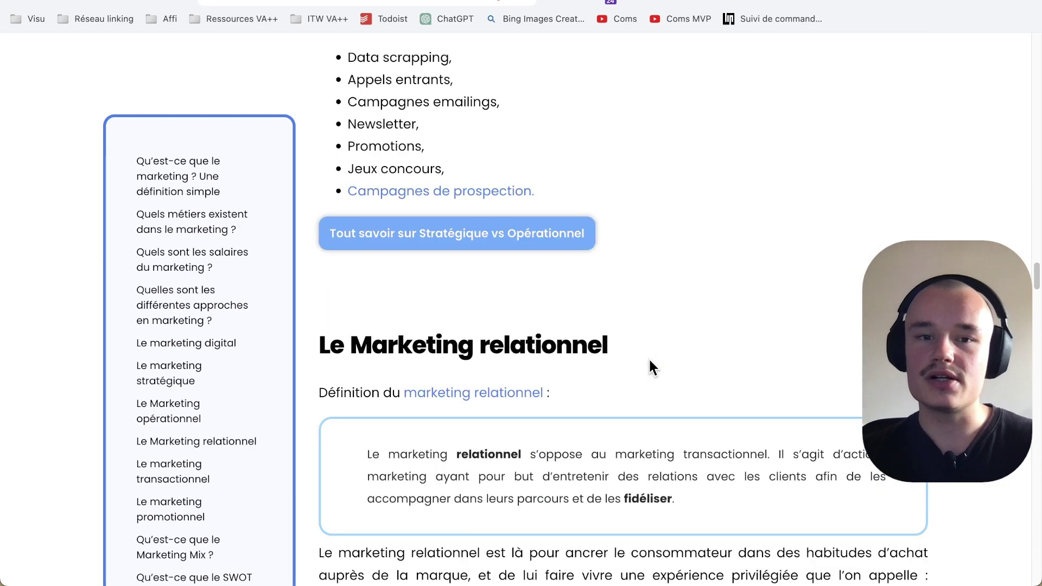
{"action": "scroll", "coordinate": [648, 358], "scroll_direction": "up", "scroll_amount": 1}
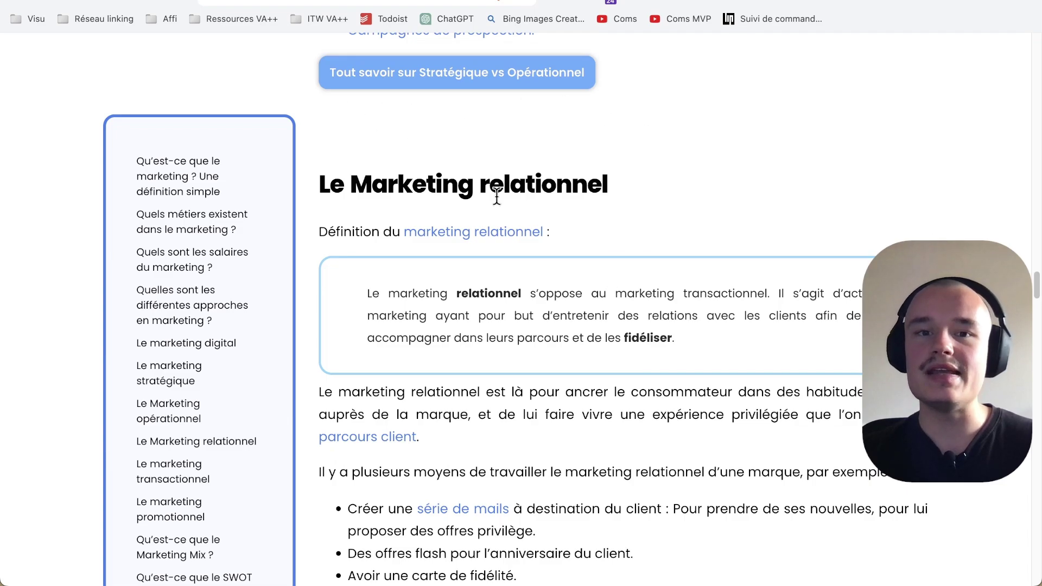
{"action": "scroll", "coordinate": [496, 195], "scroll_direction": "down", "scroll_amount": 7}
{"action": "scroll", "coordinate": [464, 201], "scroll_direction": "up", "scroll_amount": 20}
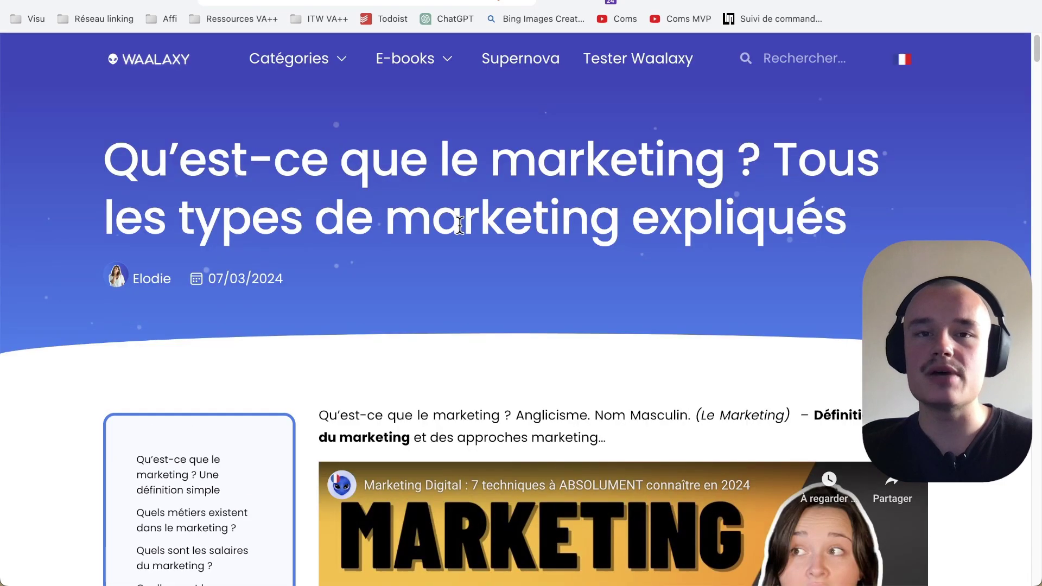
Step: Display the Majestic metrics and backlinks for the marketing article, and highlight the first backlink's anchor text "marketing"
{"action": "key", "text": "ctrl+m"}
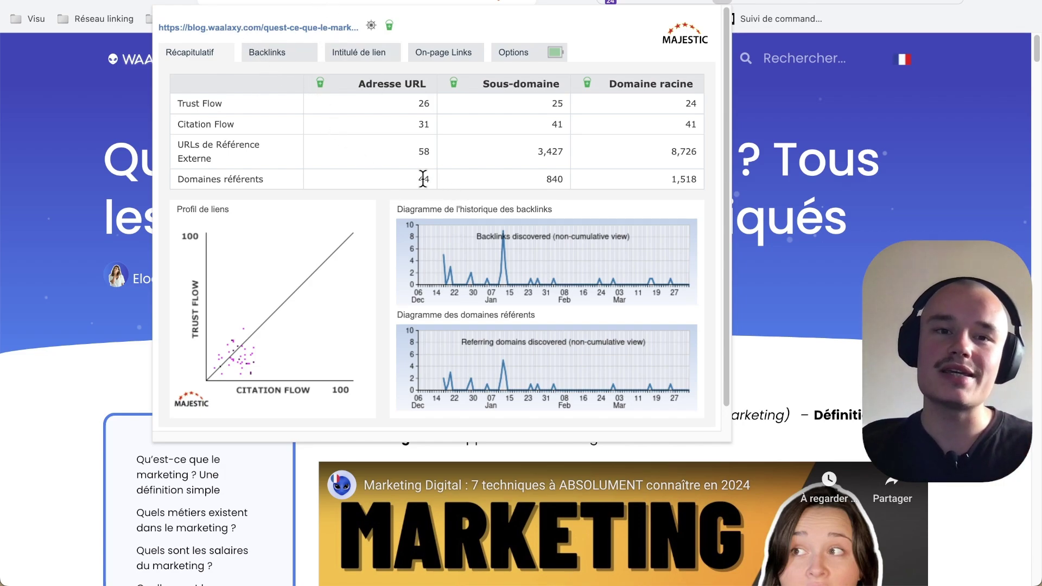
{"action": "left_click", "coordinate": [272, 54]}
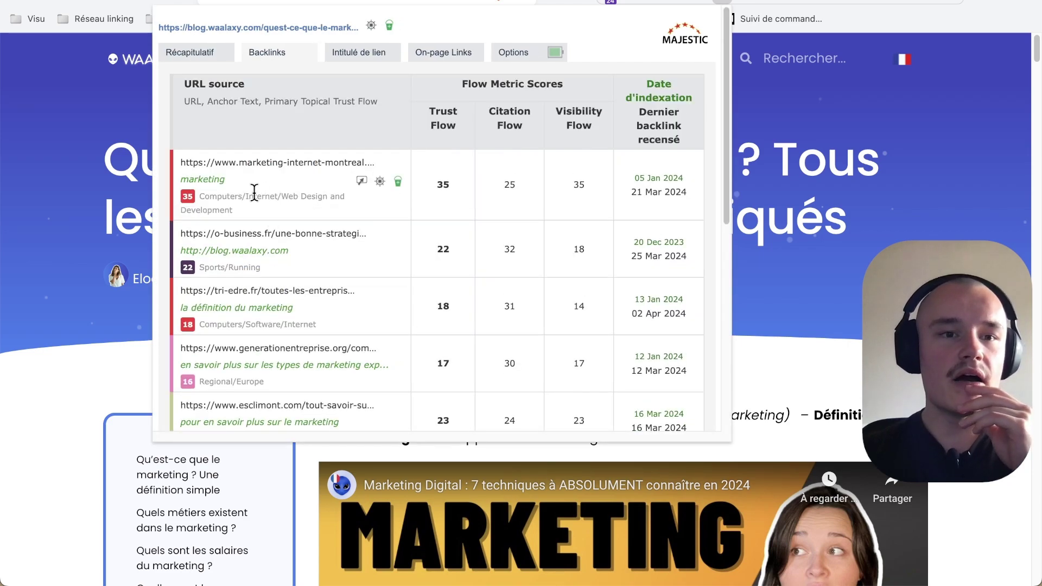
{"action": "left_click_drag", "start_coordinate": [243, 179], "coordinate": [174, 179]}
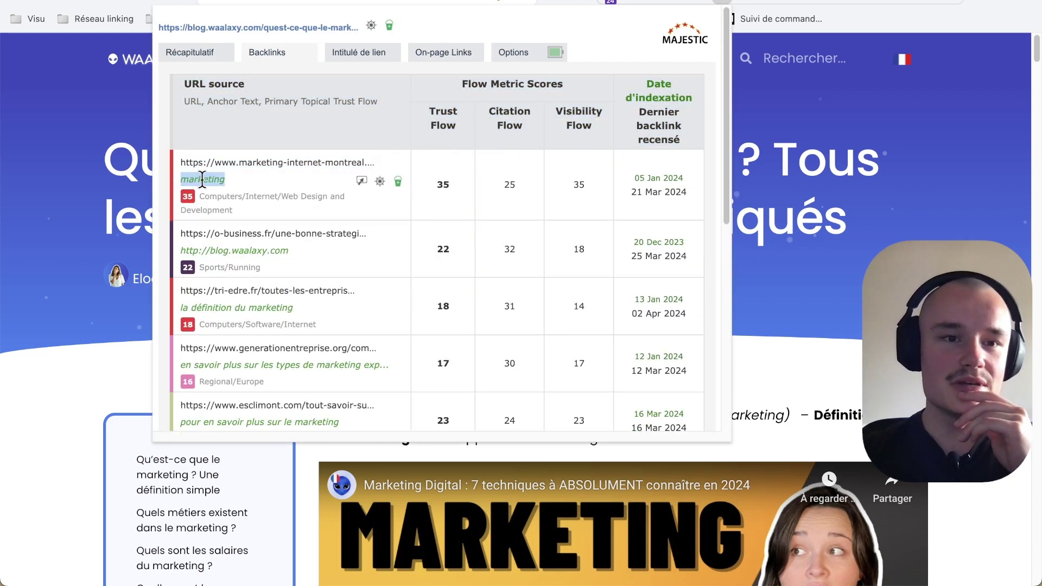
Step: Review the remaining backlinks' anchor texts, highlight "marketing" on the mapetiteentreprise.net link, and close the Majestic overlay
{"action": "scroll", "coordinate": [344, 312], "scroll_direction": "down", "scroll_amount": 3}
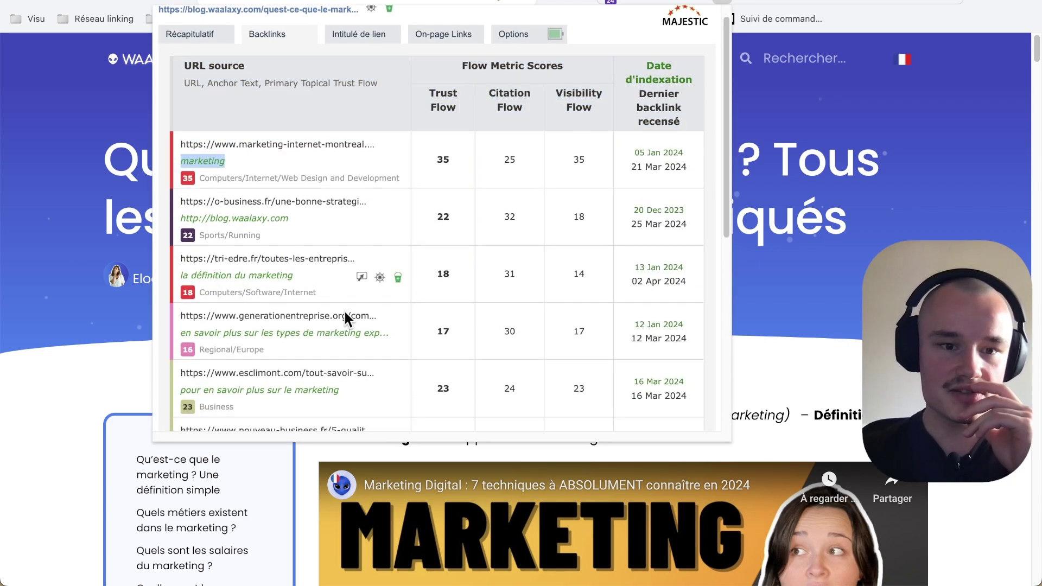
{"action": "scroll", "coordinate": [286, 346], "scroll_direction": "down", "scroll_amount": 5}
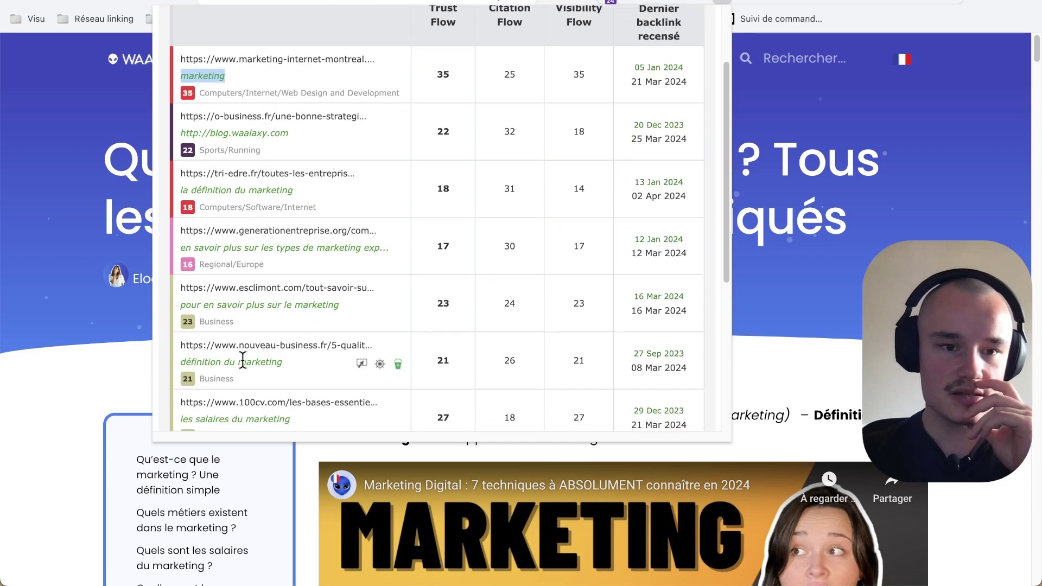
{"action": "scroll", "coordinate": [278, 358], "scroll_direction": "down", "scroll_amount": 8}
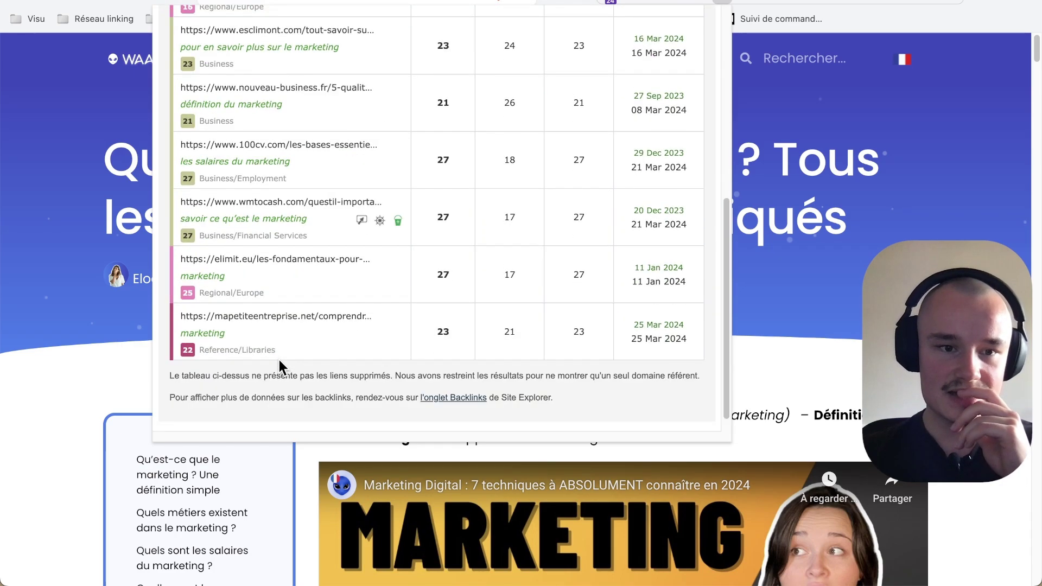
{"action": "double_click", "coordinate": [206, 333]}
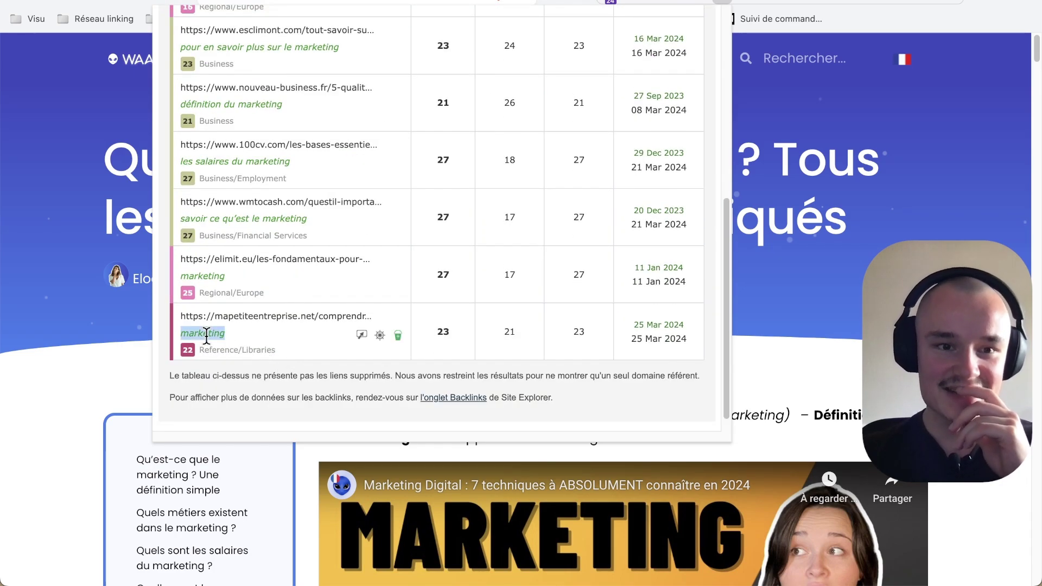
{"action": "left_click", "coordinate": [24, 391]}
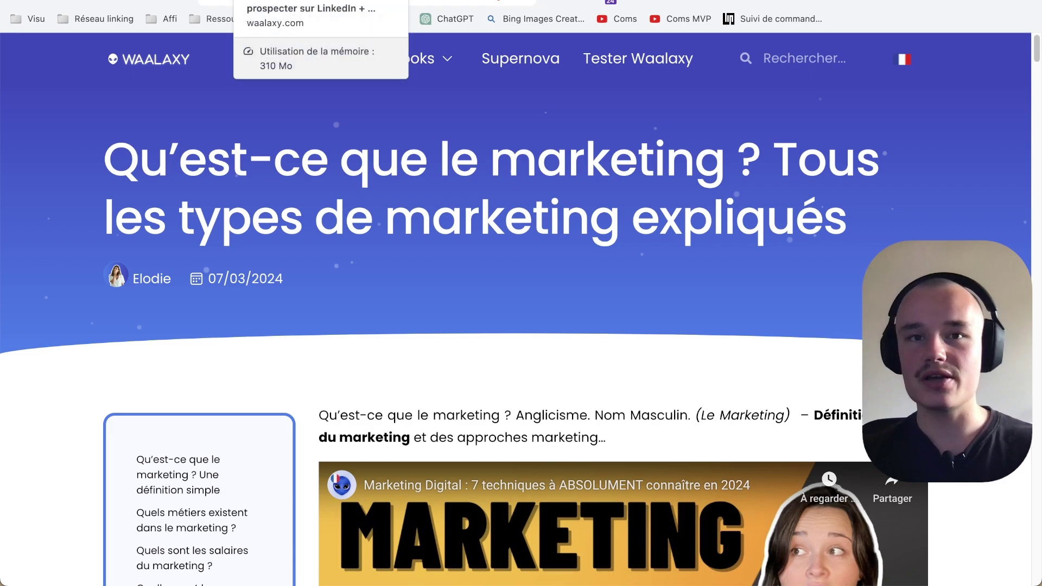
Step: Return to the Semrush organic positions for waalaxy.com and review the keywords around "marketing", "retroplanning" and "prospection"
{"action": "key", "text": "ctrl+Tab"}
{"action": "key", "text": "ctrl+Tab"}
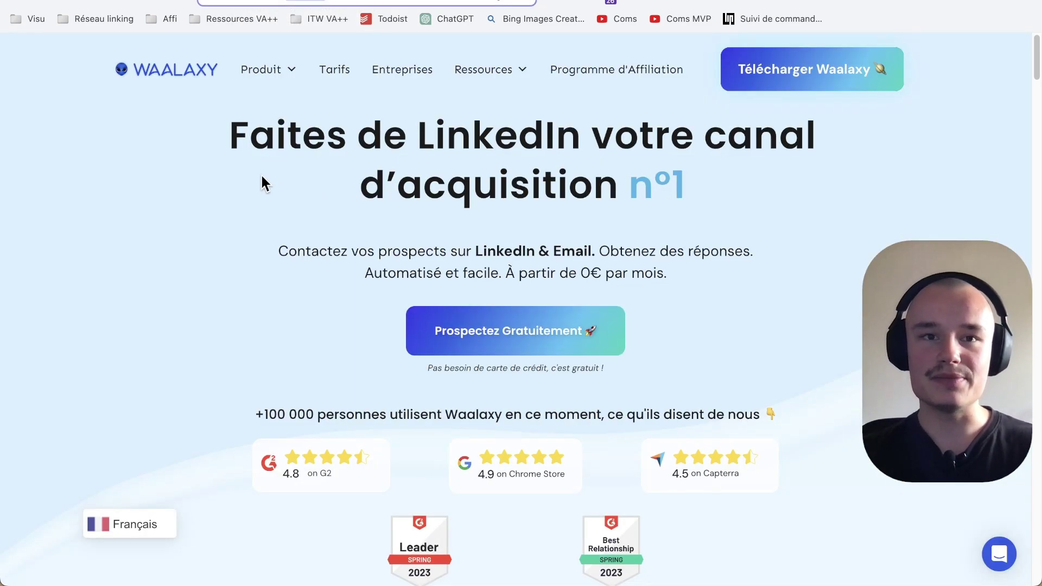
{"action": "key", "text": "ctrl+Tab"}
{"action": "scroll", "coordinate": [316, 382], "scroll_direction": "down", "scroll_amount": 2}
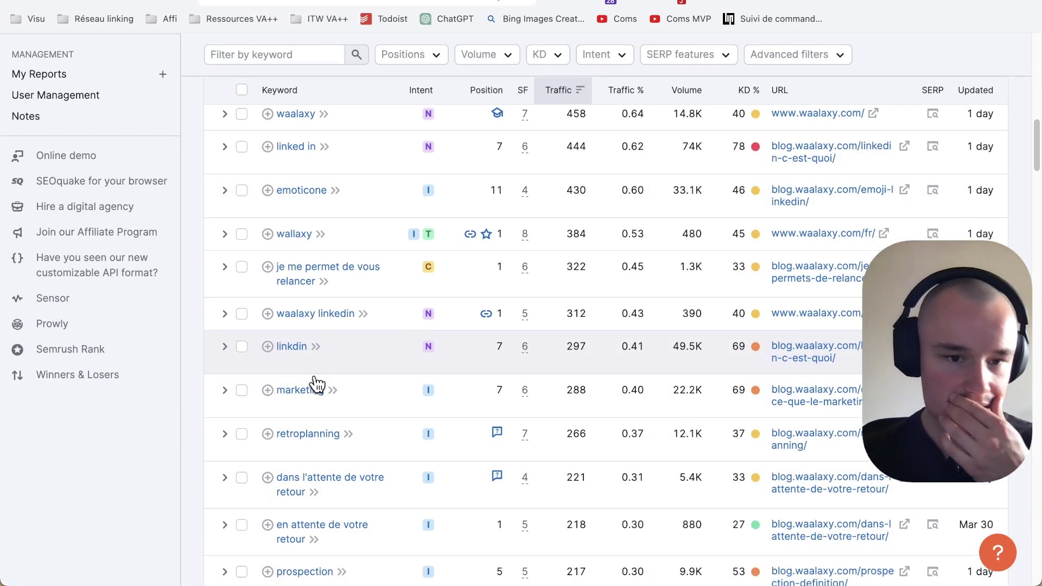
{"action": "scroll", "coordinate": [317, 386], "scroll_direction": "down", "scroll_amount": 3}
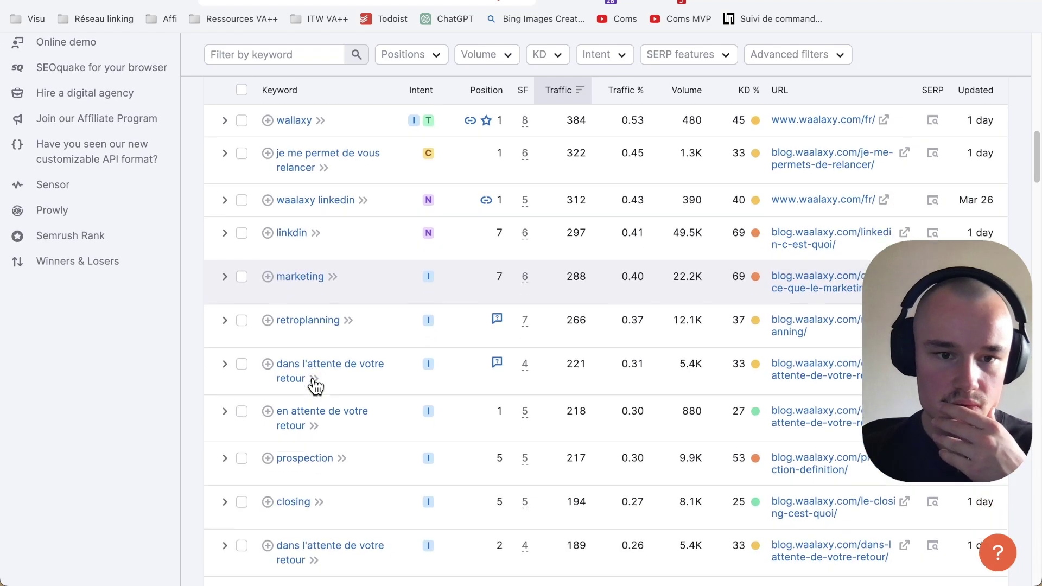
{"action": "scroll", "coordinate": [315, 386], "scroll_direction": "down", "scroll_amount": 1}
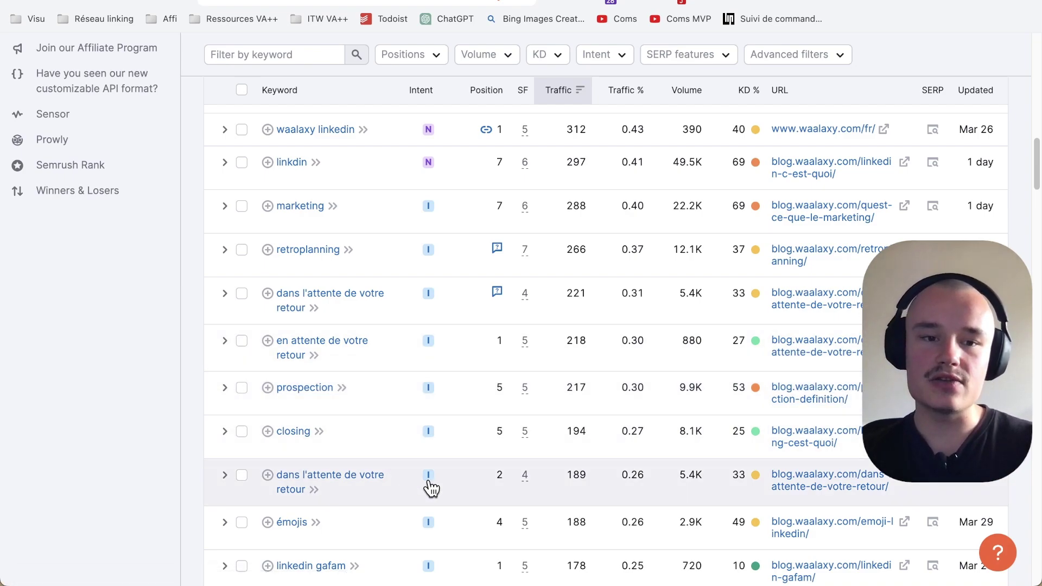
{"action": "scroll", "coordinate": [471, 429], "scroll_direction": "down", "scroll_amount": 1}
{"action": "scroll", "coordinate": [470, 429], "scroll_direction": "up", "scroll_amount": 4}
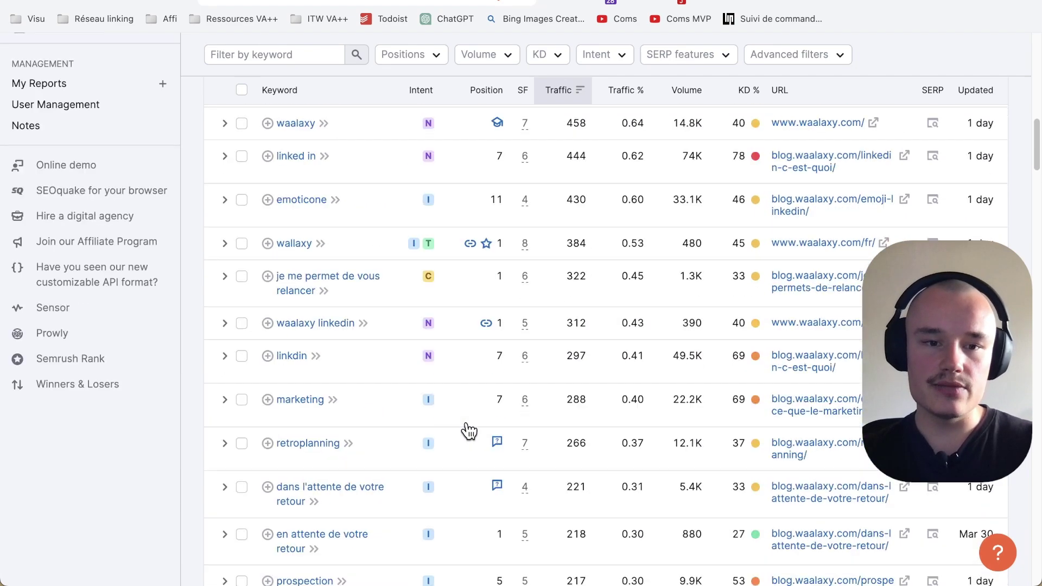
Step: Examine the lower-traffic keywords, from "closing" and "émojis" down to "email finder" and "social selling index"
{"action": "scroll", "coordinate": [468, 429], "scroll_direction": "down", "scroll_amount": 5}
{"action": "scroll", "coordinate": [469, 429], "scroll_direction": "down", "scroll_amount": 3}
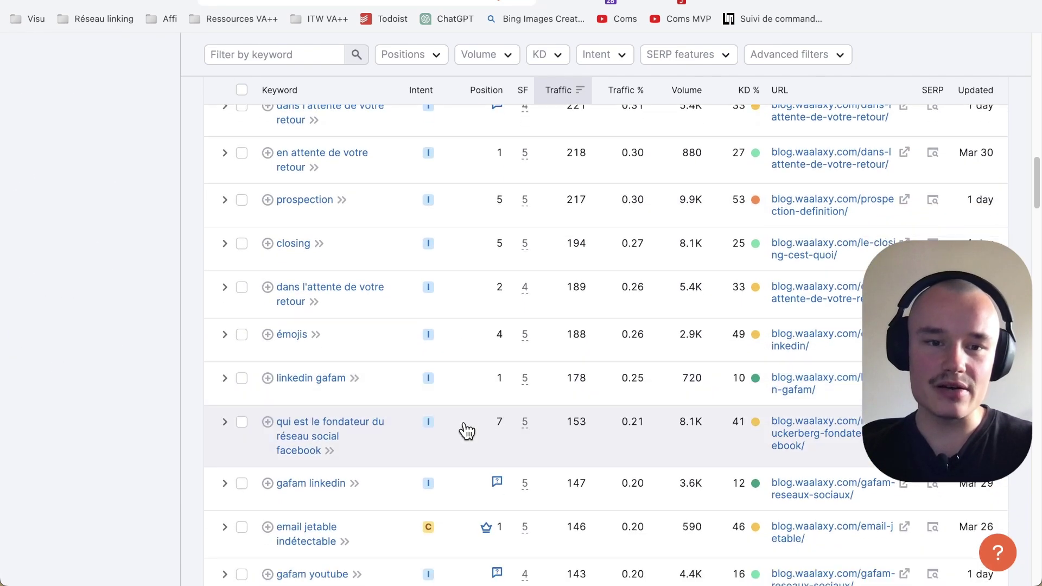
{"action": "scroll", "coordinate": [462, 448], "scroll_direction": "down", "scroll_amount": 4}
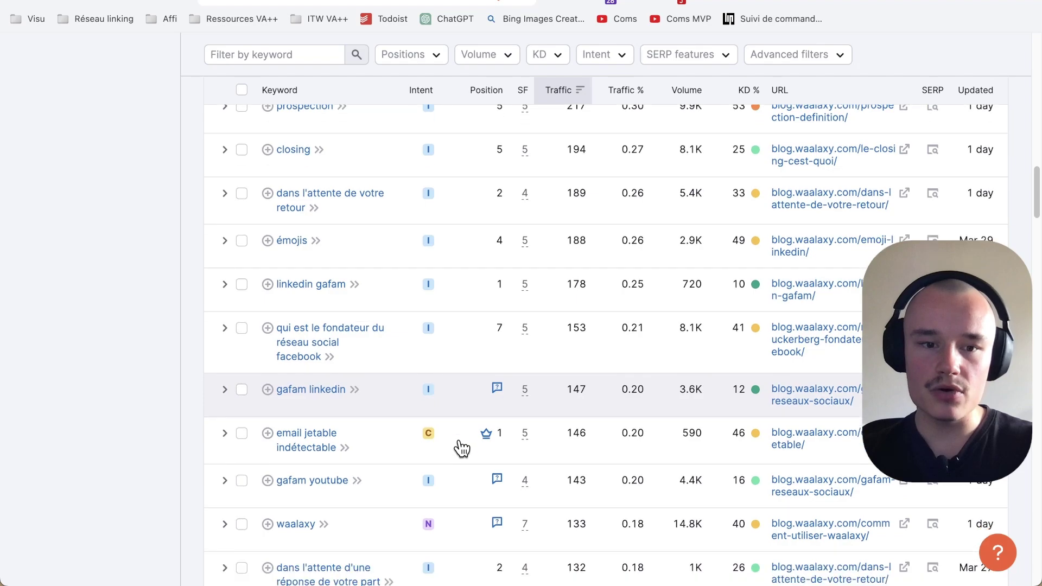
{"action": "scroll", "coordinate": [462, 449], "scroll_direction": "down", "scroll_amount": 3}
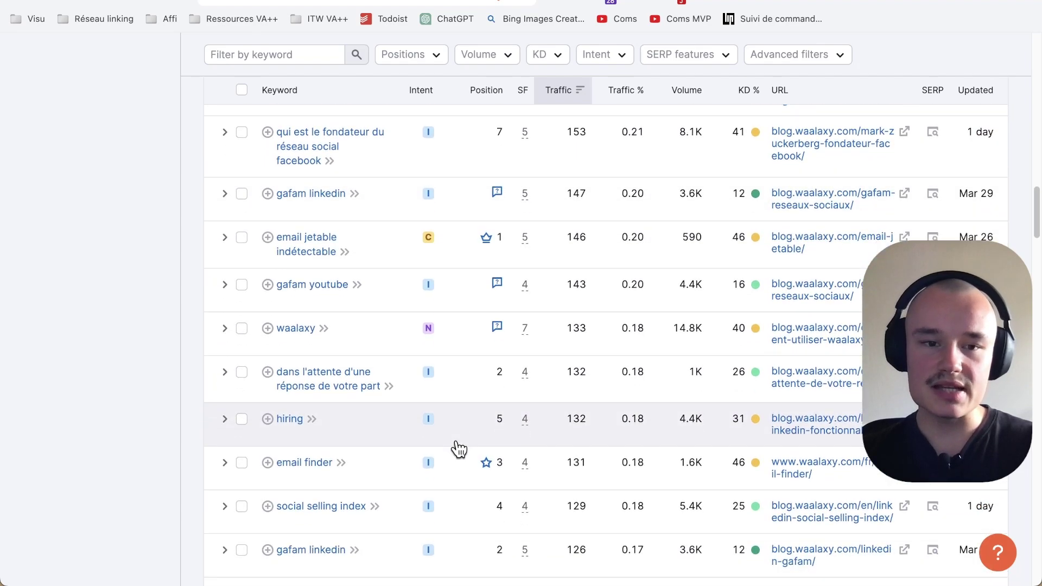
Step: Filter waalaxy.com's organic positions by the keyword "logiciel"
{"action": "scroll", "coordinate": [458, 450], "scroll_direction": "up", "scroll_amount": 20}
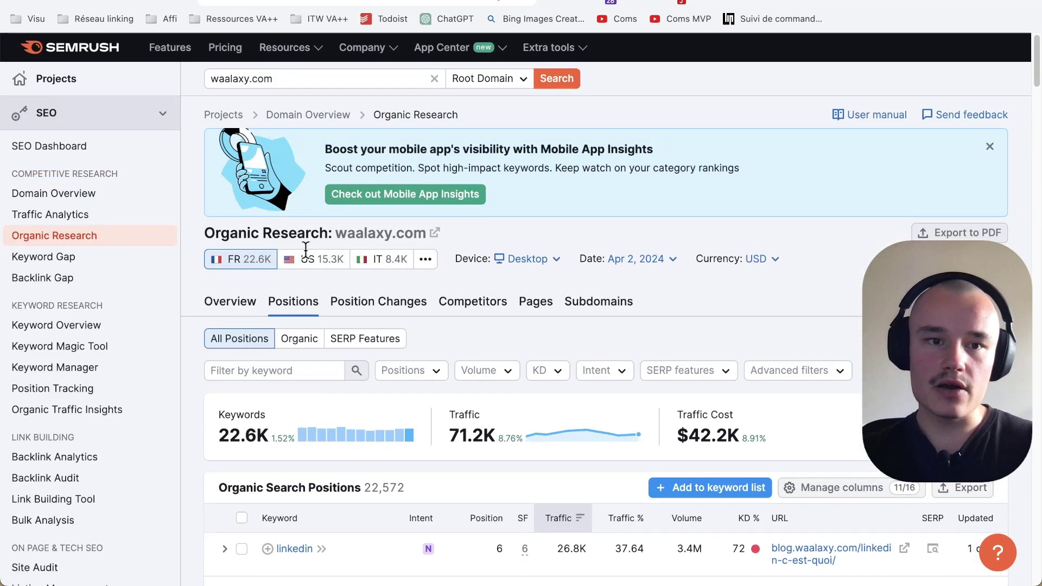
{"action": "type", "text": "log"}
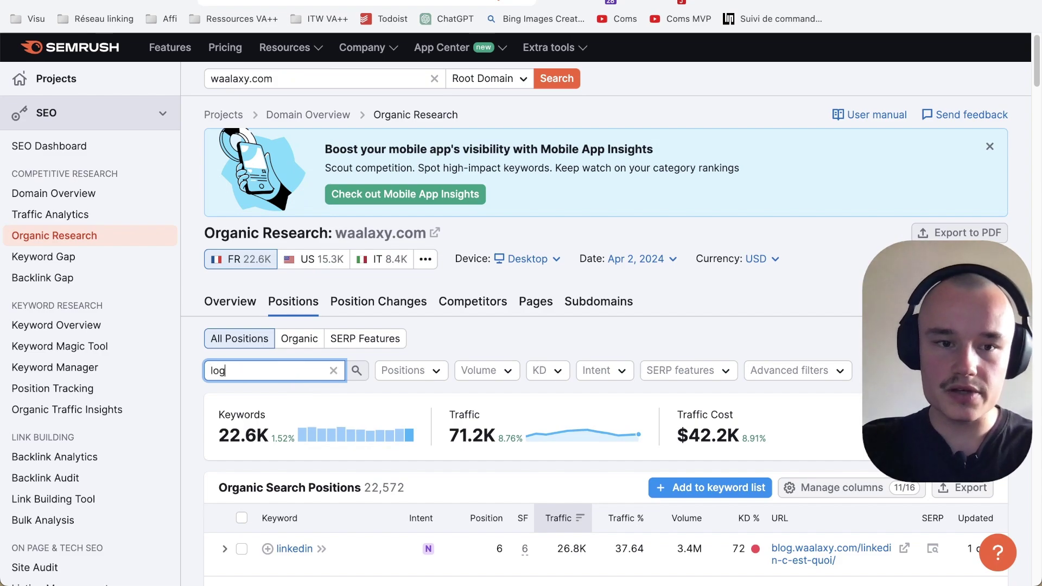
{"action": "key", "text": "Return"}
Step: Review positions and URLs for the "logiciel" keywords, including the database, marketing automation, CRM and commercial prospecting terms
{"action": "scroll", "coordinate": [512, 345], "scroll_direction": "down", "scroll_amount": 5}
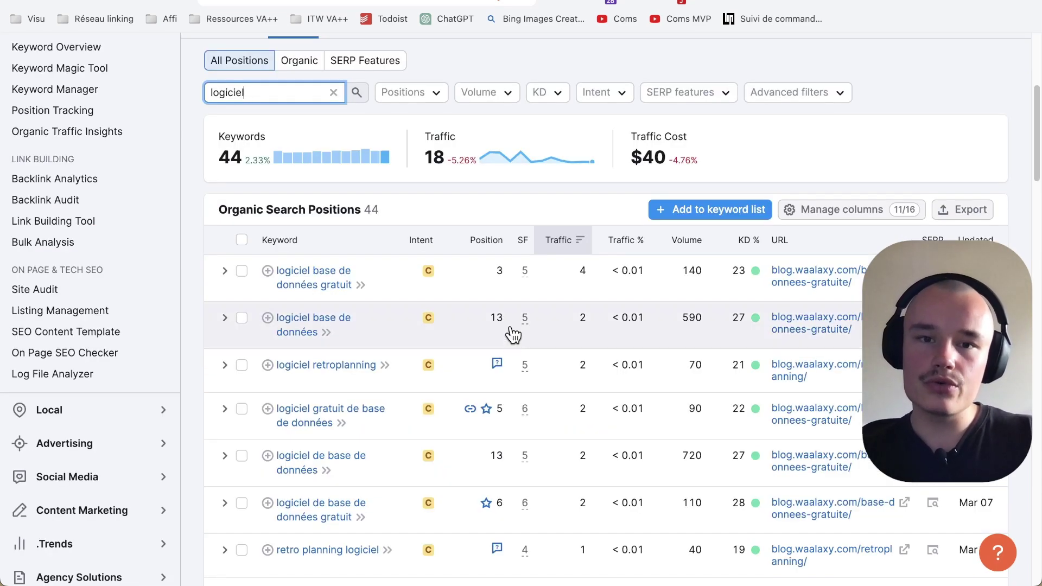
{"action": "scroll", "coordinate": [513, 335], "scroll_direction": "down", "scroll_amount": 1}
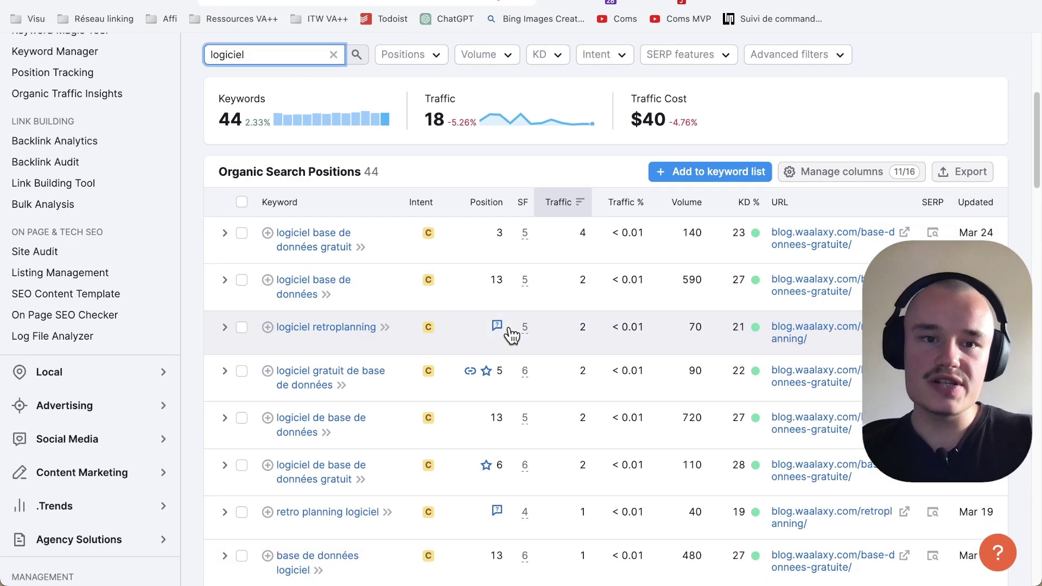
{"action": "scroll", "coordinate": [511, 335], "scroll_direction": "down", "scroll_amount": 4}
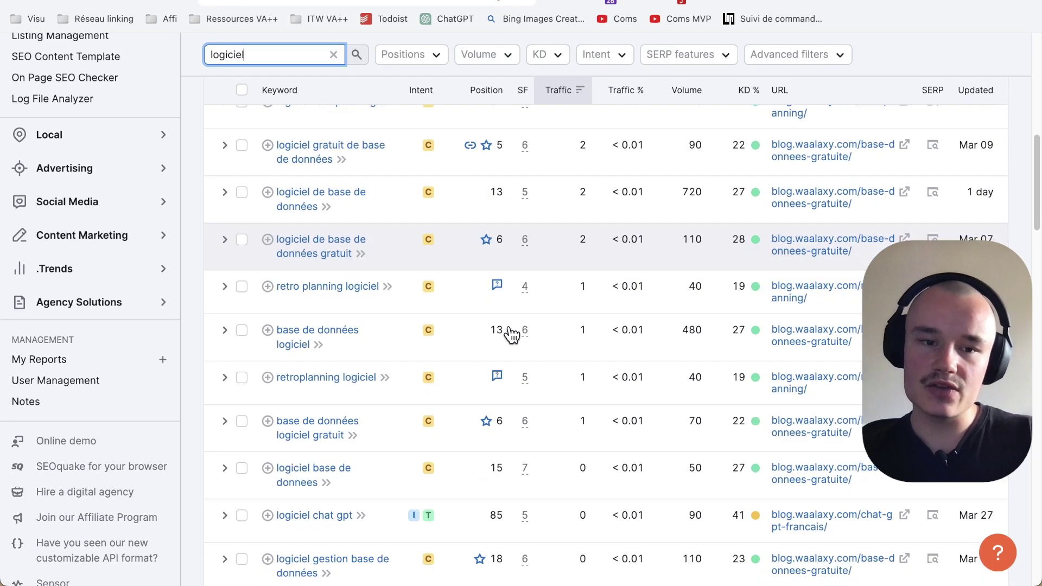
{"action": "scroll", "coordinate": [511, 334], "scroll_direction": "down", "scroll_amount": 5}
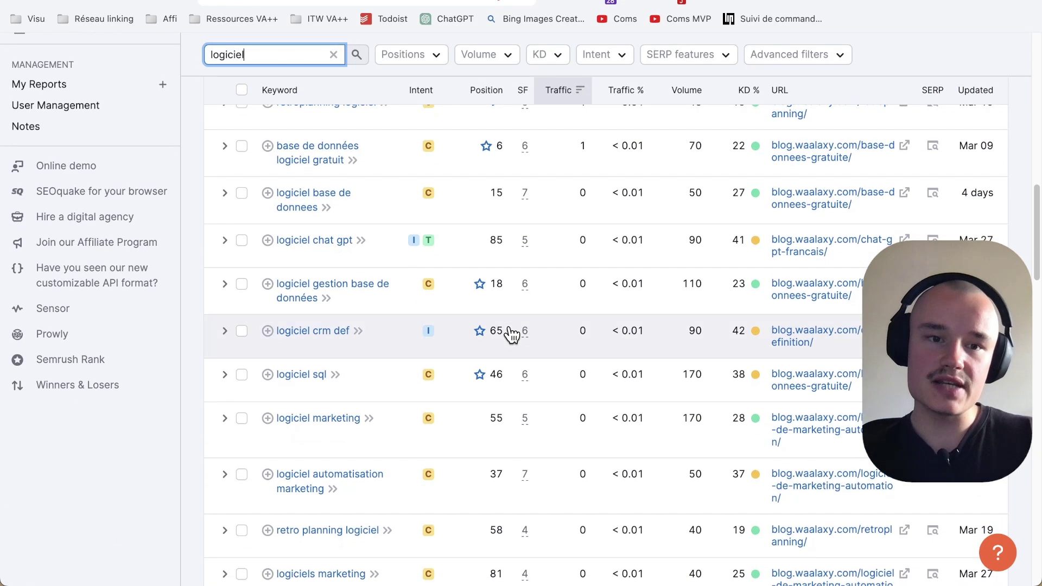
{"action": "scroll", "coordinate": [511, 335], "scroll_direction": "down", "scroll_amount": 3}
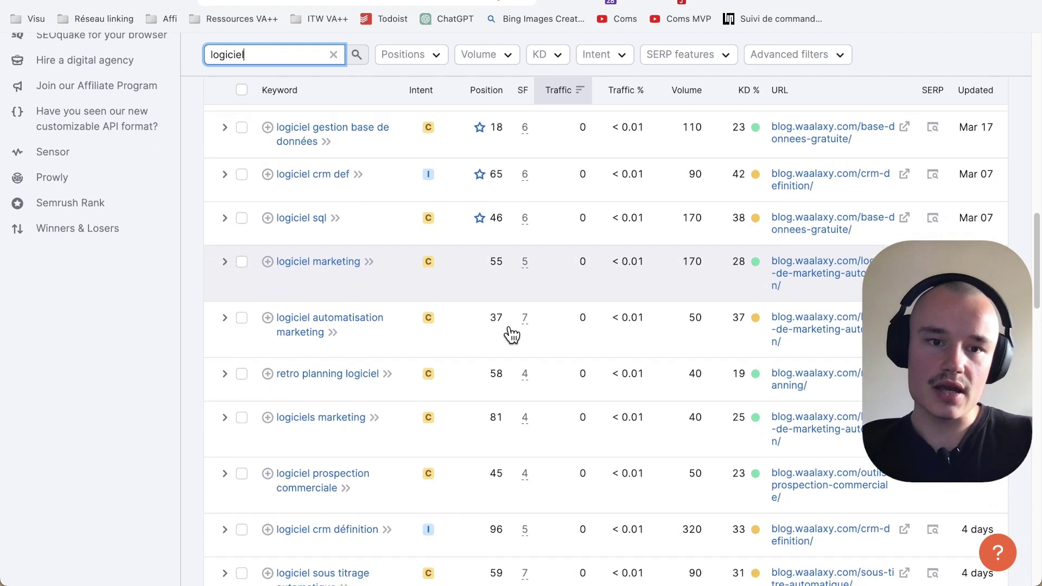
{"action": "scroll", "coordinate": [511, 335], "scroll_direction": "down", "scroll_amount": 1}
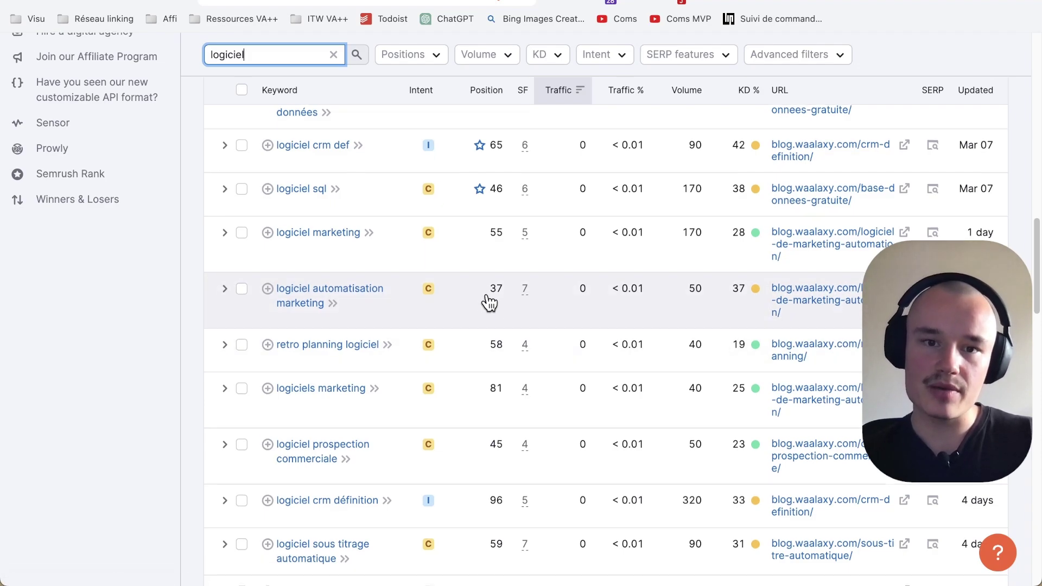
{"action": "scroll", "coordinate": [489, 302], "scroll_direction": "down", "scroll_amount": 3}
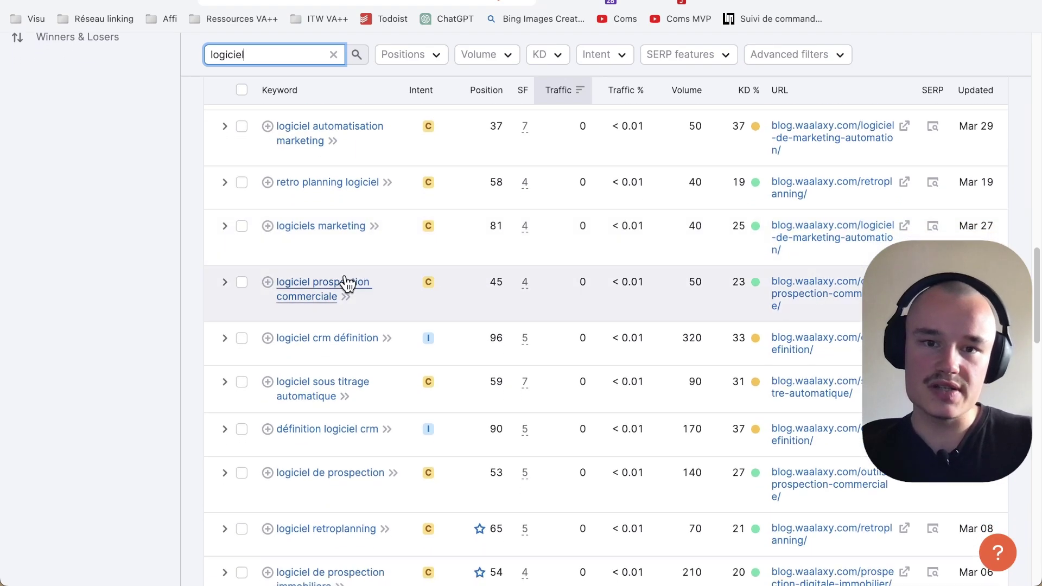
{"action": "scroll", "coordinate": [425, 354], "scroll_direction": "down", "scroll_amount": 8}
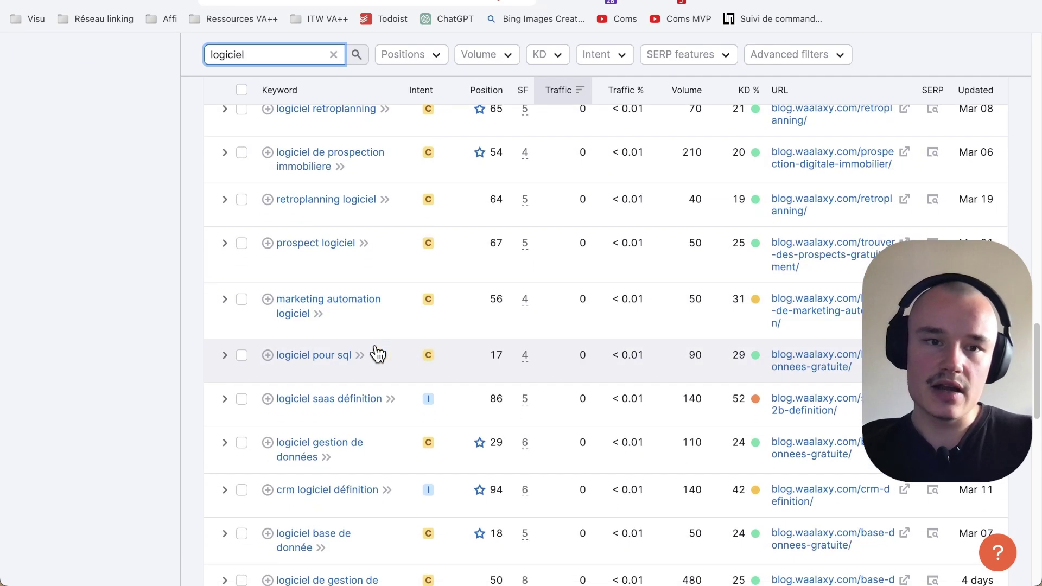
{"action": "scroll", "coordinate": [333, 217], "scroll_direction": "up", "scroll_amount": 15}
{"action": "scroll", "coordinate": [279, 271], "scroll_direction": "down", "scroll_amount": 6}
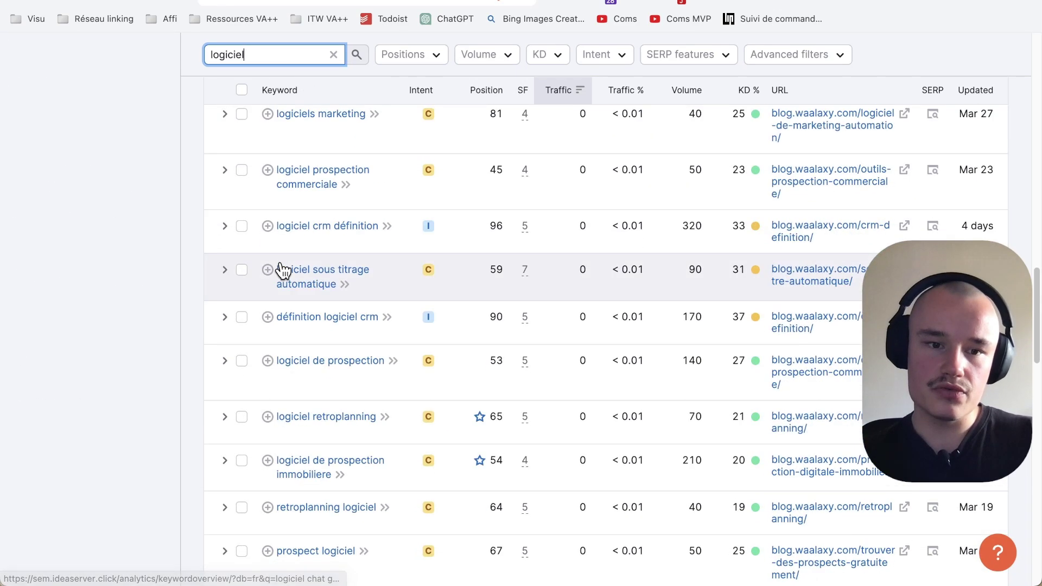
{"action": "scroll", "coordinate": [360, 361], "scroll_direction": "down", "scroll_amount": 3}
{"action": "scroll", "coordinate": [359, 361], "scroll_direction": "down", "scroll_amount": 3}
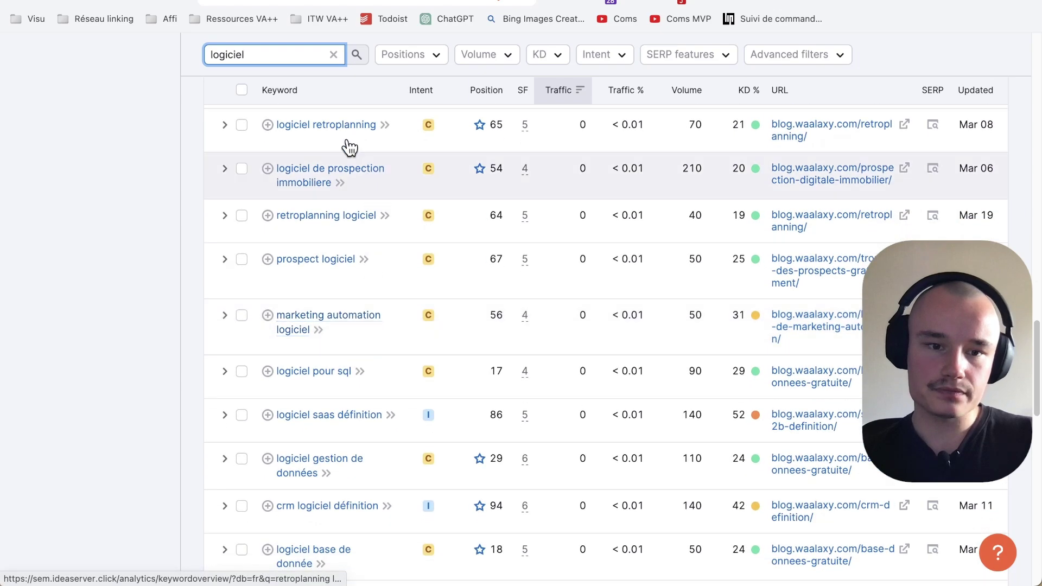
Step: Filter the organic positions by "prospection linkedin" and examine the position and ranking URL of each matching keyword
{"action": "double_click", "coordinate": [258, 51]}
{"action": "type", "text": "prospection linkedin"}
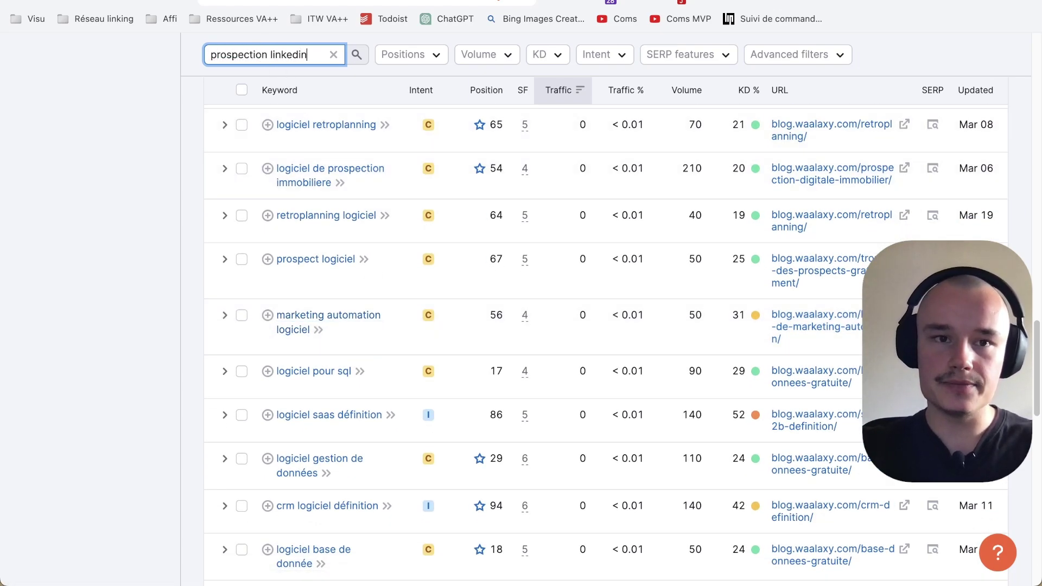
{"action": "key", "text": "Return"}
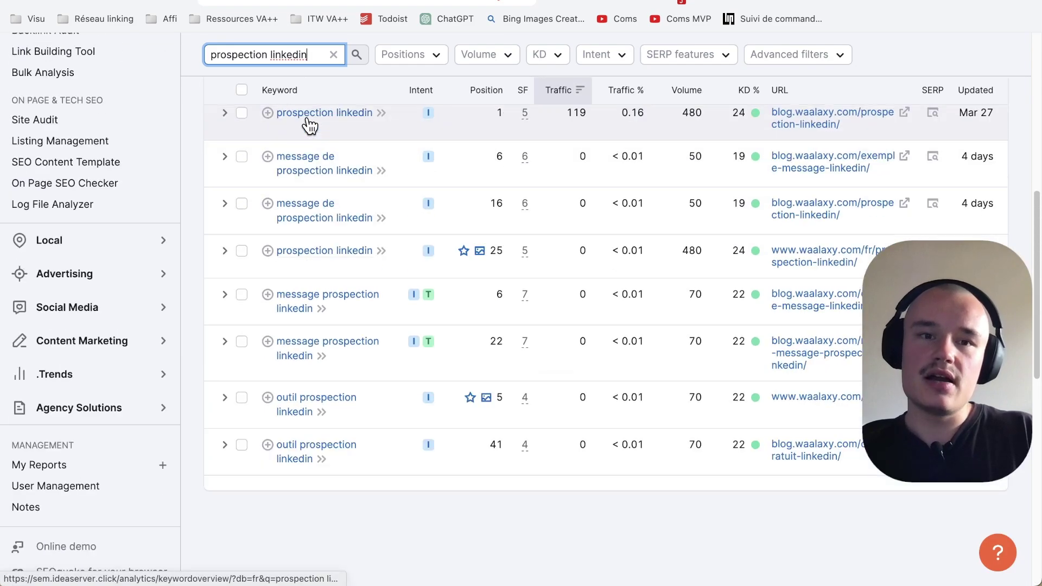
{"action": "scroll", "coordinate": [326, 117], "scroll_direction": "down", "scroll_amount": 3}
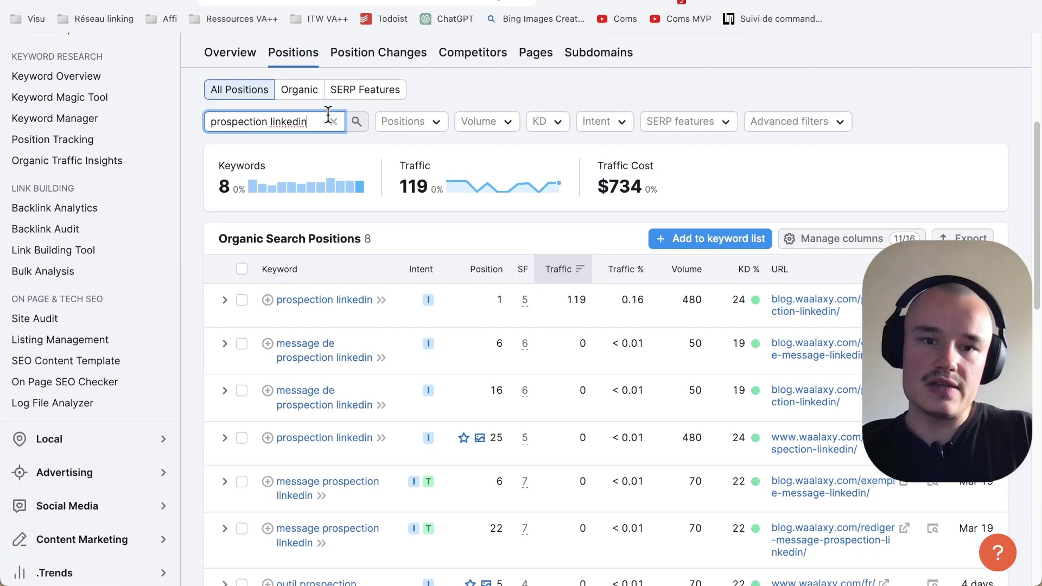
{"action": "scroll", "coordinate": [328, 114], "scroll_direction": "down", "scroll_amount": 1}
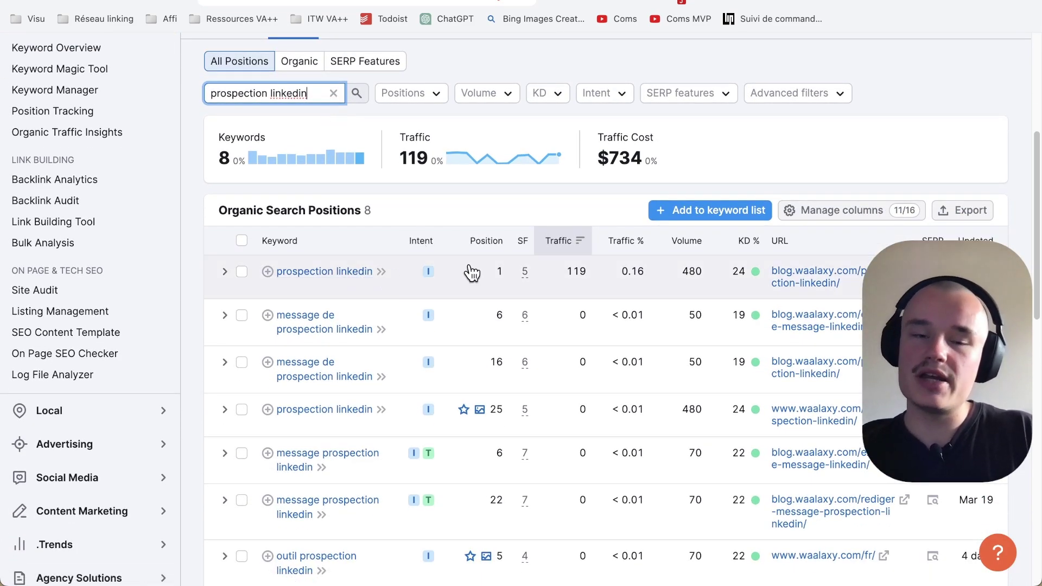
{"action": "scroll", "coordinate": [467, 272], "scroll_direction": "down", "scroll_amount": 1}
{"action": "scroll", "coordinate": [470, 274], "scroll_direction": "down", "scroll_amount": 2}
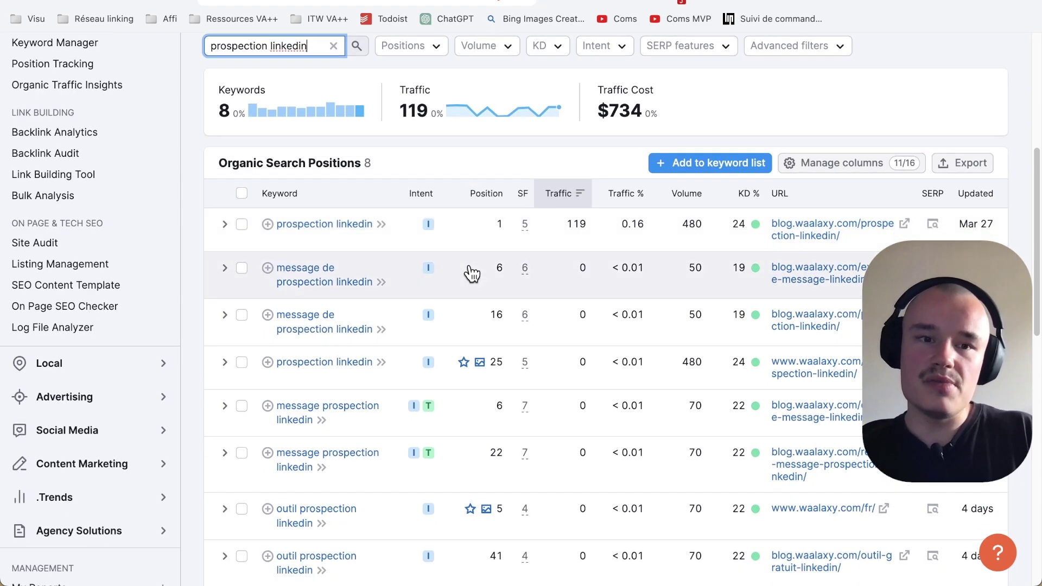
{"action": "scroll", "coordinate": [405, 322], "scroll_direction": "down", "scroll_amount": 1}
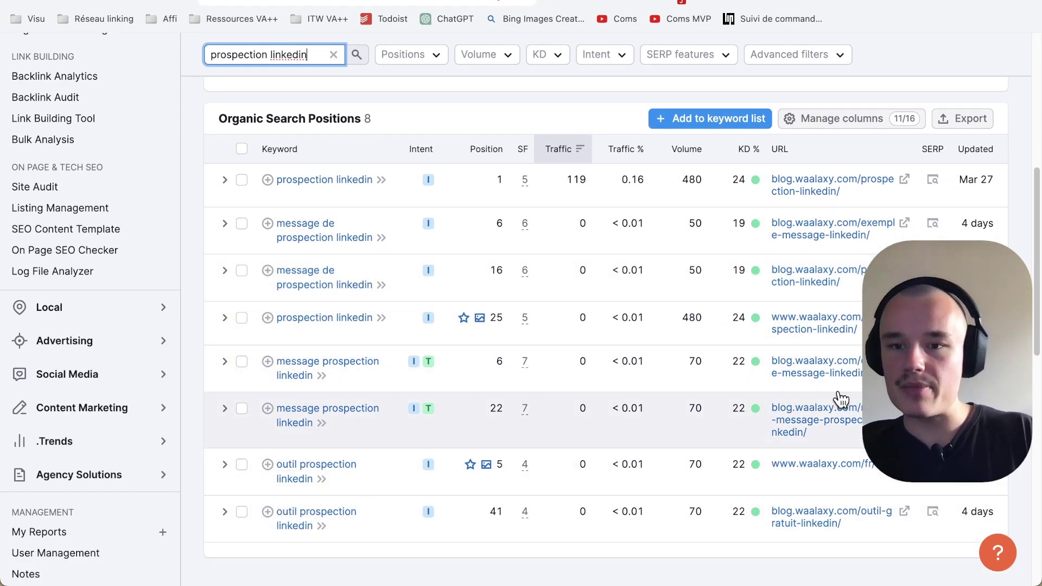
Step: Display the SEO overview of the waalaxy.com/fr/ homepage, and highlight the key terms in its title and "LinkedIn" in its description
{"action": "left_click", "coordinate": [888, 477]}
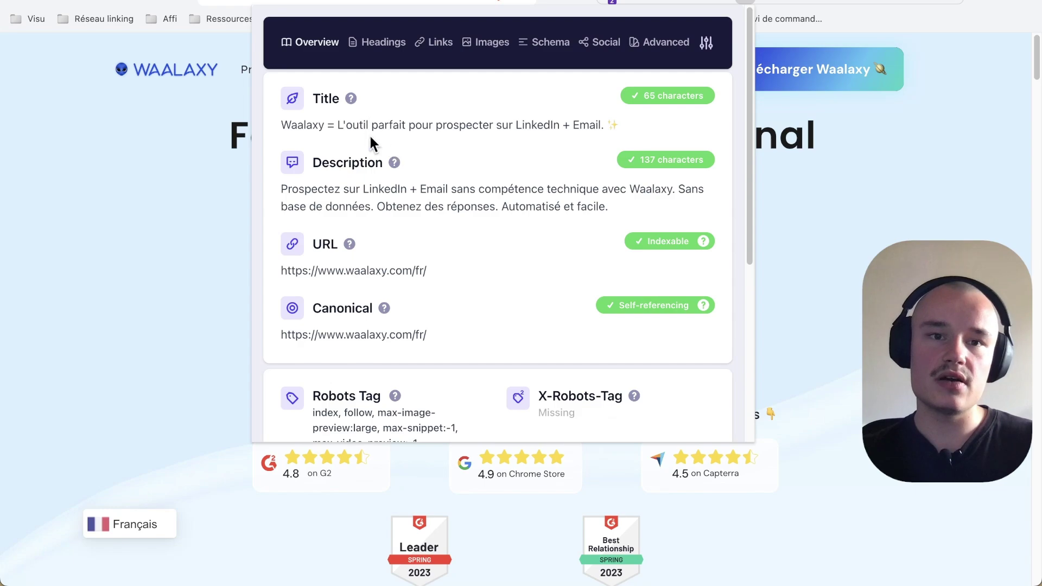
{"action": "left_click_drag", "start_coordinate": [337, 126], "coordinate": [599, 126]}
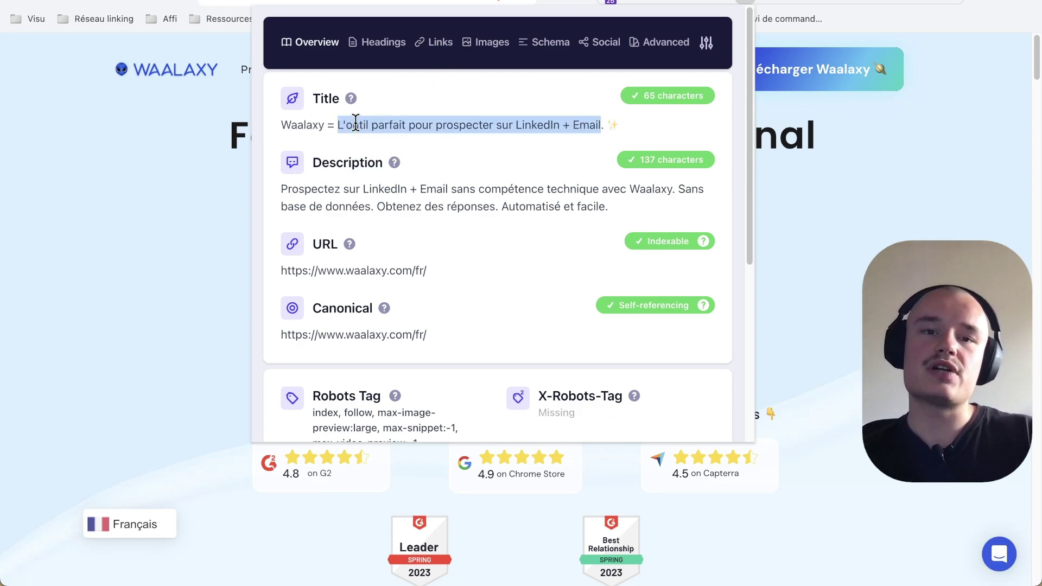
{"action": "double_click", "coordinate": [358, 124]}
{"action": "double_click", "coordinate": [446, 123]}
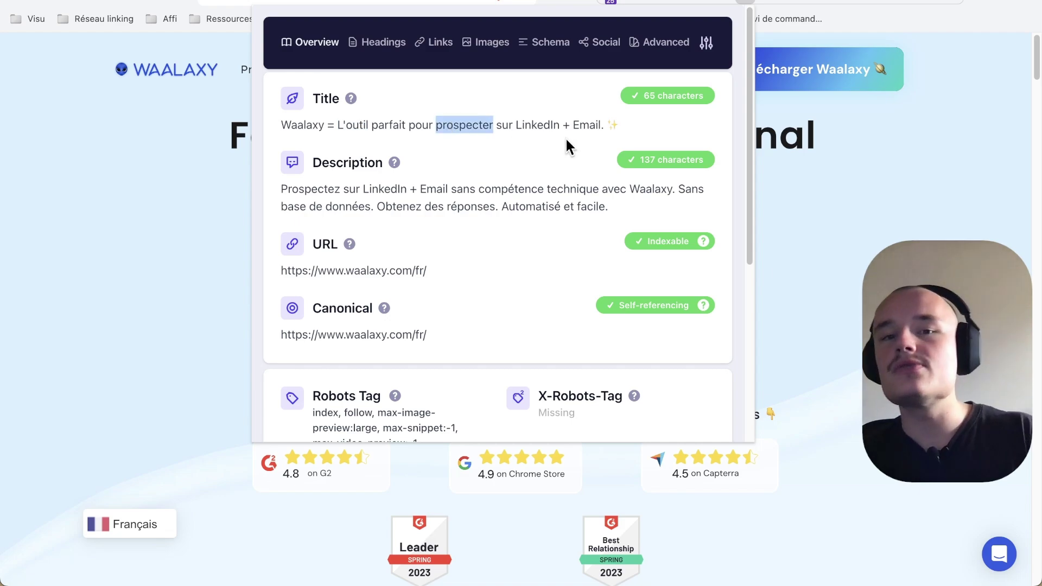
{"action": "double_click", "coordinate": [549, 125]}
{"action": "double_click", "coordinate": [353, 125]}
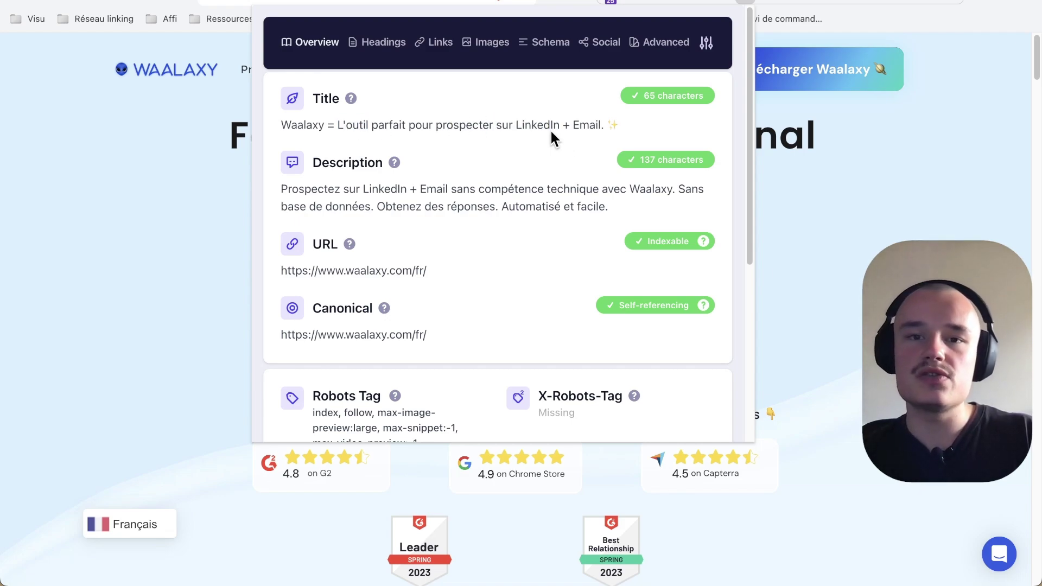
{"action": "double_click", "coordinate": [586, 125]}
{"action": "double_click", "coordinate": [381, 189]}
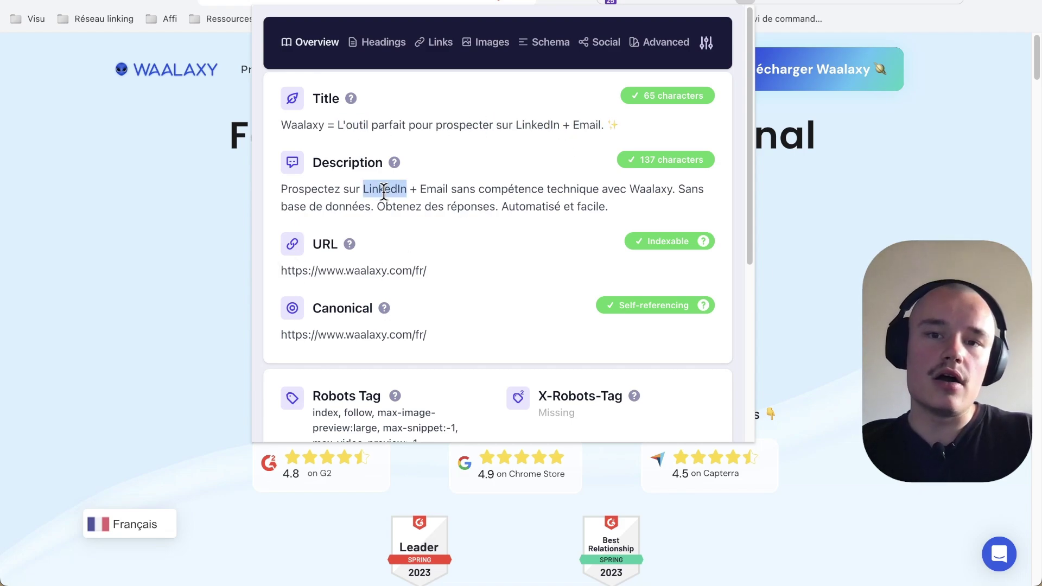
Step: Close the SEO overview and skim the homepage's content, from the product sections and customer reviews to the Questions & Réponses section
{"action": "left_click", "coordinate": [146, 261]}
{"action": "scroll", "coordinate": [146, 252], "scroll_direction": "down", "scroll_amount": 5}
{"action": "scroll", "coordinate": [146, 252], "scroll_direction": "down", "scroll_amount": 15}
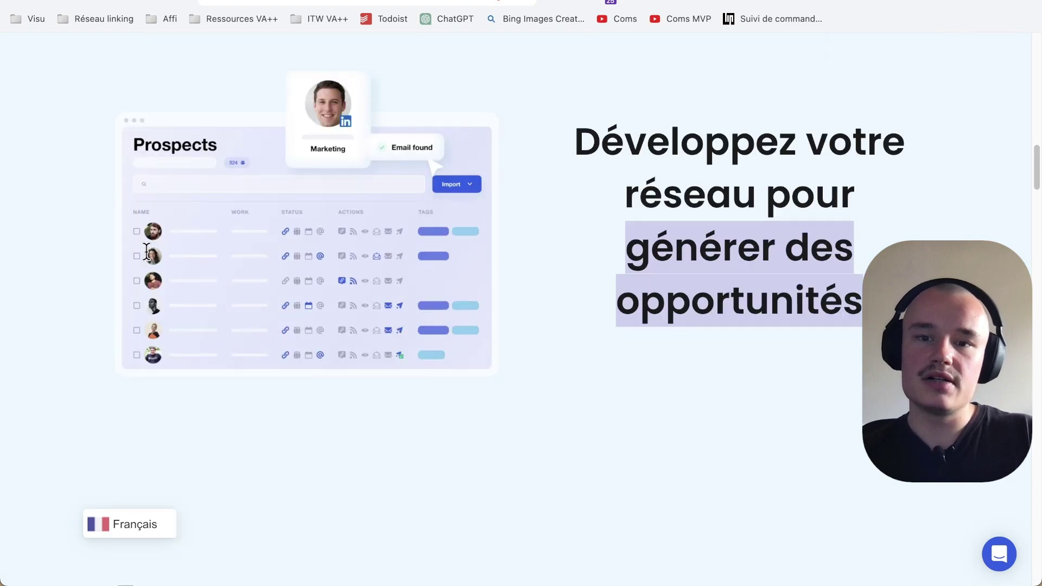
{"action": "scroll", "coordinate": [145, 252], "scroll_direction": "down", "scroll_amount": 15}
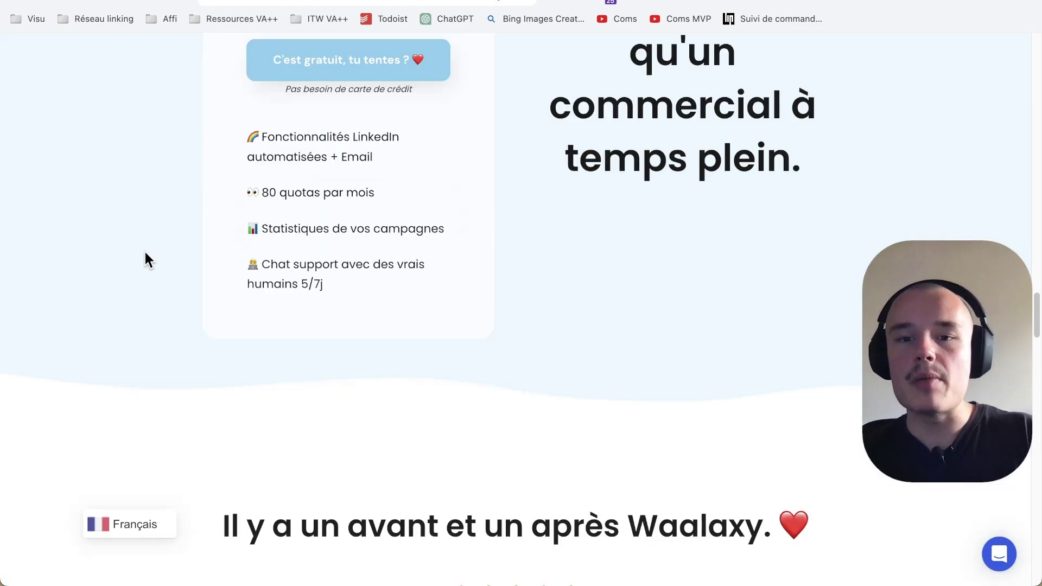
{"action": "scroll", "coordinate": [142, 251], "scroll_direction": "up", "scroll_amount": 5}
{"action": "scroll", "coordinate": [142, 250], "scroll_direction": "down", "scroll_amount": 10}
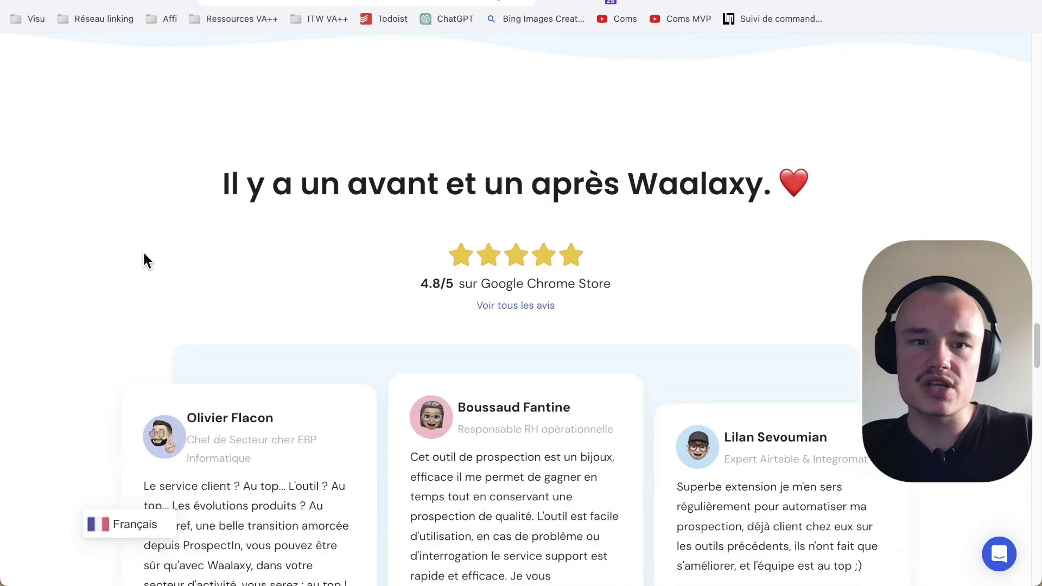
{"action": "scroll", "coordinate": [143, 252], "scroll_direction": "down", "scroll_amount": 10}
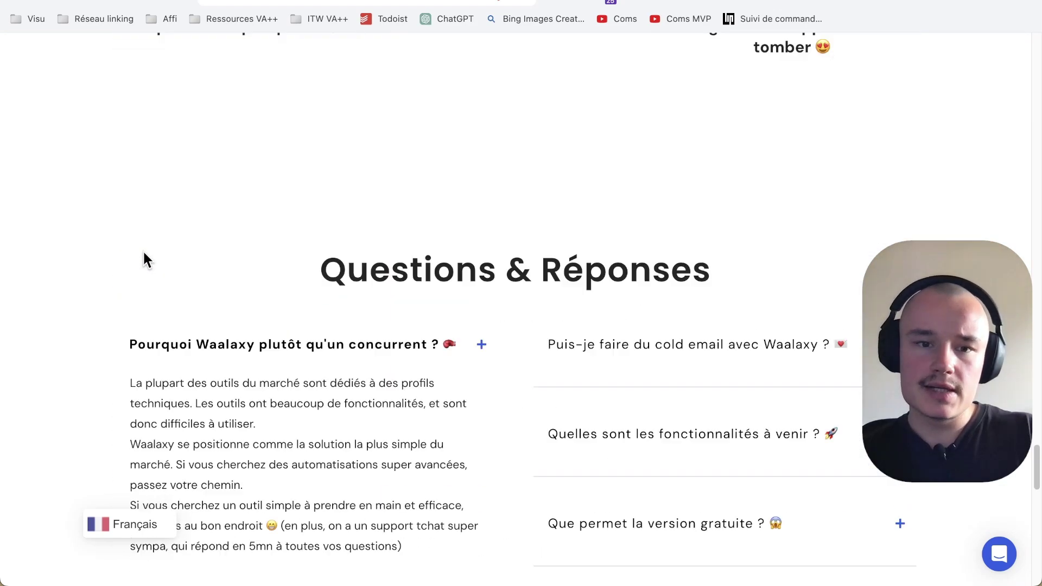
Step: Read the remaining Questions & Réponses on the homepage, and compare the Semrush "prospection linkedin" positions with the homepage's opening section
{"action": "scroll", "coordinate": [145, 259], "scroll_direction": "down", "scroll_amount": 3}
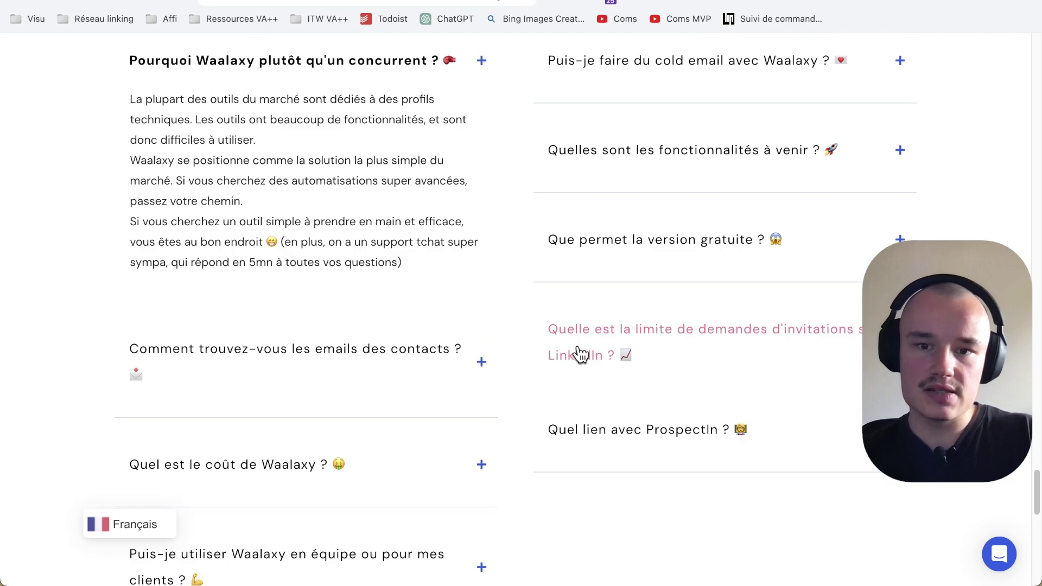
{"action": "scroll", "coordinate": [579, 354], "scroll_direction": "down", "scroll_amount": 5}
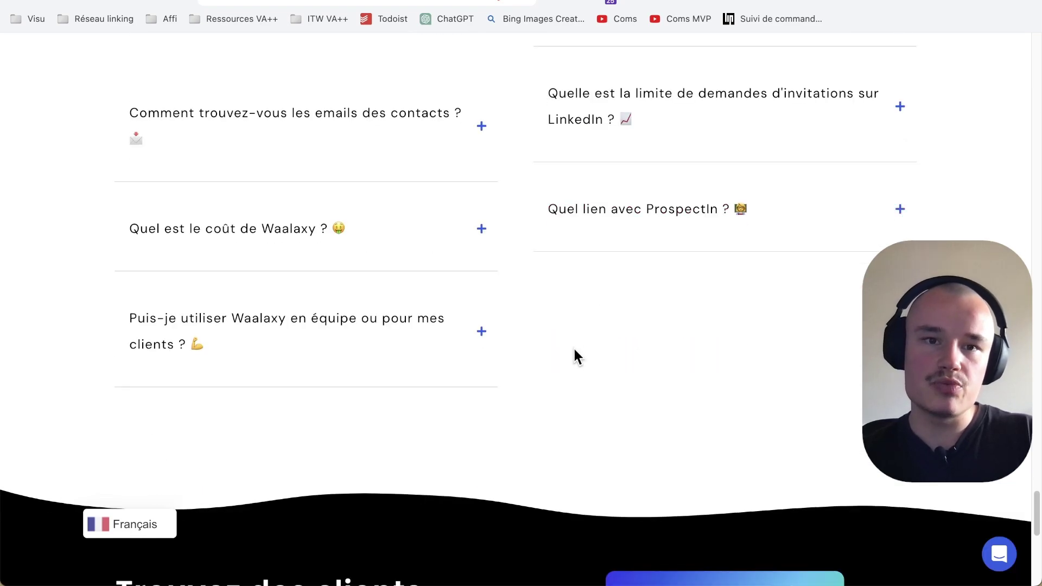
{"action": "scroll", "coordinate": [669, 305], "scroll_direction": "down", "scroll_amount": 5}
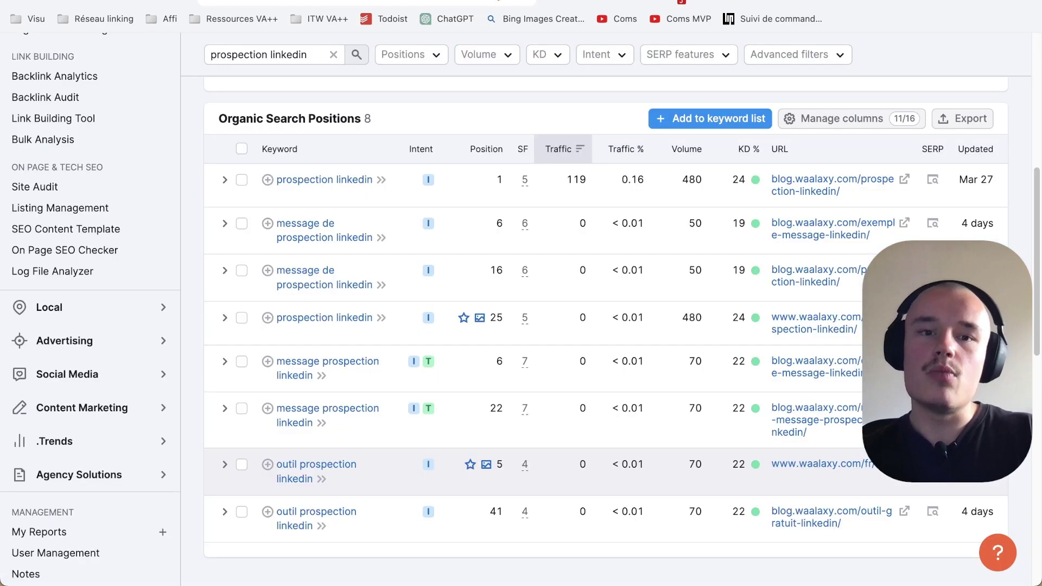
{"action": "scroll", "coordinate": [226, 320], "scroll_direction": "up", "scroll_amount": 7}
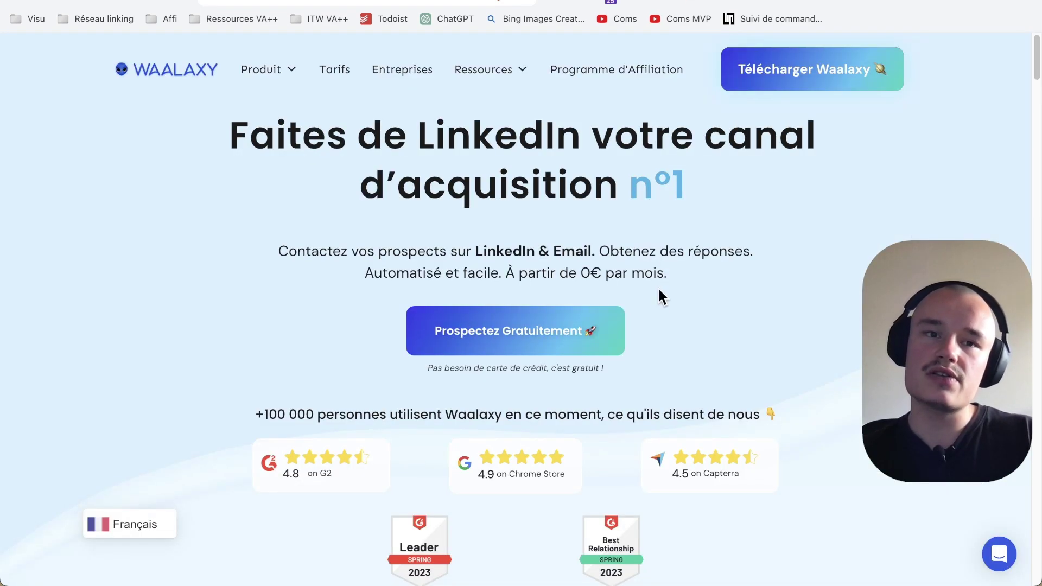
{"action": "scroll", "coordinate": [658, 293], "scroll_direction": "down", "scroll_amount": 1}
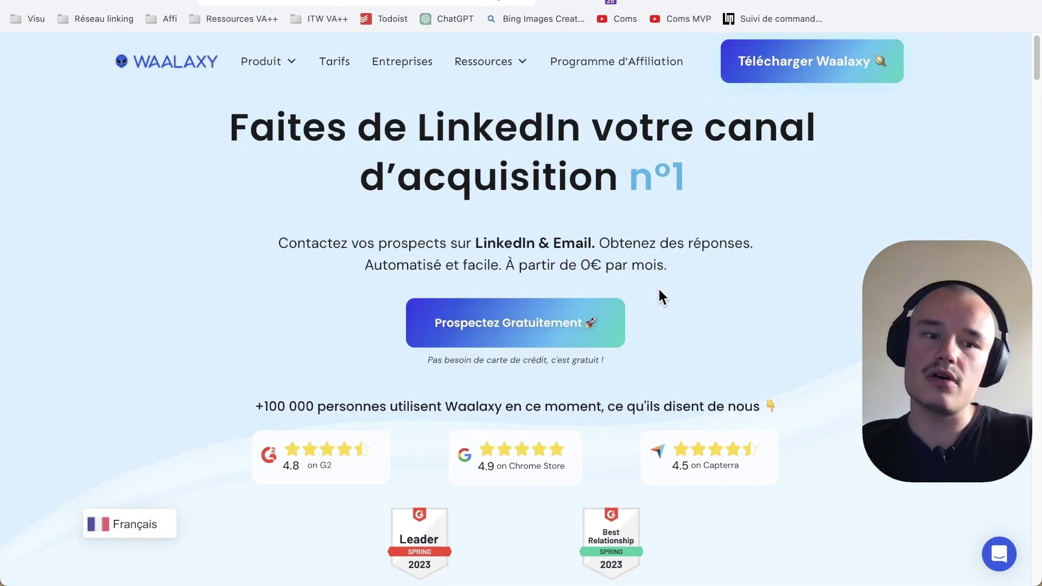
{"action": "left_click", "coordinate": [99, 527]}
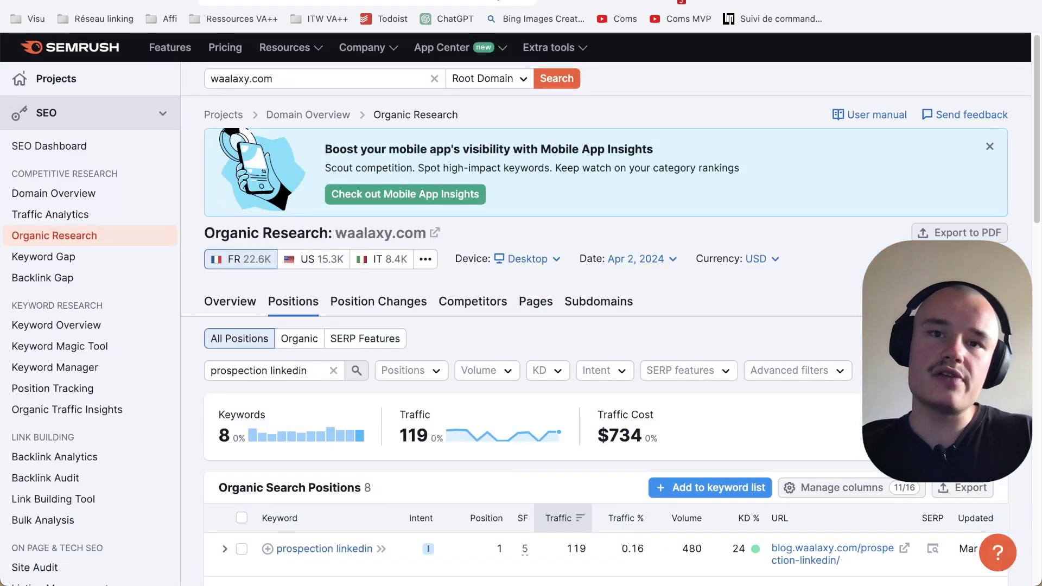
Step: Clear the "prospection linkedin" keyword filter and open the blog article ranking for the keyword "marketing"
{"action": "left_click", "coordinate": [334, 371]}
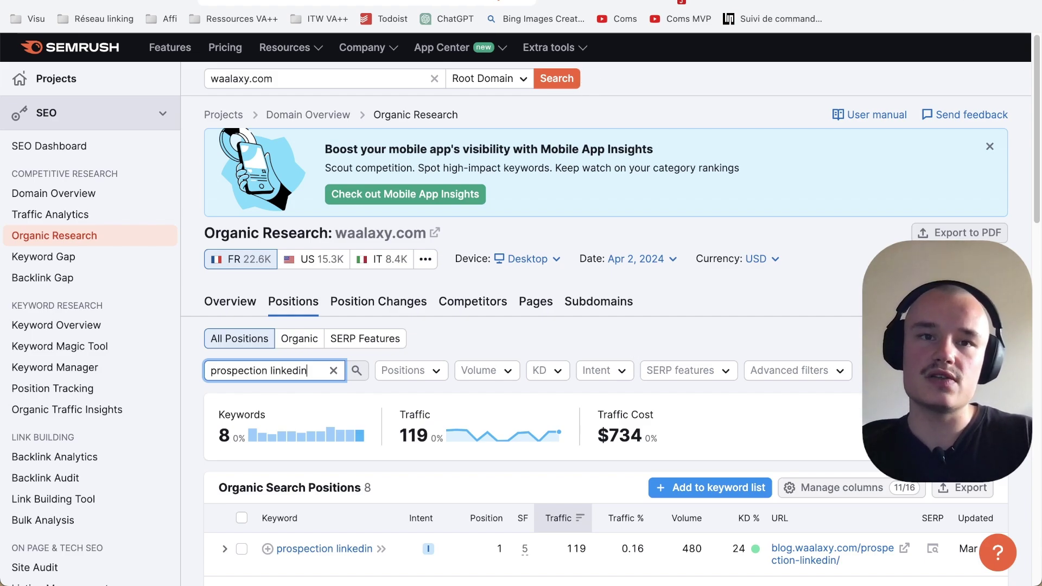
{"action": "key", "text": "ctrl+a"}
{"action": "key", "text": "BackSpace"}
{"action": "scroll", "coordinate": [366, 491], "scroll_direction": "down", "scroll_amount": 8}
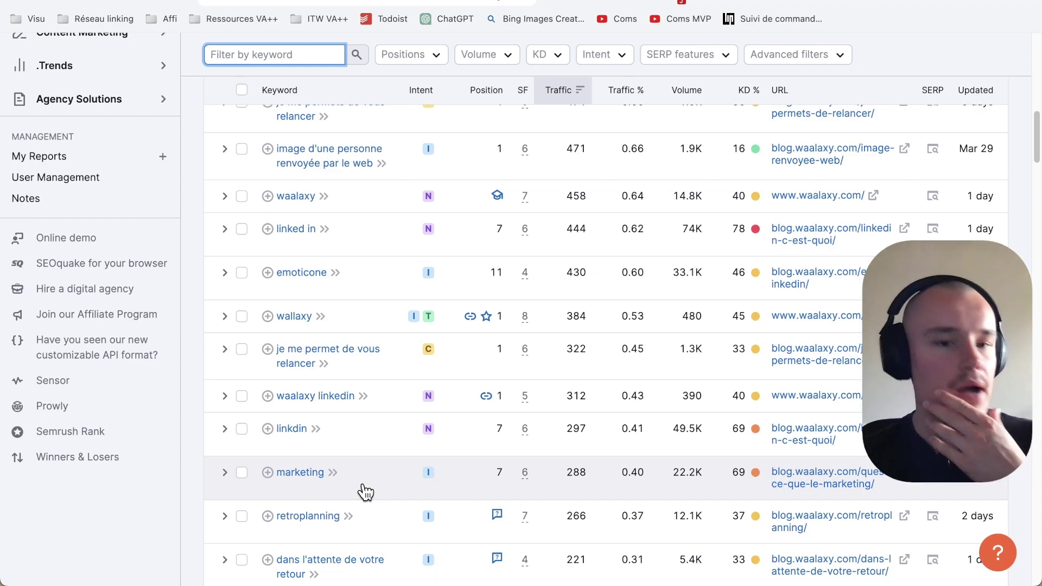
{"action": "scroll", "coordinate": [365, 492], "scroll_direction": "down", "scroll_amount": 1}
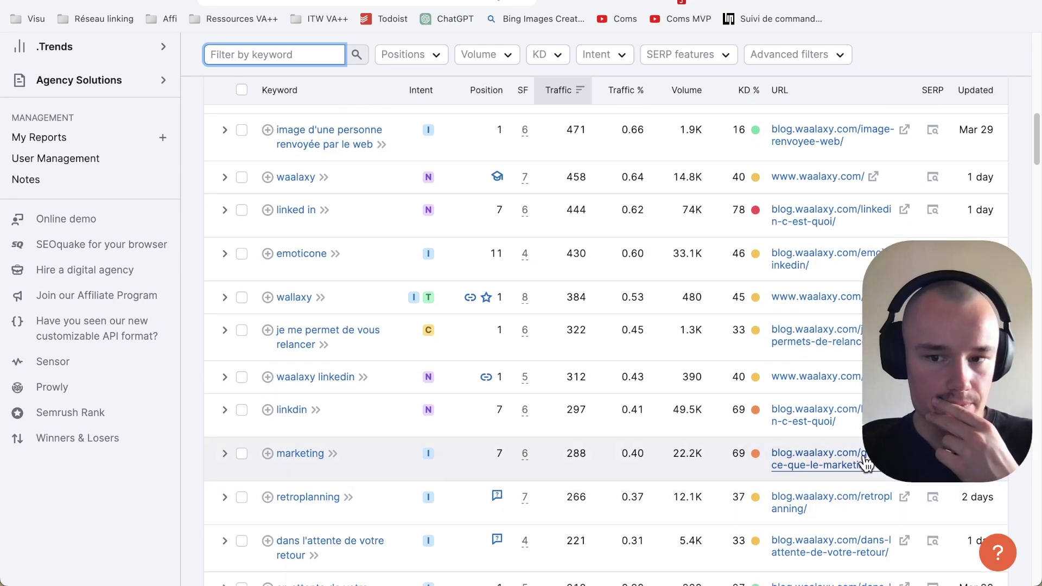
{"action": "left_click", "coordinate": [814, 458]}
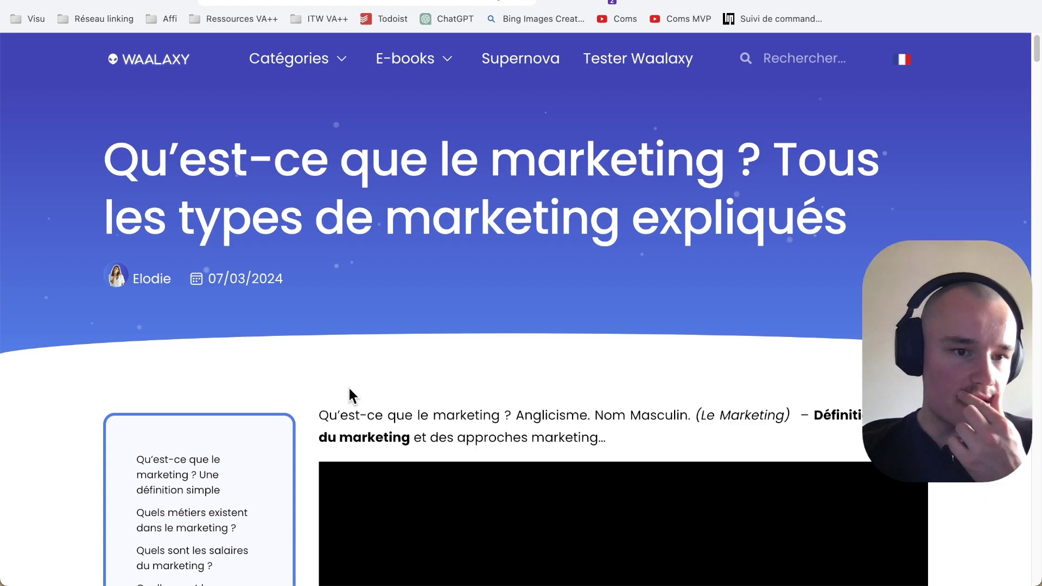
Step: Switch the marketing article to its English version, and highlight its title and the "What is marketing? A simple definition" heading
{"action": "mouse_move", "coordinate": [905, 62]}
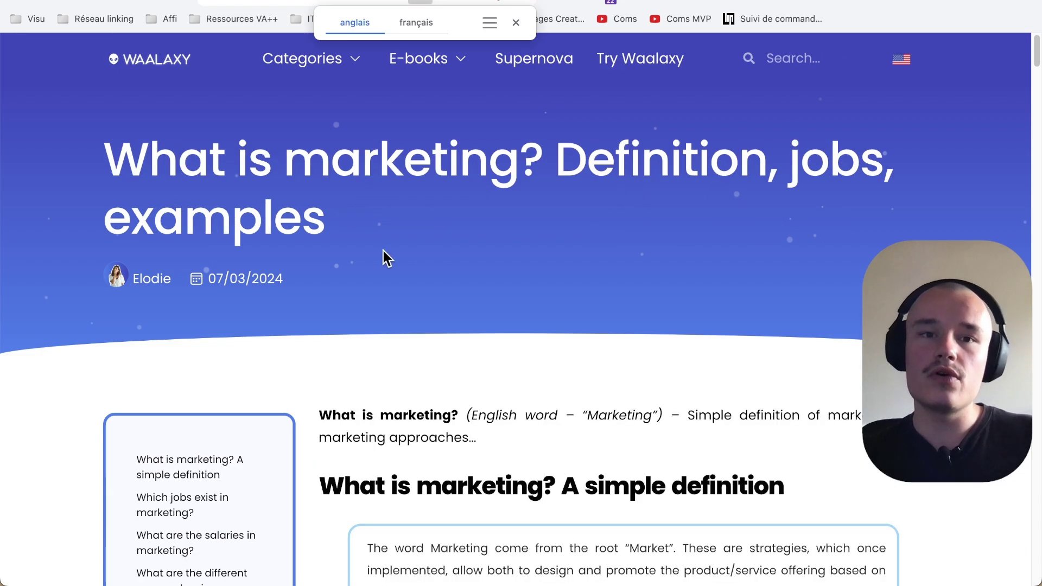
{"action": "left_click_drag", "start_coordinate": [202, 153], "coordinate": [447, 163]}
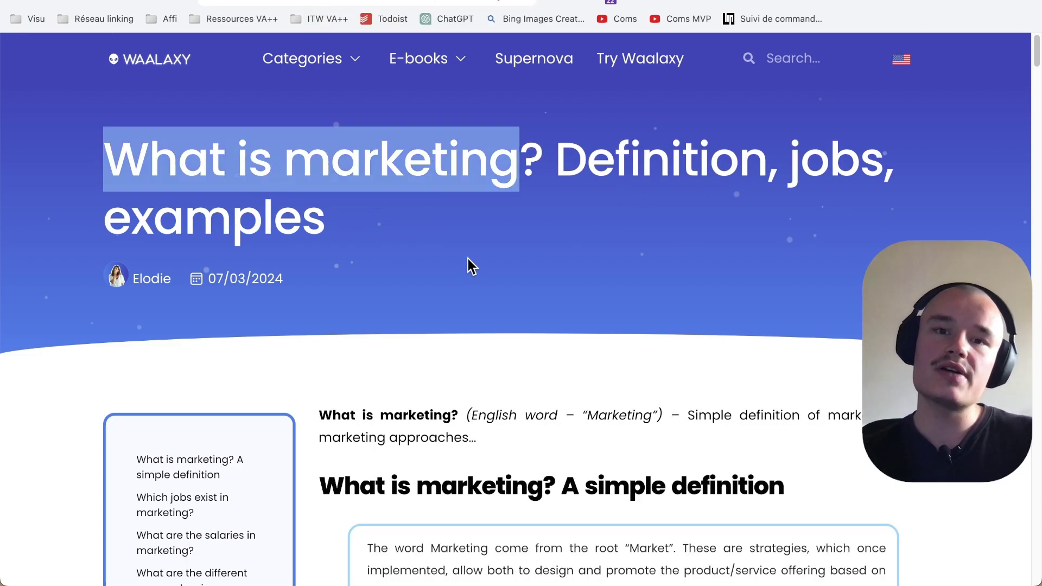
{"action": "triple_click", "coordinate": [372, 226]}
{"action": "scroll", "coordinate": [518, 324], "scroll_direction": "down", "scroll_amount": 2}
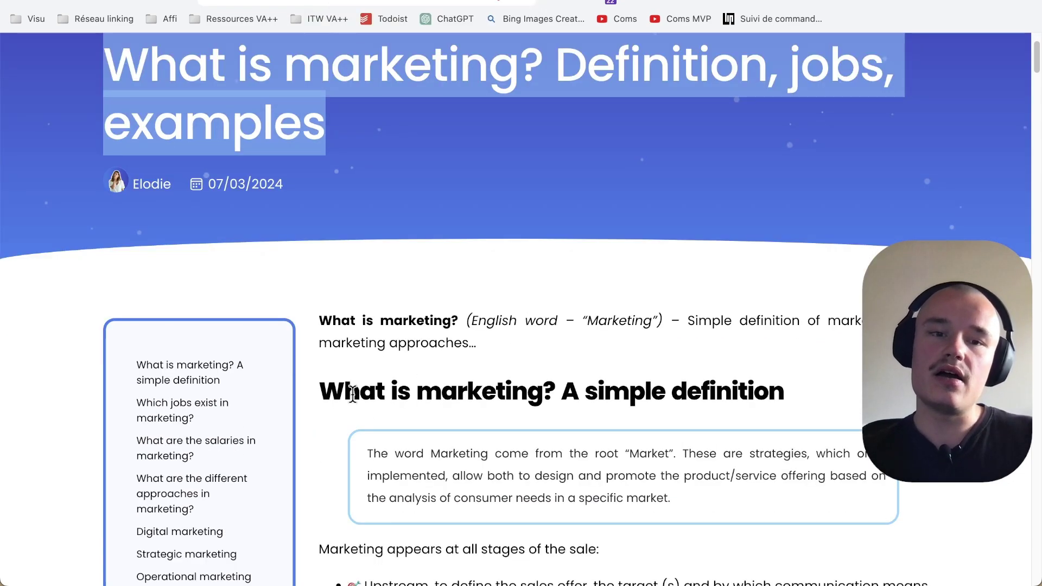
{"action": "left_click_drag", "start_coordinate": [321, 392], "coordinate": [670, 392]}
Step: Skim the English article's content, from the marketing definition, jobs and salaries sections to the marketing mix infographic, and return to its title
{"action": "scroll", "coordinate": [559, 418], "scroll_direction": "down", "scroll_amount": 20}
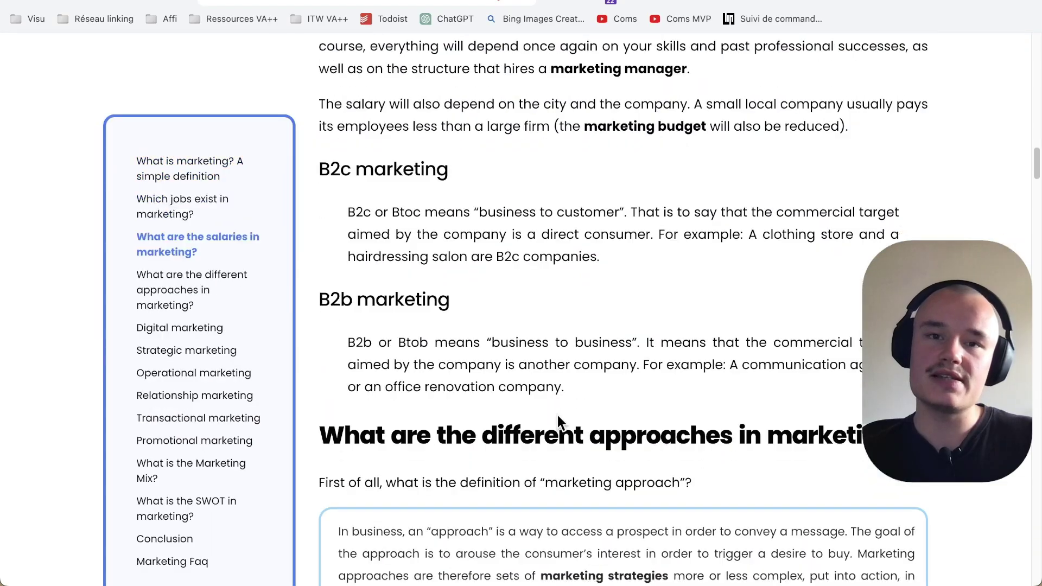
{"action": "scroll", "coordinate": [558, 415], "scroll_direction": "up", "scroll_amount": 20}
{"action": "scroll", "coordinate": [558, 412], "scroll_direction": "down", "scroll_amount": 20}
{"action": "scroll", "coordinate": [558, 409], "scroll_direction": "up", "scroll_amount": 8}
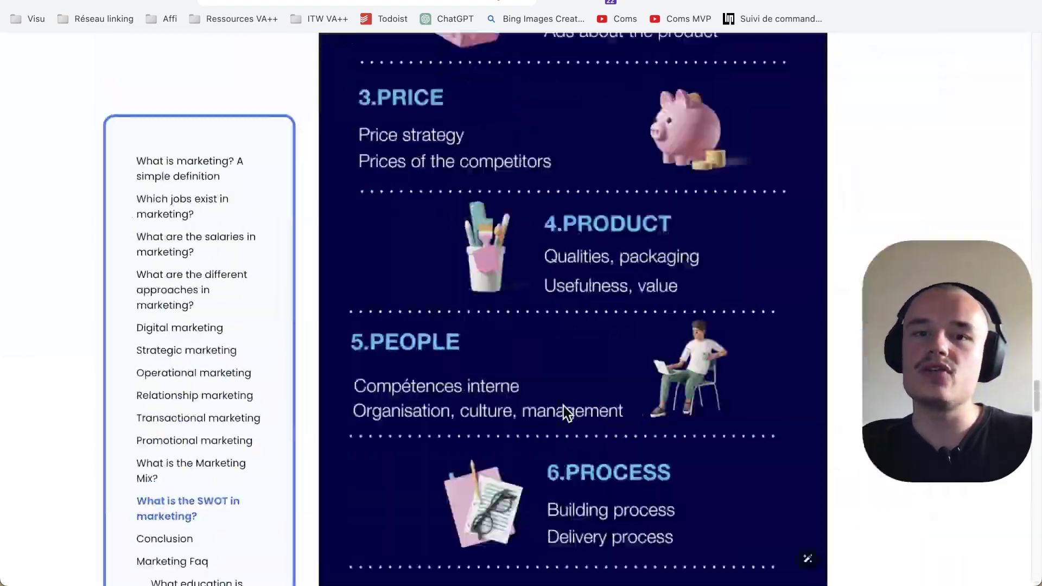
{"action": "scroll", "coordinate": [563, 406], "scroll_direction": "up", "scroll_amount": 20}
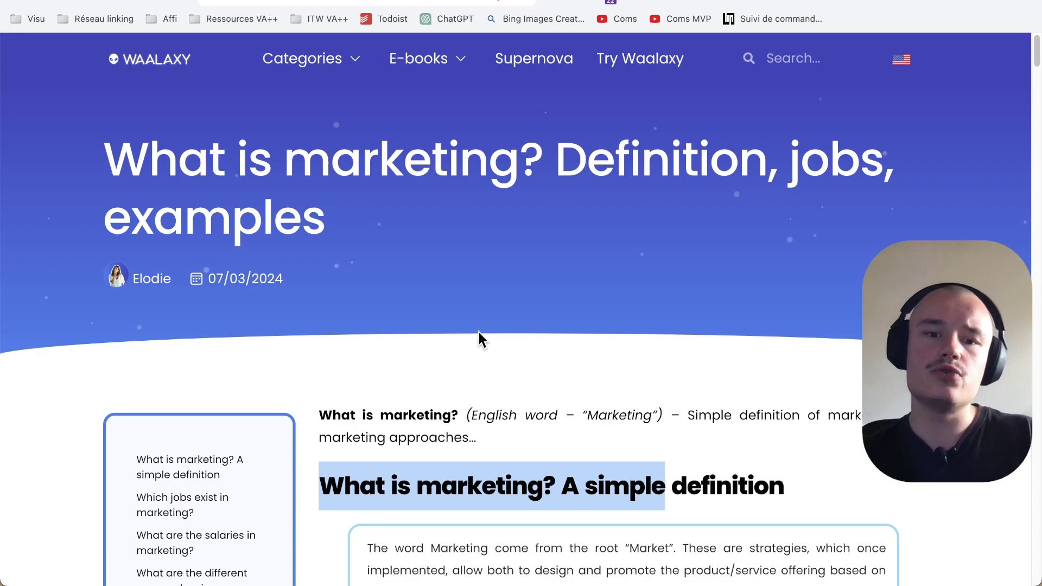
{"action": "scroll", "coordinate": [478, 339], "scroll_direction": "down", "scroll_amount": 12}
{"action": "scroll", "coordinate": [477, 341], "scroll_direction": "down", "scroll_amount": 10}
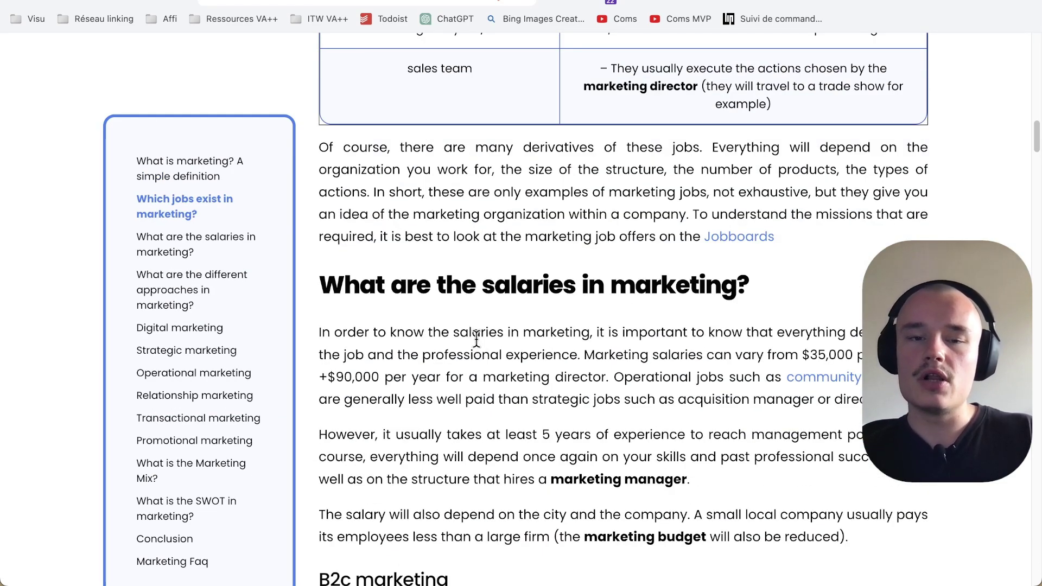
{"action": "scroll", "coordinate": [476, 337], "scroll_direction": "down", "scroll_amount": 3}
{"action": "scroll", "coordinate": [477, 337], "scroll_direction": "up", "scroll_amount": 20}
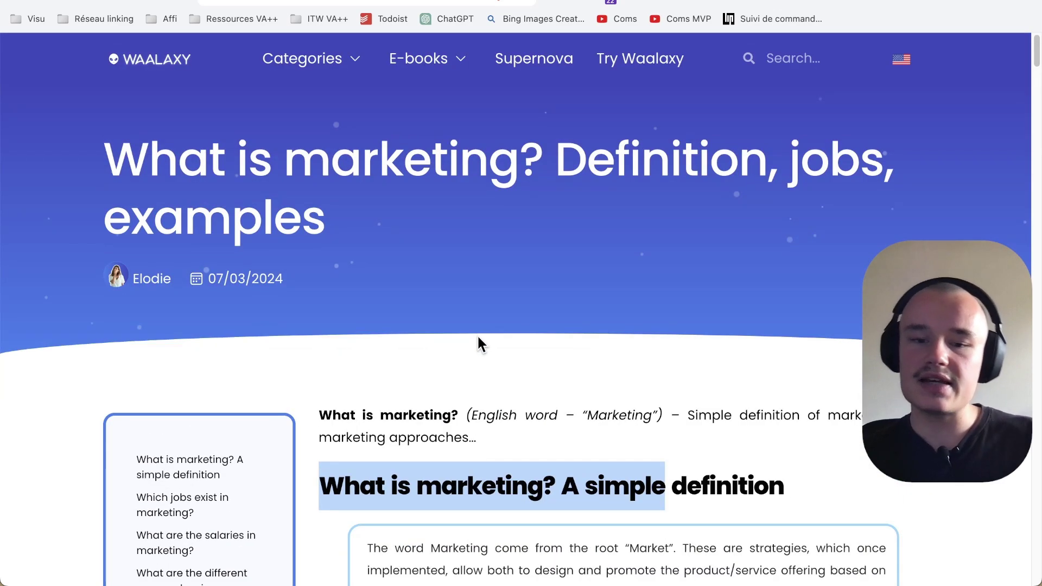
Step: Inspect the article's HTML in the developer tools and search it for "href" and "lang" to locate the hreflang links
{"action": "key", "text": "super+alt+i"}
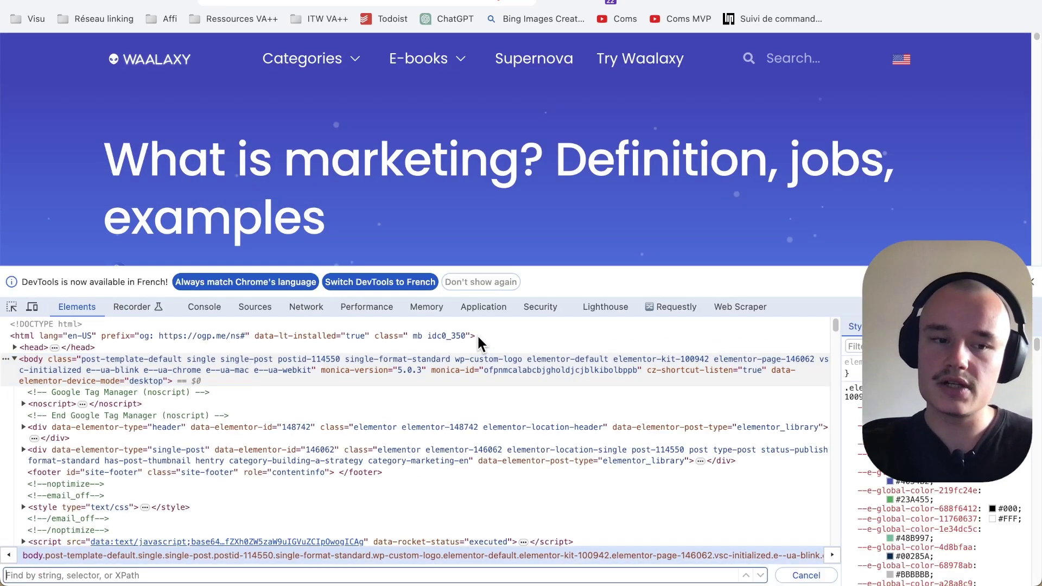
{"action": "type", "text": "href"}
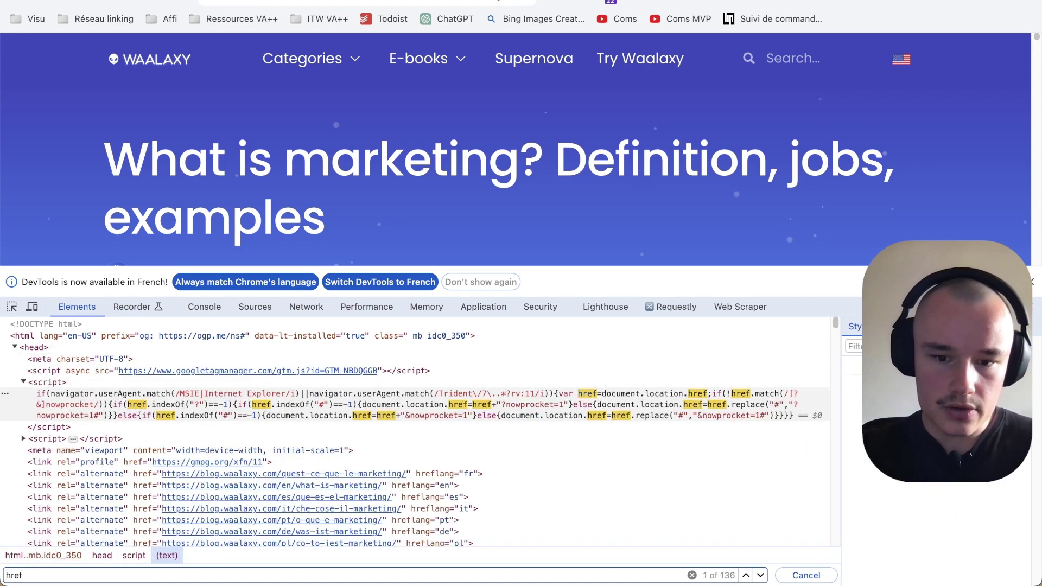
{"action": "key", "text": "super+a"}
{"action": "type", "text": "lang"}
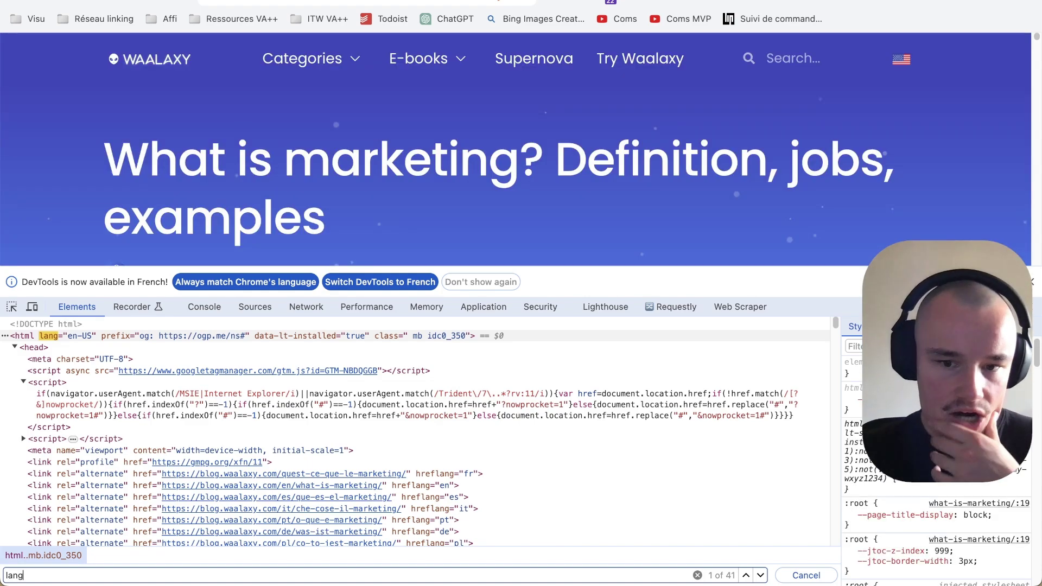
{"action": "key", "text": "Return"}
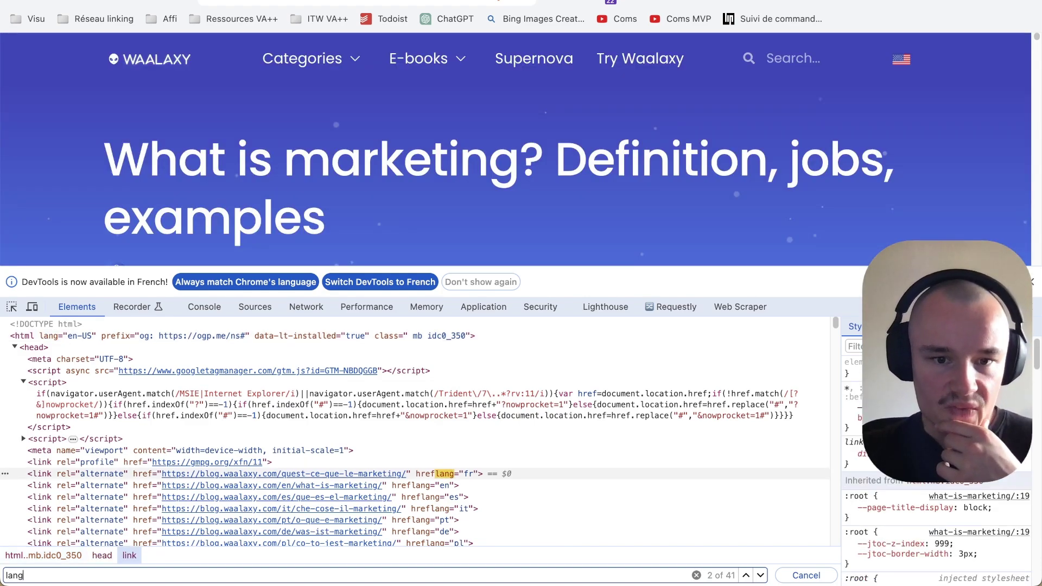
Step: Examine the article's alternate hreflang links one by one, covering the en, es, it, pt, de, pl and nl versions
{"action": "scroll", "coordinate": [484, 334], "scroll_direction": "down", "scroll_amount": 5}
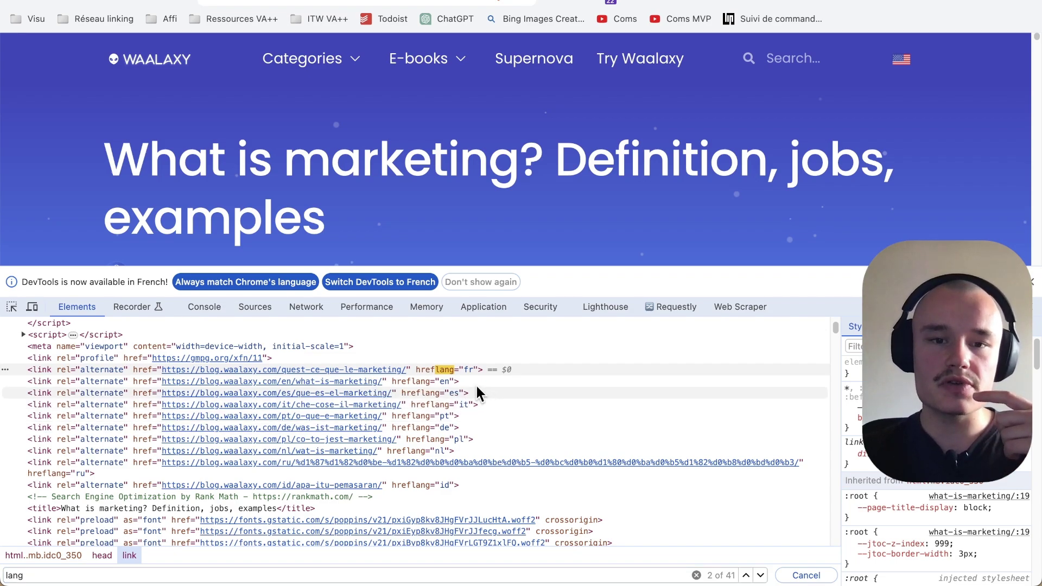
{"action": "left_click", "coordinate": [458, 380]}
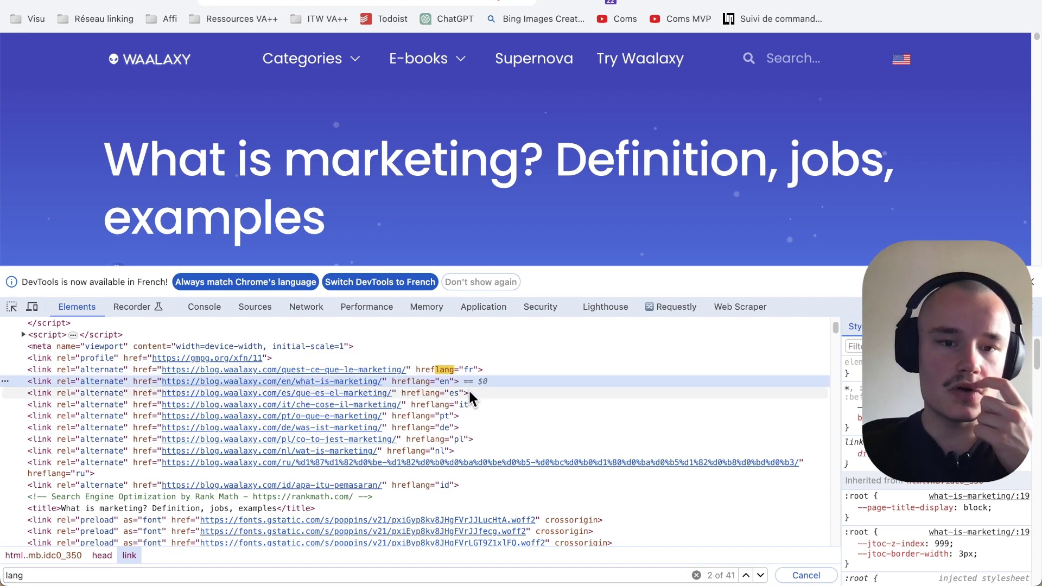
{"action": "left_click", "coordinate": [464, 392]}
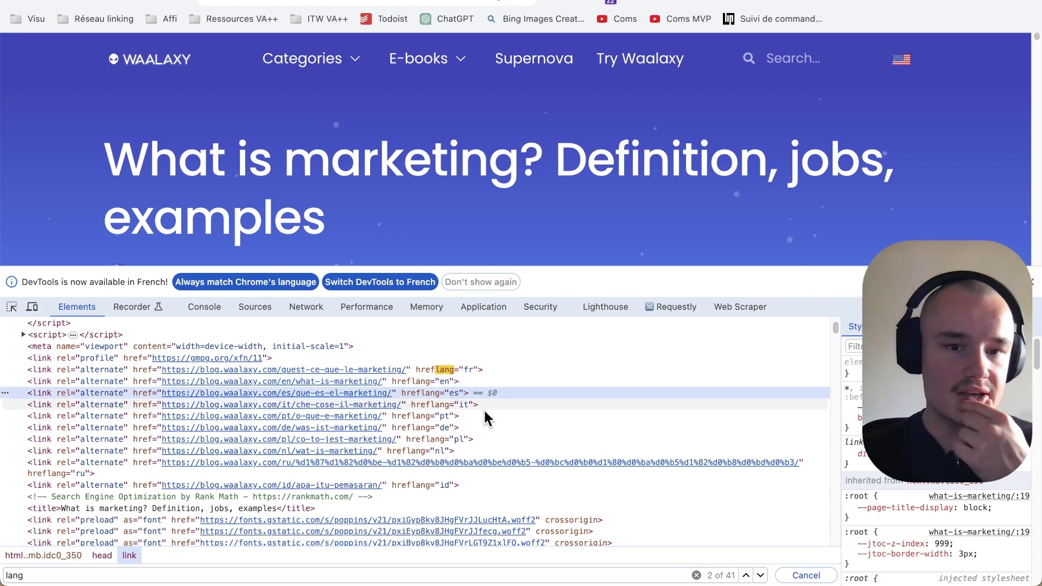
{"action": "left_click", "coordinate": [480, 404]}
{"action": "left_click", "coordinate": [466, 415]}
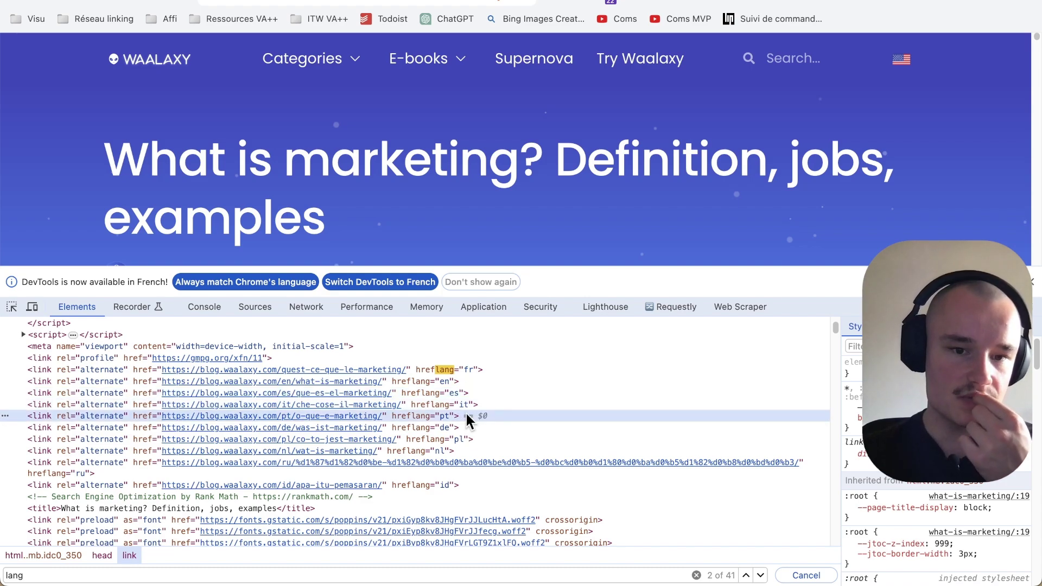
{"action": "left_click", "coordinate": [466, 435]}
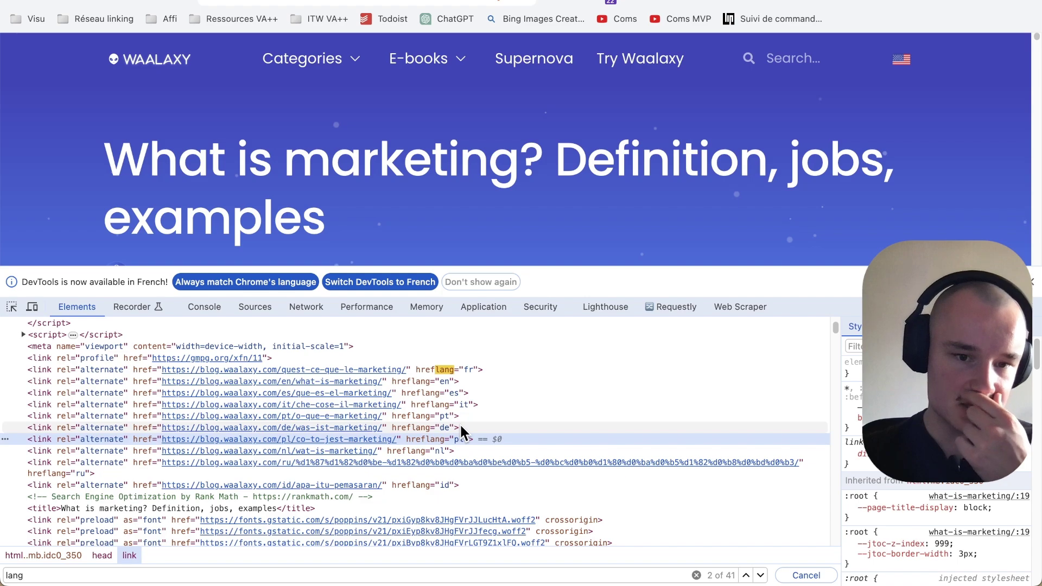
{"action": "left_click", "coordinate": [459, 422]}
{"action": "left_click", "coordinate": [459, 451]}
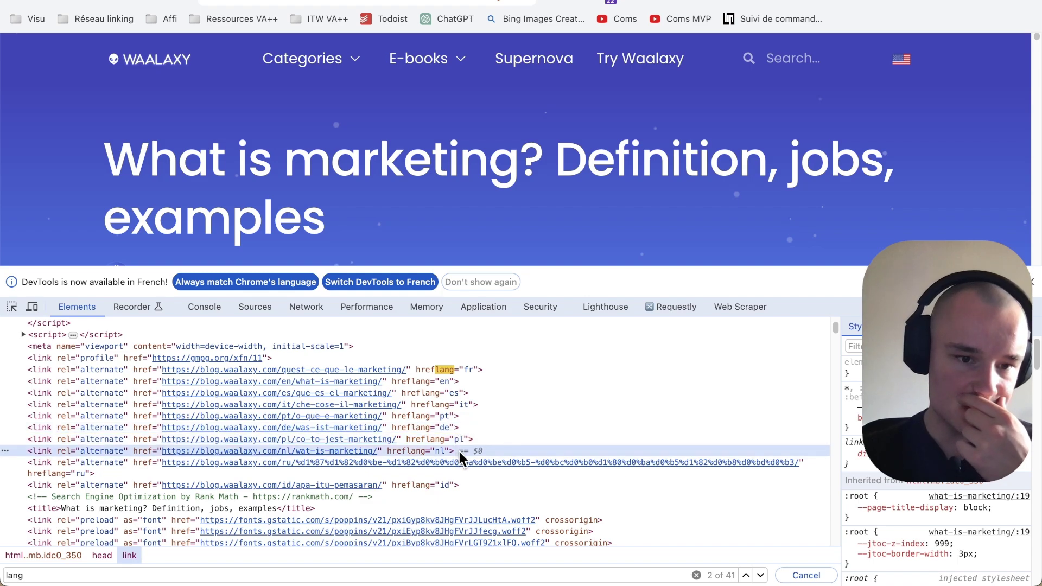
{"action": "left_click", "coordinate": [444, 418]}
{"action": "left_click", "coordinate": [359, 418]}
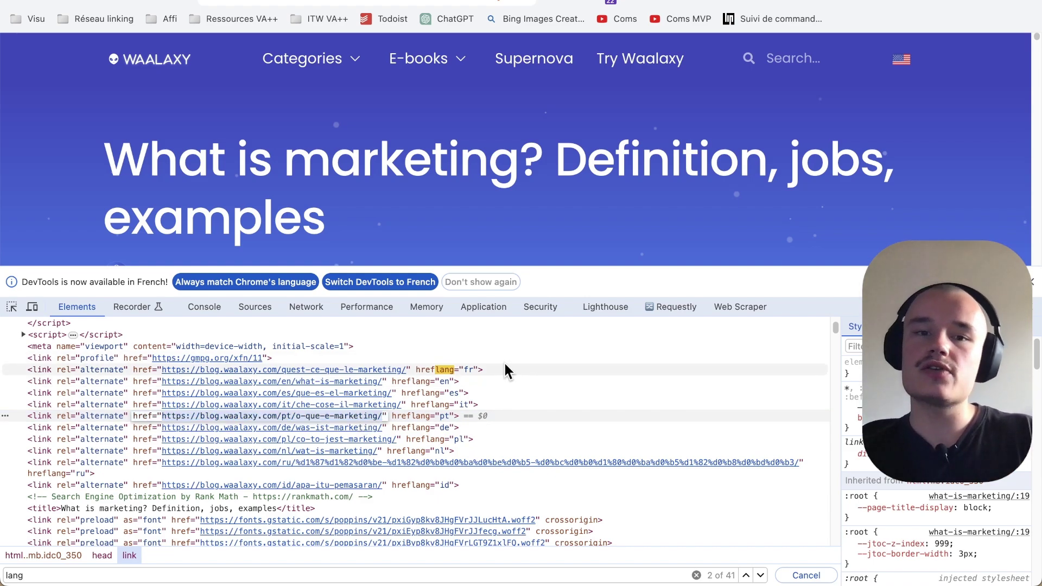
Step: Close the developer tools and clear the text highlight from the article's first section heading
{"action": "key", "text": "super+alt+i"}
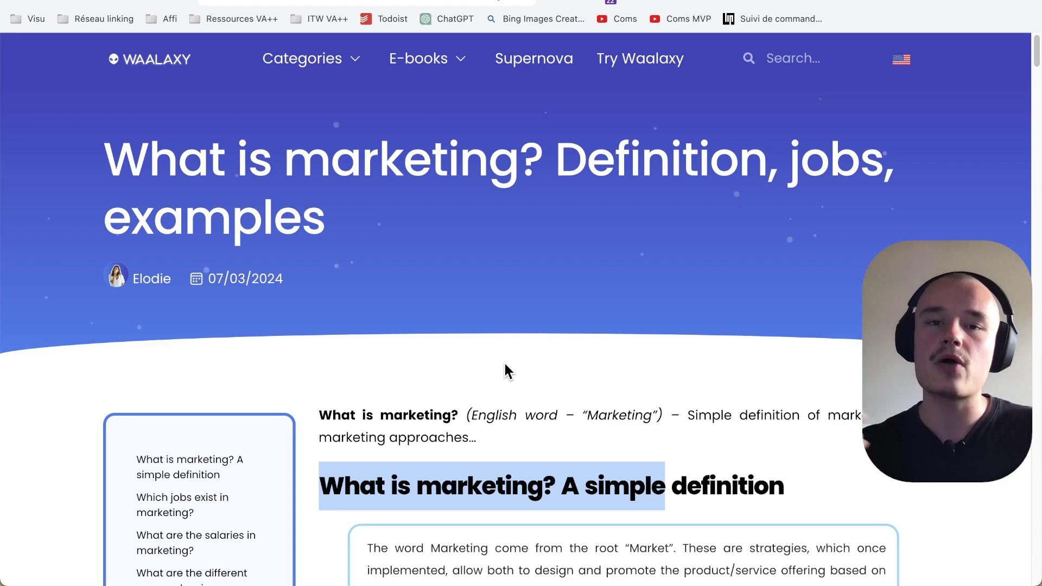
{"action": "scroll", "coordinate": [579, 431], "scroll_direction": "down", "scroll_amount": 3}
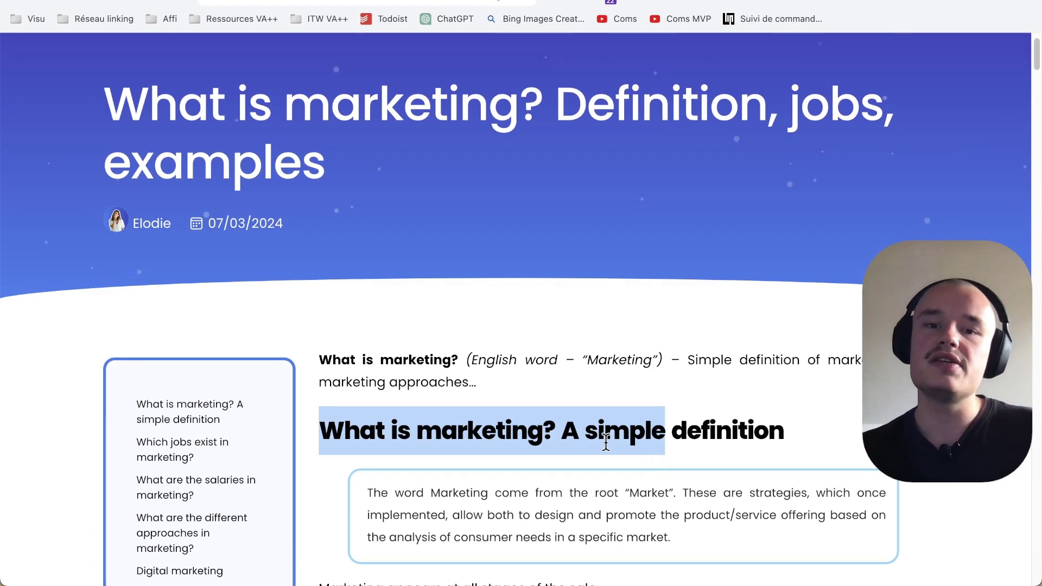
{"action": "double_click", "coordinate": [678, 399]}
{"action": "left_click", "coordinate": [677, 394]}
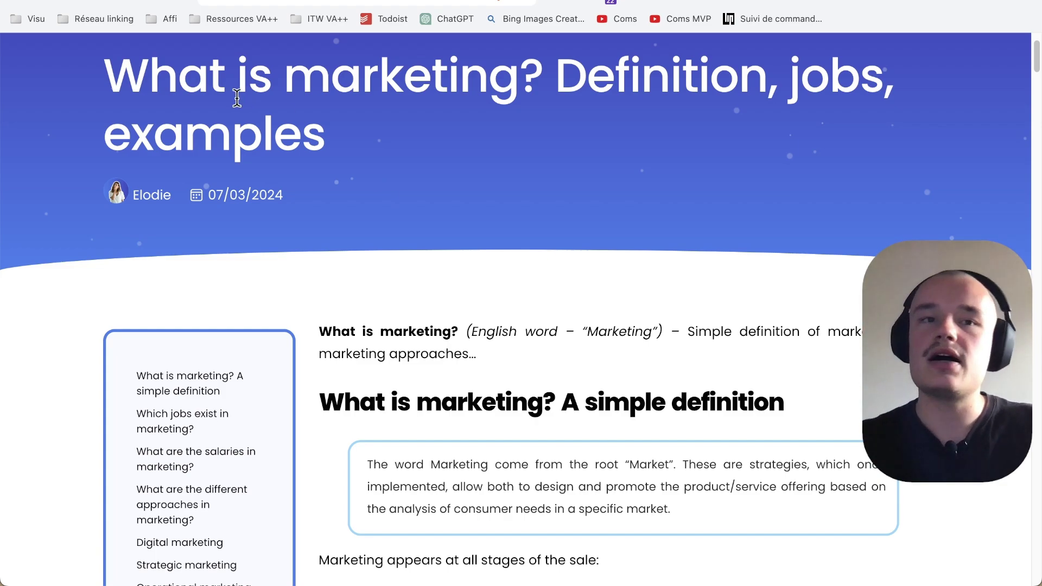
Step: Switch back to Semrush, display waalaxy.com's organic positions for the US database, and highlight the keyword total
{"action": "left_click", "coordinate": [681, 2]}
{"action": "scroll", "coordinate": [370, 235], "scroll_direction": "up", "scroll_amount": 7}
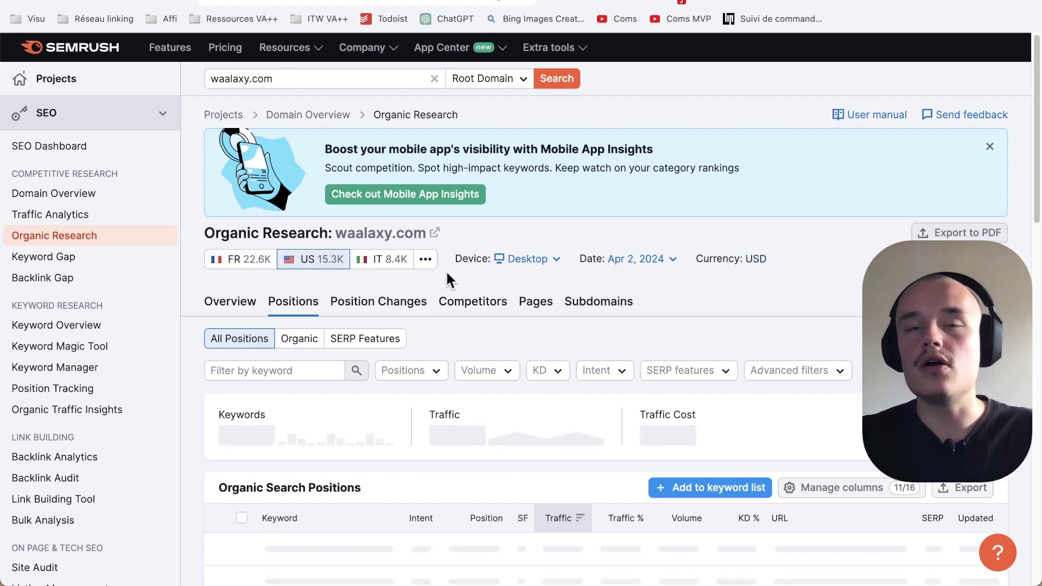
{"action": "scroll", "coordinate": [445, 269], "scroll_direction": "down", "scroll_amount": 3}
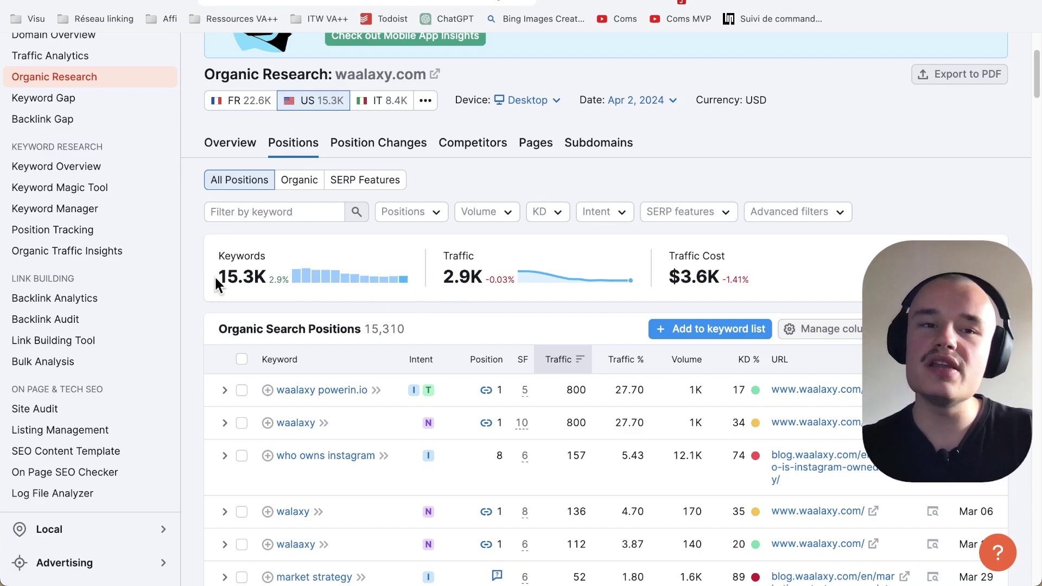
{"action": "left_click_drag", "start_coordinate": [213, 272], "coordinate": [315, 282]}
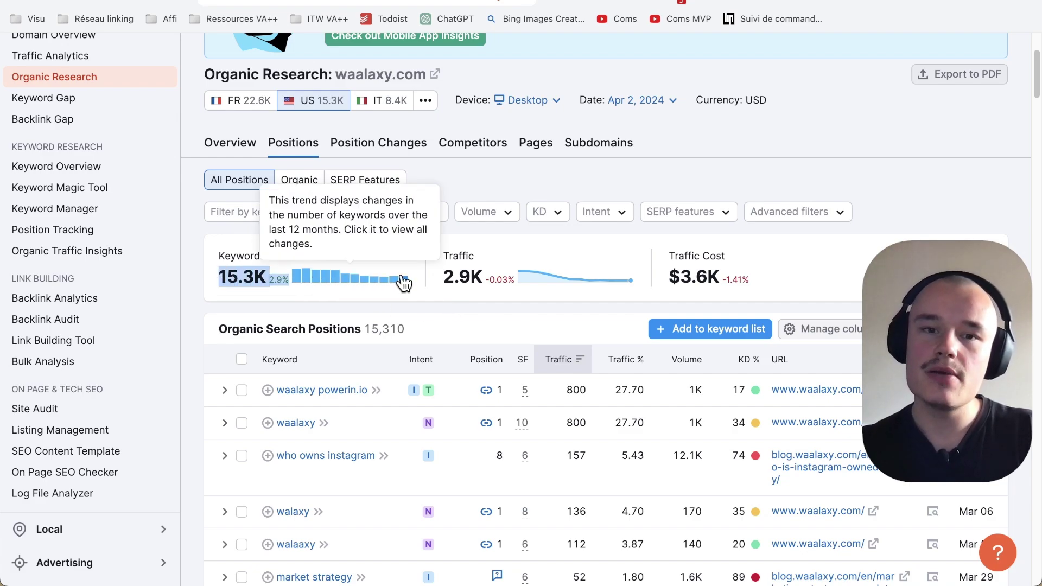
Step: Clear the highlight on the keyword total and review the highest-traffic US keywords for waalaxy.com in the positions table
{"action": "left_click", "coordinate": [899, 147]}
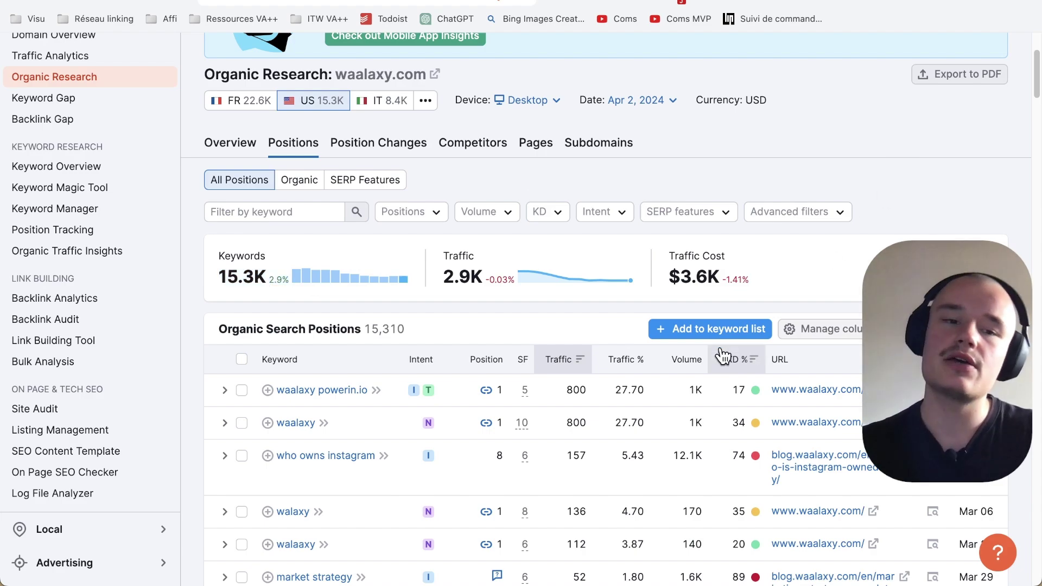
{"action": "scroll", "coordinate": [708, 380], "scroll_direction": "down", "scroll_amount": 2}
{"action": "scroll", "coordinate": [705, 375], "scroll_direction": "down", "scroll_amount": 1}
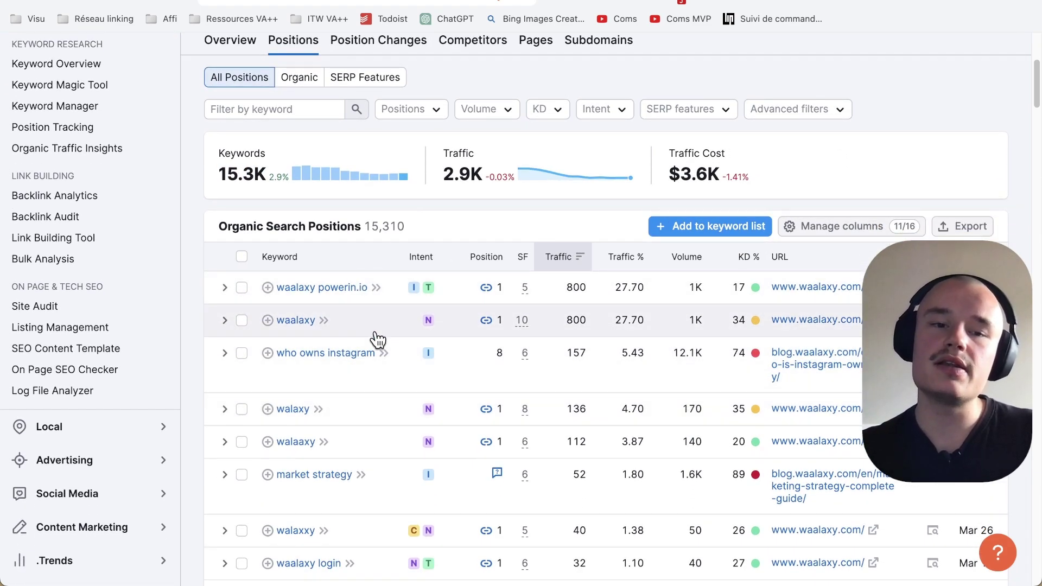
{"action": "scroll", "coordinate": [379, 328], "scroll_direction": "down", "scroll_amount": 1}
{"action": "scroll", "coordinate": [379, 331], "scroll_direction": "down", "scroll_amount": 2}
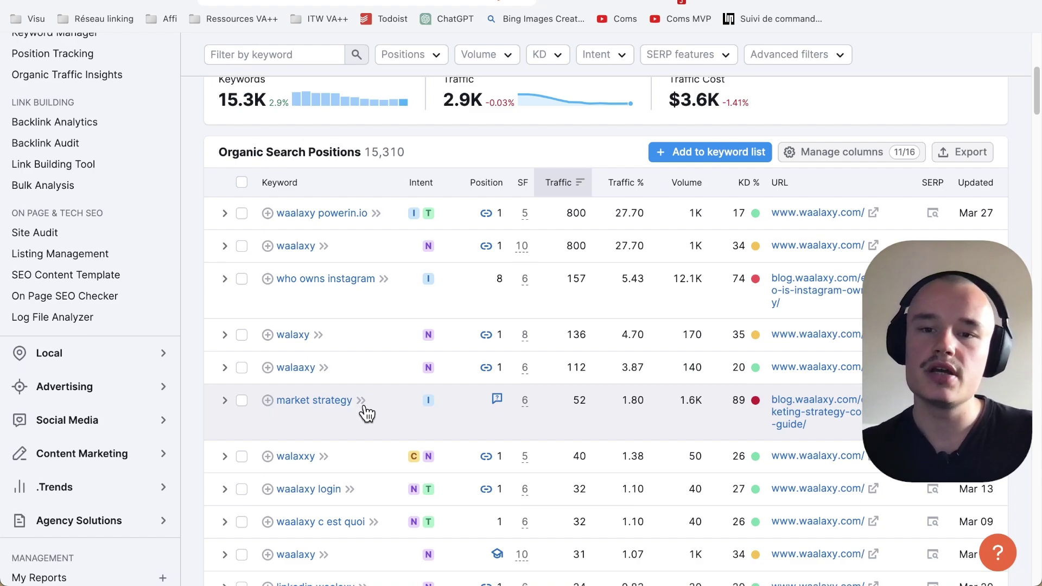
{"action": "scroll", "coordinate": [366, 414], "scroll_direction": "down", "scroll_amount": 1}
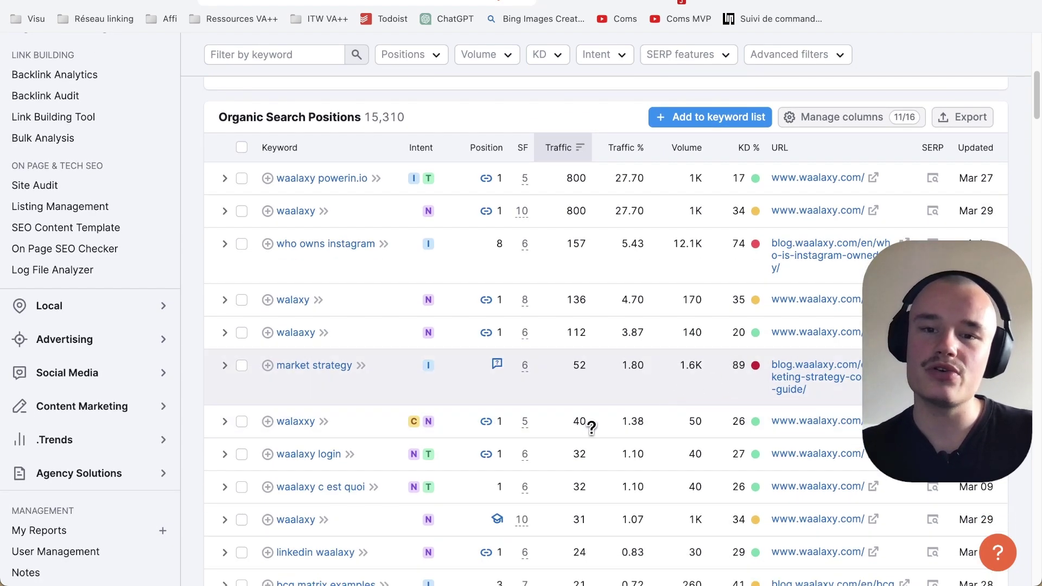
{"action": "scroll", "coordinate": [373, 470], "scroll_direction": "down", "scroll_amount": 2}
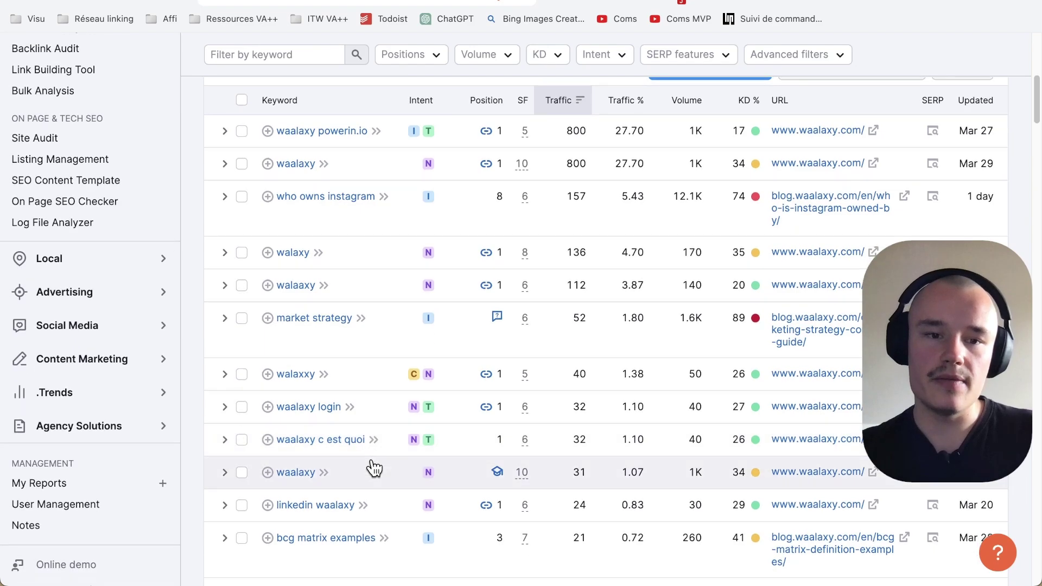
{"action": "scroll", "coordinate": [375, 467], "scroll_direction": "down", "scroll_amount": 2}
{"action": "scroll", "coordinate": [374, 468], "scroll_direction": "up", "scroll_amount": 8}
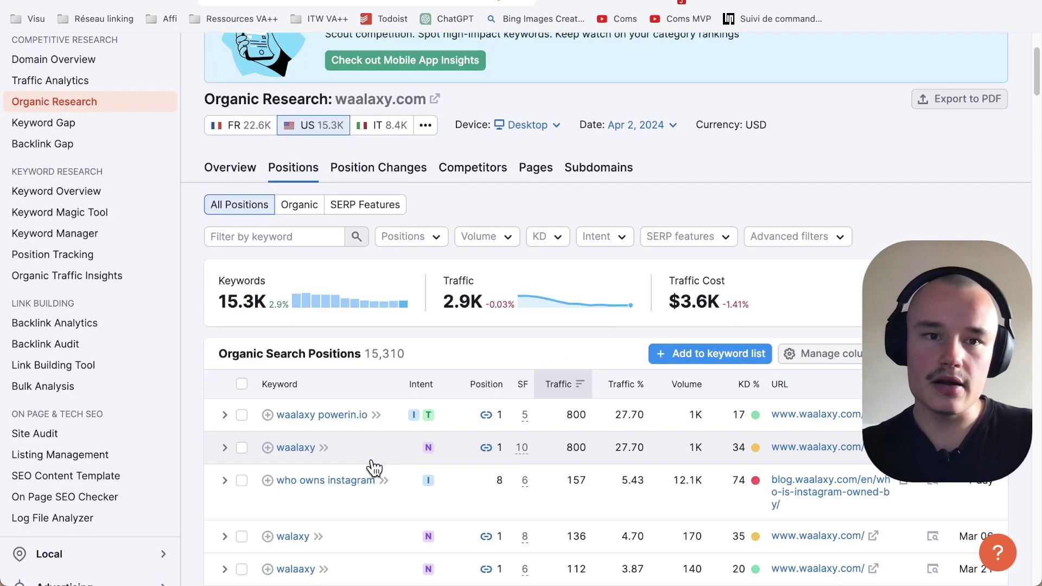
Step: Examine the lower-traffic US keywords, such as the BCG matrix, selective distribution and Instagram queries, with their positions, volumes and ranking blog URLs
{"action": "scroll", "coordinate": [374, 467], "scroll_direction": "down", "scroll_amount": 10}
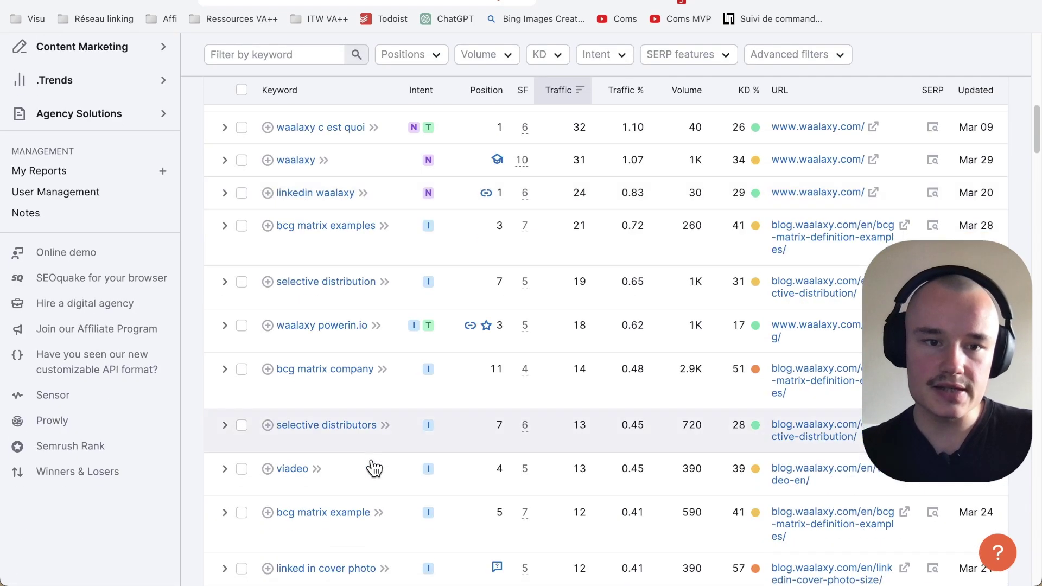
{"action": "scroll", "coordinate": [374, 468], "scroll_direction": "down", "scroll_amount": 1}
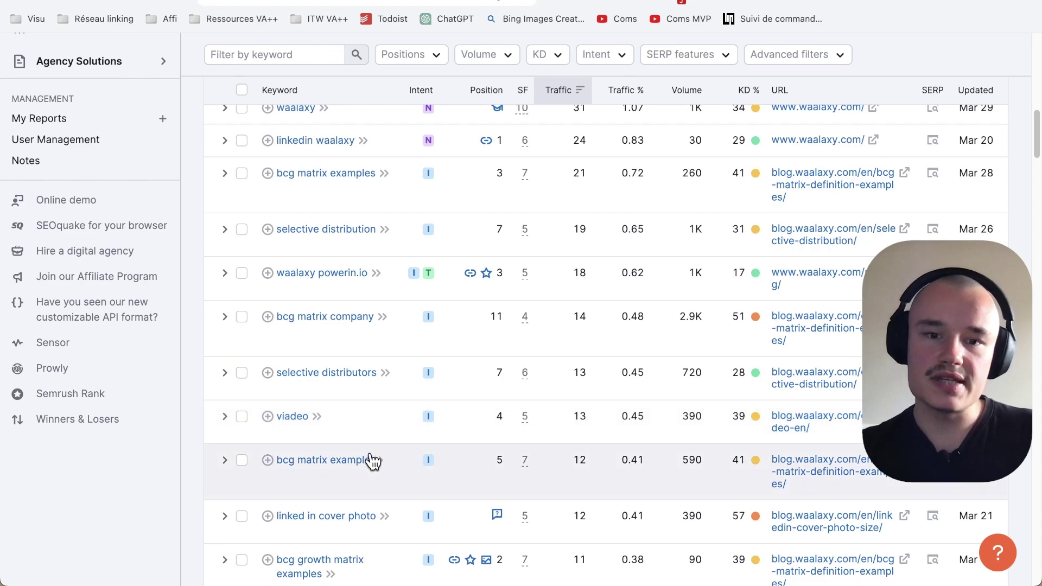
{"action": "scroll", "coordinate": [385, 446], "scroll_direction": "up", "scroll_amount": 1}
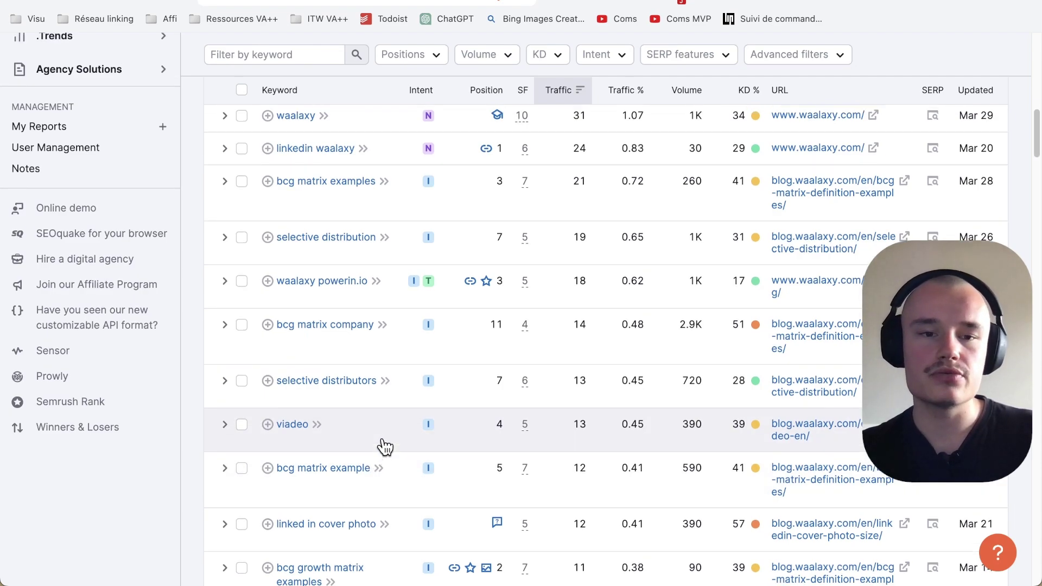
{"action": "scroll", "coordinate": [384, 449], "scroll_direction": "up", "scroll_amount": 2}
{"action": "scroll", "coordinate": [381, 455], "scroll_direction": "down", "scroll_amount": 4}
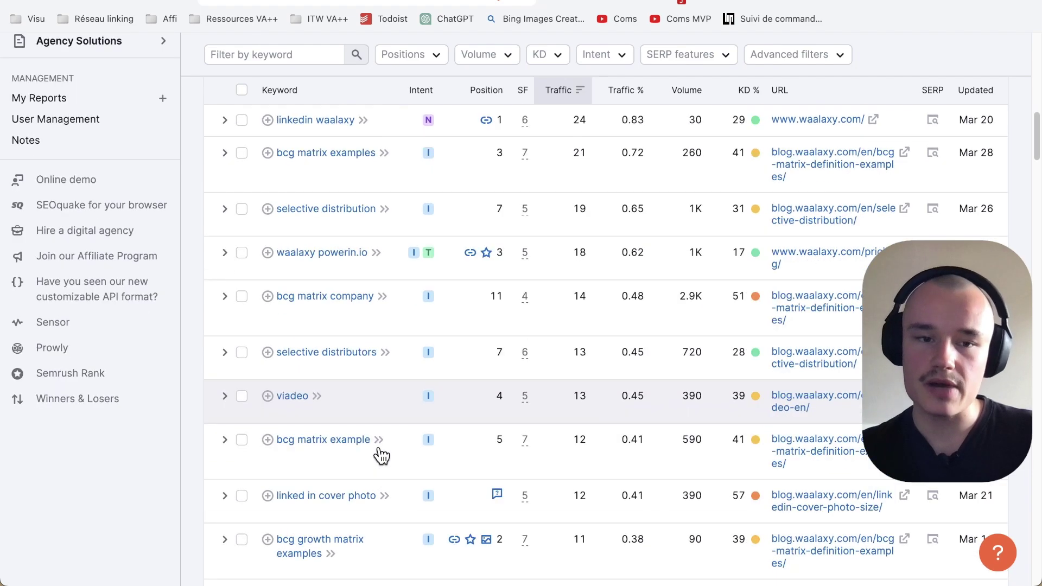
{"action": "scroll", "coordinate": [380, 455], "scroll_direction": "down", "scroll_amount": 10}
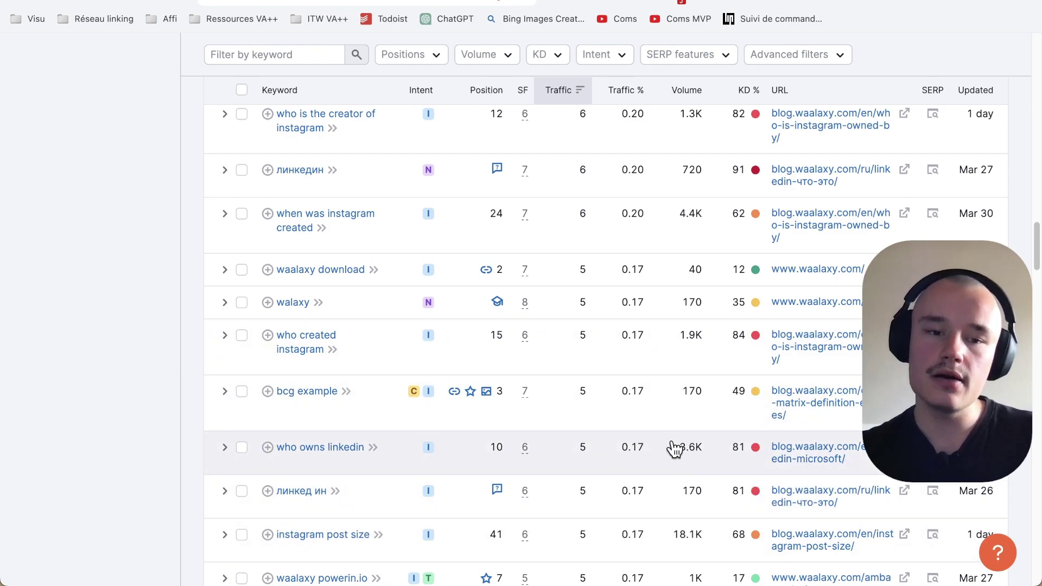
{"action": "scroll", "coordinate": [675, 449], "scroll_direction": "down", "scroll_amount": 2}
{"action": "scroll", "coordinate": [675, 449], "scroll_direction": "down", "scroll_amount": 8}
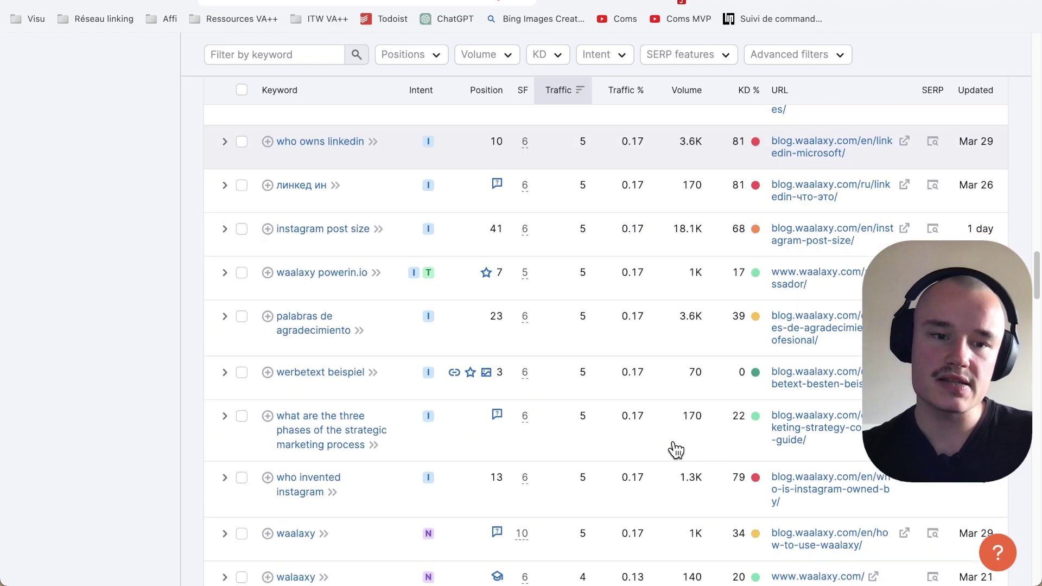
{"action": "scroll", "coordinate": [676, 449], "scroll_direction": "up", "scroll_amount": 15}
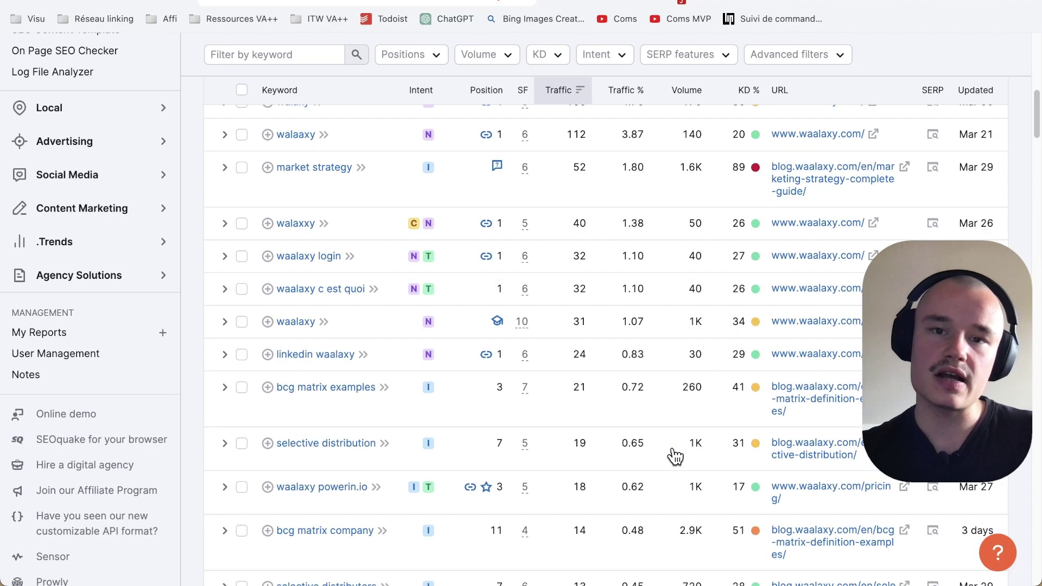
{"action": "scroll", "coordinate": [675, 455], "scroll_direction": "up", "scroll_amount": 6}
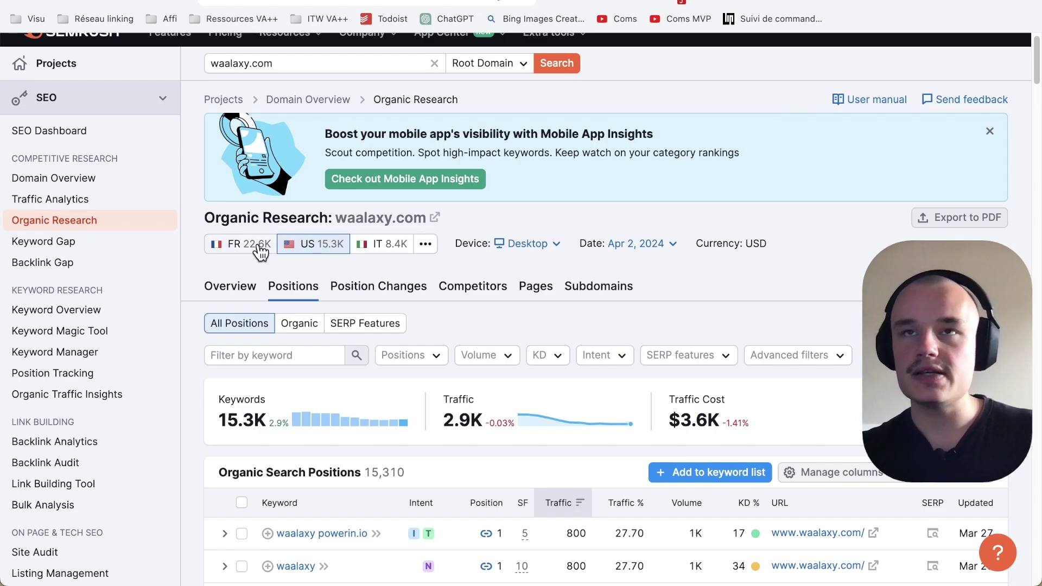
Step: Switch back to the Waalaxy blog's "What is marketing?" article and display its French version
{"action": "left_click", "coordinate": [610, 2]}
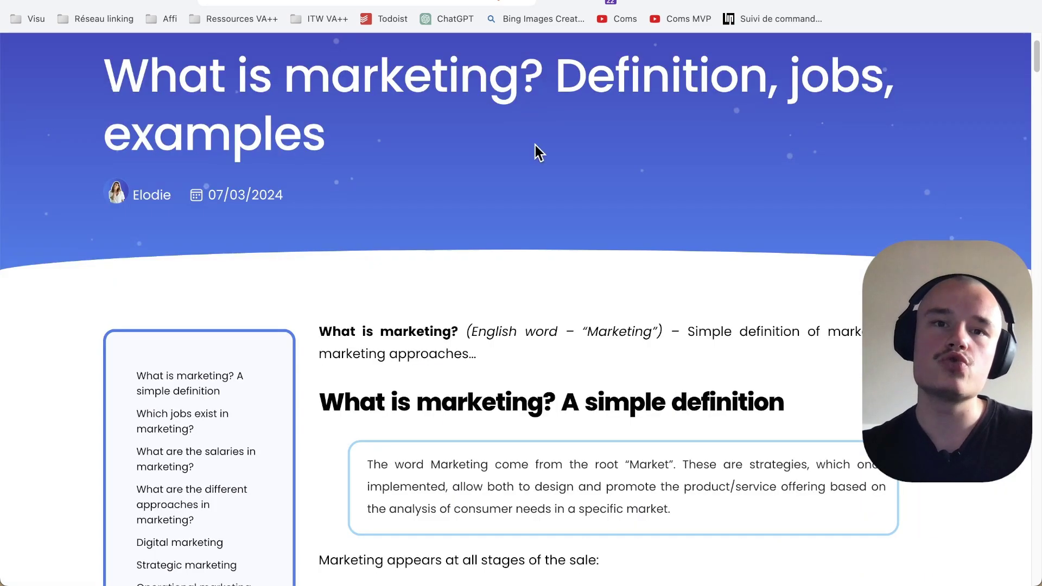
{"action": "scroll", "coordinate": [760, 221], "scroll_direction": "up", "scroll_amount": 2}
{"action": "left_click", "coordinate": [902, 63]}
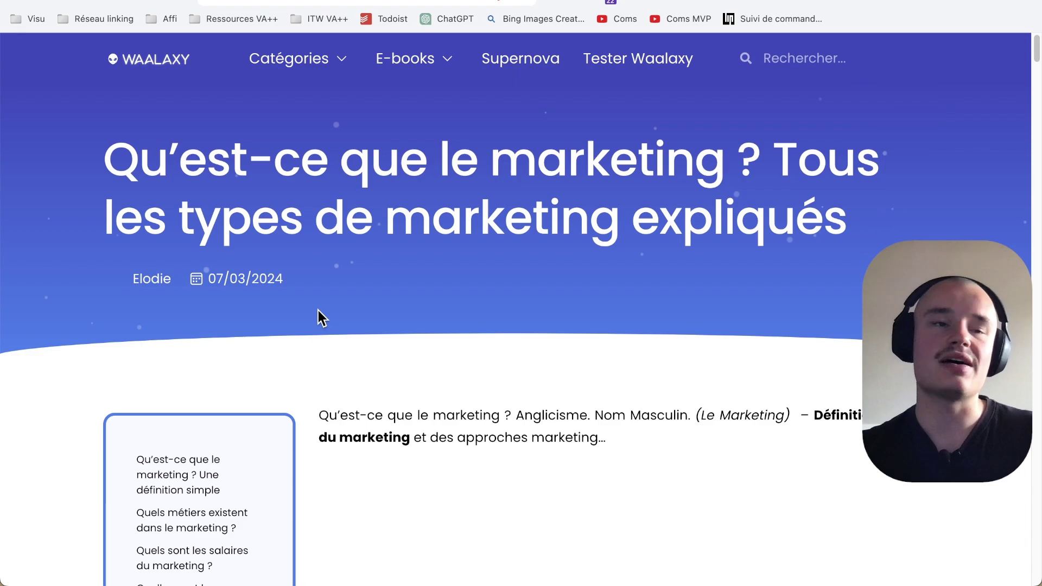
{"action": "scroll", "coordinate": [295, 348], "scroll_direction": "down", "scroll_amount": 3}
{"action": "scroll", "coordinate": [292, 338], "scroll_direction": "up", "scroll_amount": 3}
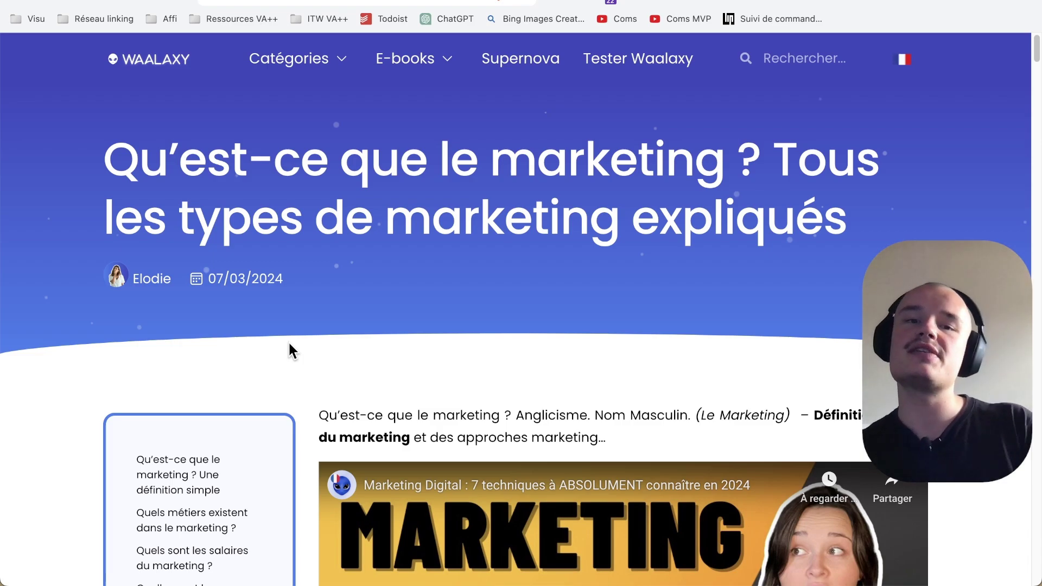
Step: Examine the French marketing article's structure from its introduction to the related articles, including the table of contents, sections, internal links and infographics
{"action": "scroll", "coordinate": [293, 347], "scroll_direction": "down", "scroll_amount": 15}
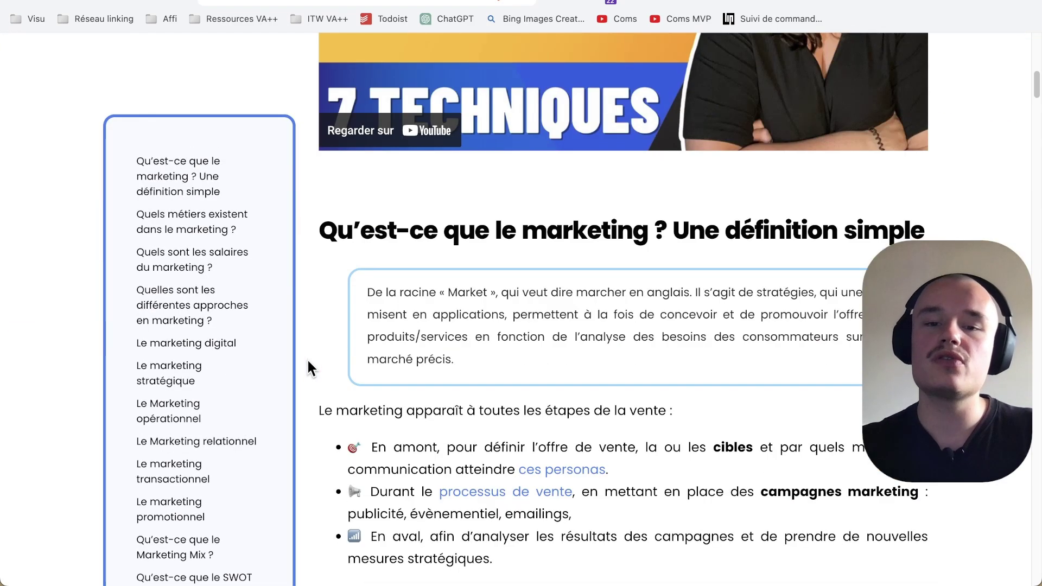
{"action": "scroll", "coordinate": [307, 363], "scroll_direction": "up", "scroll_amount": 15}
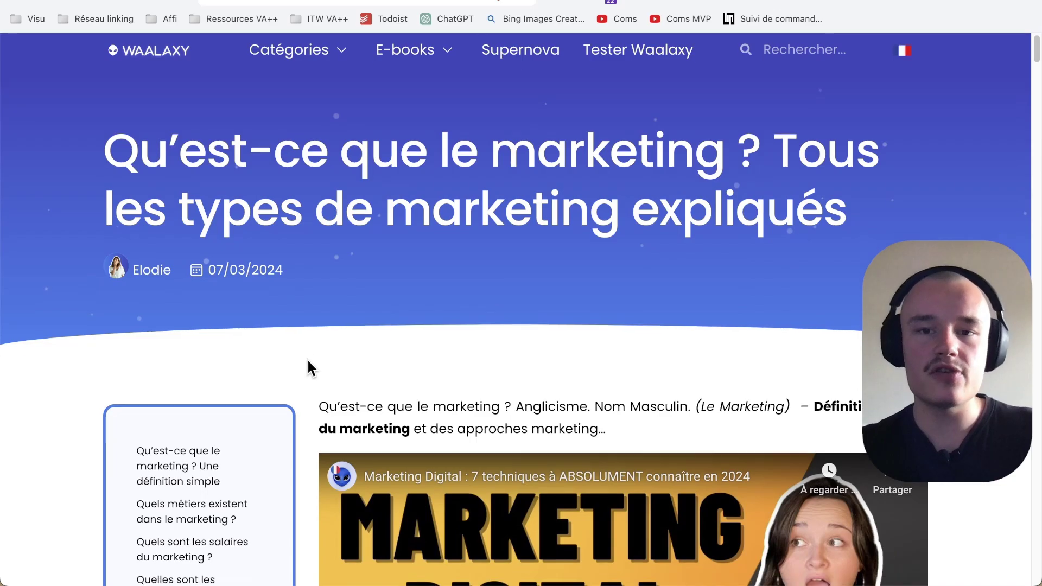
{"action": "scroll", "coordinate": [308, 362], "scroll_direction": "down", "scroll_amount": 6}
{"action": "scroll", "coordinate": [308, 360], "scroll_direction": "down", "scroll_amount": 20}
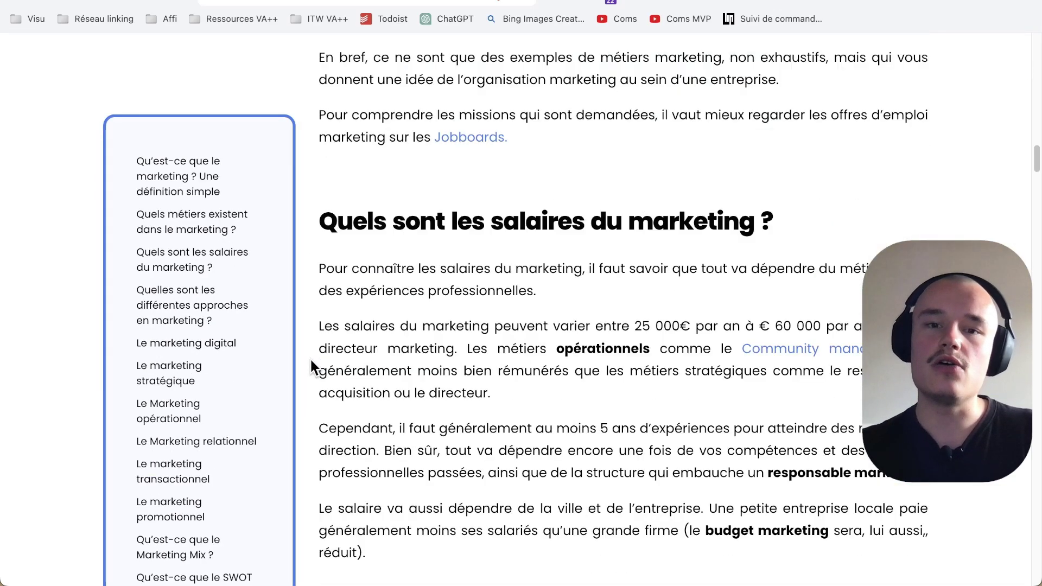
{"action": "scroll", "coordinate": [311, 363], "scroll_direction": "down", "scroll_amount": 20}
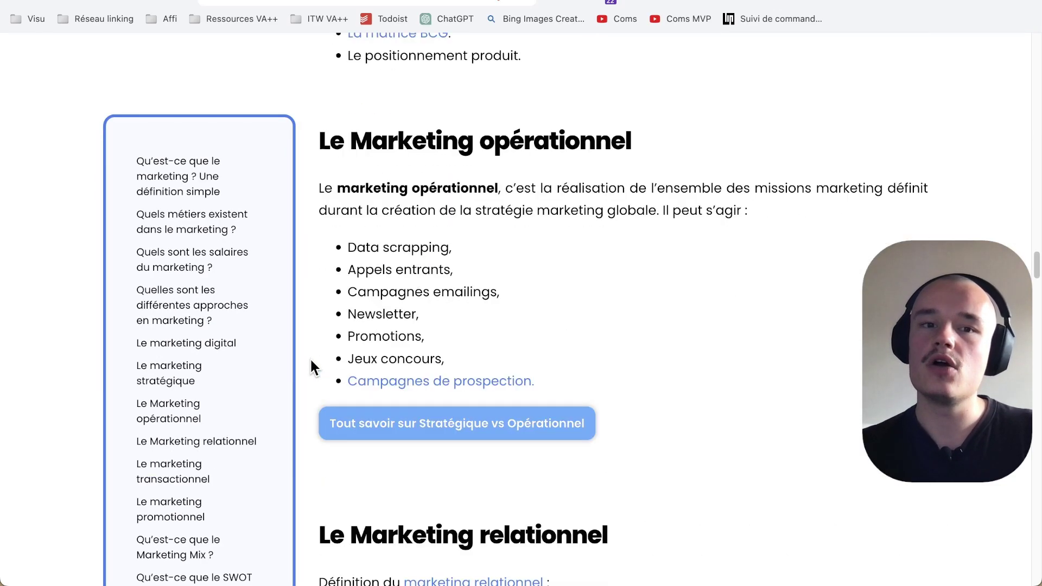
{"action": "scroll", "coordinate": [311, 367], "scroll_direction": "down", "scroll_amount": 15}
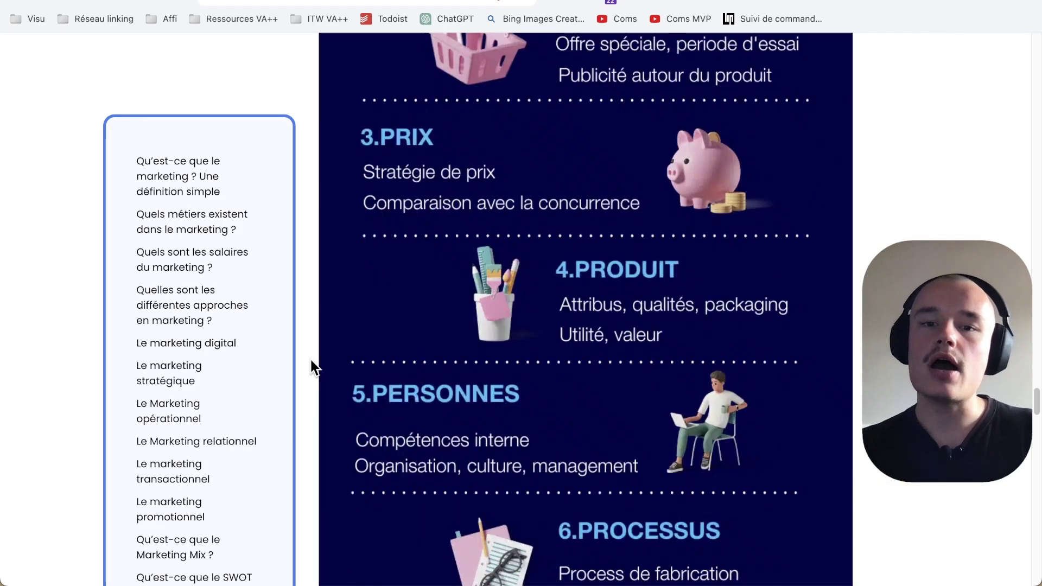
{"action": "scroll", "coordinate": [310, 366], "scroll_direction": "up", "scroll_amount": 8}
{"action": "scroll", "coordinate": [311, 366], "scroll_direction": "up", "scroll_amount": 8}
{"action": "scroll", "coordinate": [311, 366], "scroll_direction": "down", "scroll_amount": 20}
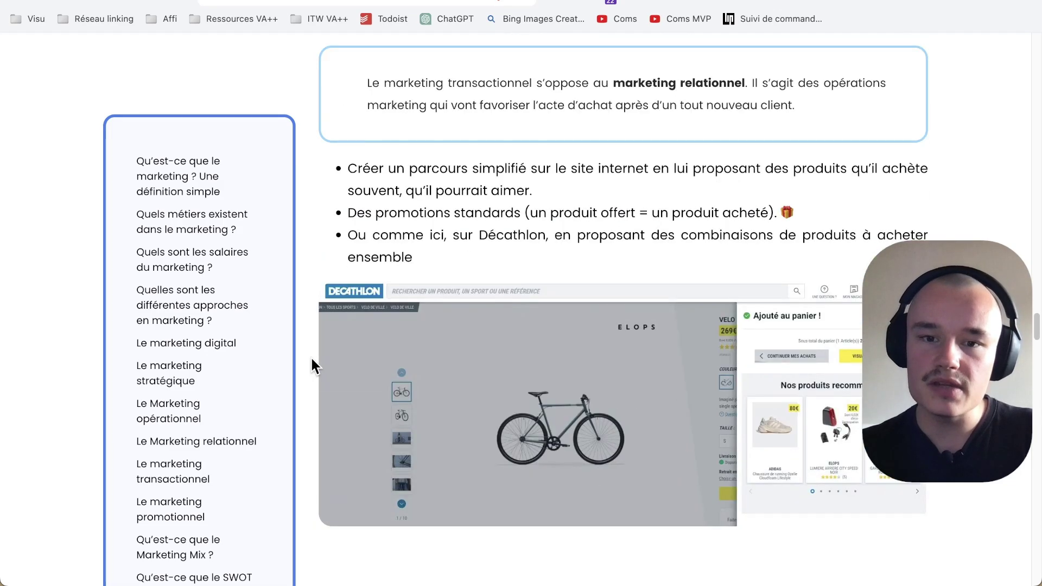
{"action": "scroll", "coordinate": [313, 364], "scroll_direction": "down", "scroll_amount": 10}
{"action": "scroll", "coordinate": [313, 357], "scroll_direction": "down", "scroll_amount": 15}
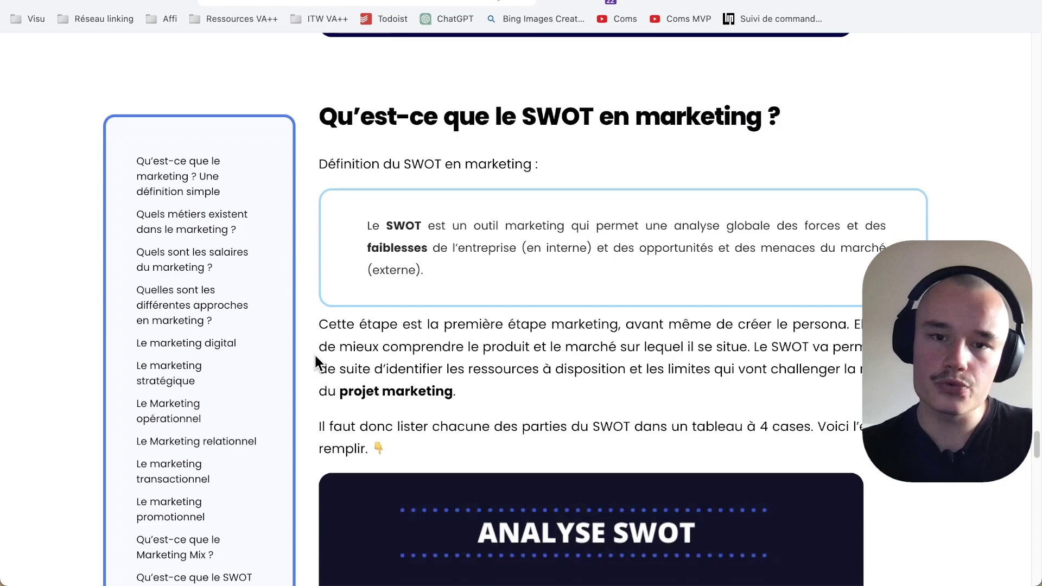
{"action": "scroll", "coordinate": [315, 356], "scroll_direction": "up", "scroll_amount": 5}
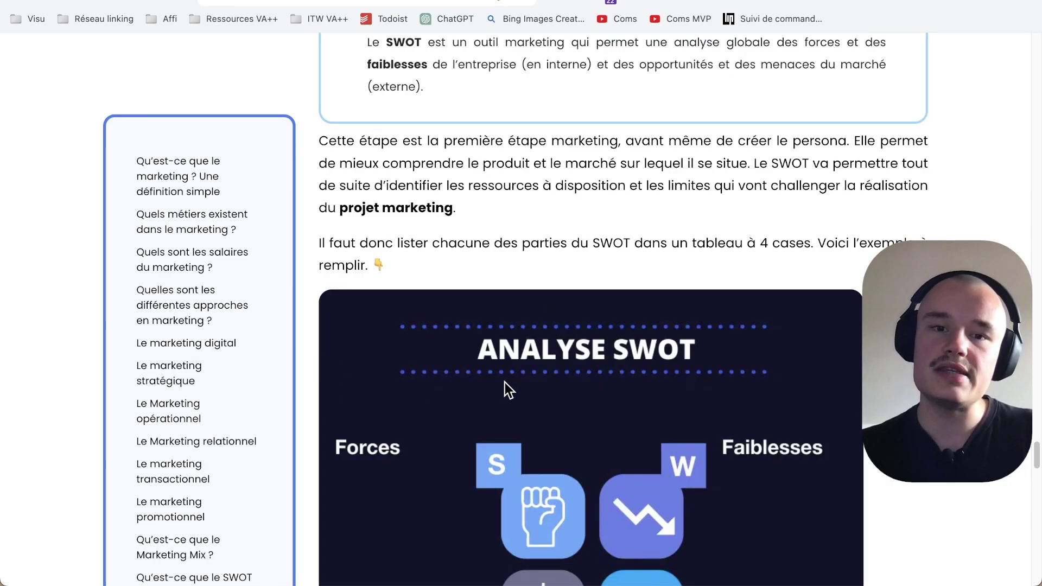
{"action": "scroll", "coordinate": [510, 271], "scroll_direction": "down", "scroll_amount": 5}
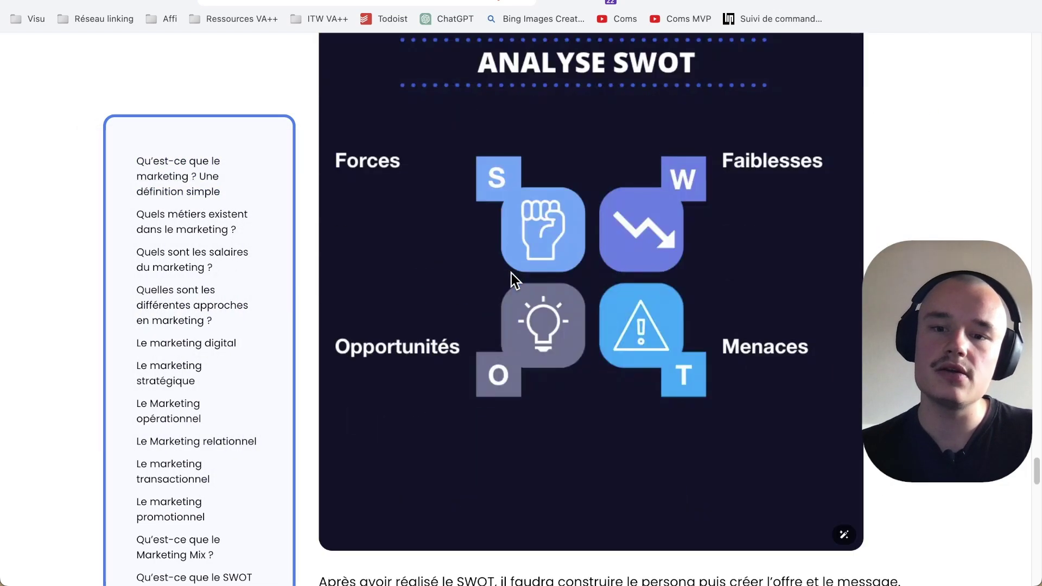
{"action": "scroll", "coordinate": [511, 272], "scroll_direction": "down", "scroll_amount": 20}
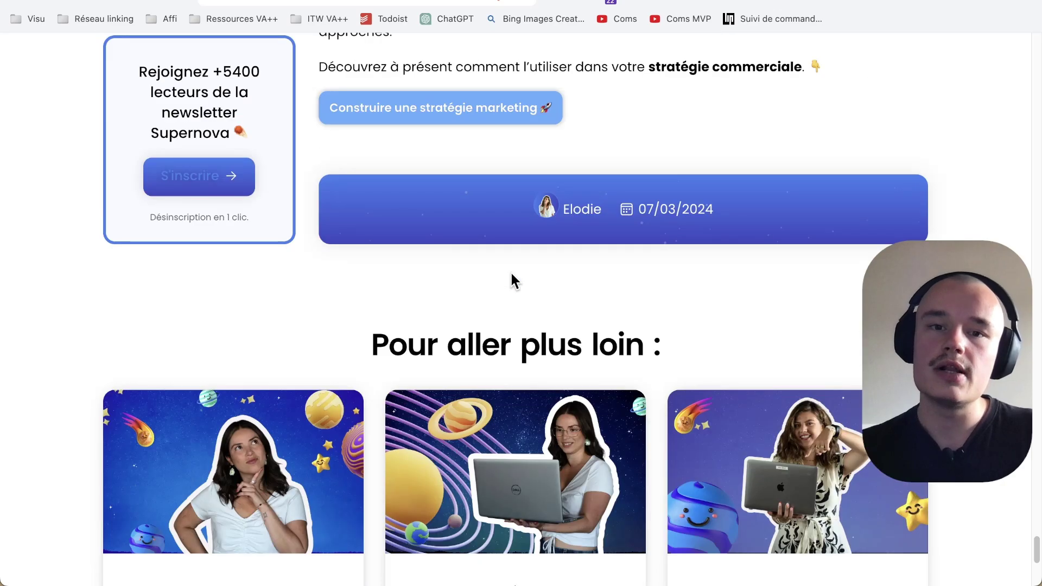
Step: Return to the start of the article and examine its headline about the types of marketing
{"action": "scroll", "coordinate": [510, 271], "scroll_direction": "up", "scroll_amount": 20}
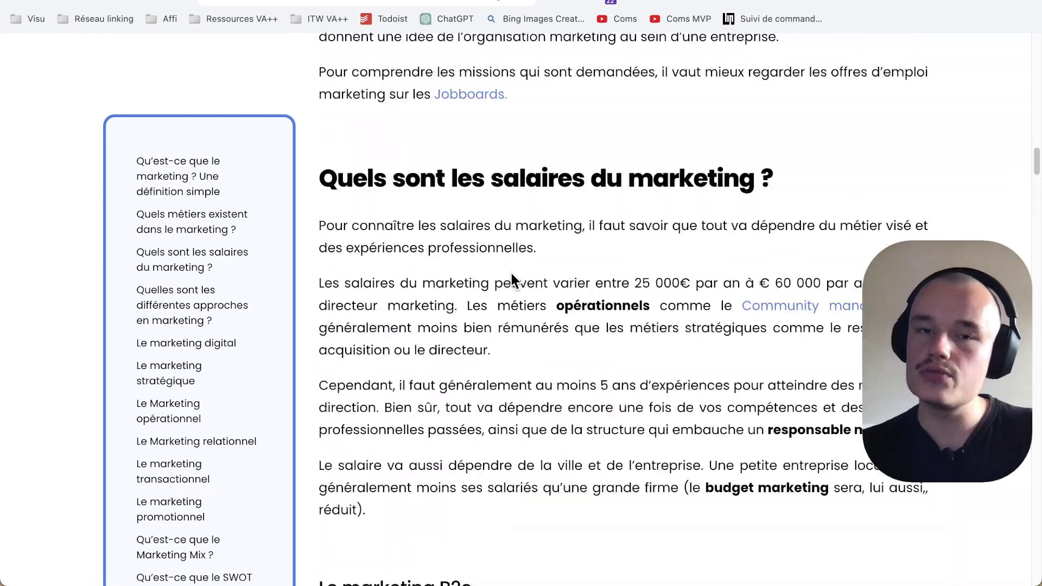
{"action": "scroll", "coordinate": [511, 273], "scroll_direction": "up", "scroll_amount": 15}
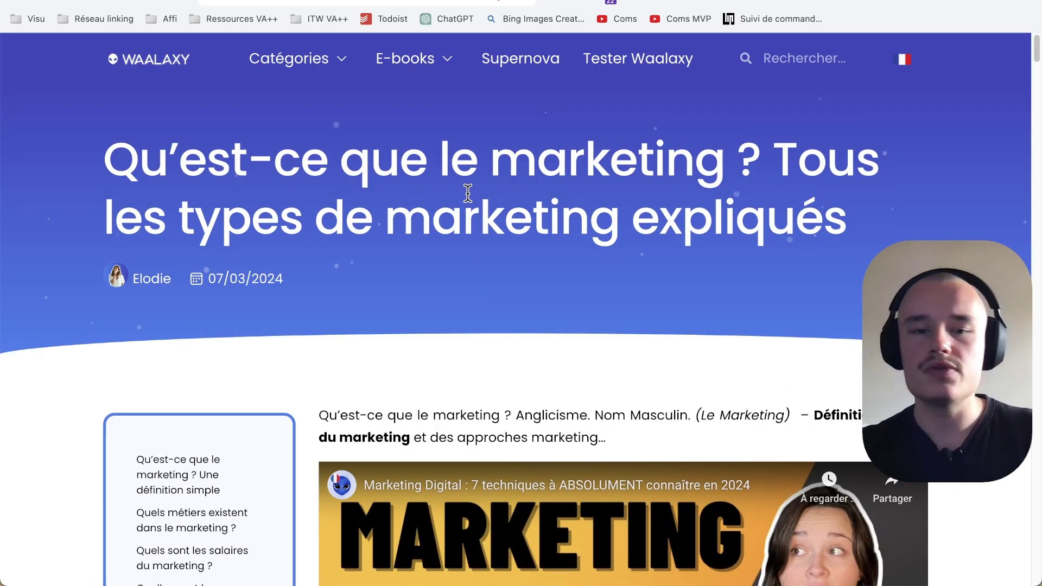
{"action": "scroll", "coordinate": [468, 194], "scroll_direction": "down", "scroll_amount": 3}
{"action": "scroll", "coordinate": [460, 190], "scroll_direction": "up", "scroll_amount": 3}
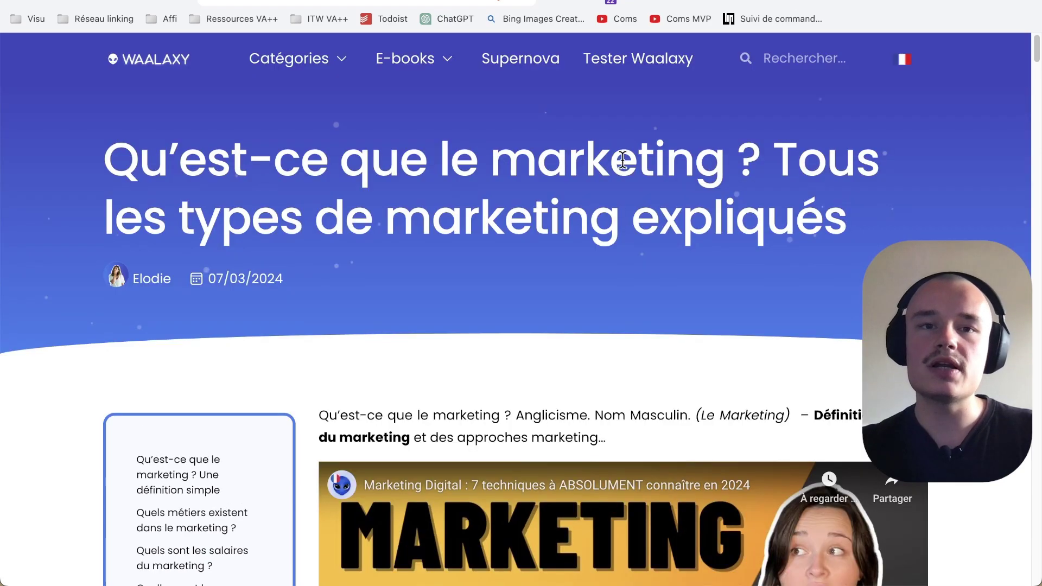
{"action": "triple_click", "coordinate": [502, 162]}
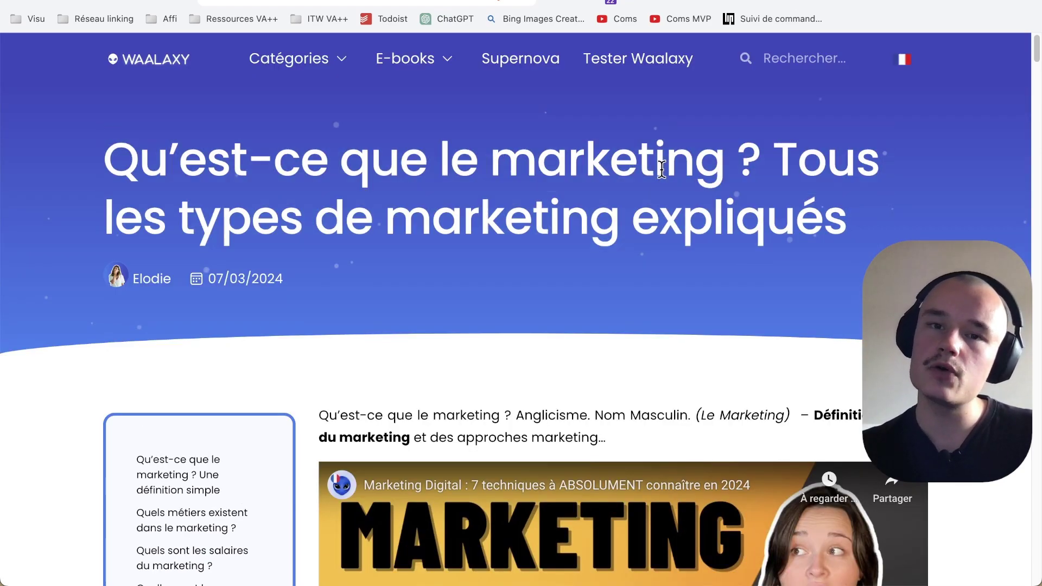
{"action": "double_click", "coordinate": [663, 163]}
Step: View the Majestic link metrics summary for the article's URL, then dismiss it
{"action": "scroll", "coordinate": [576, 318], "scroll_direction": "down", "scroll_amount": 4}
{"action": "scroll", "coordinate": [614, 280], "scroll_direction": "down", "scroll_amount": 3}
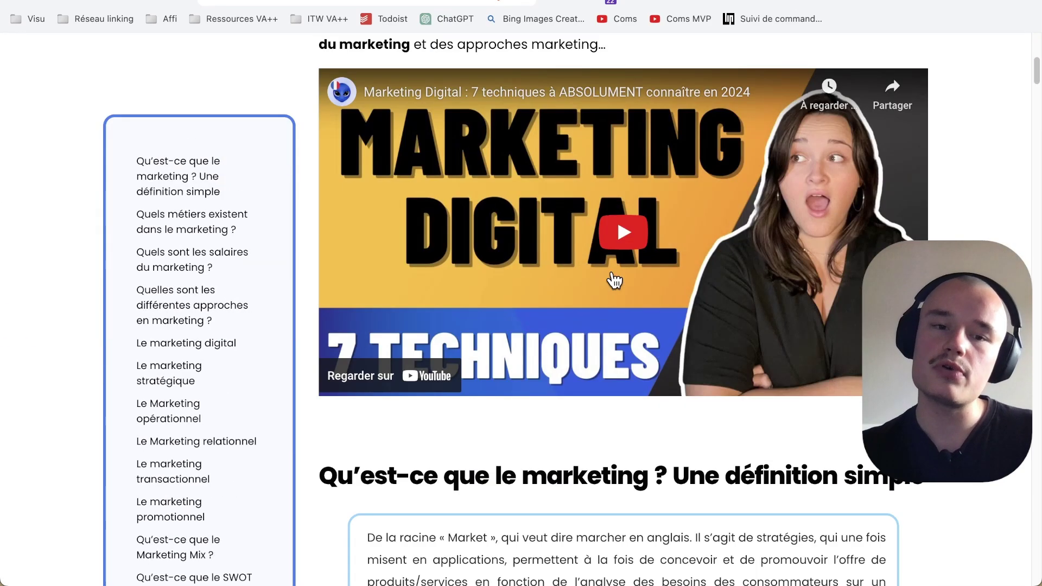
{"action": "left_click", "coordinate": [722, 2]}
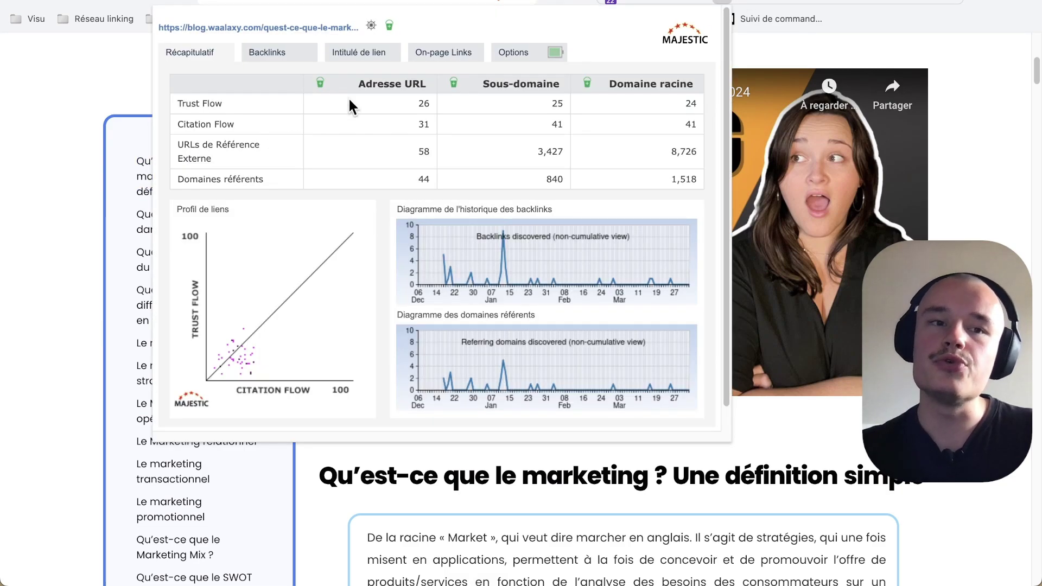
{"action": "left_click", "coordinate": [27, 320]}
Step: Examine the article's introductory video and opening sections, and highlight the boxed definition under "Qu'est-ce que le marketing ? Une définition simple"
{"action": "scroll", "coordinate": [624, 372], "scroll_direction": "down", "scroll_amount": 15}
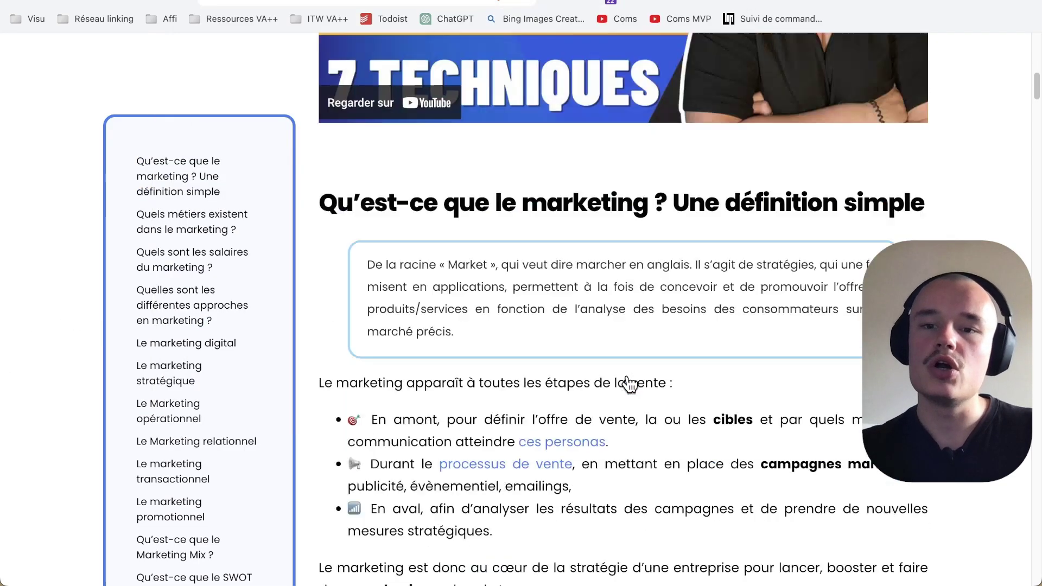
{"action": "scroll", "coordinate": [628, 376], "scroll_direction": "down", "scroll_amount": 8}
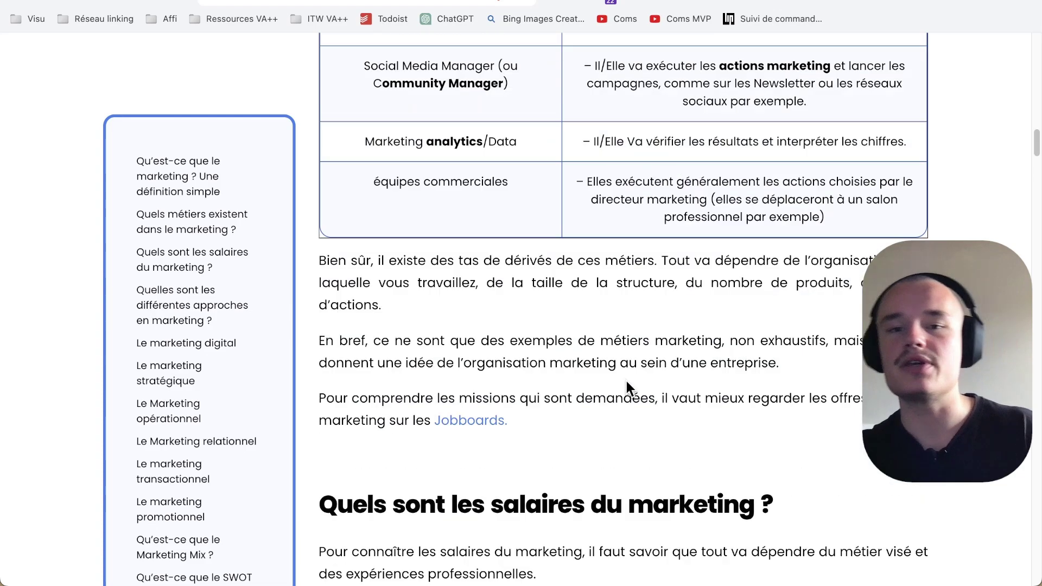
{"action": "scroll", "coordinate": [624, 374], "scroll_direction": "up", "scroll_amount": 17}
{"action": "scroll", "coordinate": [627, 376], "scroll_direction": "up", "scroll_amount": 13}
{"action": "scroll", "coordinate": [626, 374], "scroll_direction": "down", "scroll_amount": 6}
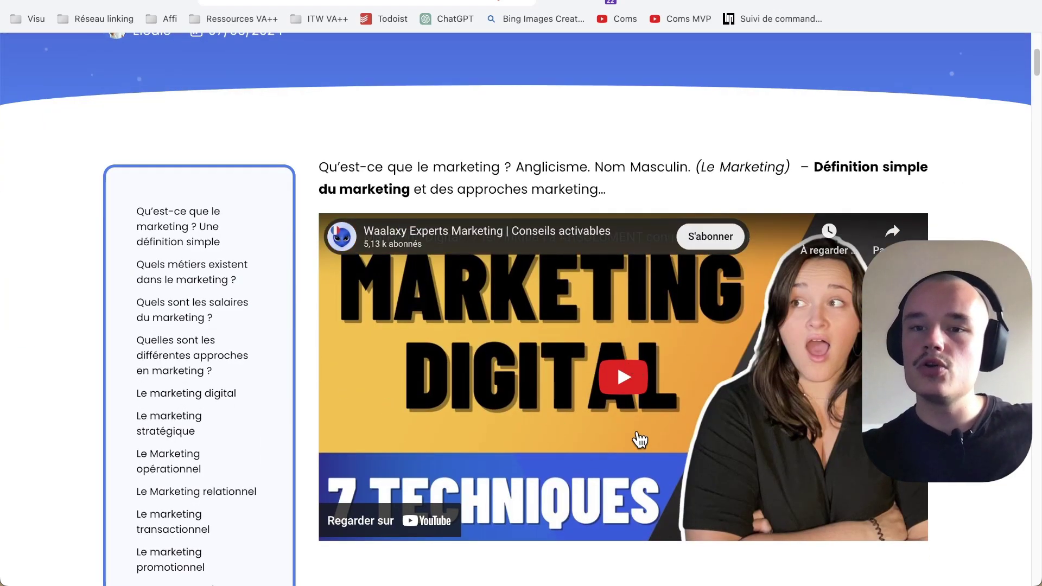
{"action": "scroll", "coordinate": [739, 426], "scroll_direction": "down", "scroll_amount": 3}
{"action": "scroll", "coordinate": [740, 425], "scroll_direction": "up", "scroll_amount": 3}
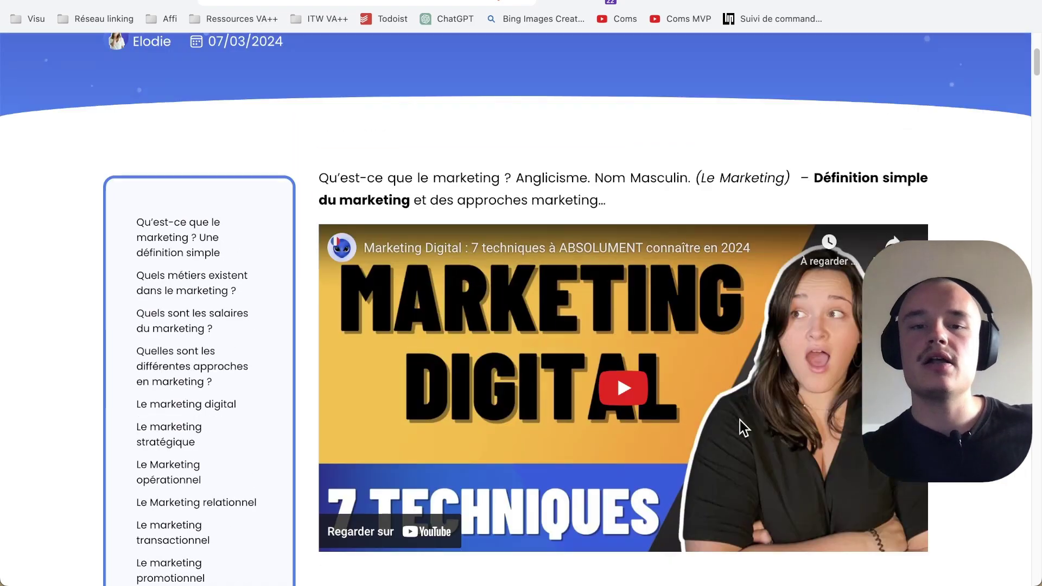
{"action": "scroll", "coordinate": [560, 420], "scroll_direction": "down", "scroll_amount": 10}
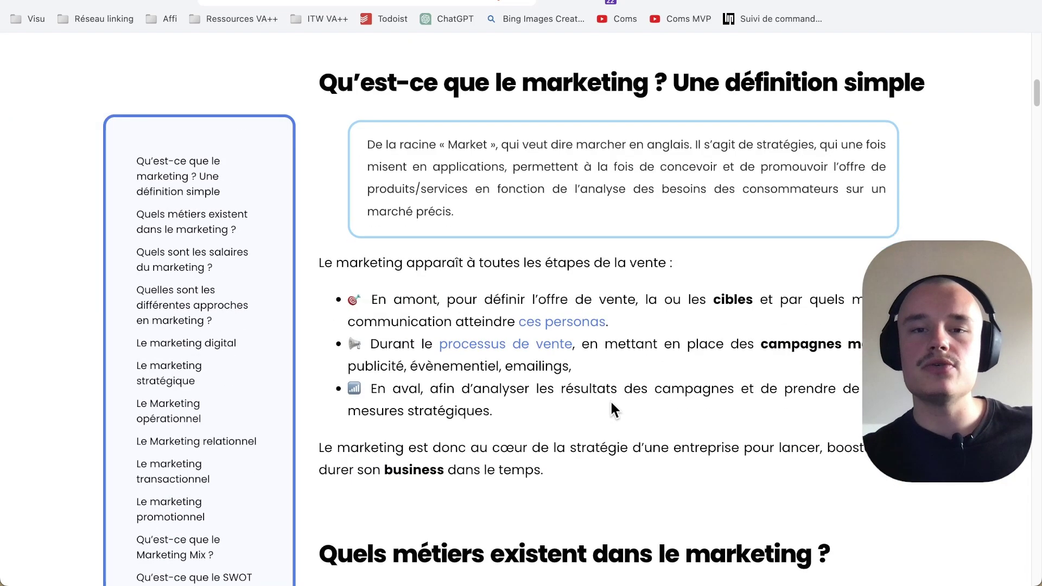
{"action": "left_click_drag", "start_coordinate": [389, 142], "coordinate": [362, 145]}
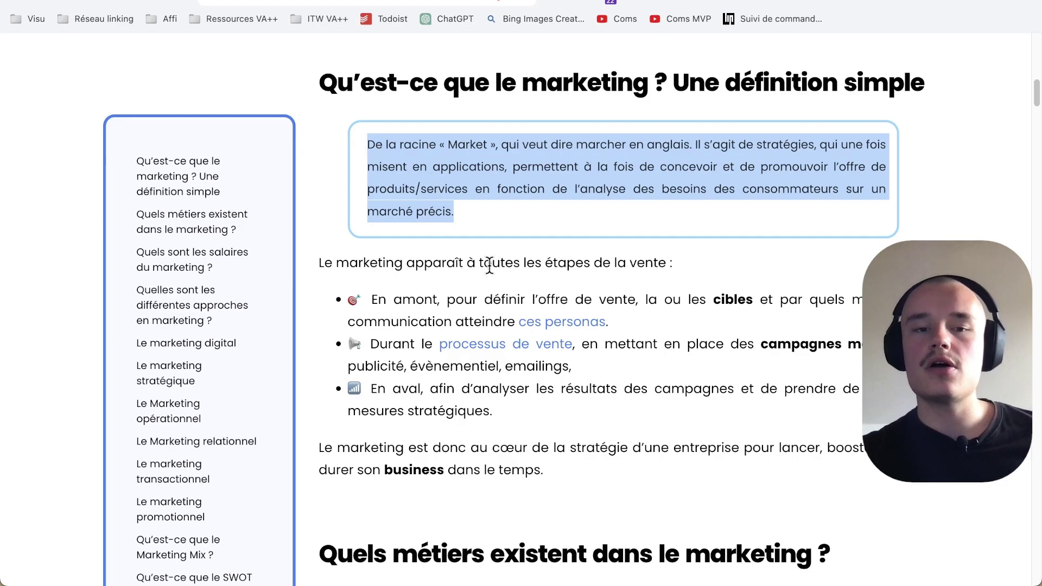
Step: Review the marketing jobs table and highlight the text of the "Quels sont les salaires du marketing ?" section
{"action": "scroll", "coordinate": [489, 266], "scroll_direction": "down", "scroll_amount": 20}
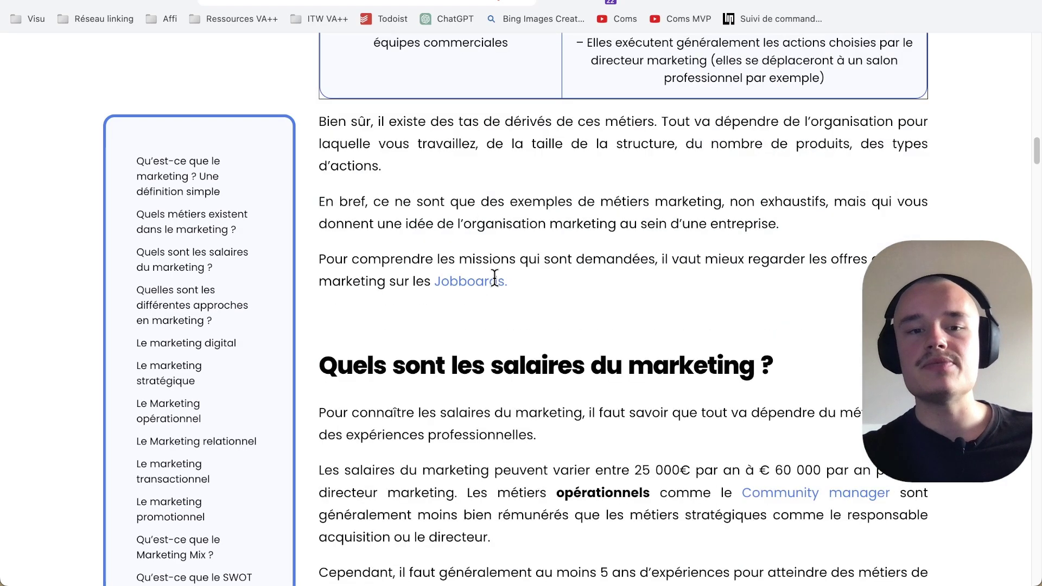
{"action": "scroll", "coordinate": [491, 283], "scroll_direction": "down", "scroll_amount": 8}
{"action": "scroll", "coordinate": [491, 293], "scroll_direction": "up", "scroll_amount": 11}
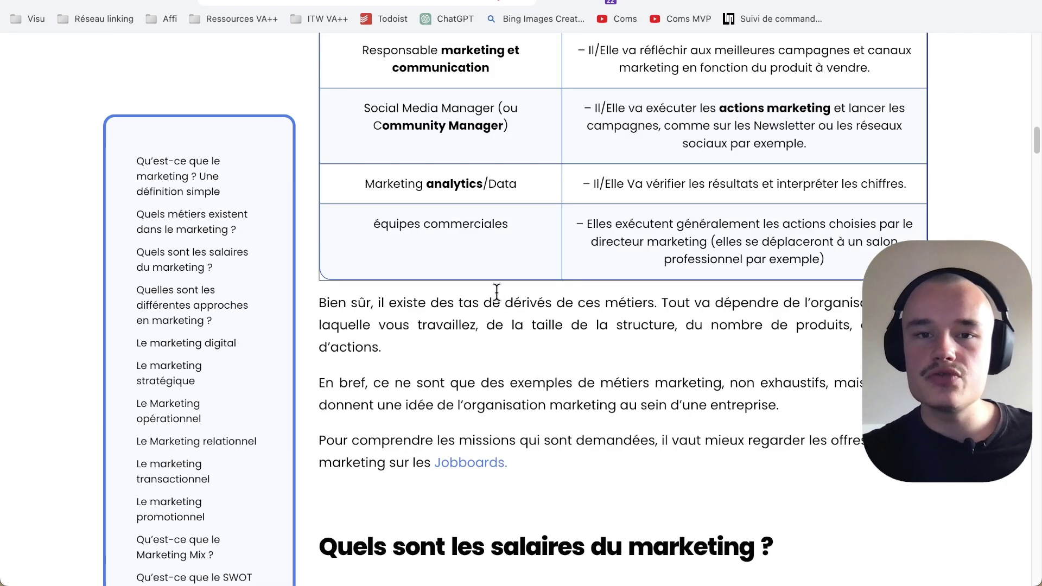
{"action": "scroll", "coordinate": [497, 291], "scroll_direction": "up", "scroll_amount": 12}
{"action": "scroll", "coordinate": [509, 291], "scroll_direction": "down", "scroll_amount": 4}
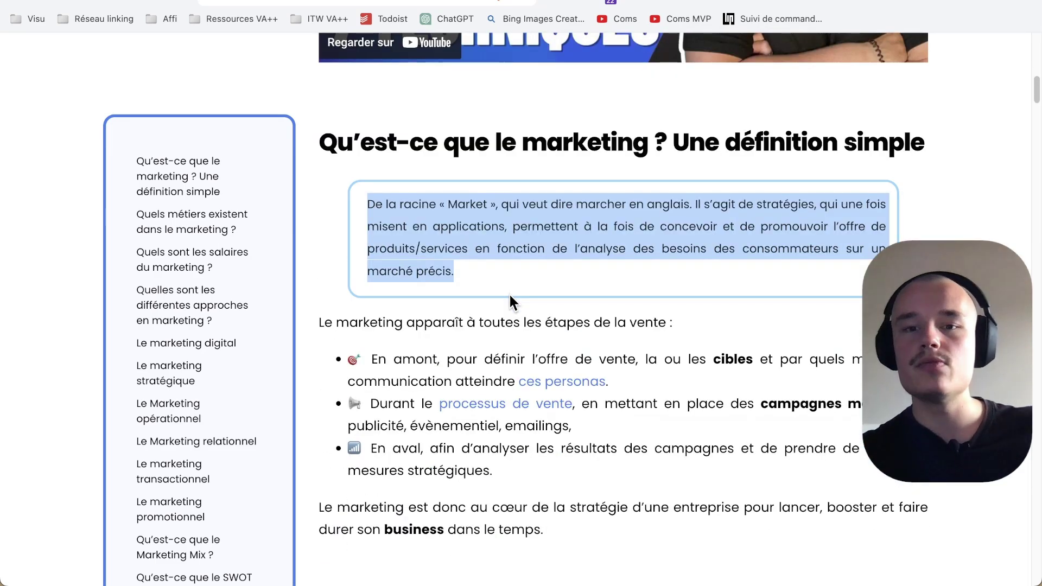
{"action": "scroll", "coordinate": [509, 291], "scroll_direction": "down", "scroll_amount": 12}
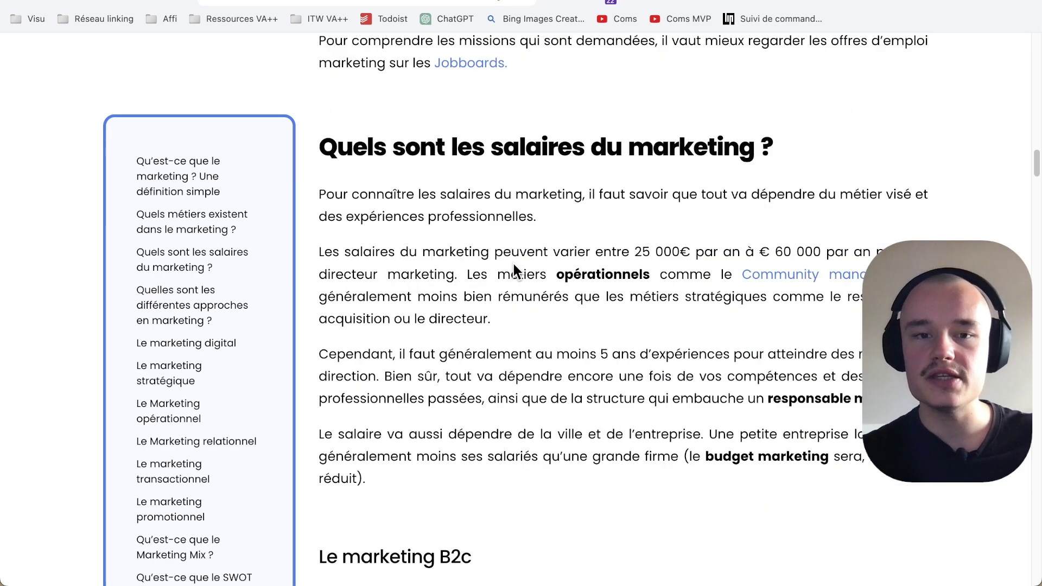
{"action": "left_click_drag", "start_coordinate": [492, 146], "coordinate": [721, 376]}
{"action": "scroll", "coordinate": [705, 374], "scroll_direction": "down", "scroll_amount": 3}
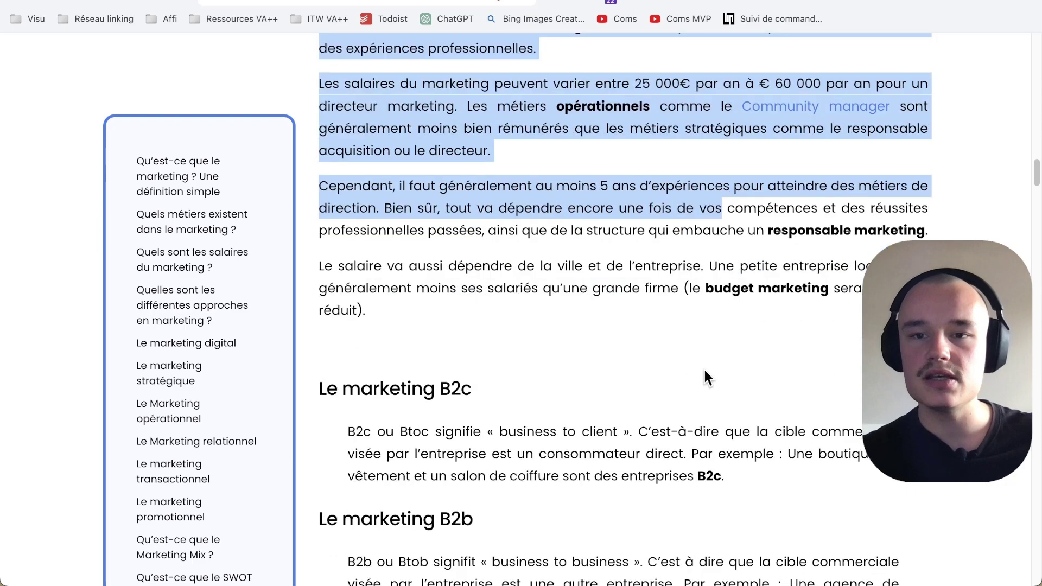
Step: Review the B2c, B2b, marketing approaches, digital and strategic sections, and highlight the examples listed under "Le Marketing opérationnel"
{"action": "scroll", "coordinate": [705, 372], "scroll_direction": "down", "scroll_amount": 5}
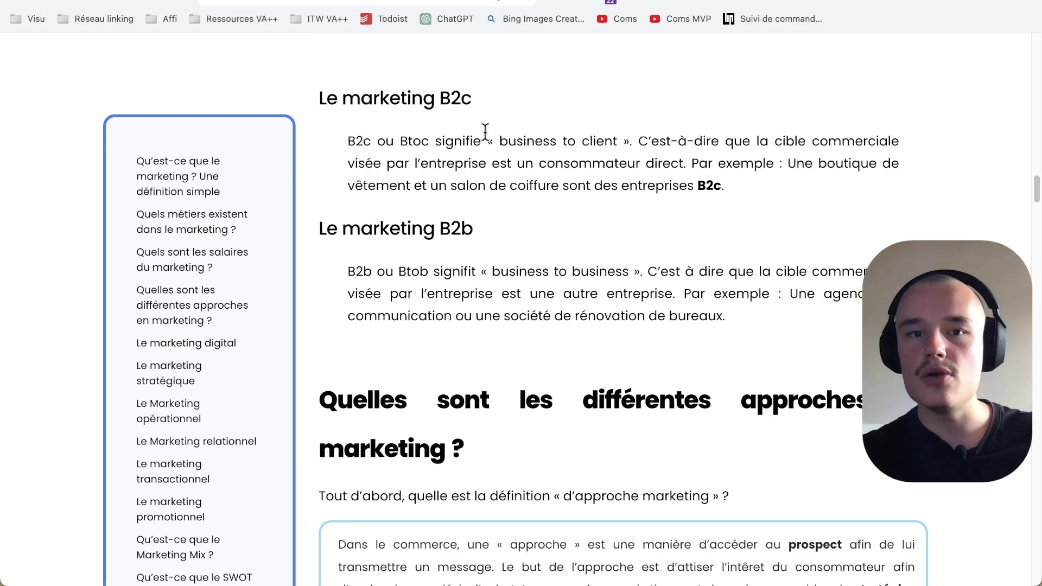
{"action": "scroll", "coordinate": [568, 439], "scroll_direction": "down", "scroll_amount": 13}
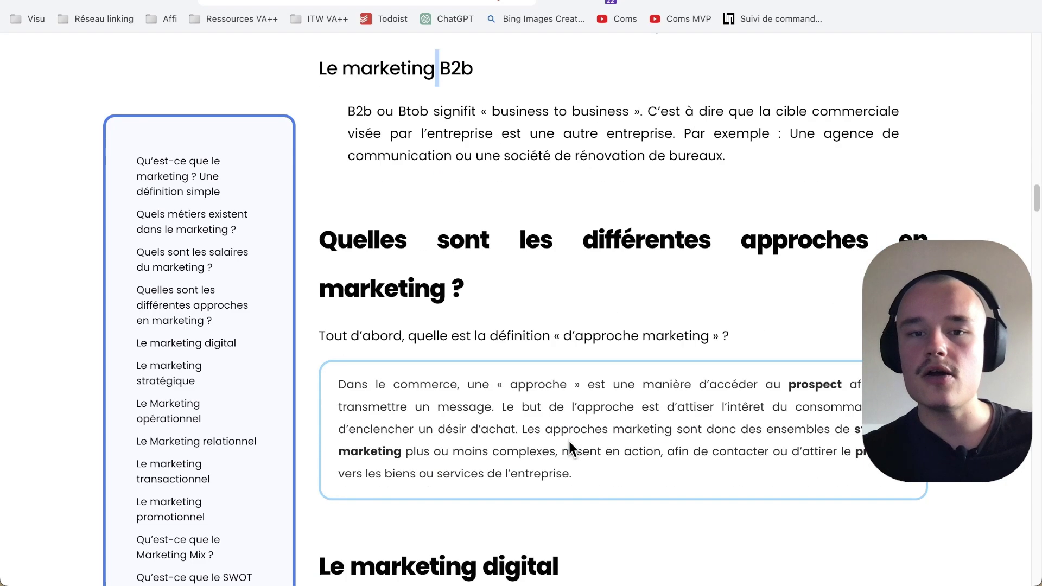
{"action": "scroll", "coordinate": [566, 438], "scroll_direction": "down", "scroll_amount": 5}
{"action": "scroll", "coordinate": [565, 438], "scroll_direction": "up", "scroll_amount": 4}
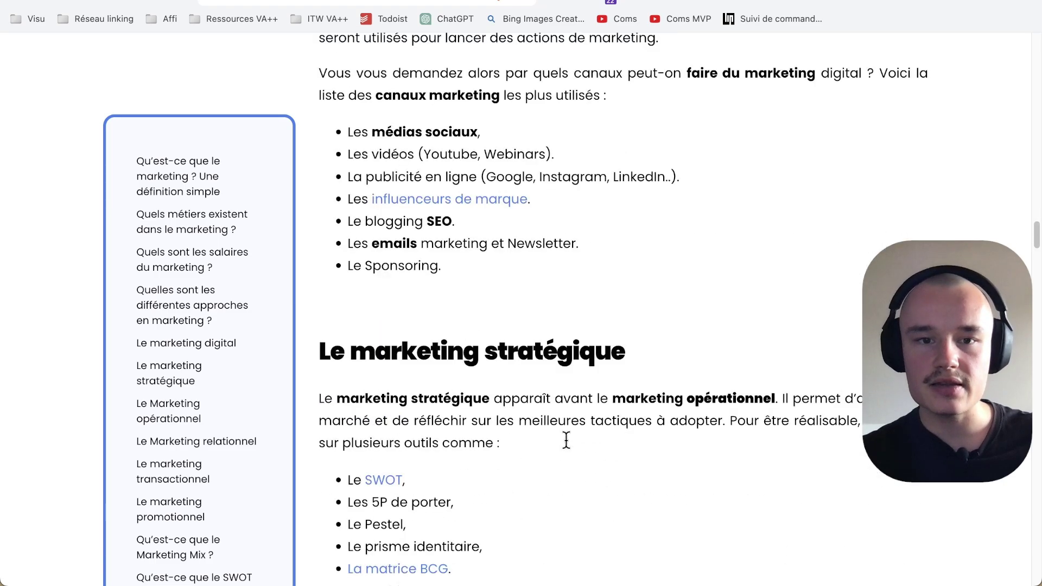
{"action": "scroll", "coordinate": [565, 439], "scroll_direction": "down", "scroll_amount": 9}
{"action": "left_click_drag", "start_coordinate": [563, 437], "coordinate": [364, 308]}
Step: Examine the sections on relational, transactional and promotional marketing, the Marketing Mix infographic and the SWOT diagram
{"action": "scroll", "coordinate": [585, 379], "scroll_direction": "down", "scroll_amount": 2}
{"action": "scroll", "coordinate": [643, 391], "scroll_direction": "down", "scroll_amount": 20}
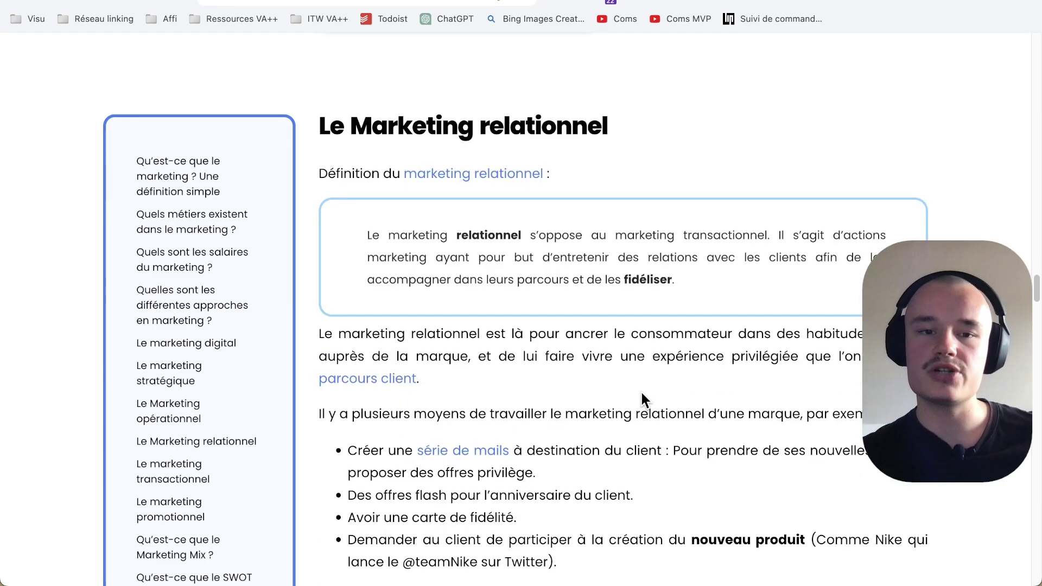
{"action": "scroll", "coordinate": [646, 376], "scroll_direction": "down", "scroll_amount": 1}
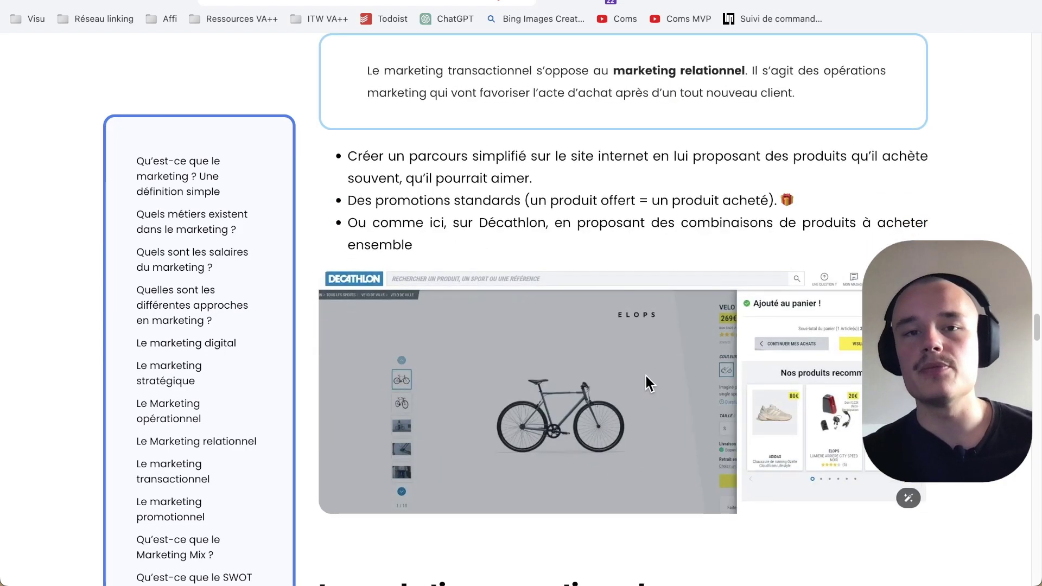
{"action": "scroll", "coordinate": [640, 356], "scroll_direction": "down", "scroll_amount": 8}
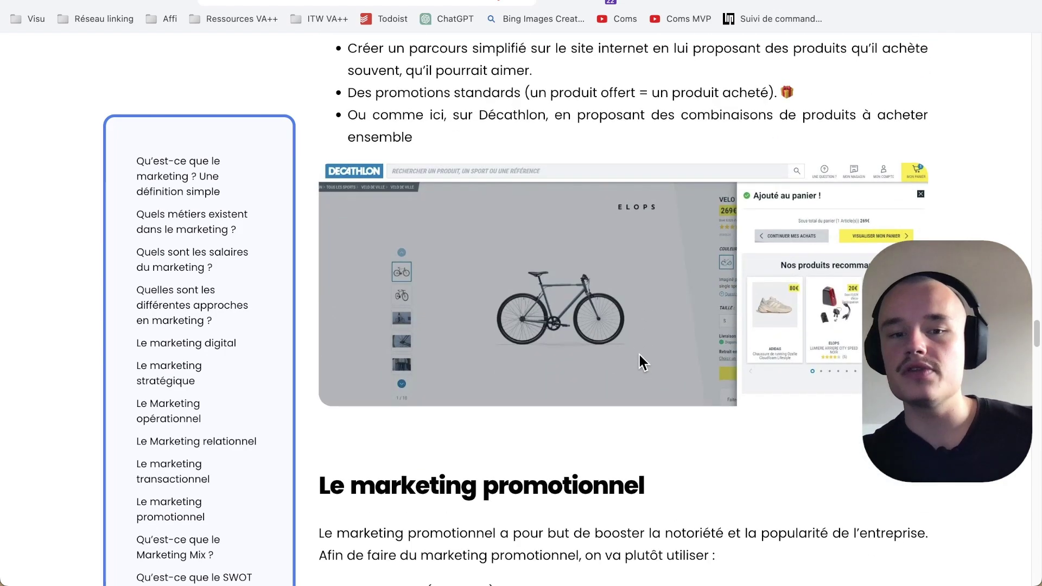
{"action": "scroll", "coordinate": [650, 338], "scroll_direction": "down", "scroll_amount": 9}
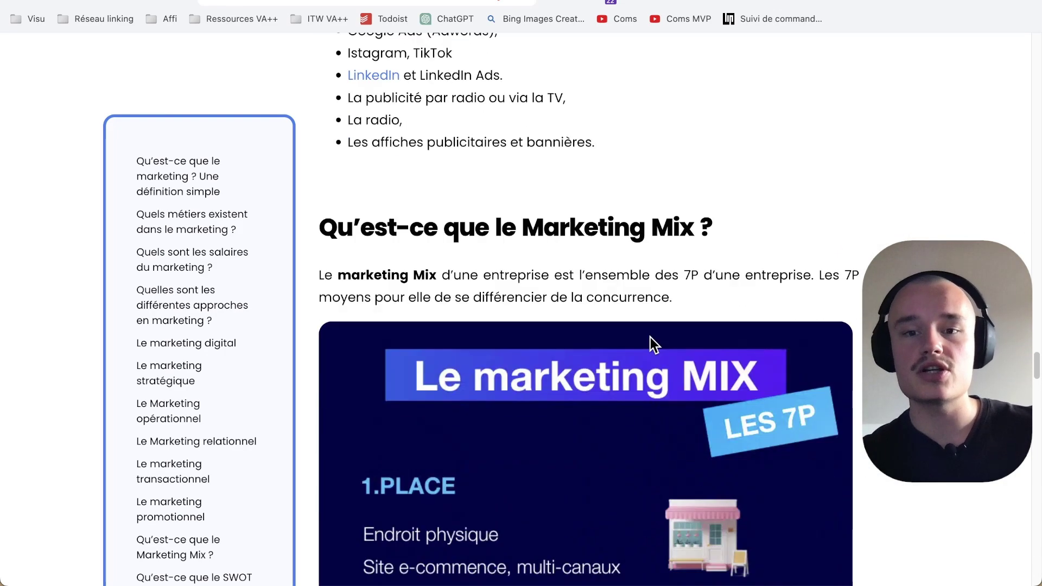
{"action": "scroll", "coordinate": [649, 340], "scroll_direction": "down", "scroll_amount": 13}
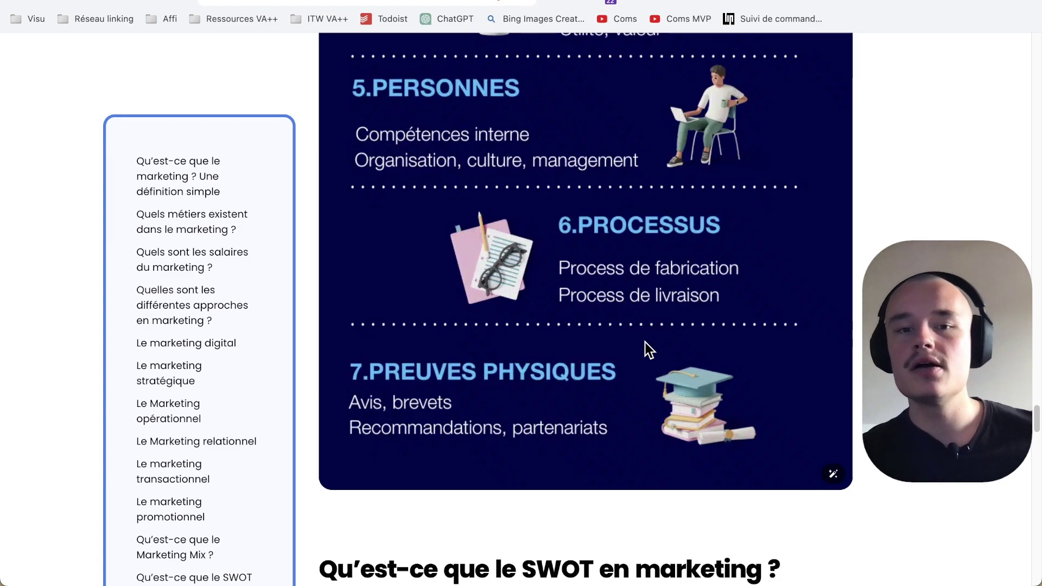
{"action": "scroll", "coordinate": [646, 342], "scroll_direction": "down", "scroll_amount": 20}
{"action": "scroll", "coordinate": [624, 299], "scroll_direction": "up", "scroll_amount": 20}
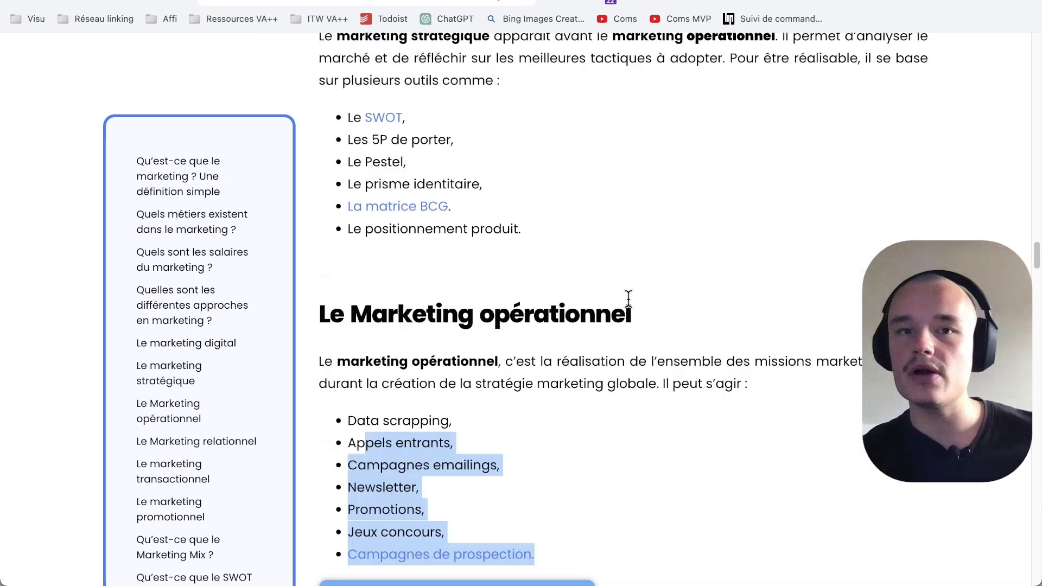
{"action": "scroll", "coordinate": [624, 299], "scroll_direction": "down", "scroll_amount": 15}
{"action": "scroll", "coordinate": [626, 302], "scroll_direction": "down", "scroll_amount": 20}
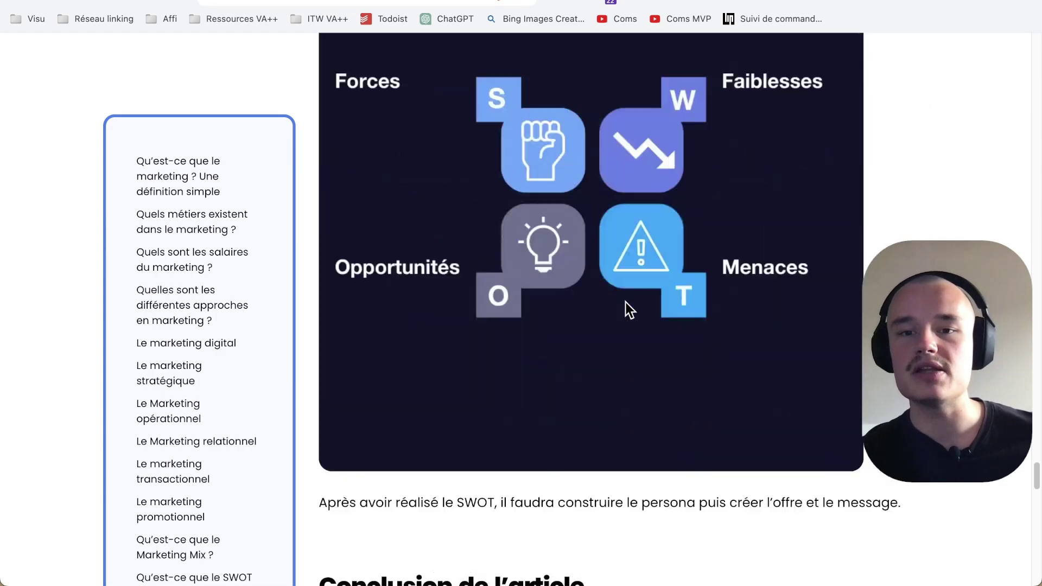
Step: Look over the three suggested articles under "Pour aller plus loin" at the end of the post
{"action": "scroll", "coordinate": [625, 301], "scroll_direction": "down", "scroll_amount": 5}
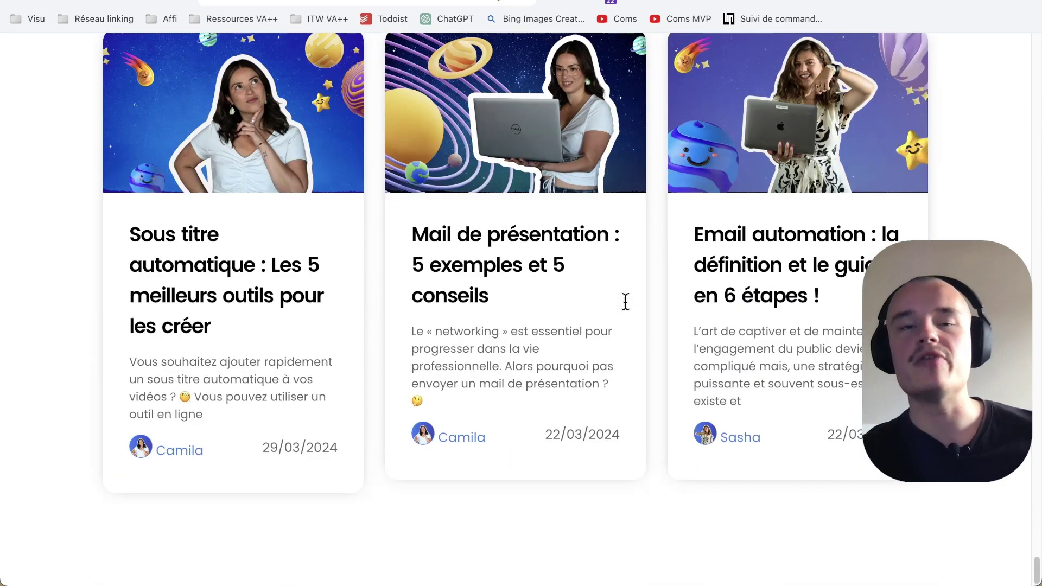
{"action": "scroll", "coordinate": [649, 282], "scroll_direction": "up", "scroll_amount": 6}
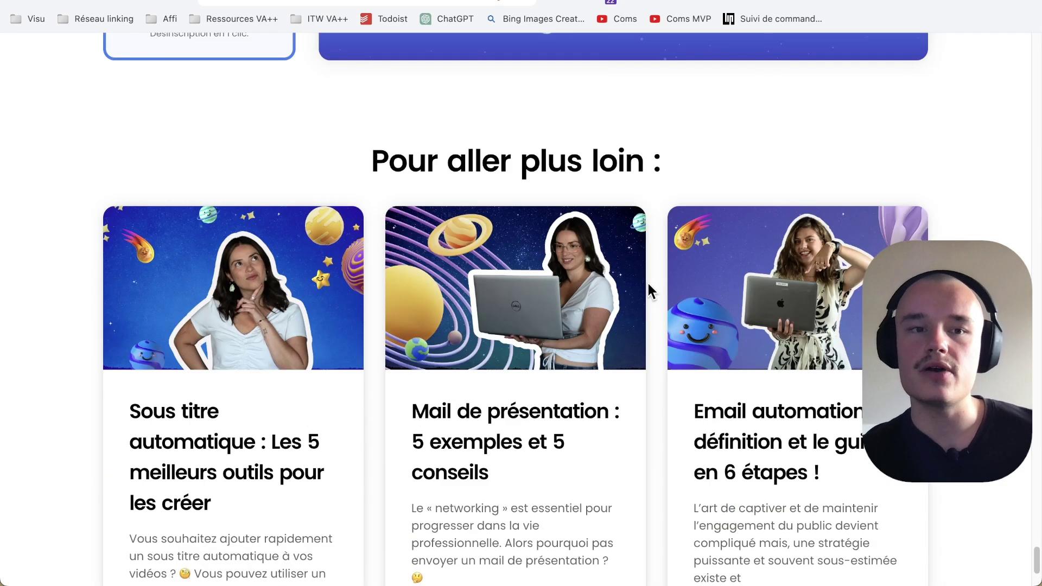
{"action": "scroll", "coordinate": [639, 272], "scroll_direction": "down", "scroll_amount": 2}
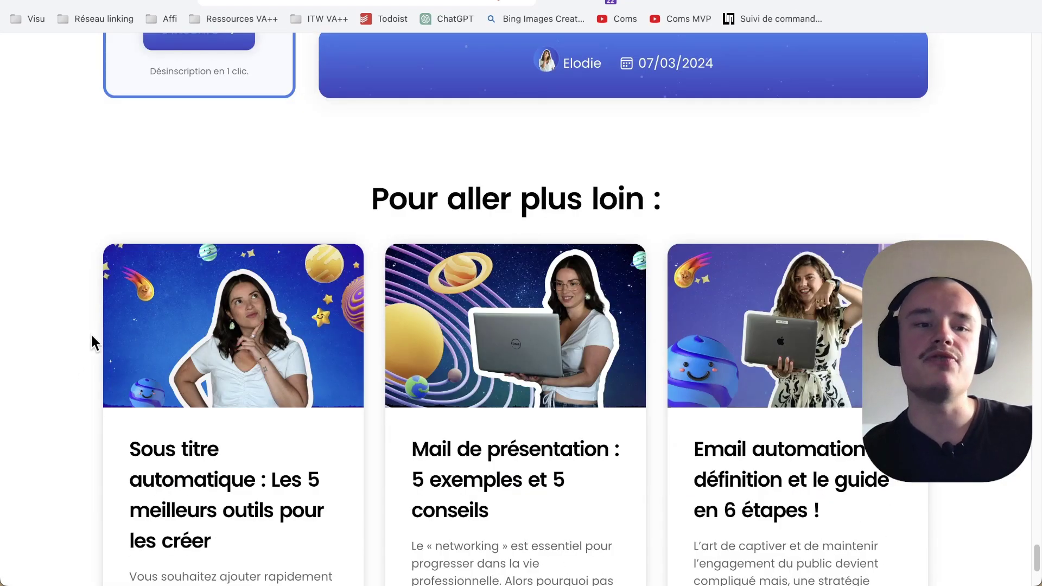
{"action": "left_click_drag", "start_coordinate": [202, 345], "coordinate": [91, 329]}
{"action": "left_click_drag", "start_coordinate": [470, 326], "coordinate": [217, 269]}
{"action": "left_click_drag", "start_coordinate": [869, 327], "coordinate": [673, 233]}
Step: Revisit the article's headline and introduction, and open the SEO extension's overview of the page's title, description, URL and canonical
{"action": "scroll", "coordinate": [623, 173], "scroll_direction": "up", "scroll_amount": 15}
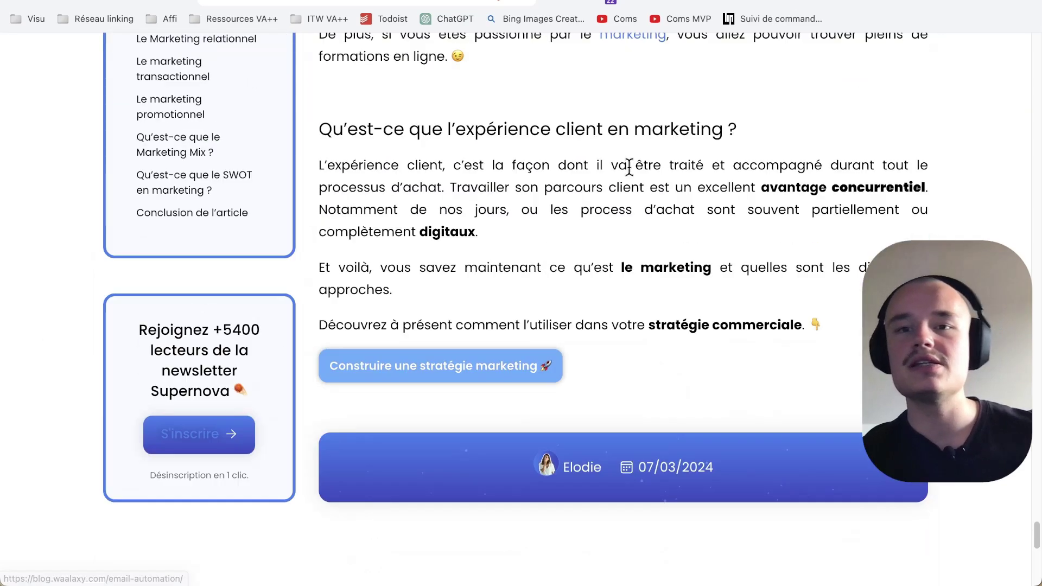
{"action": "scroll", "coordinate": [623, 191], "scroll_direction": "up", "scroll_amount": 15}
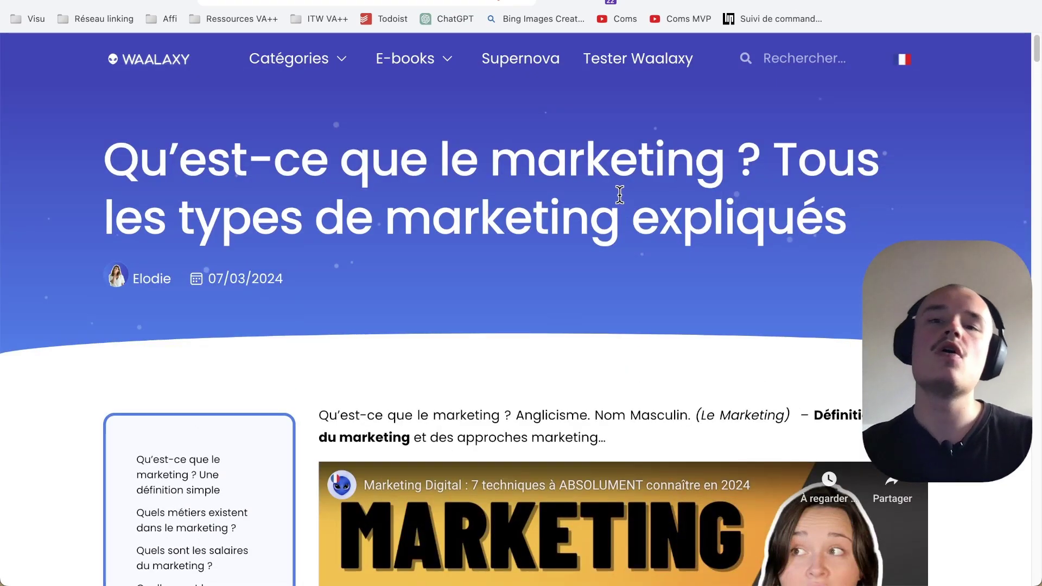
{"action": "scroll", "coordinate": [596, 195], "scroll_direction": "down", "scroll_amount": 10}
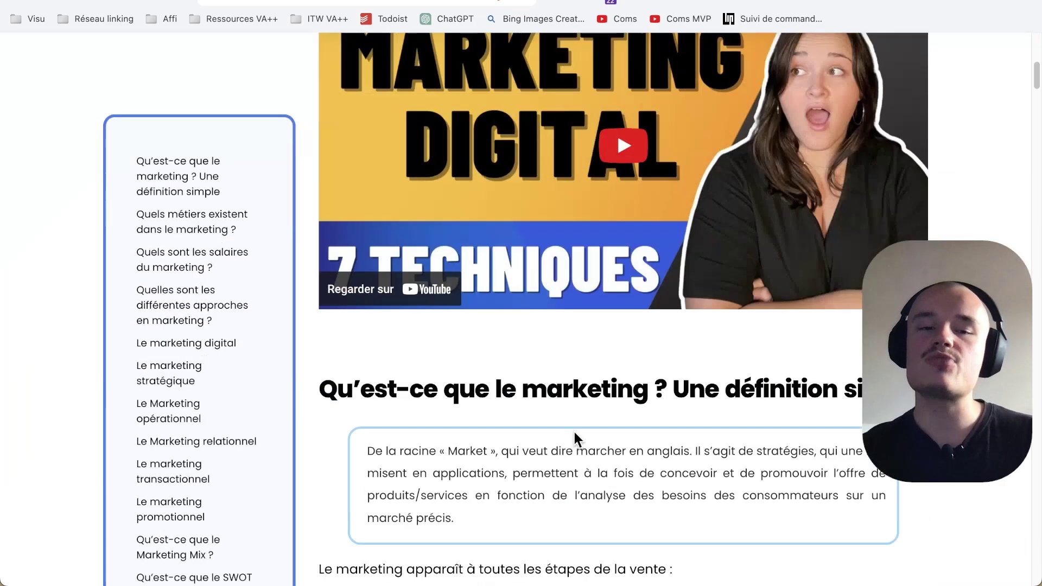
{"action": "scroll", "coordinate": [694, 330], "scroll_direction": "up", "scroll_amount": 10}
{"action": "scroll", "coordinate": [694, 330], "scroll_direction": "down", "scroll_amount": 8}
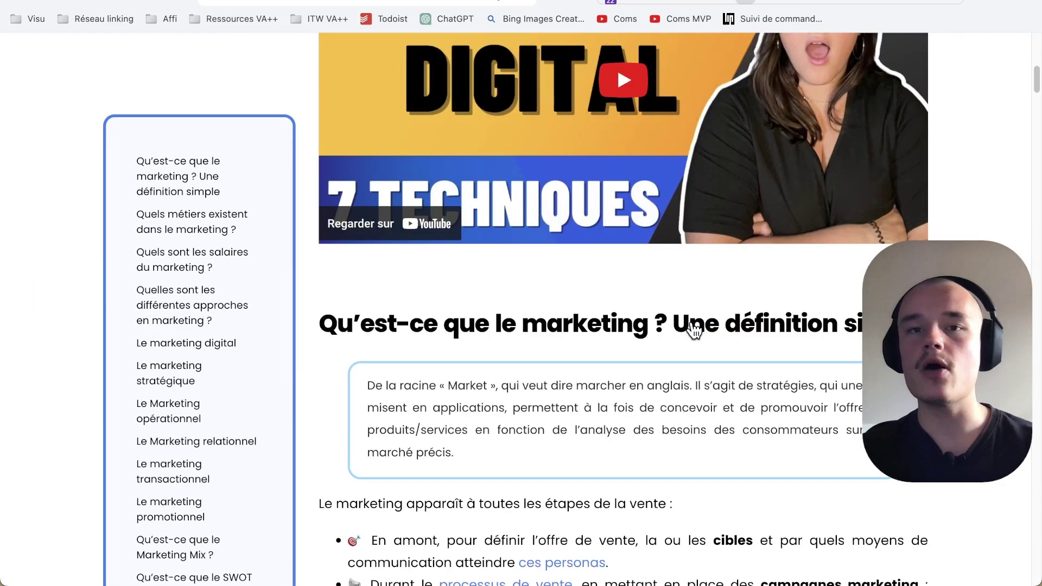
{"action": "left_click", "coordinate": [743, 2]}
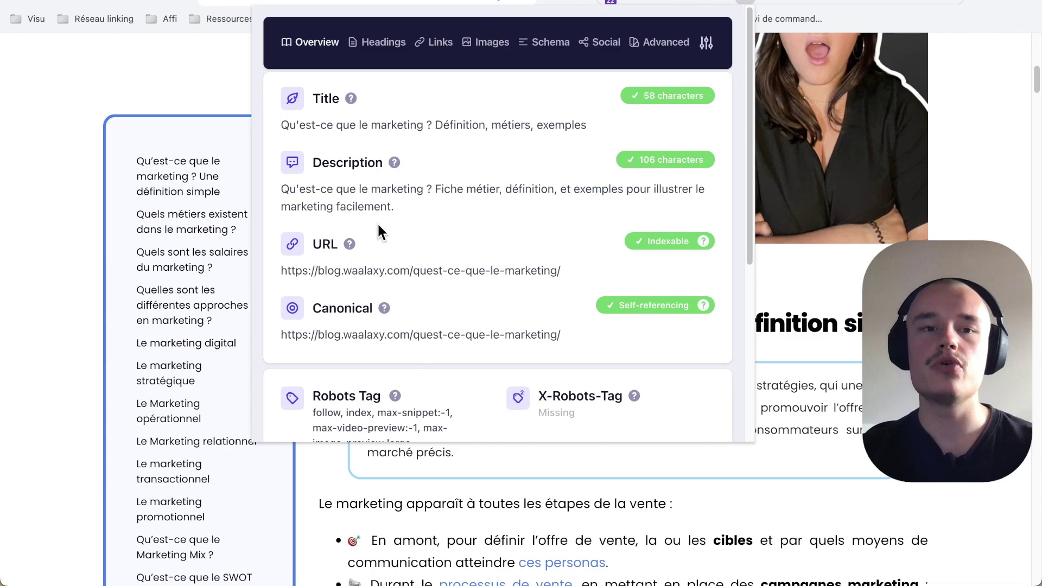
Step: Highlight the page title in the SEO overview, singling out the phrase "Définition, métiers, exemples"
{"action": "double_click", "coordinate": [343, 126]}
{"action": "double_click", "coordinate": [308, 125]}
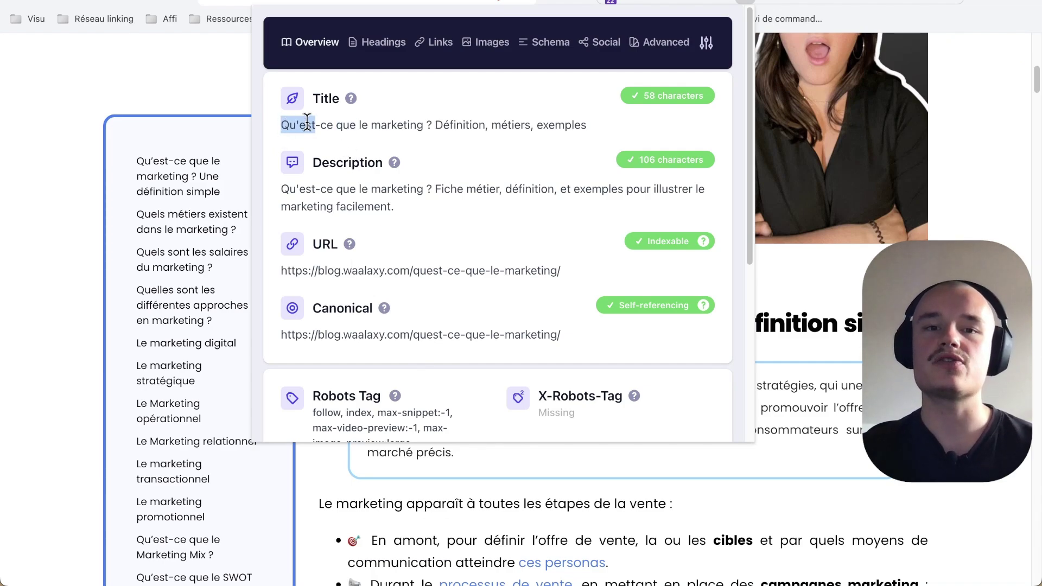
{"action": "left_click_drag", "start_coordinate": [439, 116], "coordinate": [547, 116]}
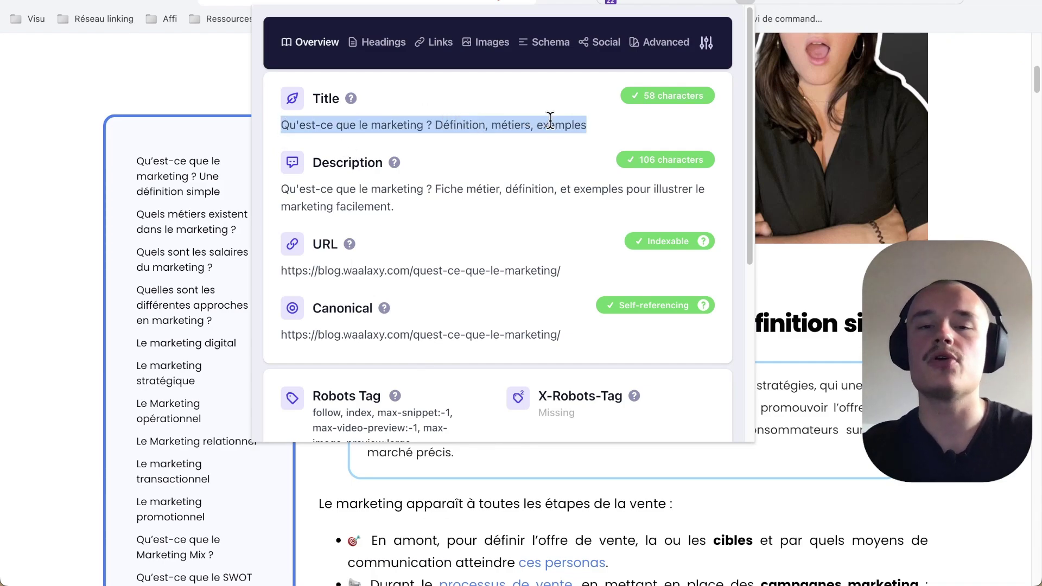
{"action": "left_click_drag", "start_coordinate": [436, 125], "coordinate": [608, 133]}
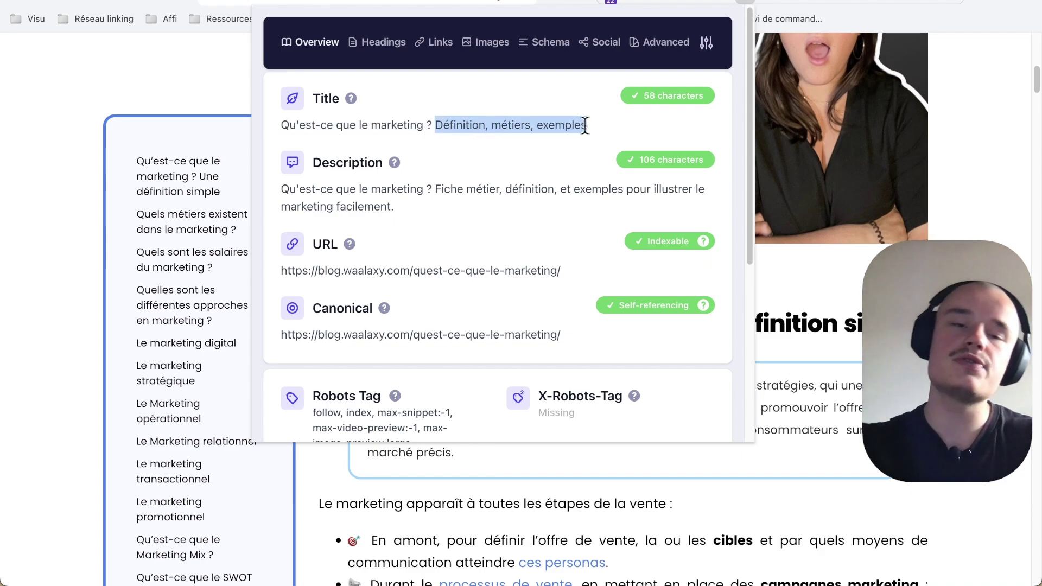
Step: Examine the title's individual keywords "marketing", "Définition", "métiers" and "exemples", along with the meta description
{"action": "double_click", "coordinate": [391, 125]}
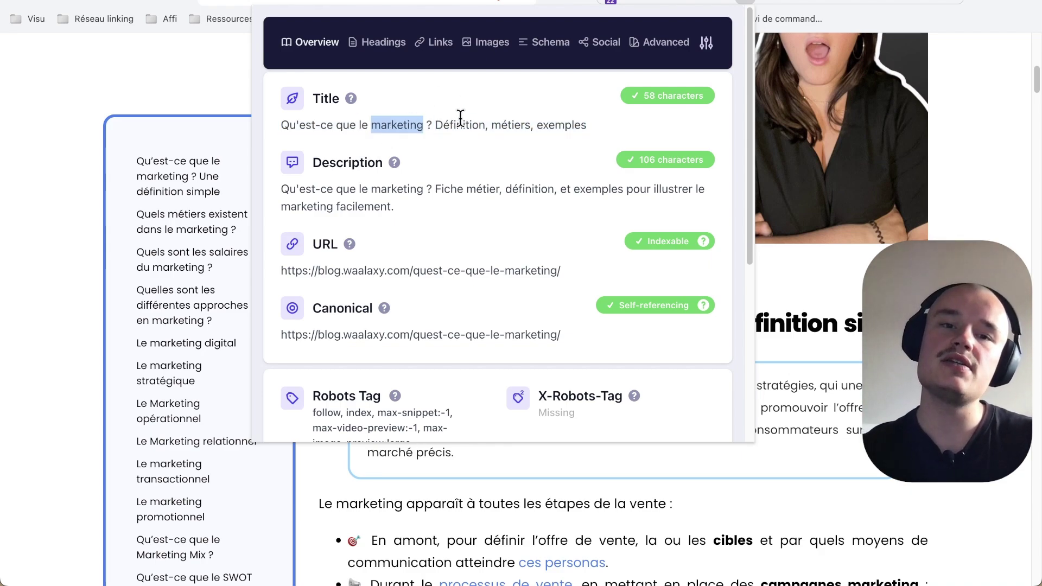
{"action": "double_click", "coordinate": [458, 124]}
{"action": "double_click", "coordinate": [410, 126]}
{"action": "double_click", "coordinate": [519, 124]}
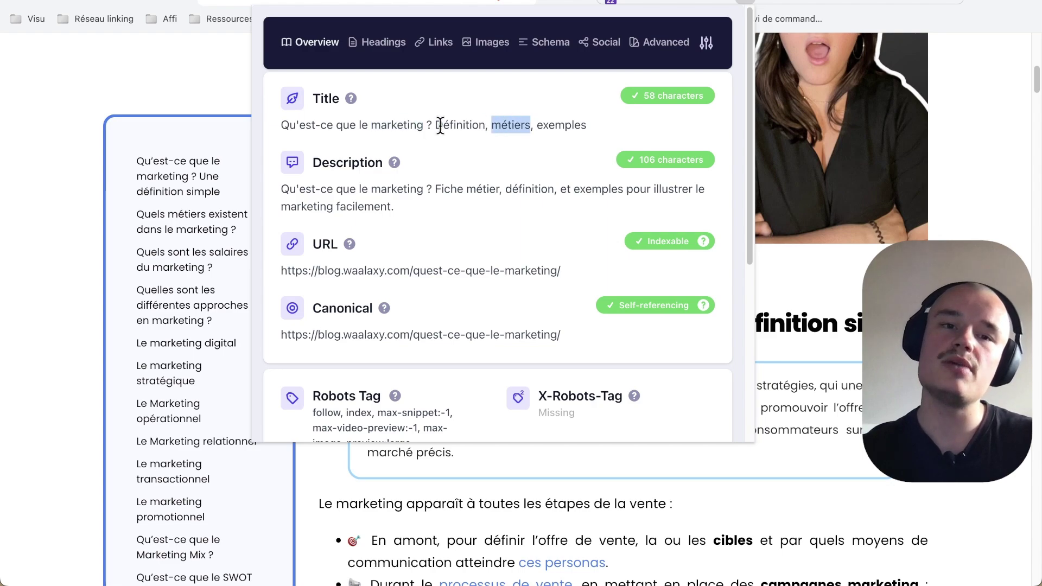
{"action": "double_click", "coordinate": [407, 125]}
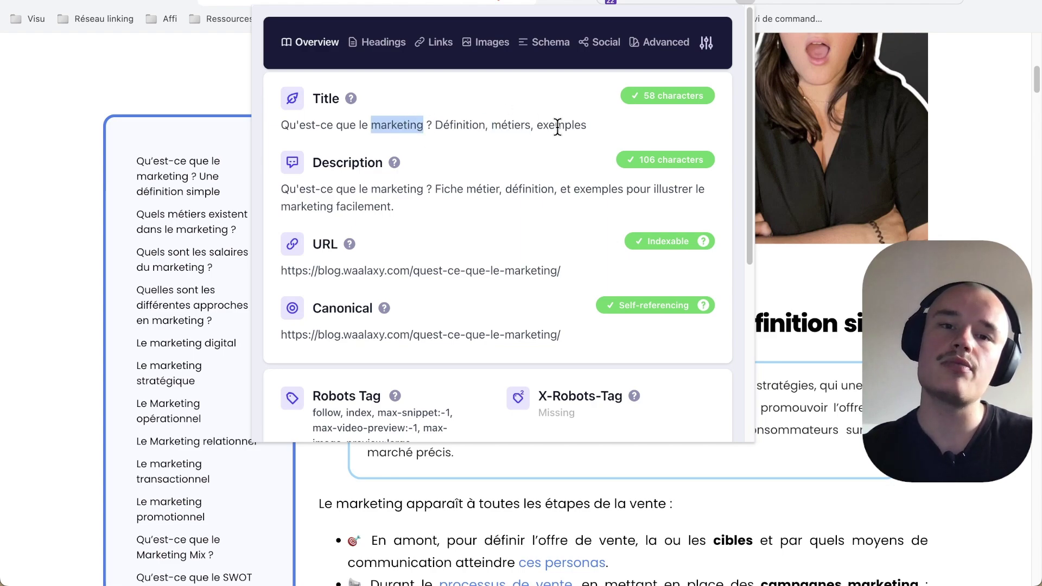
{"action": "double_click", "coordinate": [558, 126]}
{"action": "left_click_drag", "start_coordinate": [305, 125], "coordinate": [423, 125]}
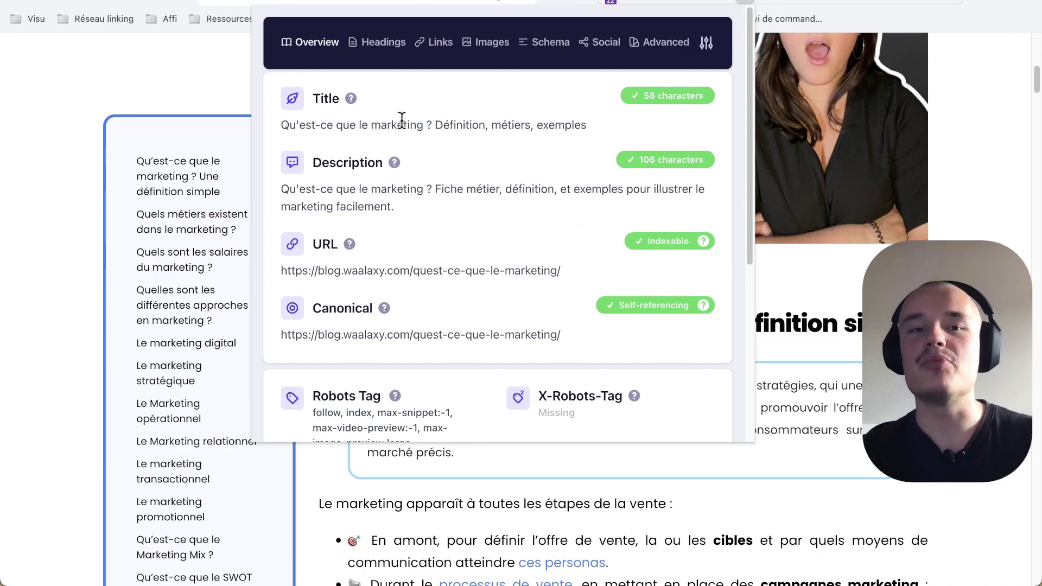
{"action": "double_click", "coordinate": [400, 124]}
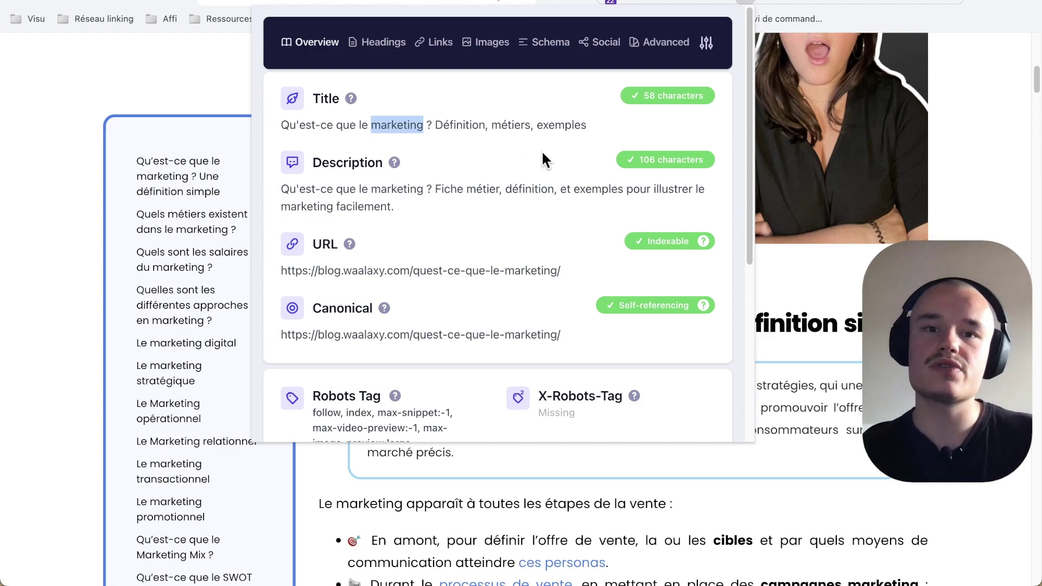
{"action": "double_click", "coordinate": [561, 124]}
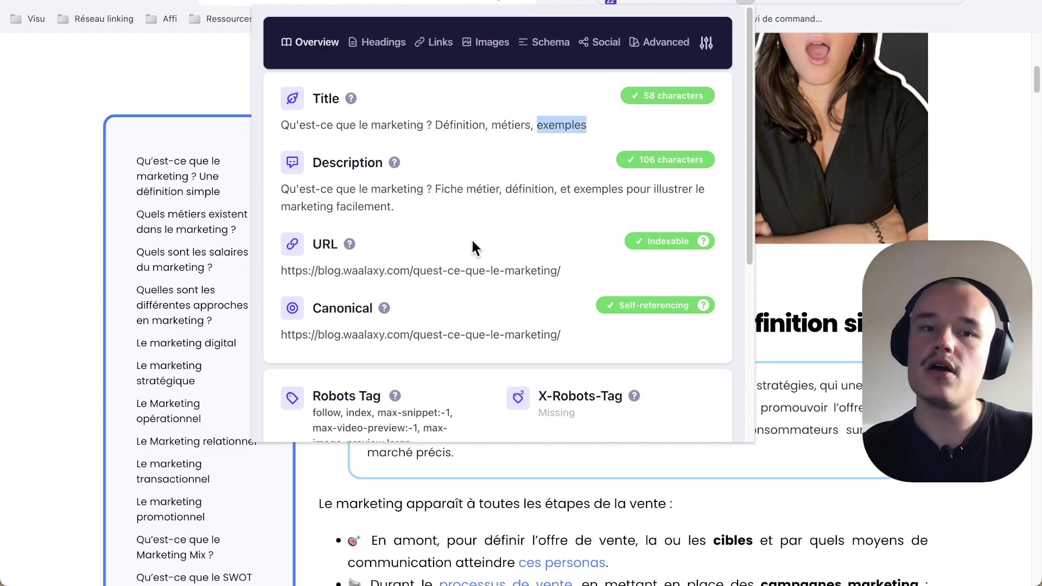
{"action": "triple_click", "coordinate": [437, 190]}
Step: Open the page's heading outline and review its hierarchy from the H1 to the closing H2 headings
{"action": "left_click", "coordinate": [383, 51]}
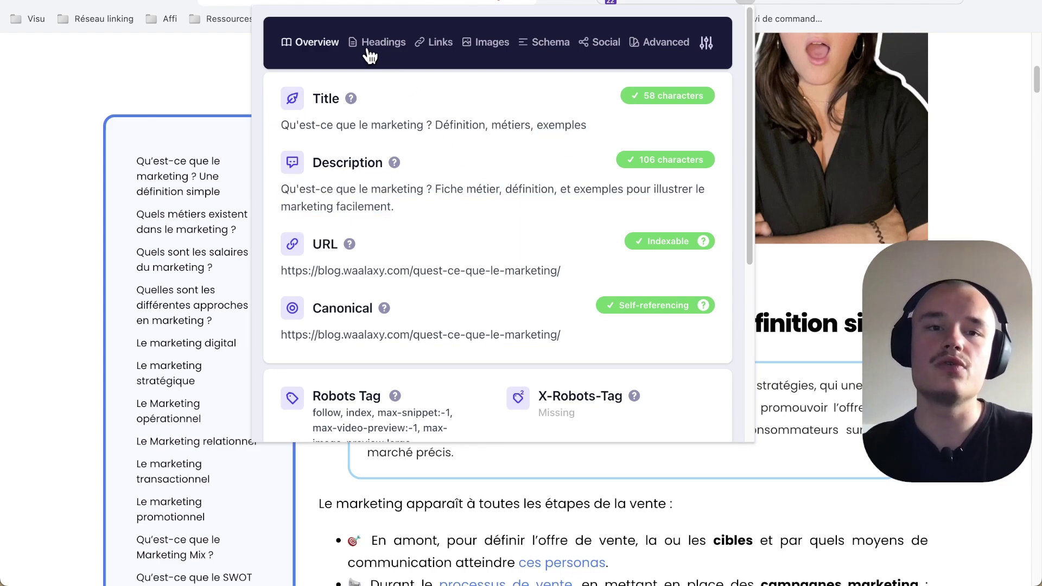
{"action": "left_click", "coordinate": [369, 55]}
{"action": "scroll", "coordinate": [343, 167], "scroll_direction": "down", "scroll_amount": 2}
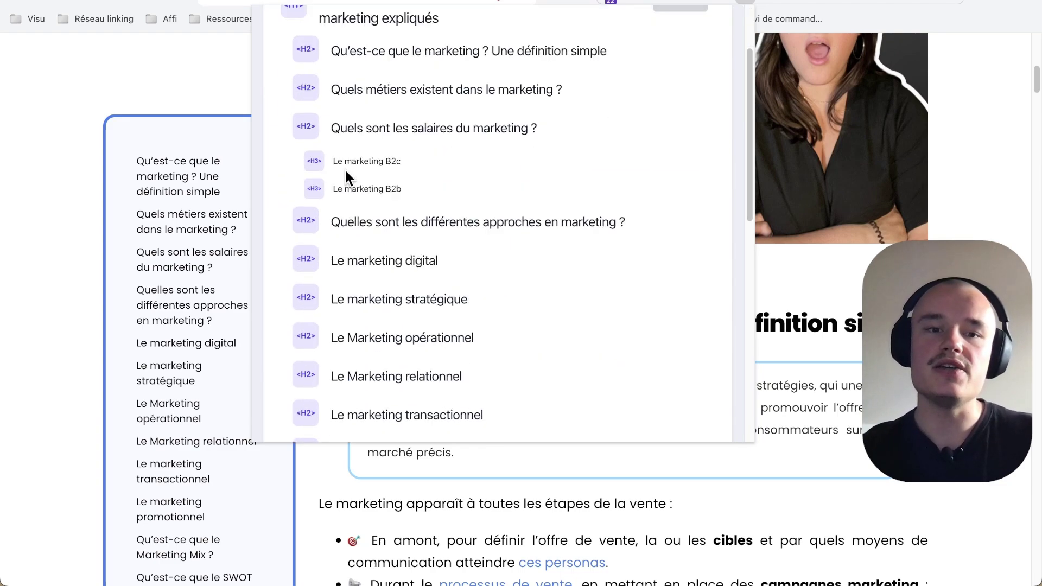
{"action": "scroll", "coordinate": [346, 172], "scroll_direction": "down", "scroll_amount": 7}
{"action": "scroll", "coordinate": [345, 174], "scroll_direction": "up", "scroll_amount": 9}
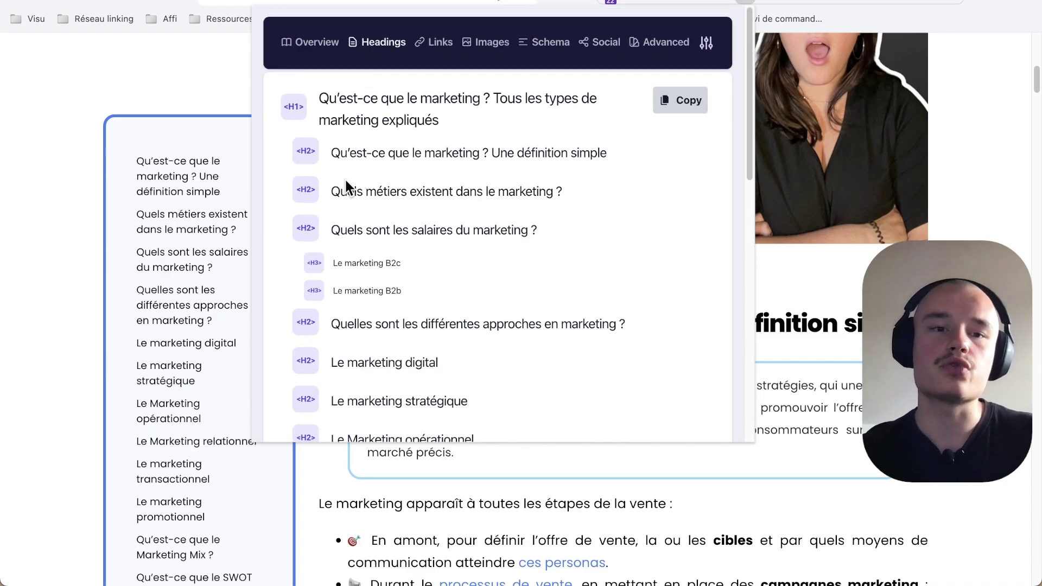
{"action": "scroll", "coordinate": [346, 185], "scroll_direction": "down", "scroll_amount": 10}
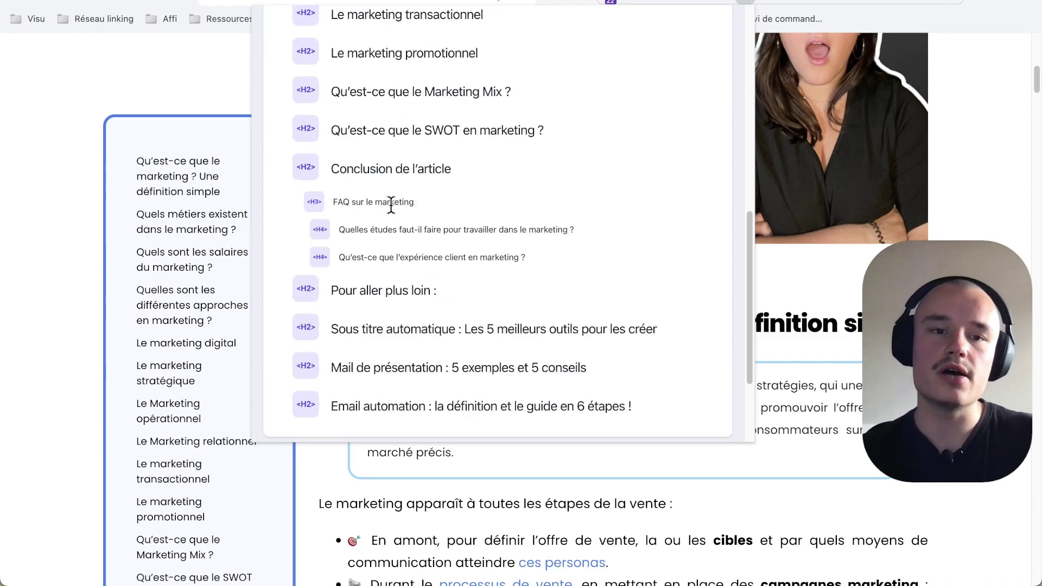
Step: Highlight the H3 "FAQ sur le marketing" and compare its placement with the H2 "Conclusion de l'article"
{"action": "triple_click", "coordinate": [390, 203]}
{"action": "left_click", "coordinate": [372, 196]}
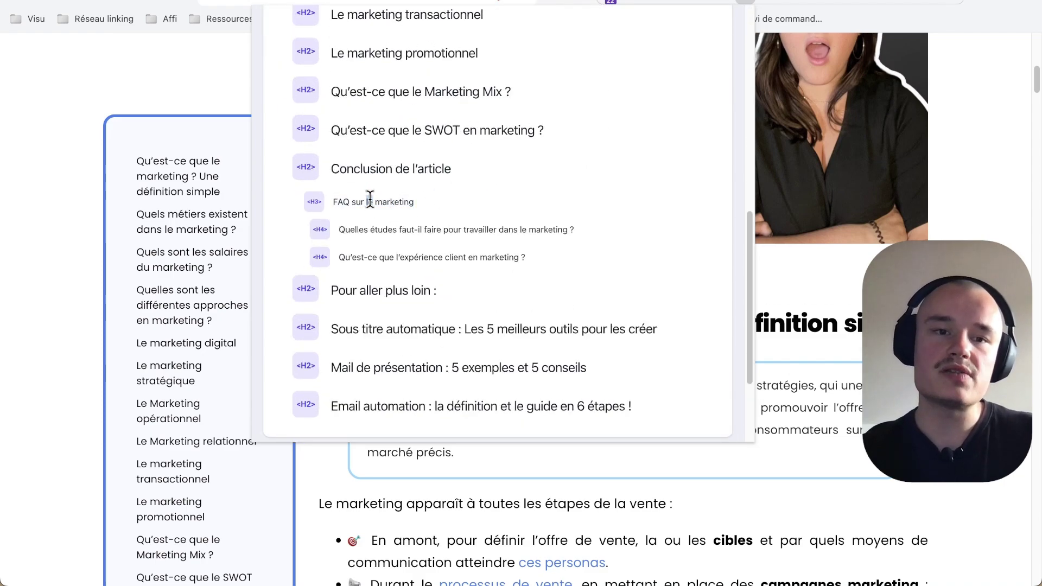
{"action": "triple_click", "coordinate": [387, 199]}
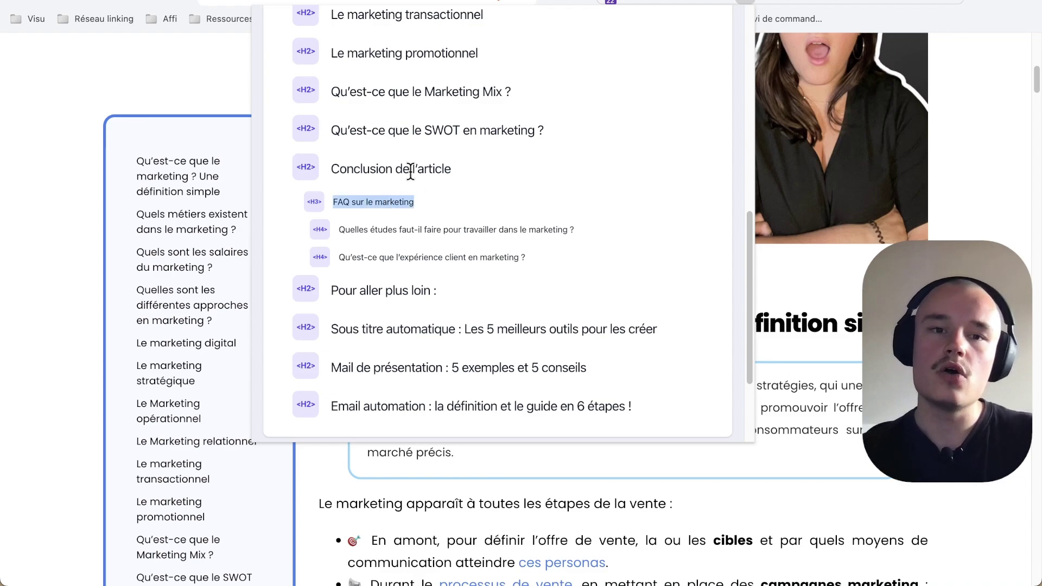
{"action": "left_click", "coordinate": [410, 172]}
{"action": "triple_click", "coordinate": [380, 206]}
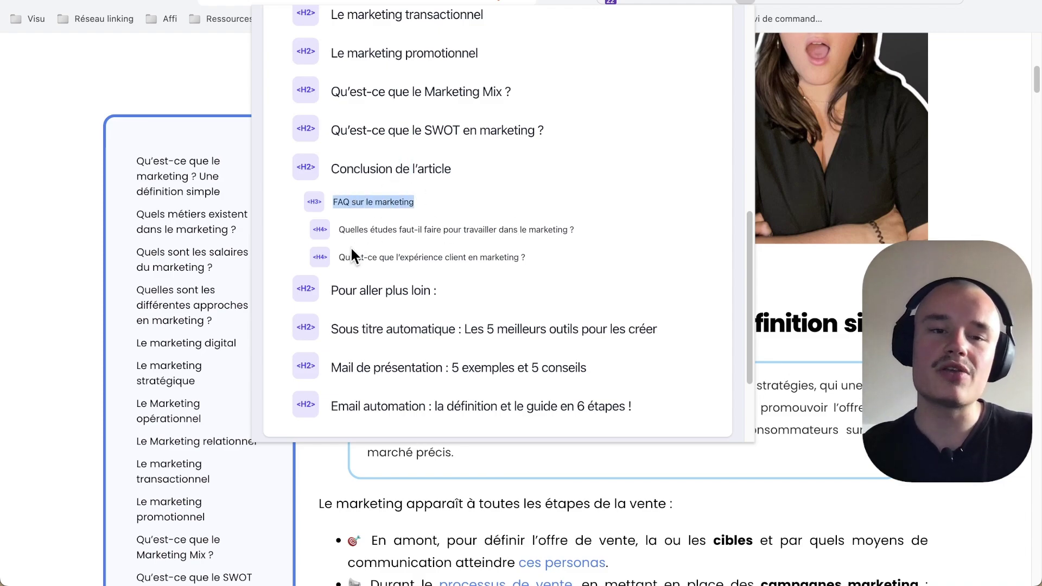
Step: Recheck the heading outline from the salaries section to the end, highlighting the FAQ headings and "Pour aller plus loin :"
{"action": "scroll", "coordinate": [352, 249], "scroll_direction": "down", "scroll_amount": 3}
{"action": "scroll", "coordinate": [353, 251], "scroll_direction": "up", "scroll_amount": 15}
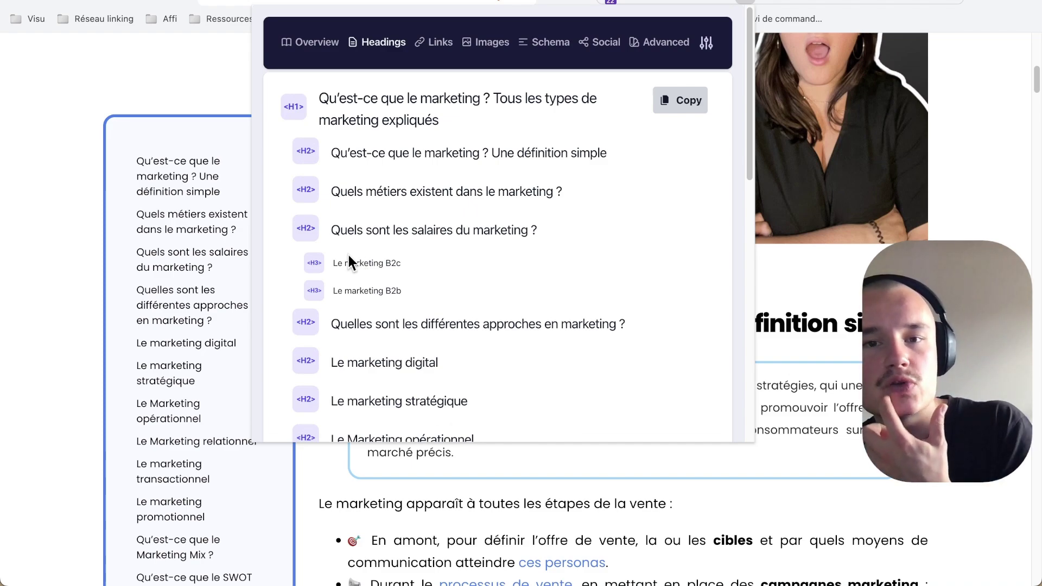
{"action": "double_click", "coordinate": [463, 230]}
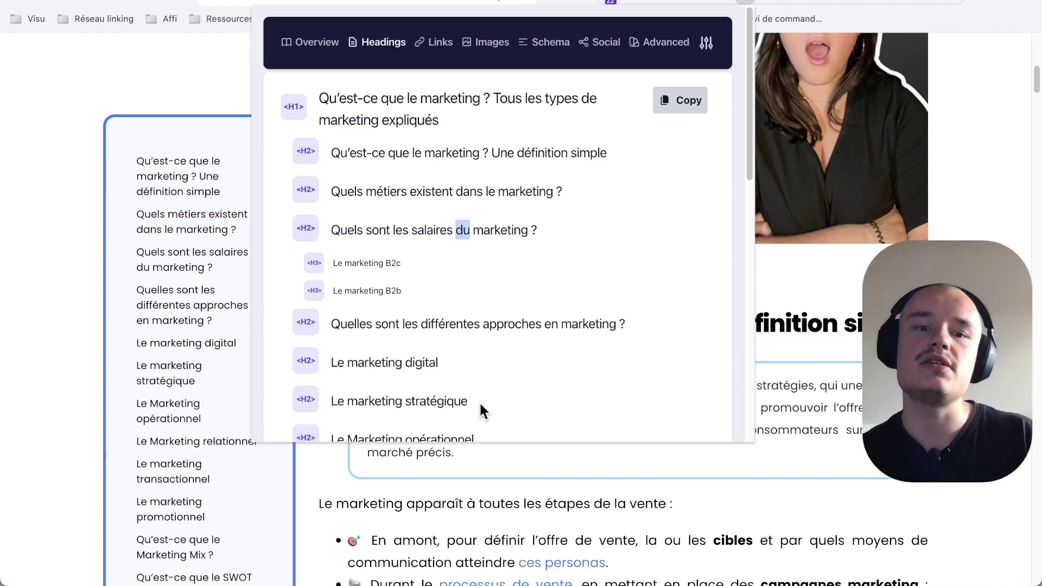
{"action": "scroll", "coordinate": [472, 385], "scroll_direction": "down", "scroll_amount": 5}
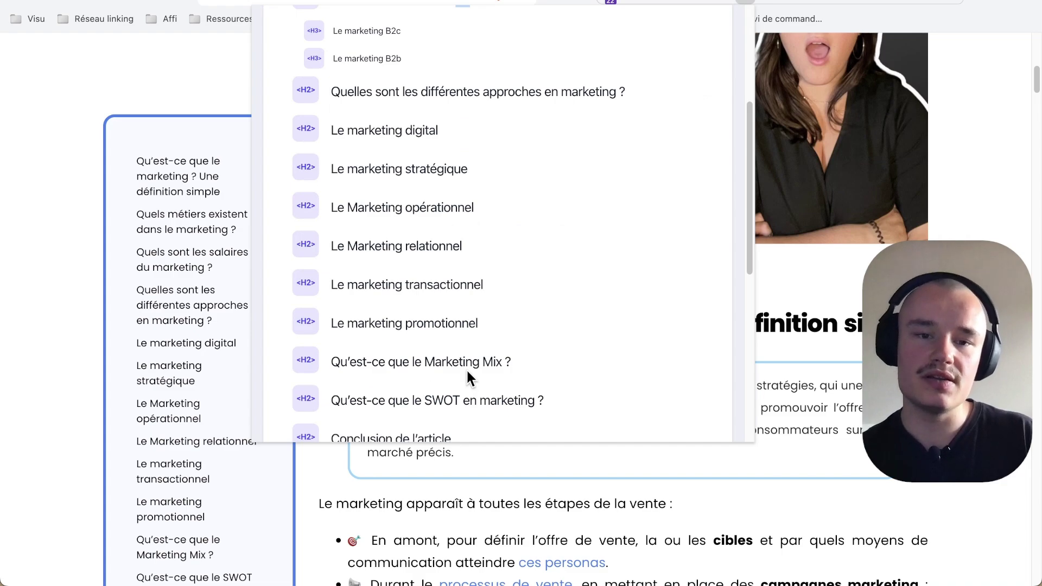
{"action": "scroll", "coordinate": [467, 369], "scroll_direction": "down", "scroll_amount": 3}
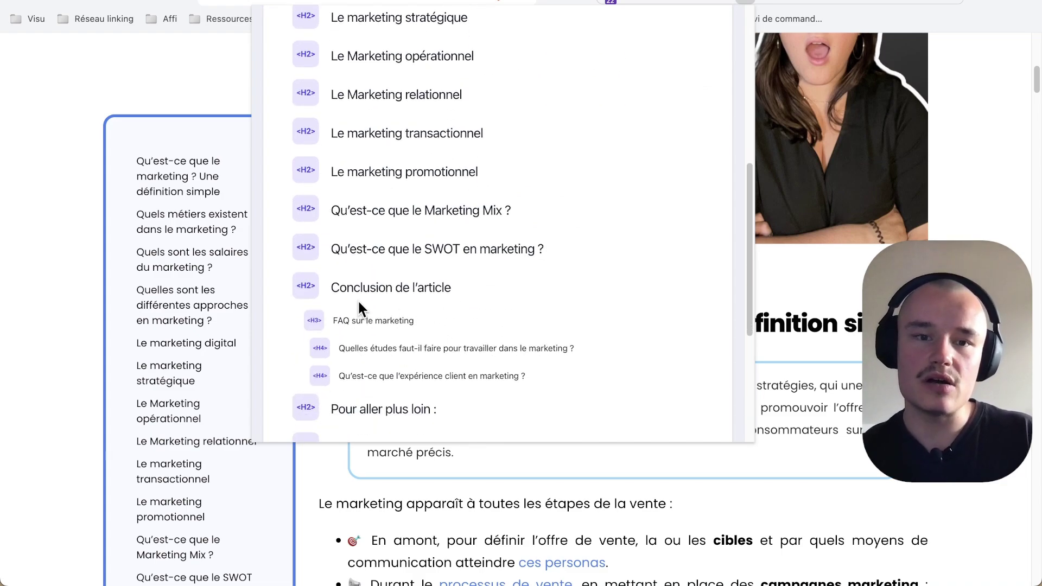
{"action": "left_click_drag", "start_coordinate": [449, 329], "coordinate": [567, 393]}
{"action": "scroll", "coordinate": [565, 385], "scroll_direction": "down", "scroll_amount": 5}
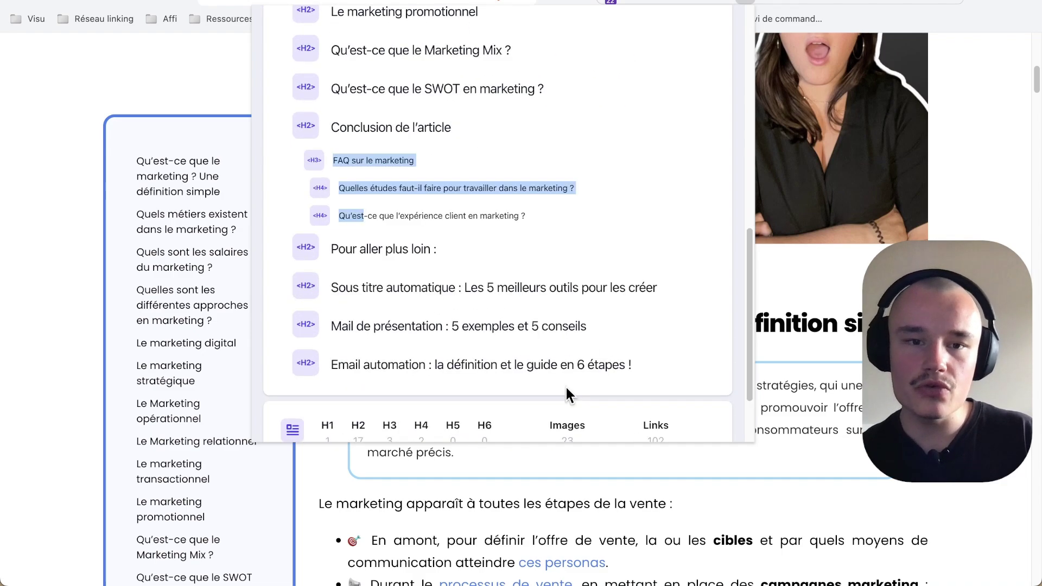
{"action": "triple_click", "coordinate": [411, 147]}
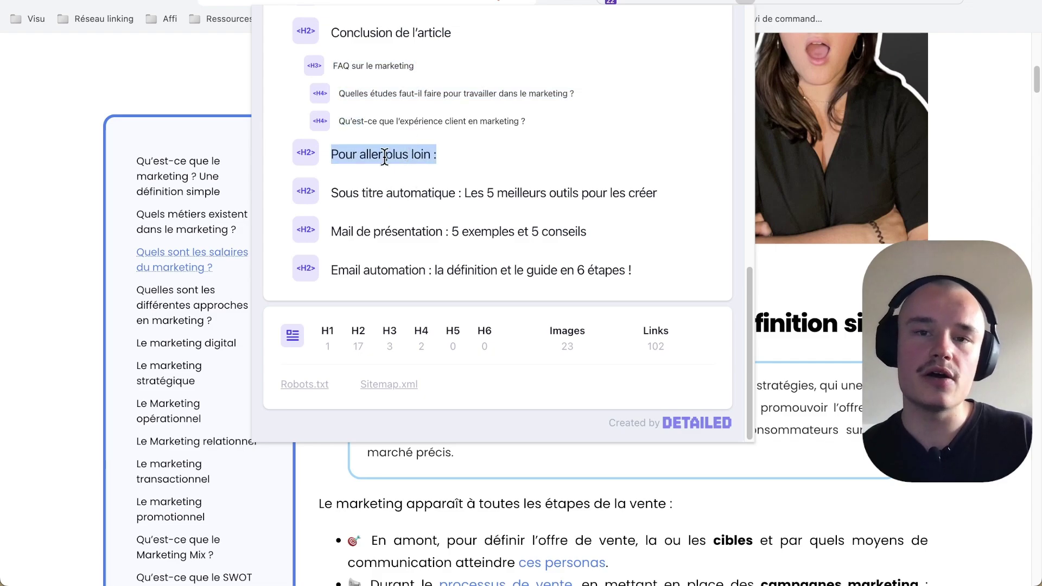
Step: Close the SEO overlay and skim the article from its headline to "Le Marketing opérationnel", clearing the text selection there
{"action": "left_click", "coordinate": [4, 237]}
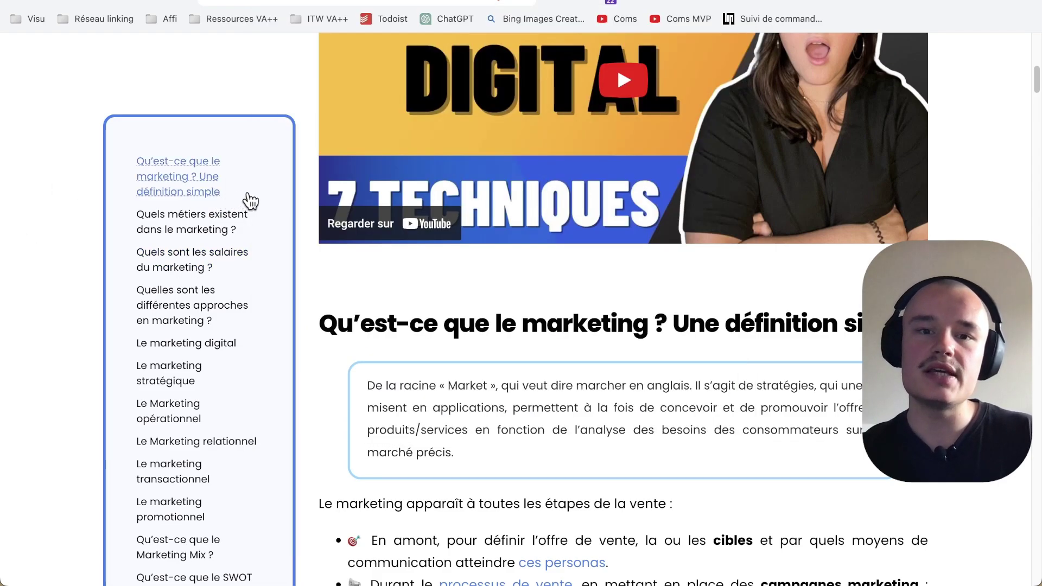
{"action": "scroll", "coordinate": [372, 297], "scroll_direction": "down", "scroll_amount": 10}
{"action": "scroll", "coordinate": [374, 298], "scroll_direction": "up", "scroll_amount": 15}
{"action": "scroll", "coordinate": [375, 297], "scroll_direction": "up", "scroll_amount": 5}
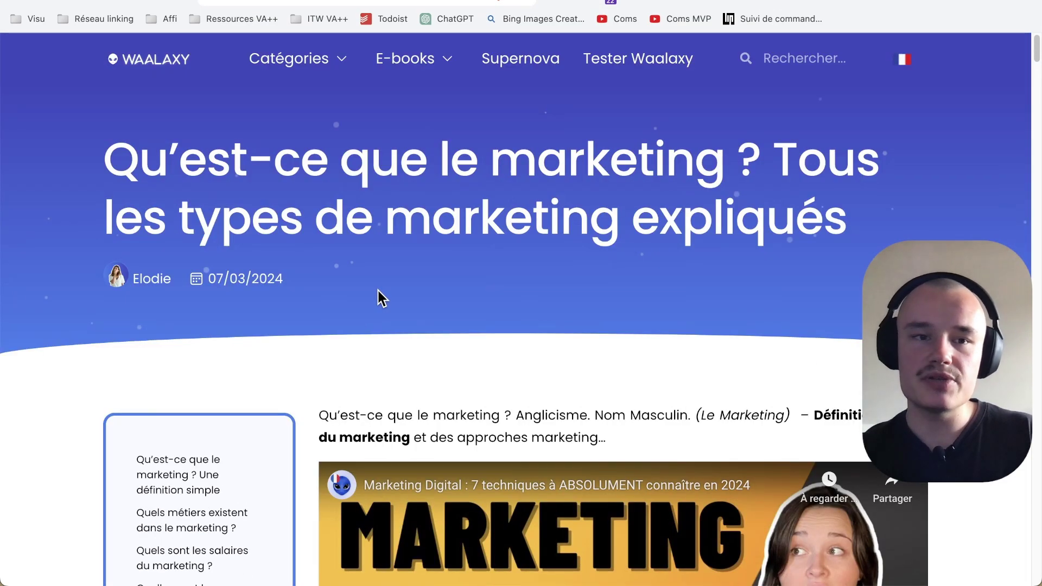
{"action": "scroll", "coordinate": [378, 296], "scroll_direction": "down", "scroll_amount": 10}
{"action": "scroll", "coordinate": [378, 298], "scroll_direction": "down", "scroll_amount": 15}
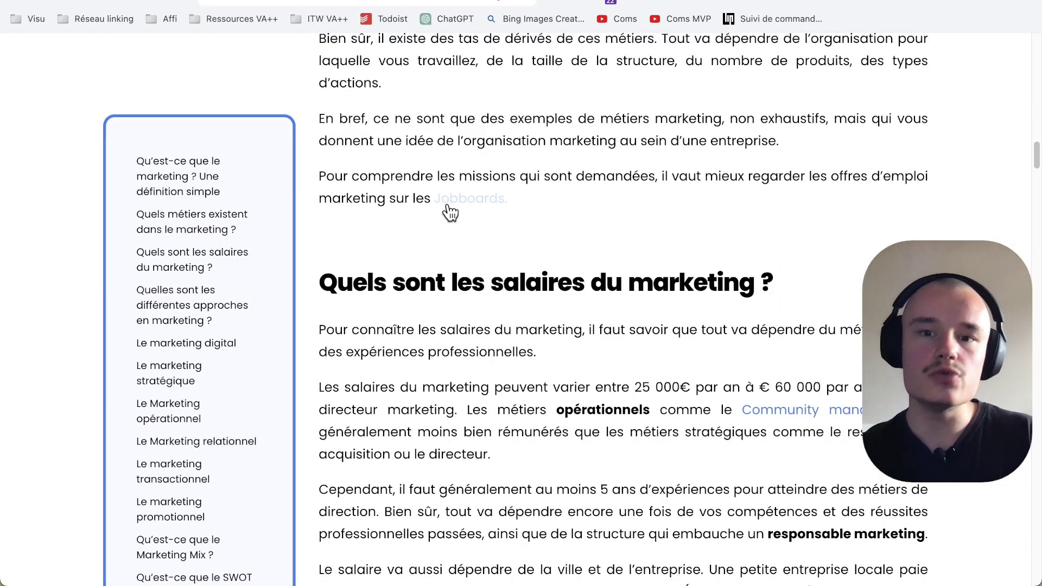
{"action": "scroll", "coordinate": [737, 407], "scroll_direction": "down", "scroll_amount": 7}
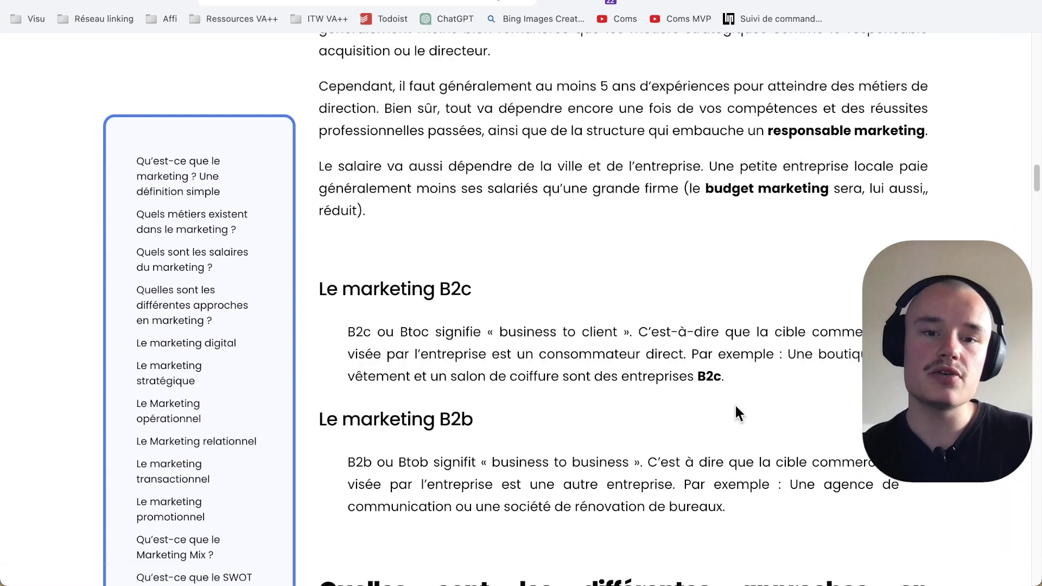
{"action": "scroll", "coordinate": [736, 407], "scroll_direction": "down", "scroll_amount": 15}
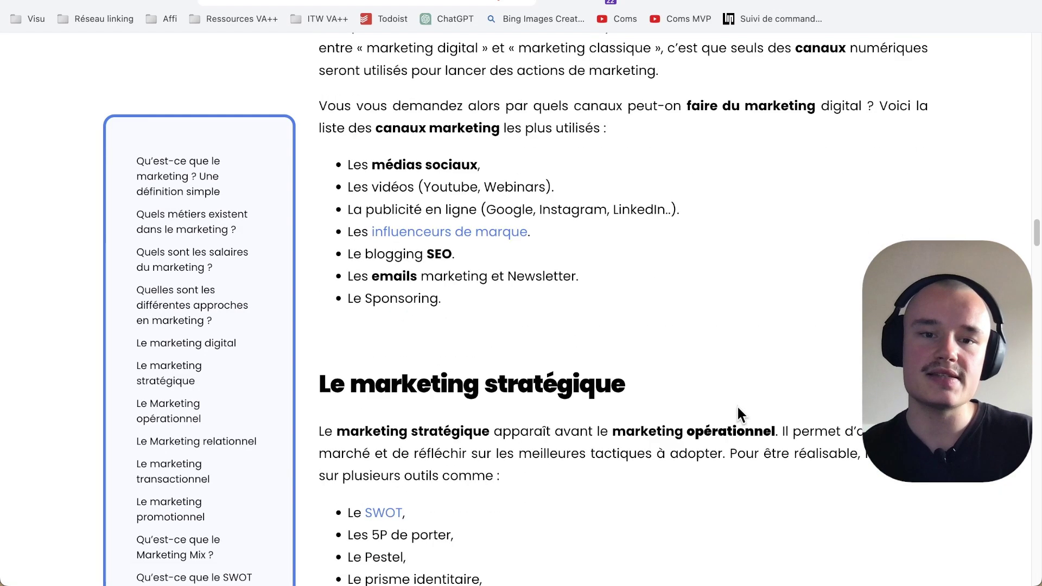
{"action": "scroll", "coordinate": [736, 410], "scroll_direction": "down", "scroll_amount": 7}
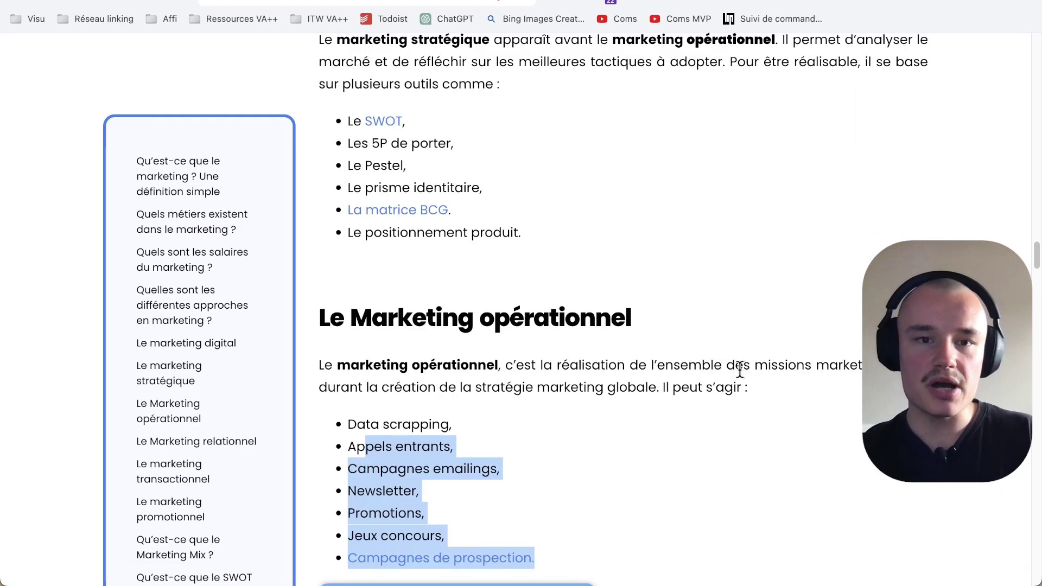
{"action": "left_click", "coordinate": [761, 253]}
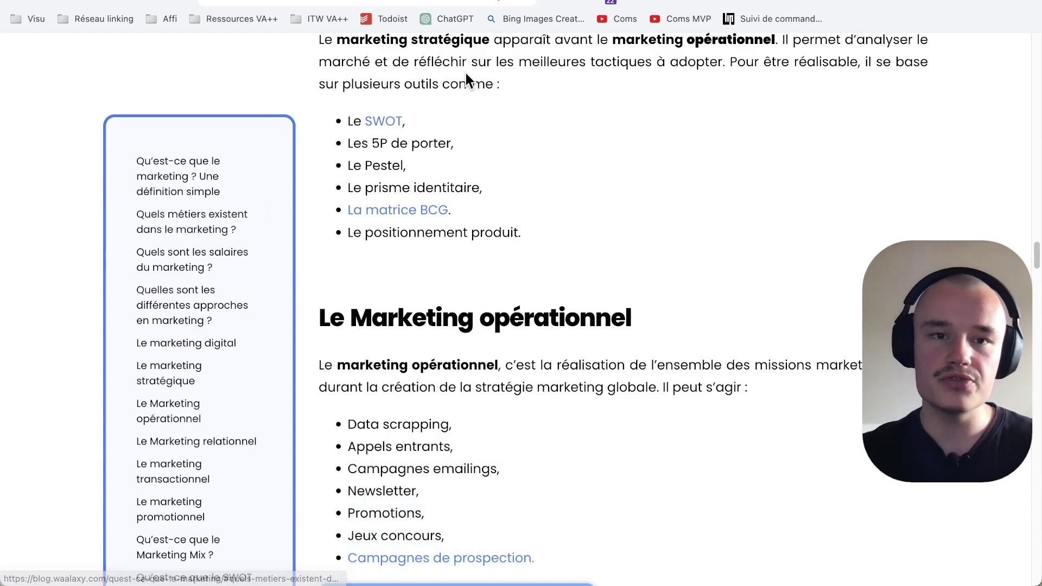
Step: Search Google in a new tab for "site:waalaxy.com marketing" and look through the first results
{"action": "key", "text": "super+t"}
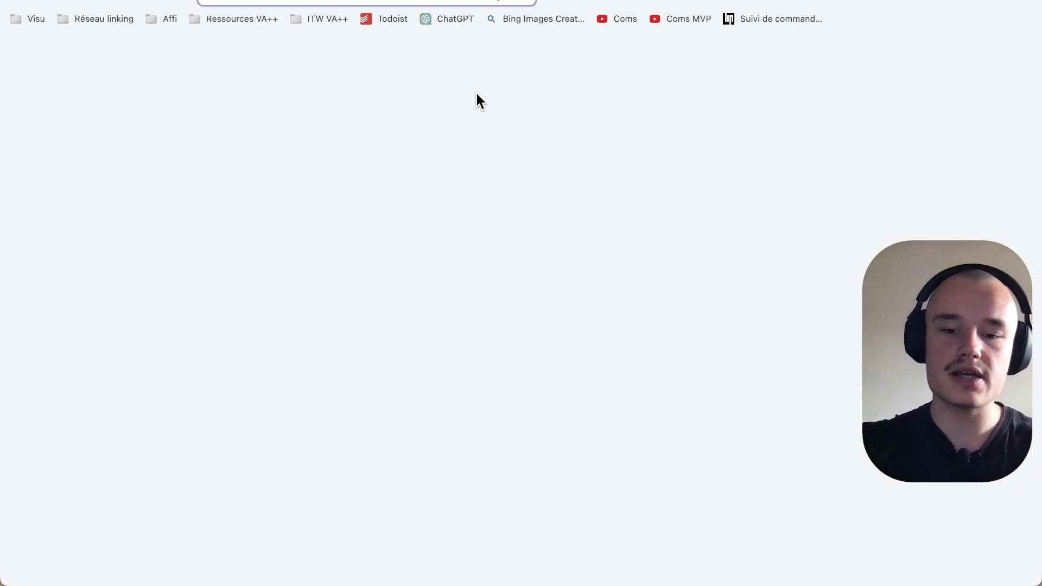
{"action": "type", "text": "site:"}
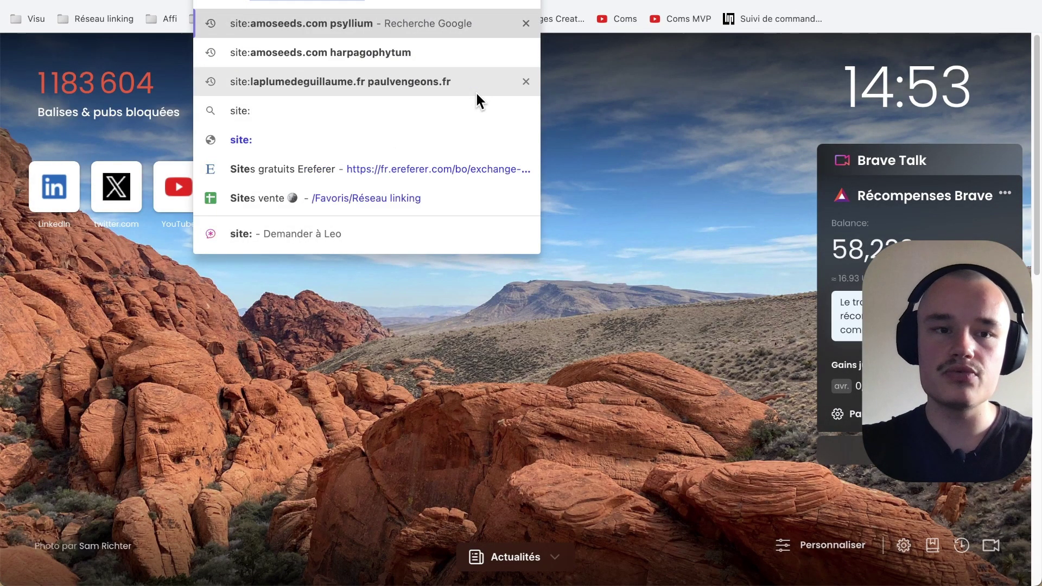
{"action": "type", "text": "waala"}
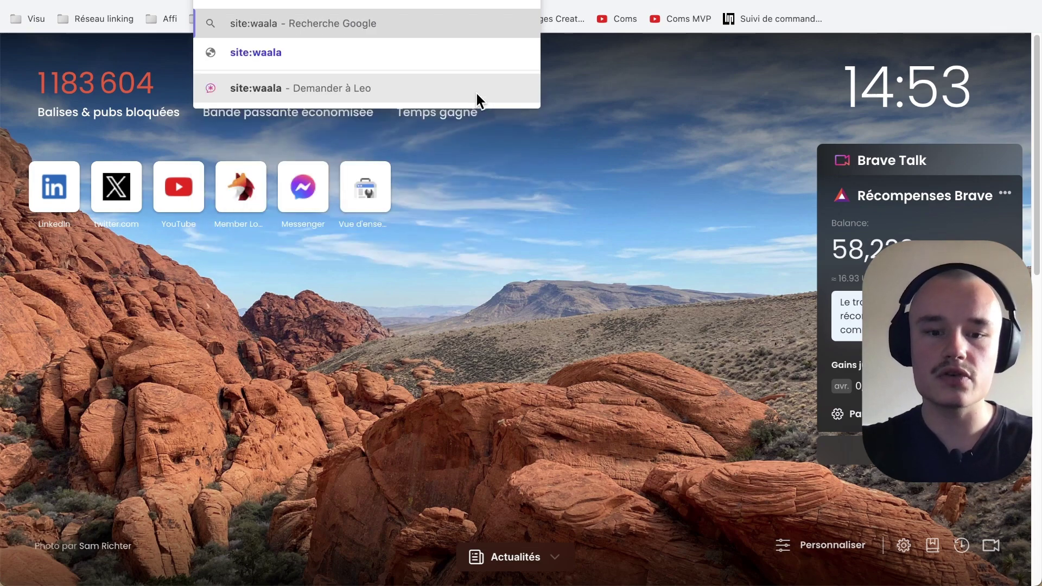
{"action": "type", "text": "xy.com marketingh"}
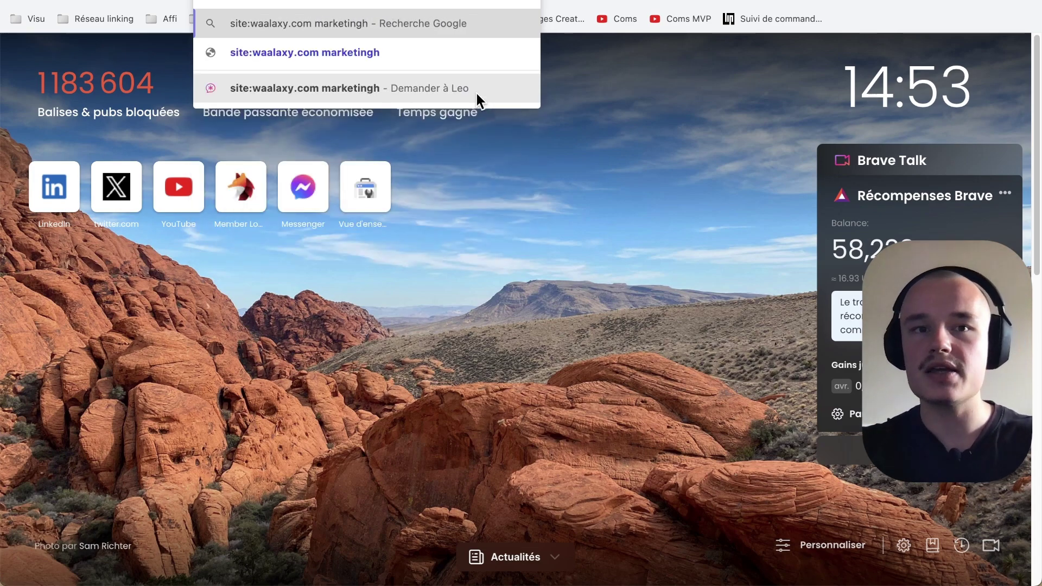
{"action": "key", "text": "Return"}
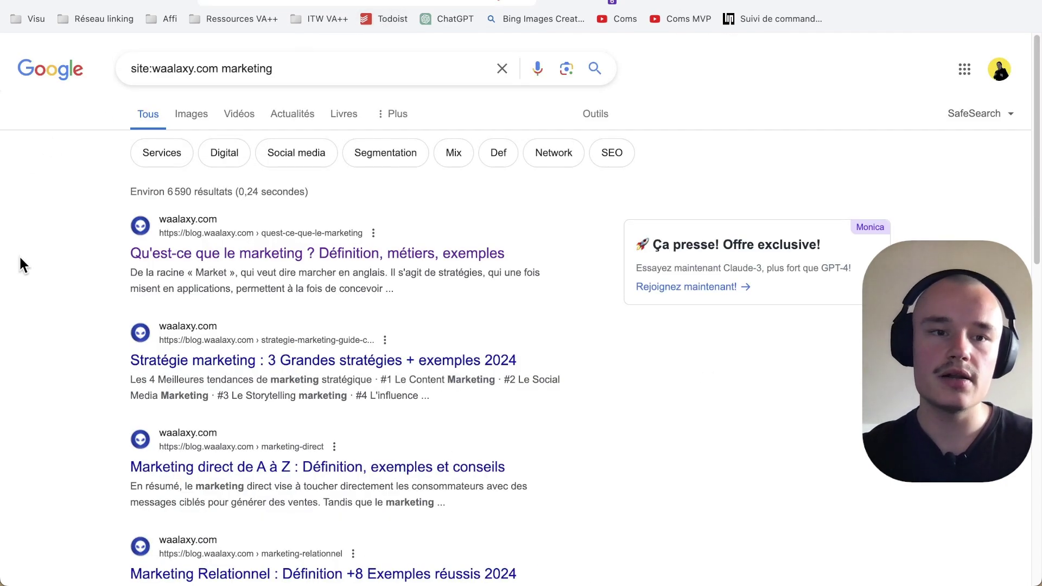
{"action": "scroll", "coordinate": [49, 266], "scroll_direction": "down", "scroll_amount": 3}
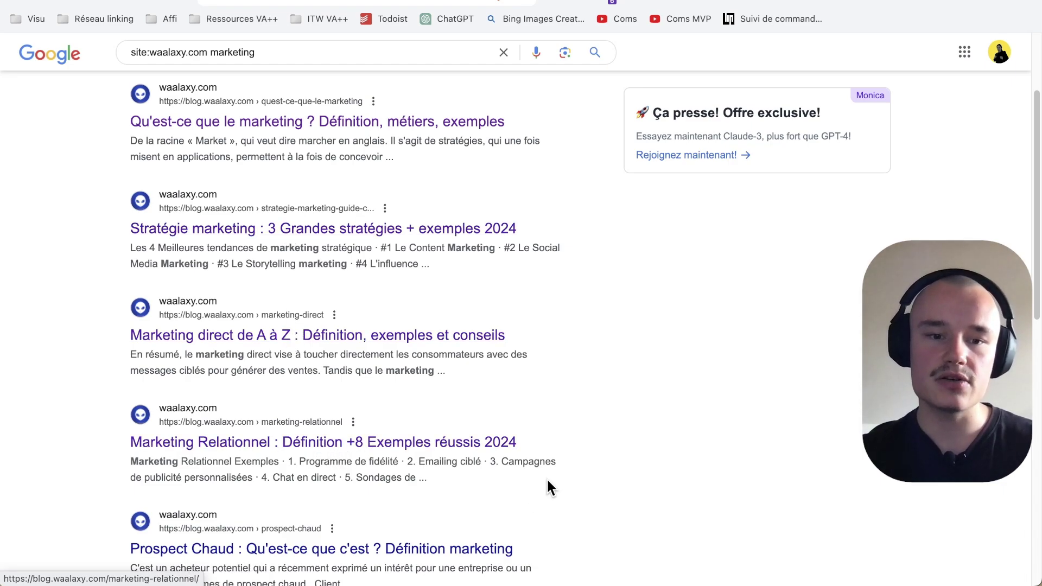
Step: Look further through the Google results, then switch to the article "Stratégie marketing : Les 3 Grandes stratégies (+ Exemples)"
{"action": "scroll", "coordinate": [548, 484], "scroll_direction": "down", "scroll_amount": 2}
{"action": "scroll", "coordinate": [548, 488], "scroll_direction": "down", "scroll_amount": 4}
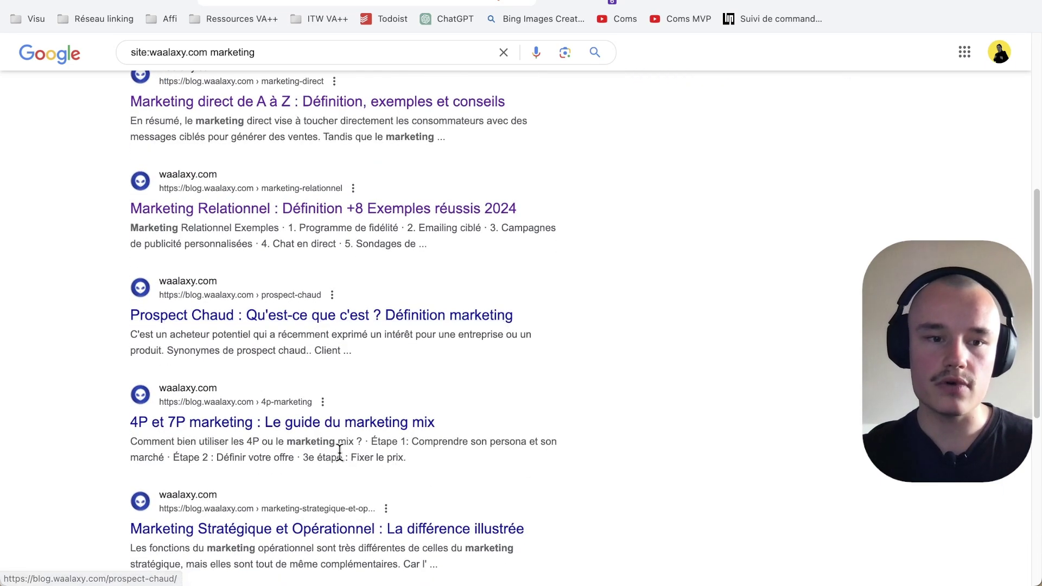
{"action": "left_click", "coordinate": [339, 465]}
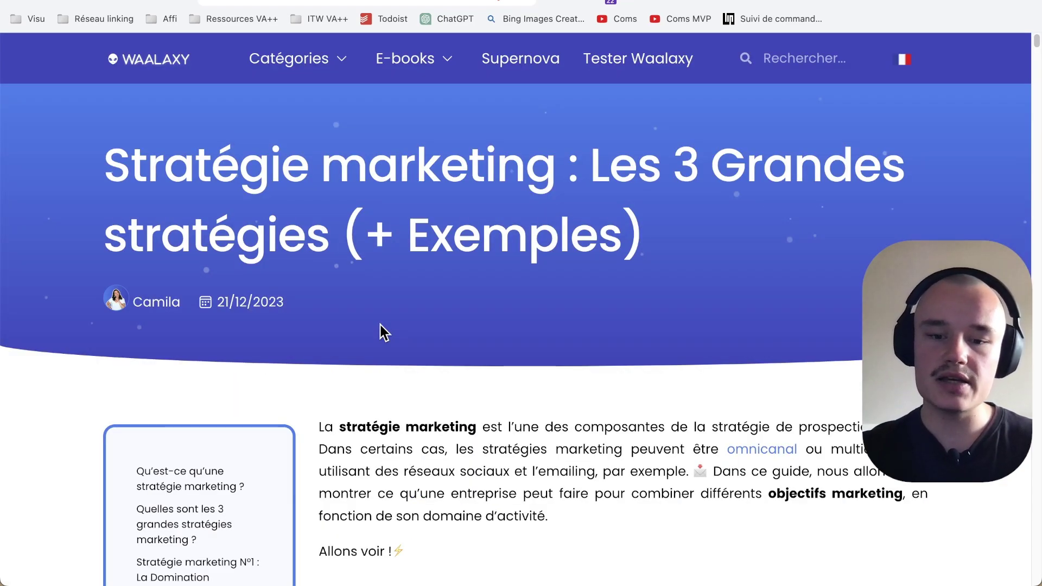
{"action": "key", "text": "super+alt+i"}
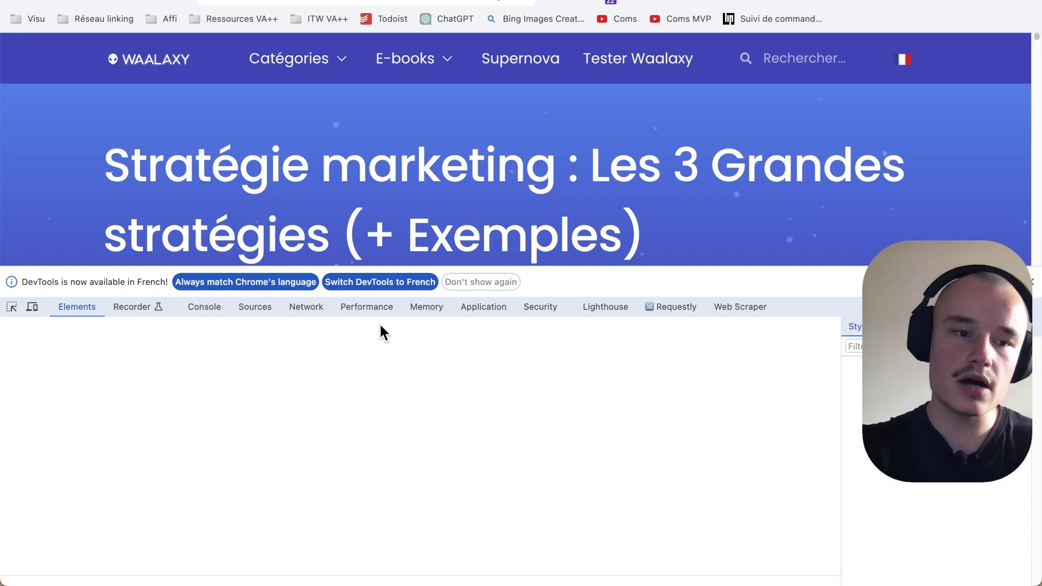
{"action": "key", "text": "super+alt+i"}
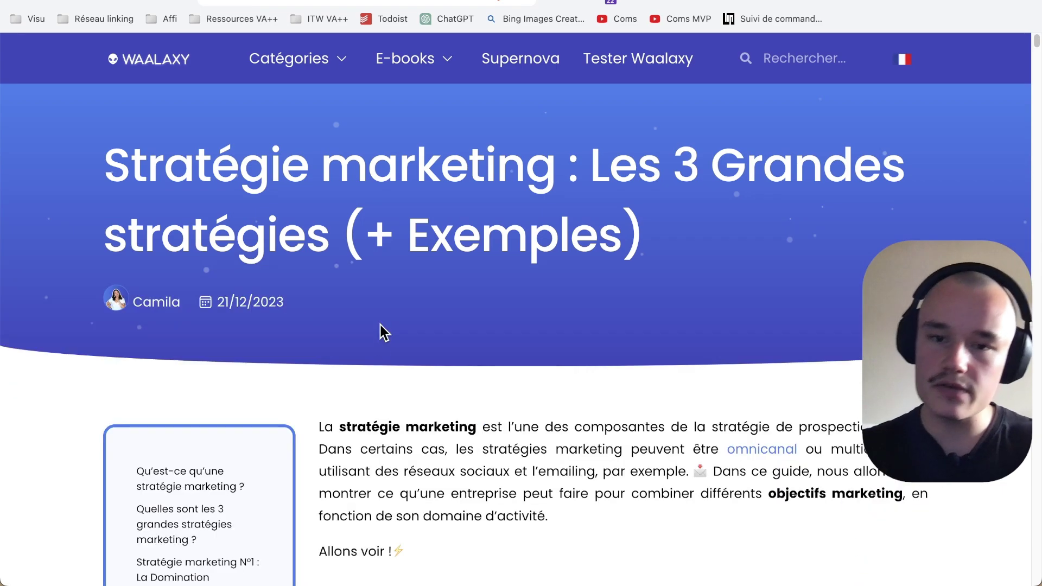
{"action": "scroll", "coordinate": [383, 331], "scroll_direction": "down", "scroll_amount": 2}
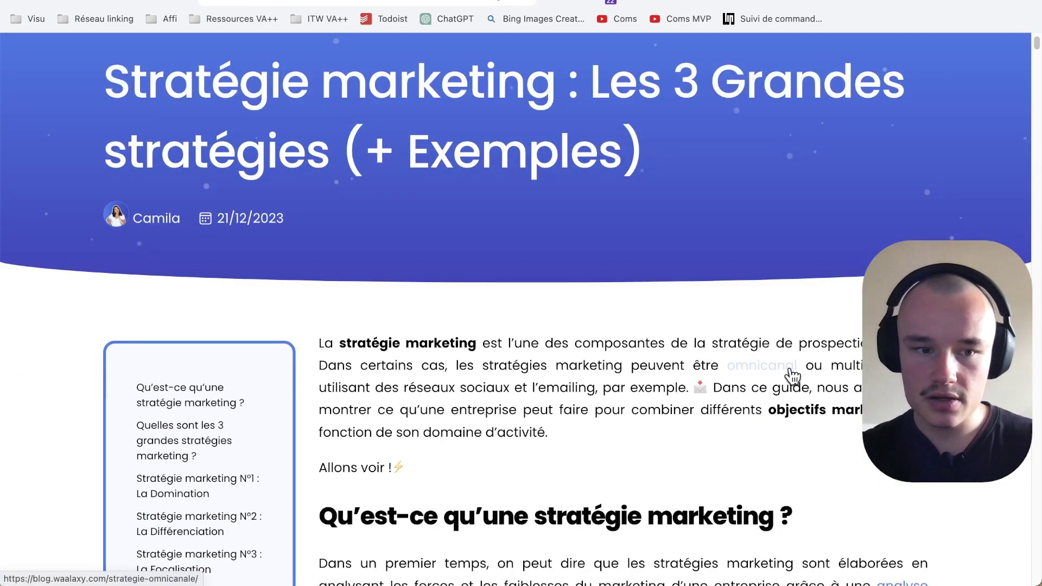
{"action": "key", "text": "super+shift+c"}
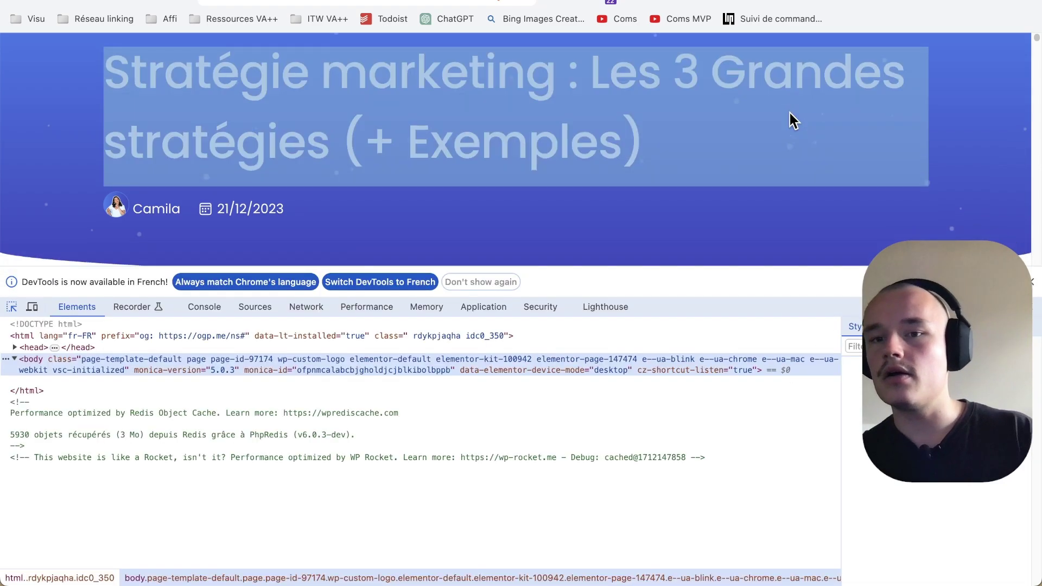
{"action": "scroll", "coordinate": [789, 113], "scroll_direction": "down", "scroll_amount": 5}
{"action": "left_click", "coordinate": [751, 79]}
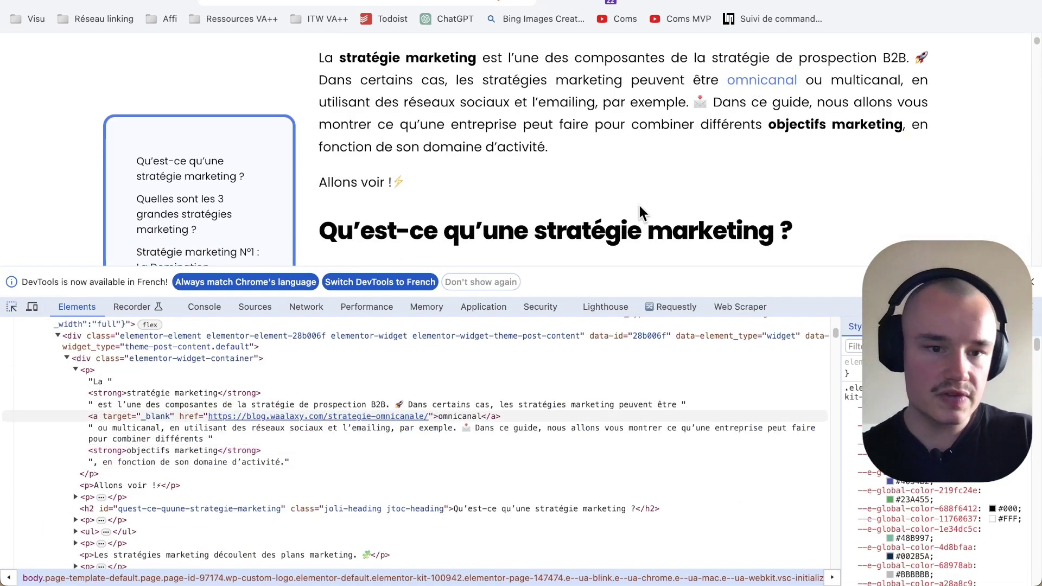
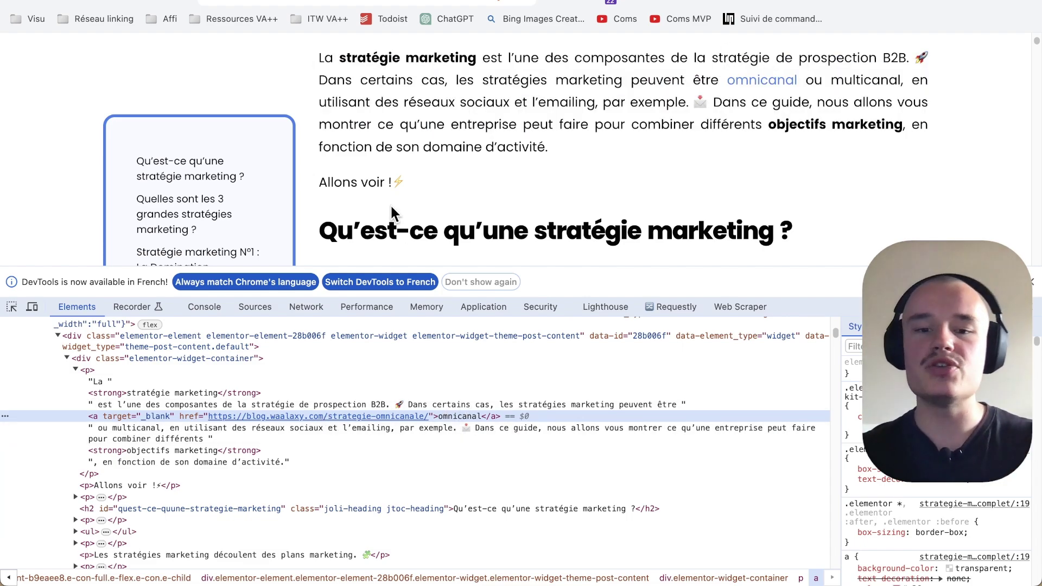
{"action": "key", "text": "ctrl+f"}
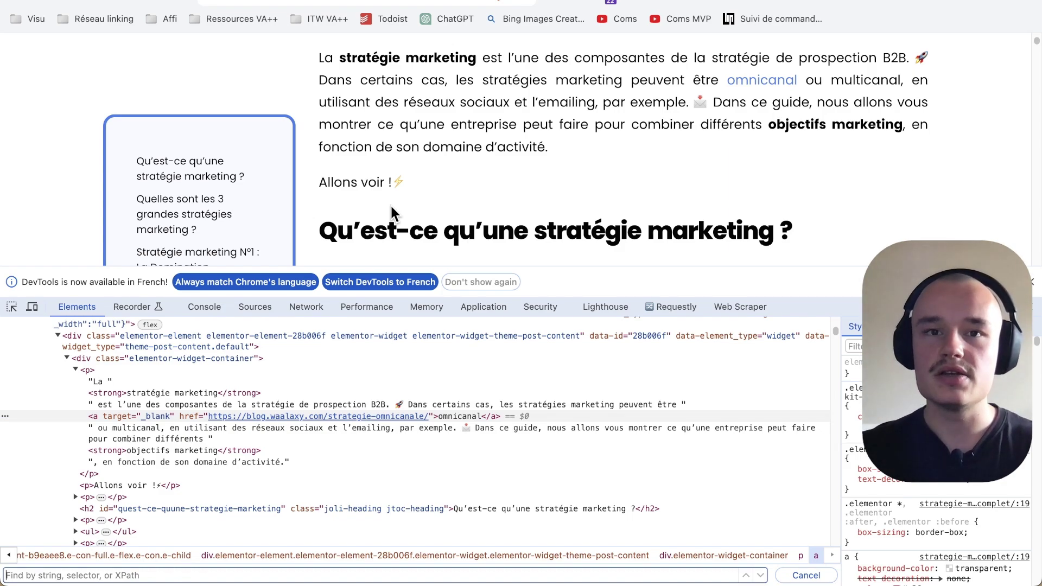
{"action": "type", "text": "https://blog.waalaxy.com/quest-ce-que-le-marketing/"}
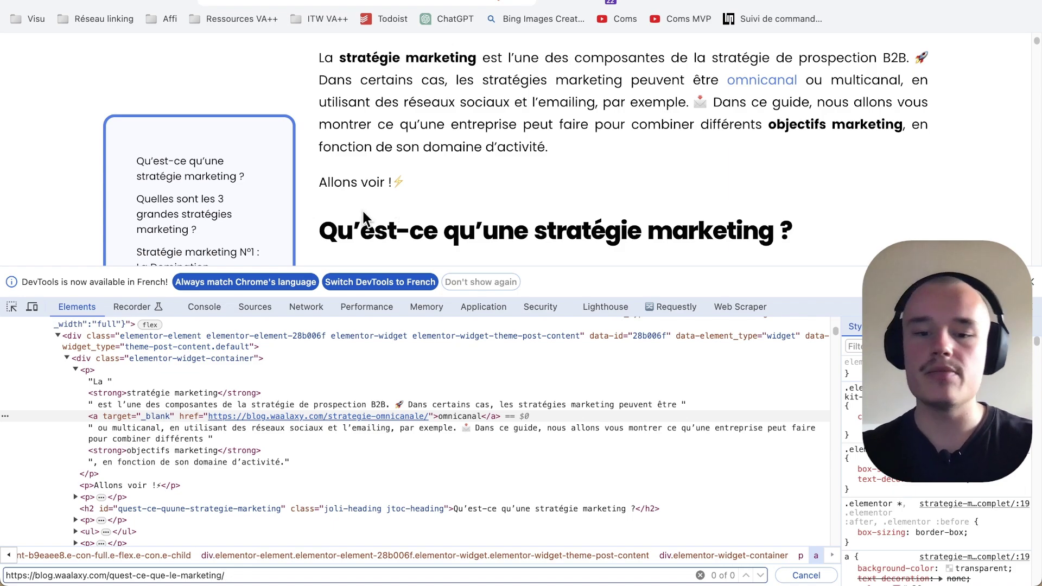
{"action": "key", "text": "ctrl+Tab"}
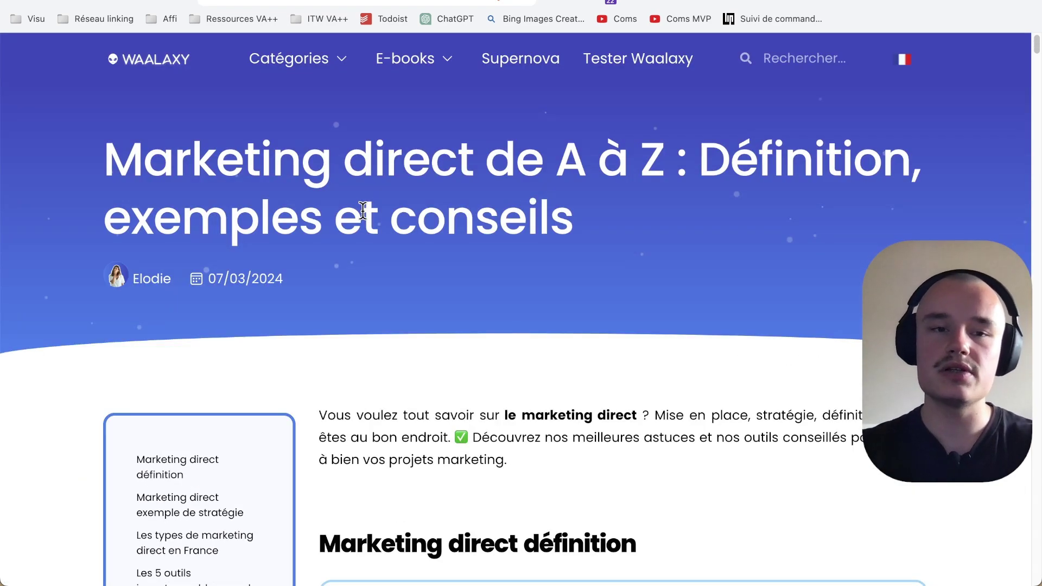
{"action": "key", "text": "super+alt+i"}
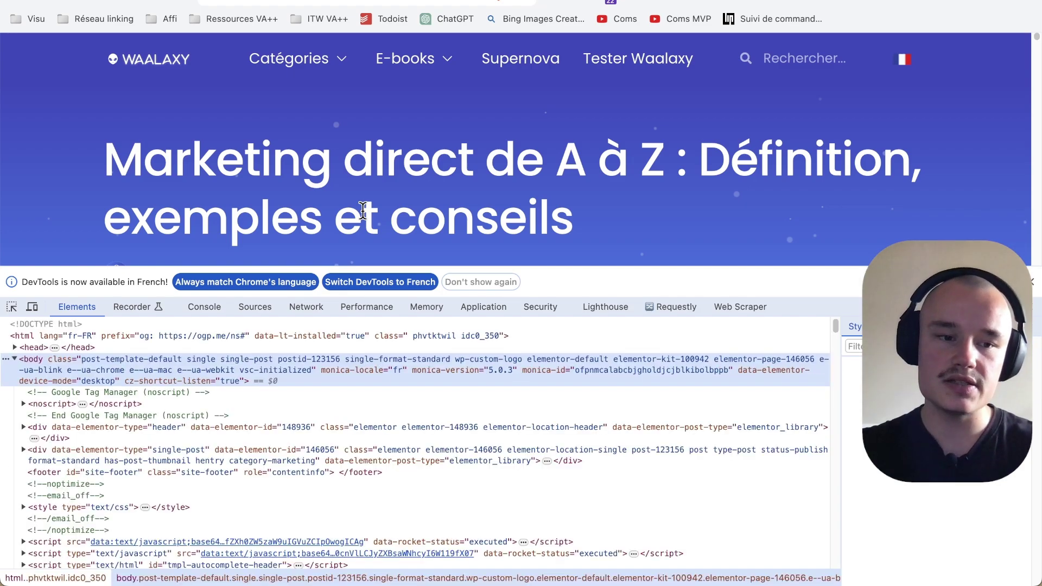
{"action": "key", "text": "super+f"}
{"action": "type", "text": "https://blog.waalaxy.com/quest-ce-que-le-marketing/"}
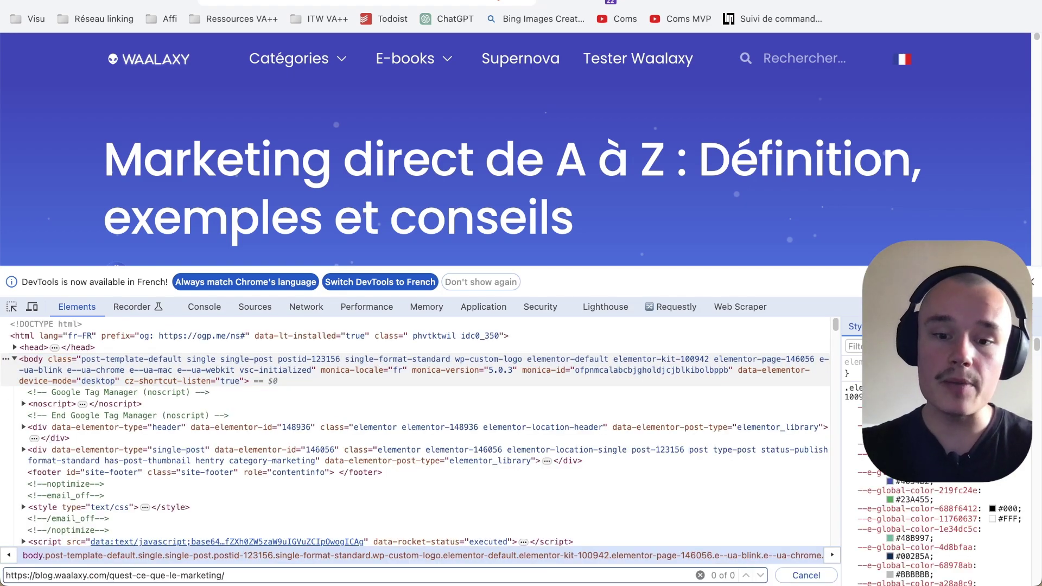
{"action": "key", "text": "super+alt+i"}
{"action": "key", "text": "ctrl+Tab"}
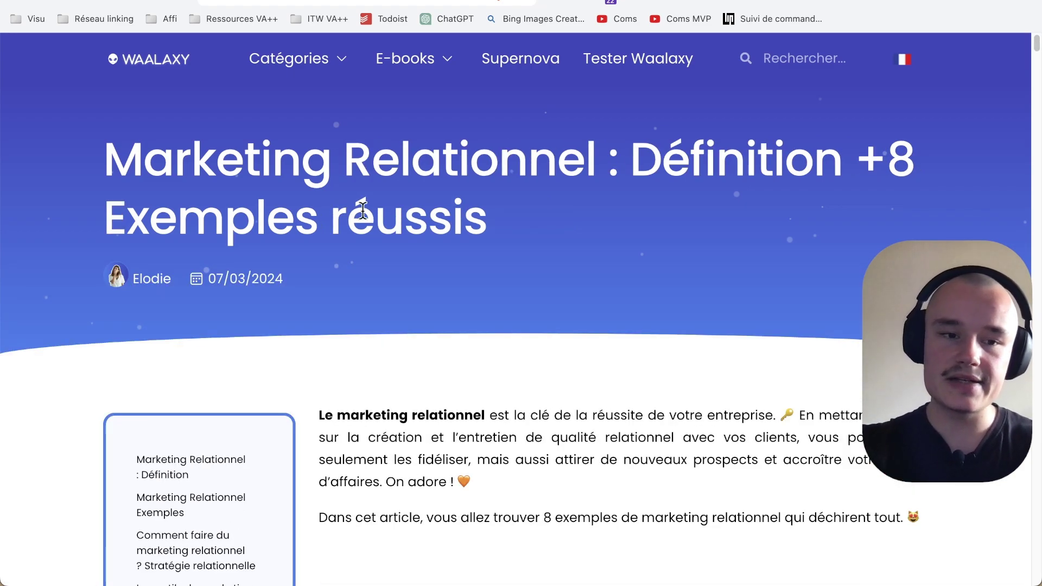
{"action": "key", "text": "super+alt+i"}
{"action": "key", "text": "super+f"}
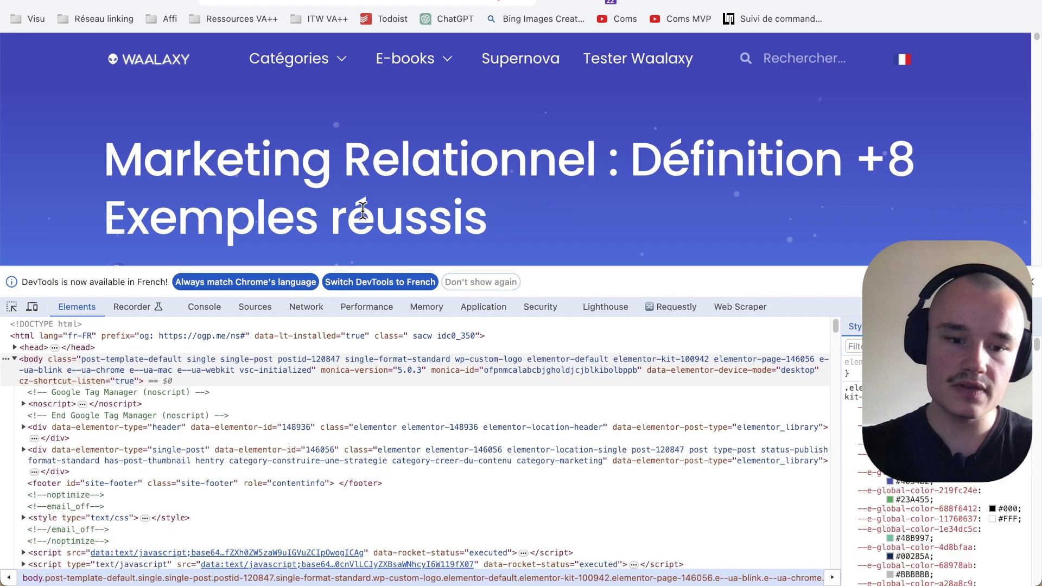
{"action": "type", "text": "https://blog.waalaxy.com/quest-ce-que-le-marketing/"}
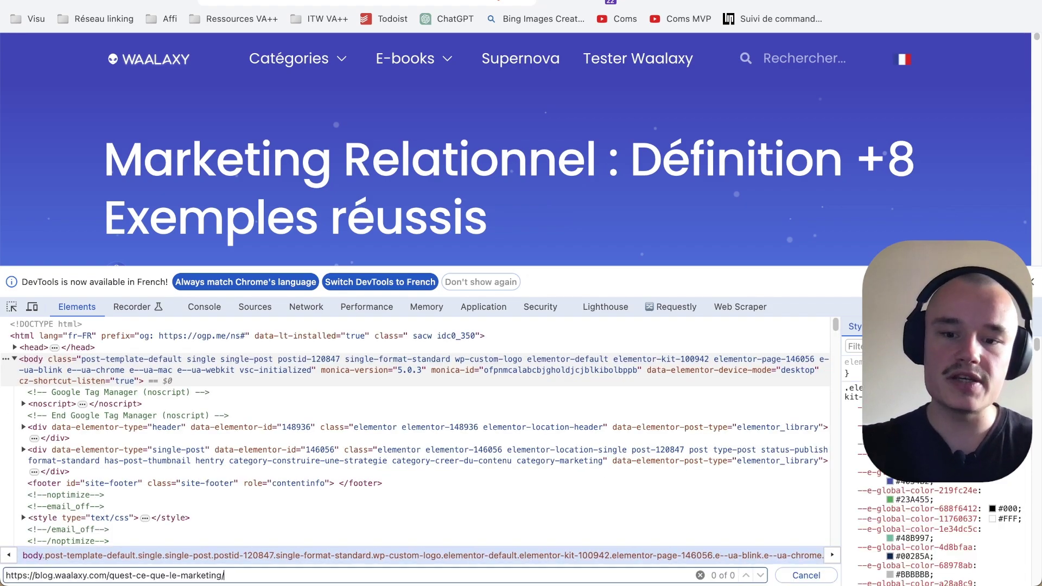
{"action": "key", "text": "super+alt+i"}
Step: Return to the article "Qu'est-ce que le marketing ?", highlight "marketing" in its headline and skim the opening sections
{"action": "key", "text": "super+["}
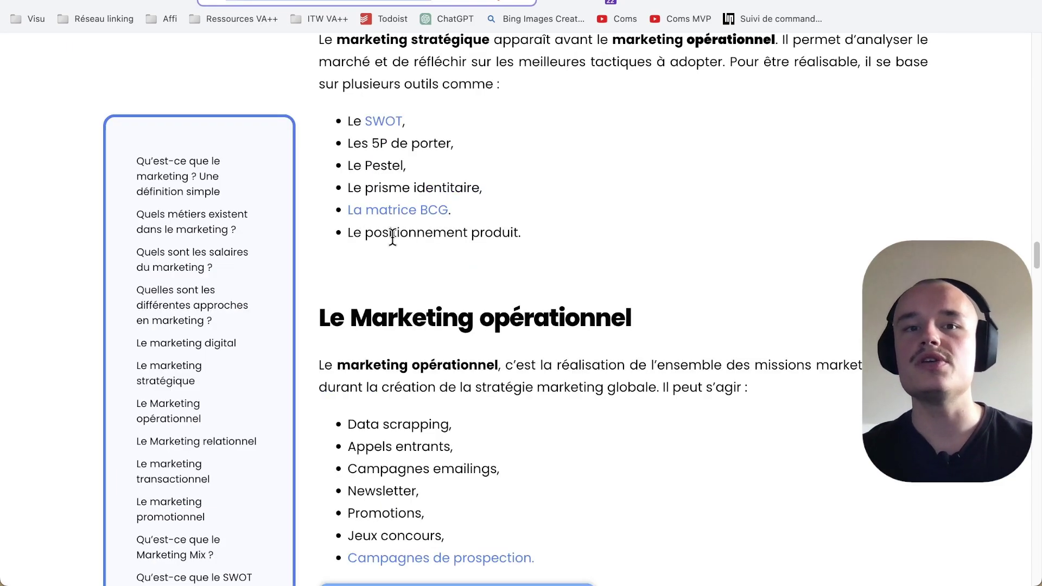
{"action": "scroll", "coordinate": [761, 197], "scroll_direction": "up", "scroll_amount": 15}
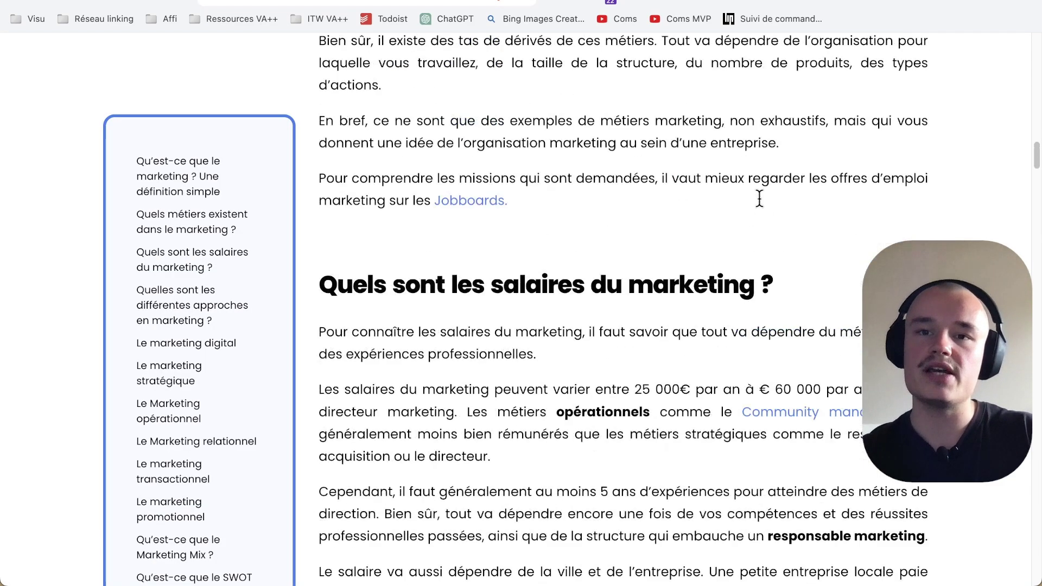
{"action": "scroll", "coordinate": [760, 198], "scroll_direction": "up", "scroll_amount": 20}
{"action": "double_click", "coordinate": [665, 153]}
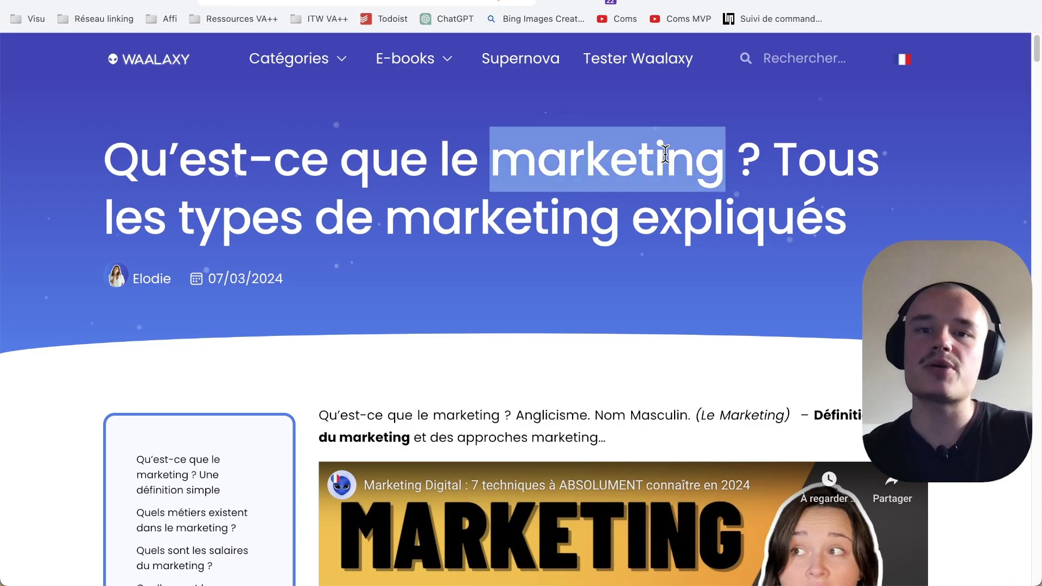
{"action": "scroll", "coordinate": [342, 308], "scroll_direction": "down", "scroll_amount": 12}
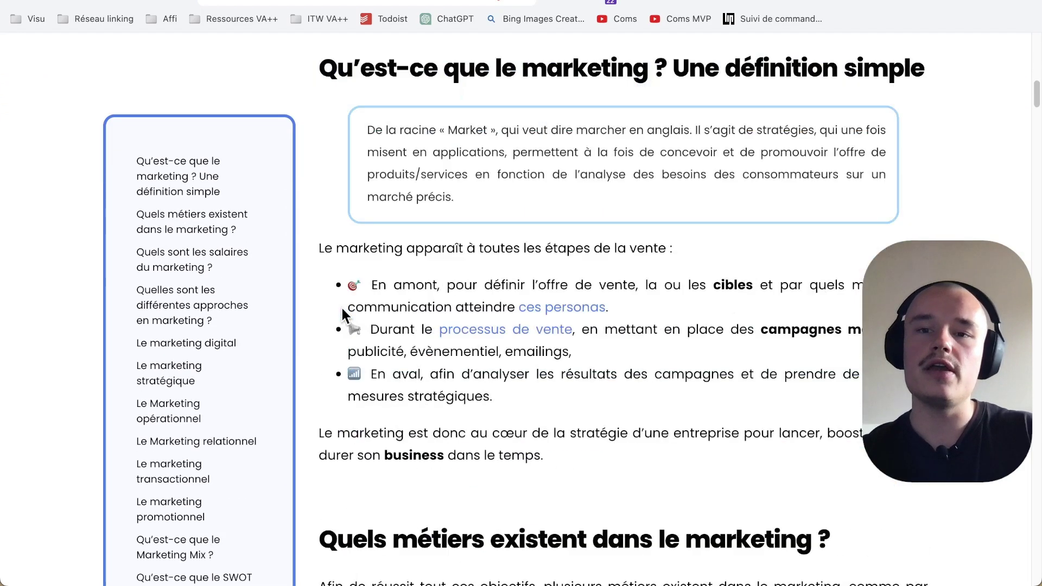
{"action": "scroll", "coordinate": [341, 304], "scroll_direction": "down", "scroll_amount": 8}
{"action": "scroll", "coordinate": [341, 305], "scroll_direction": "up", "scroll_amount": 20}
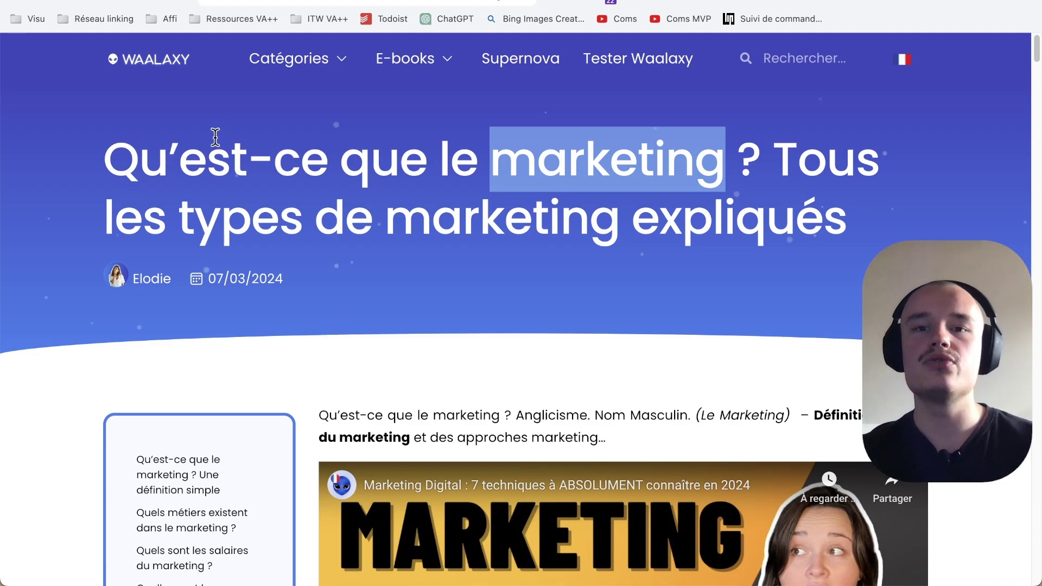
{"action": "scroll", "coordinate": [228, 116], "scroll_direction": "down", "scroll_amount": 3}
{"action": "scroll", "coordinate": [229, 117], "scroll_direction": "up", "scroll_amount": 3}
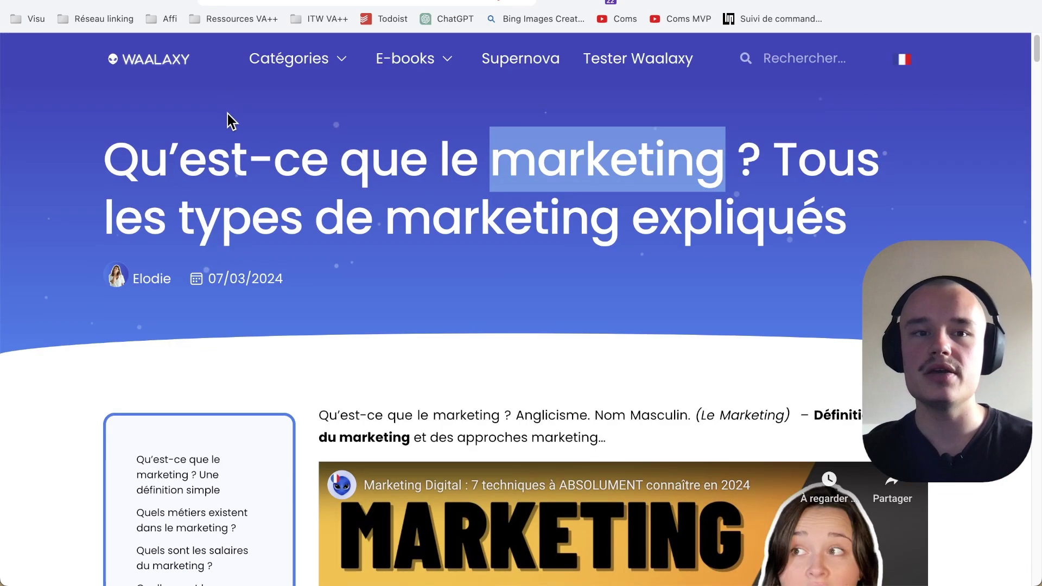
Step: Compare the blog's Marketing and Prospection subcategories, then open the Marketing category page and look through its article listing
{"action": "mouse_move", "coordinate": [301, 85]}
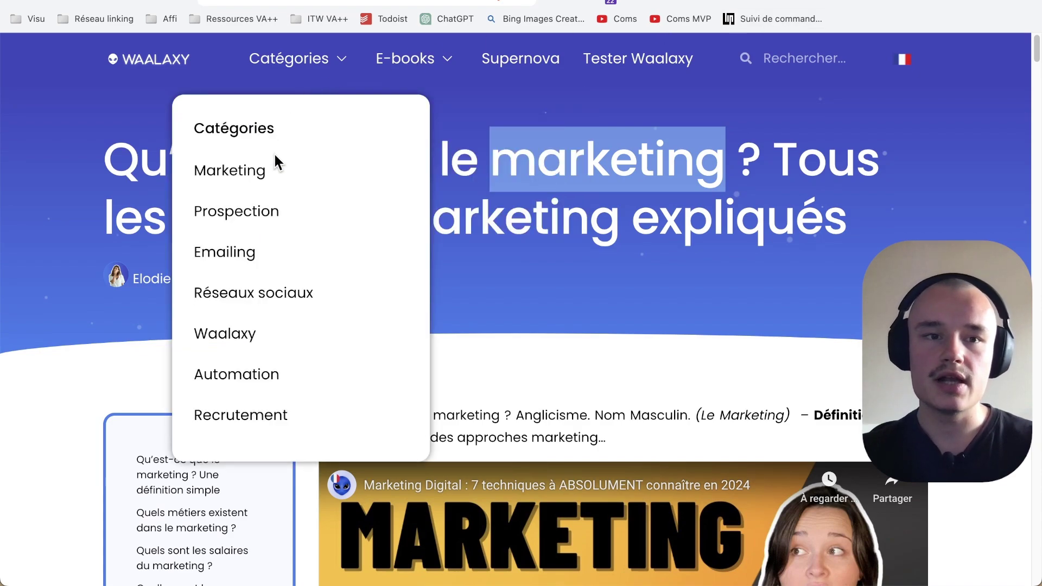
{"action": "mouse_move", "coordinate": [252, 179]}
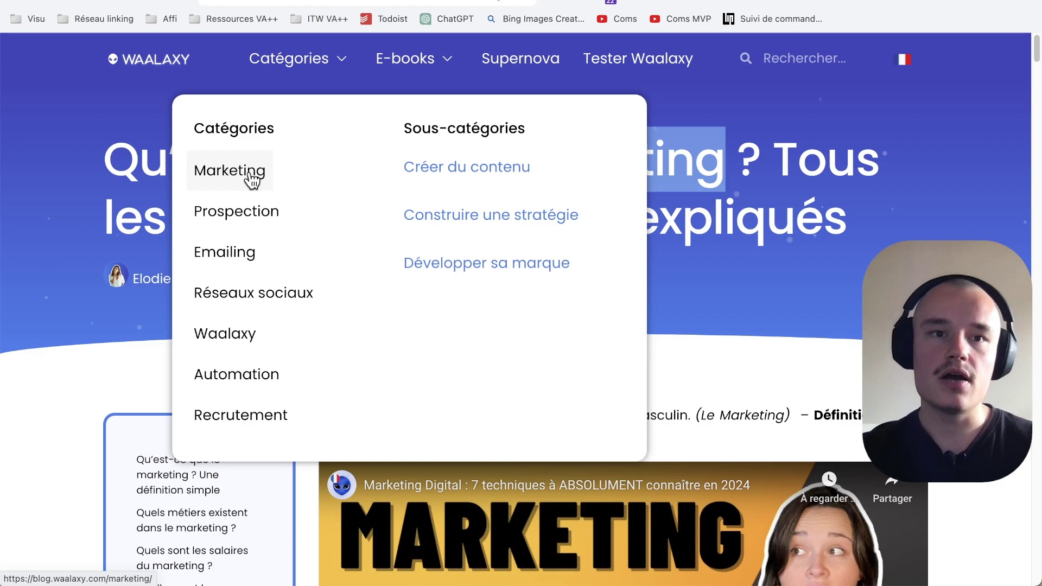
{"action": "mouse_move", "coordinate": [260, 217]}
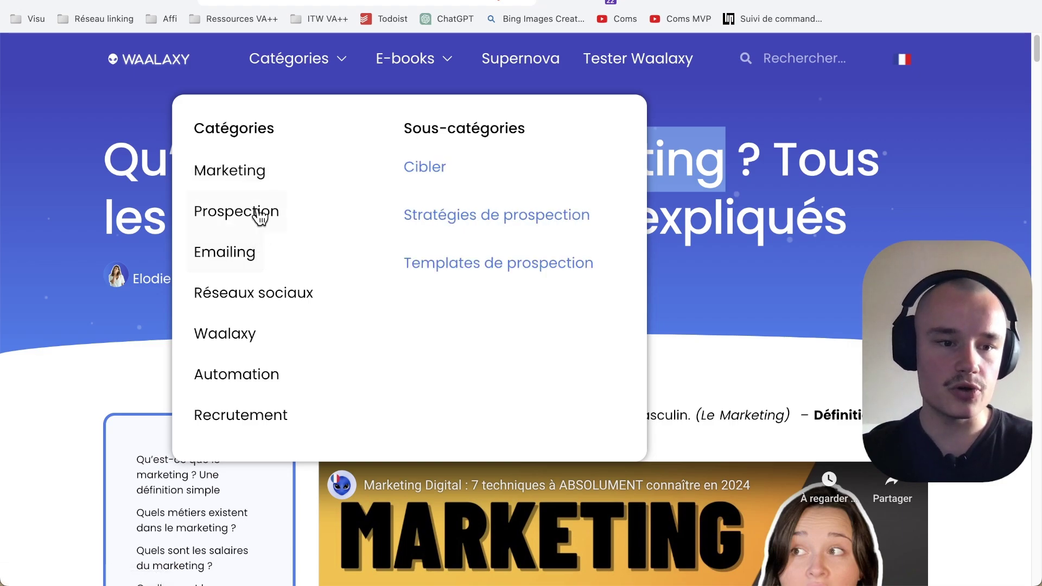
{"action": "left_click", "coordinate": [245, 177]}
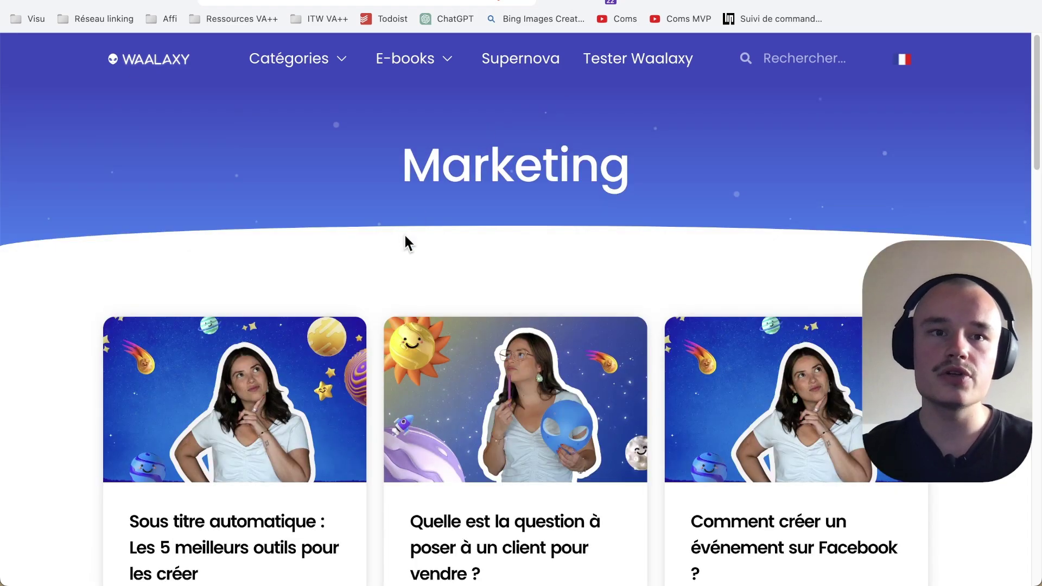
{"action": "scroll", "coordinate": [347, 207], "scroll_direction": "down", "scroll_amount": 4}
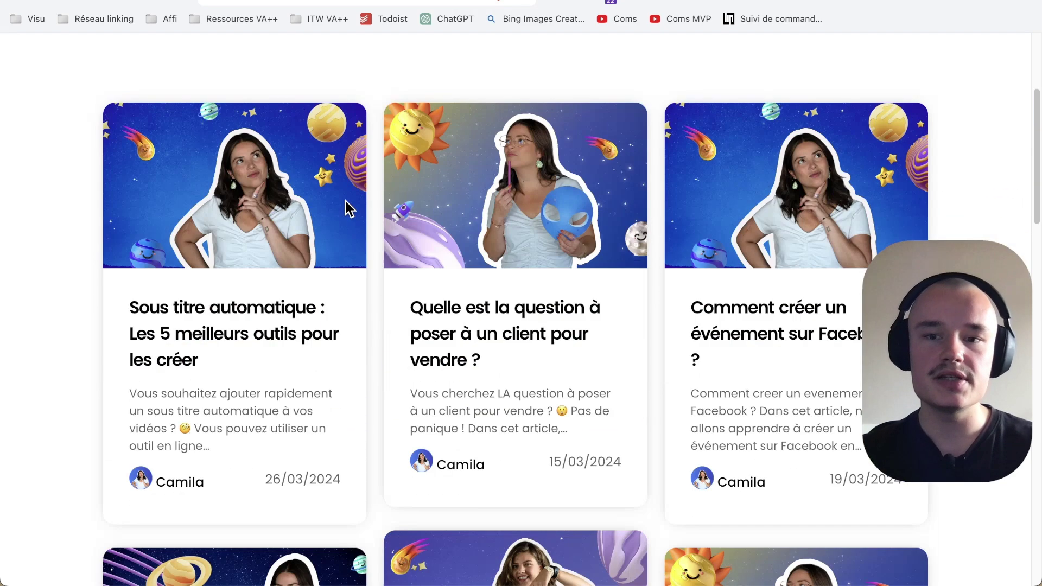
{"action": "scroll", "coordinate": [346, 202], "scroll_direction": "down", "scroll_amount": 10}
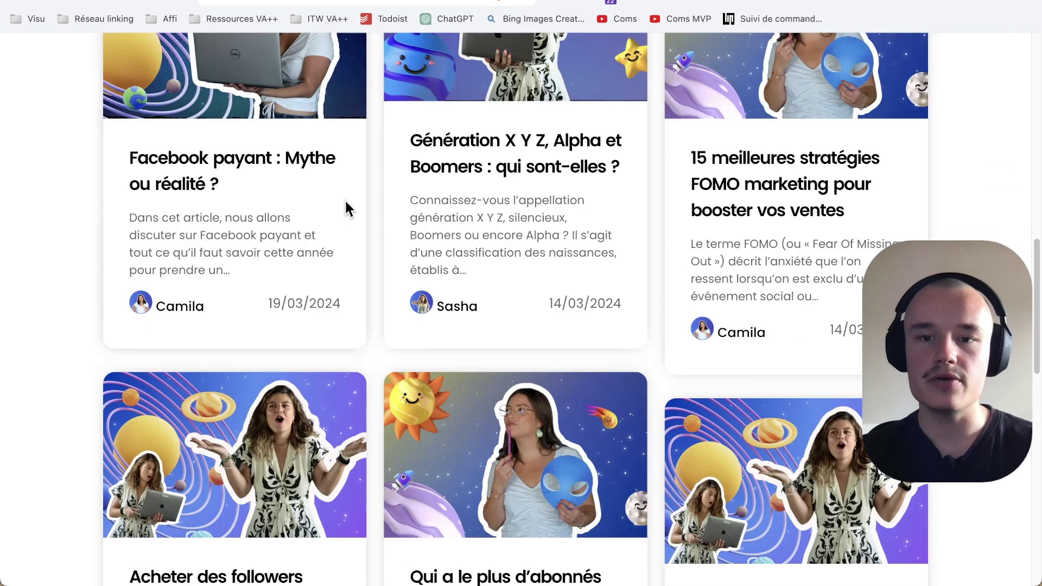
{"action": "scroll", "coordinate": [342, 209], "scroll_direction": "down", "scroll_amount": 8}
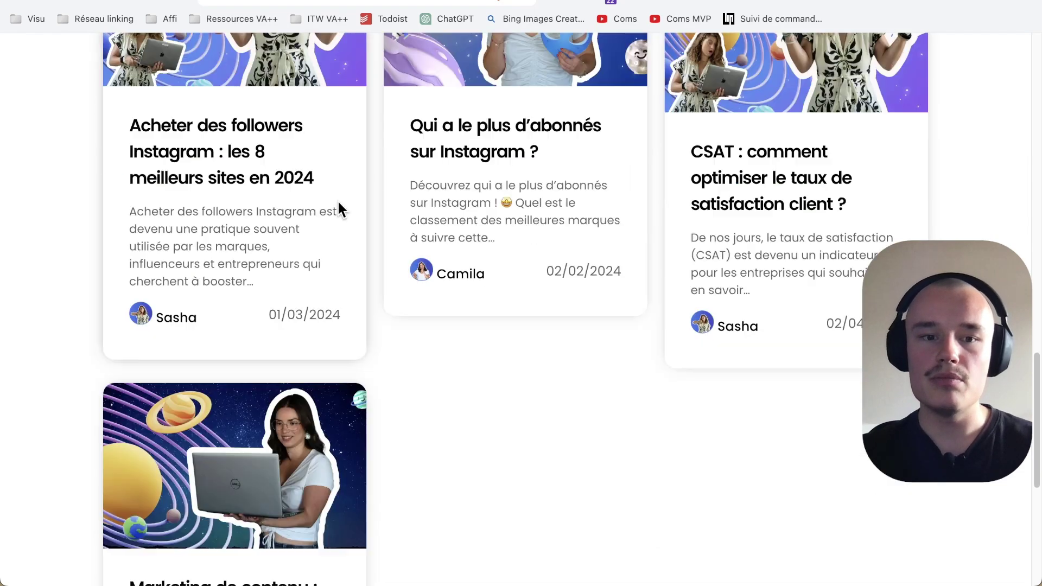
{"action": "scroll", "coordinate": [340, 209], "scroll_direction": "down", "scroll_amount": 5}
{"action": "scroll", "coordinate": [340, 215], "scroll_direction": "up", "scroll_amount": 20}
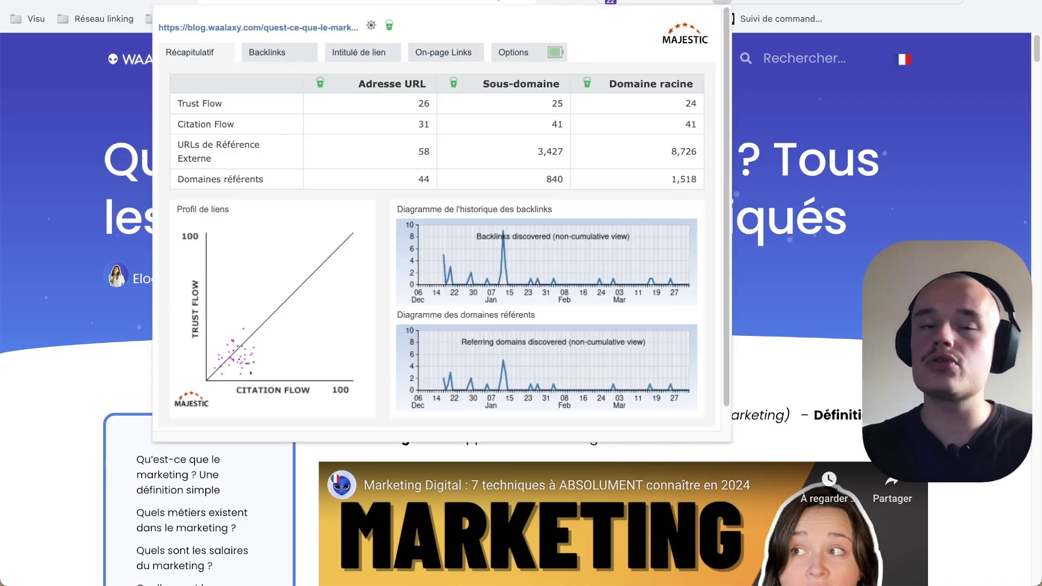
Step: Review the Majestic backlink summary for the marketing article, highlight the URL's referring domains figure and close the summary
{"action": "left_click", "coordinate": [722, 2]}
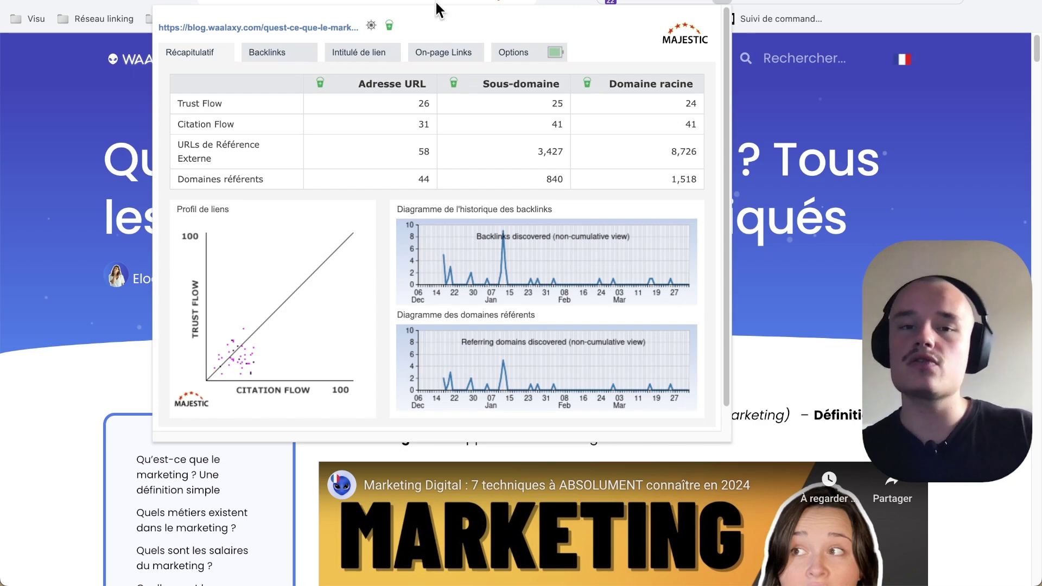
{"action": "double_click", "coordinate": [424, 179]}
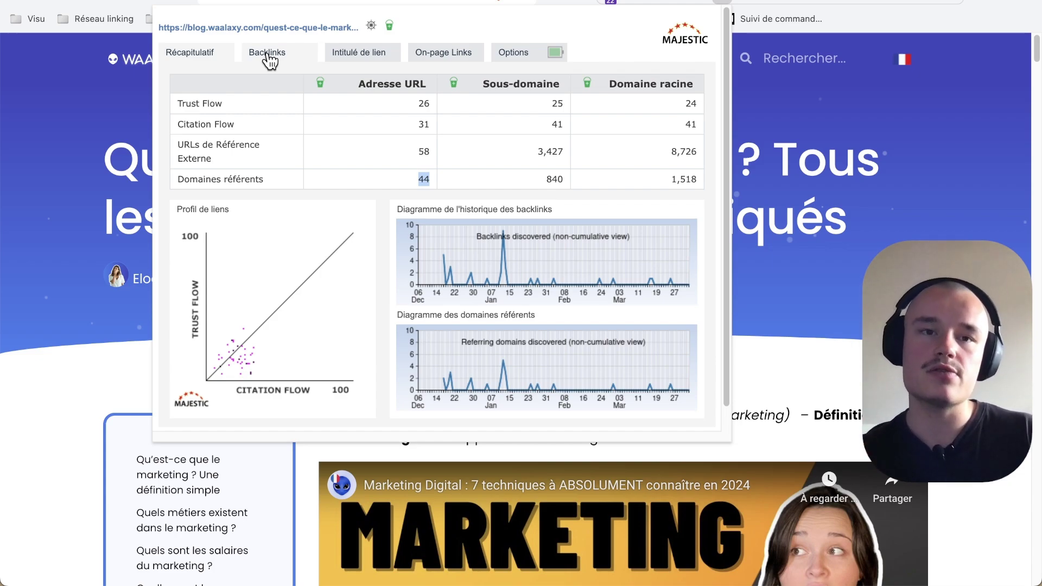
{"action": "left_click", "coordinate": [75, 146]}
Step: Select part of the marketing article's web address and skim the article down past "Le Marketing relationnel" and back to the headline
{"action": "double_click", "coordinate": [288, 1]}
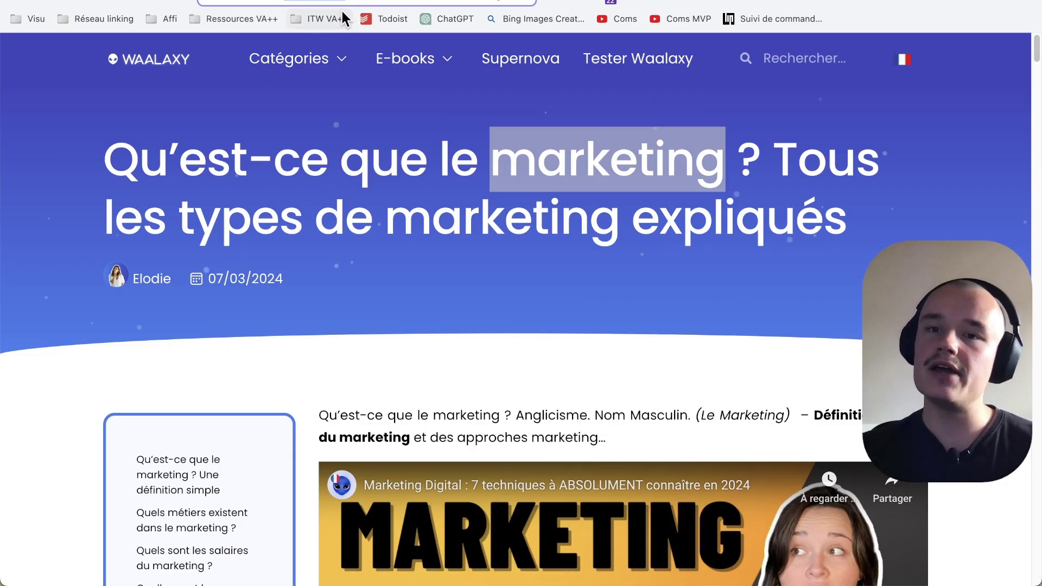
{"action": "scroll", "coordinate": [406, 210], "scroll_direction": "down", "scroll_amount": 20}
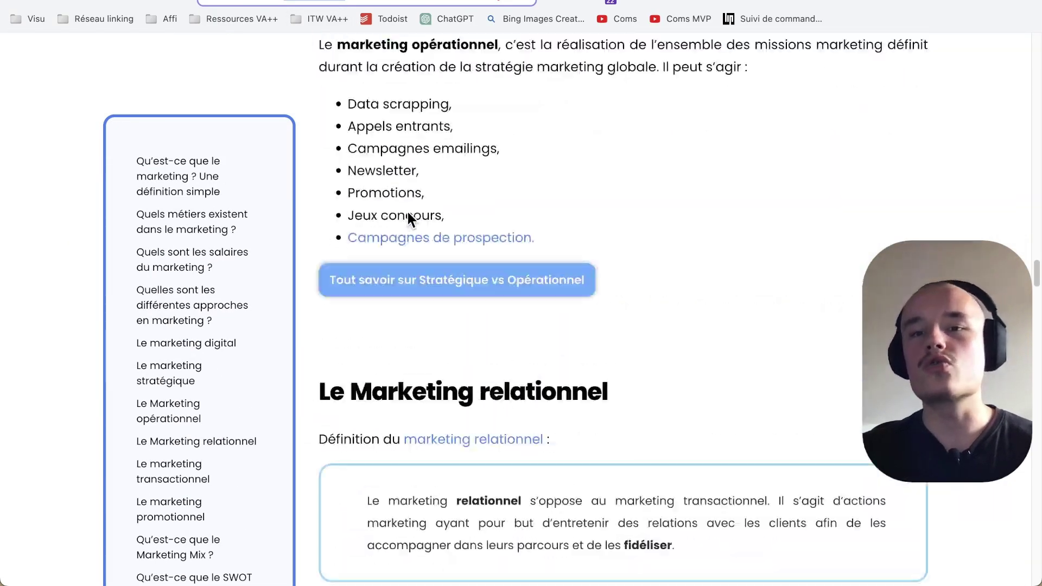
{"action": "scroll", "coordinate": [407, 211], "scroll_direction": "down", "scroll_amount": 20}
{"action": "scroll", "coordinate": [408, 213], "scroll_direction": "up", "scroll_amount": 20}
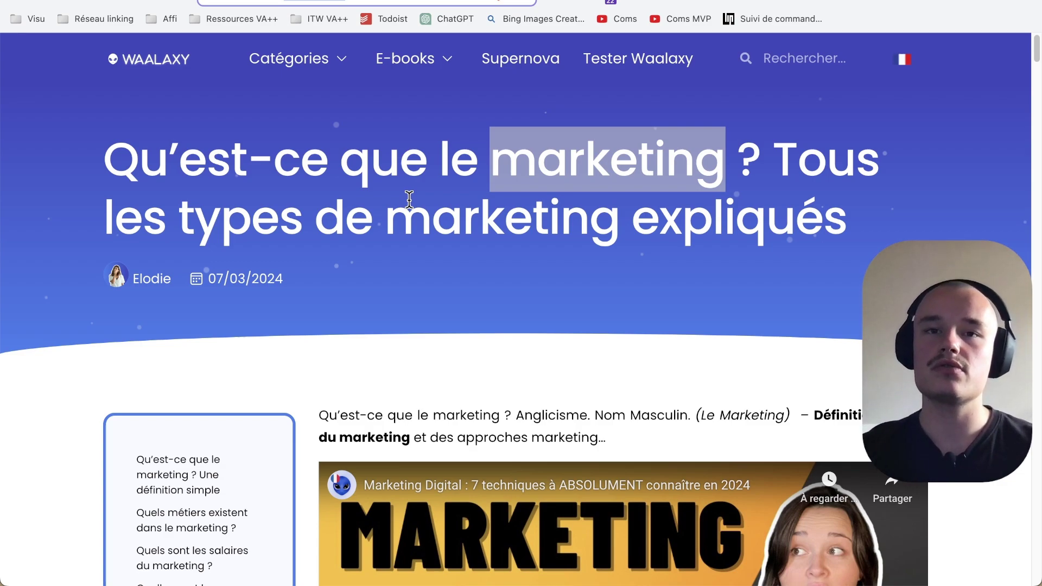
Step: Switch to Majestic, look up the root domain waalaxy.com and highlight its Fresh referring domains figure in the summary
{"action": "key", "text": "ctrl+Tab"}
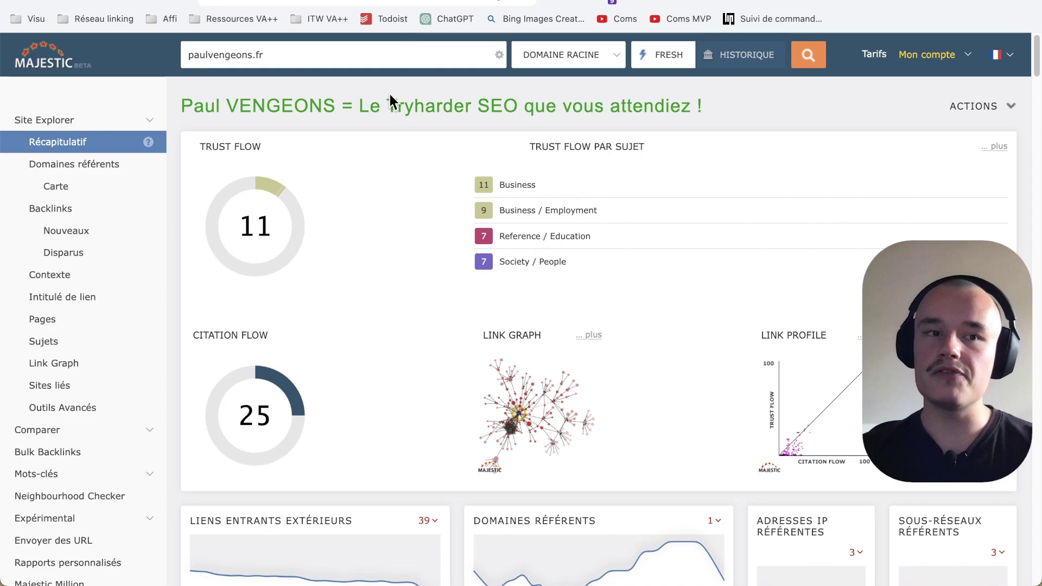
{"action": "triple_click", "coordinate": [268, 55]}
{"action": "type", "text": "waalaxy.com"}
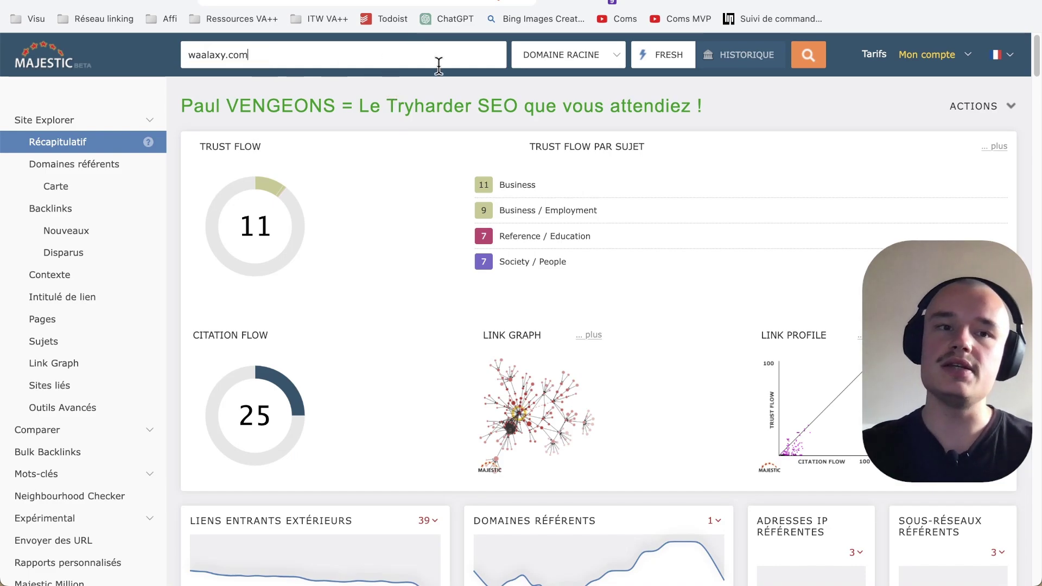
{"action": "key", "text": "Return"}
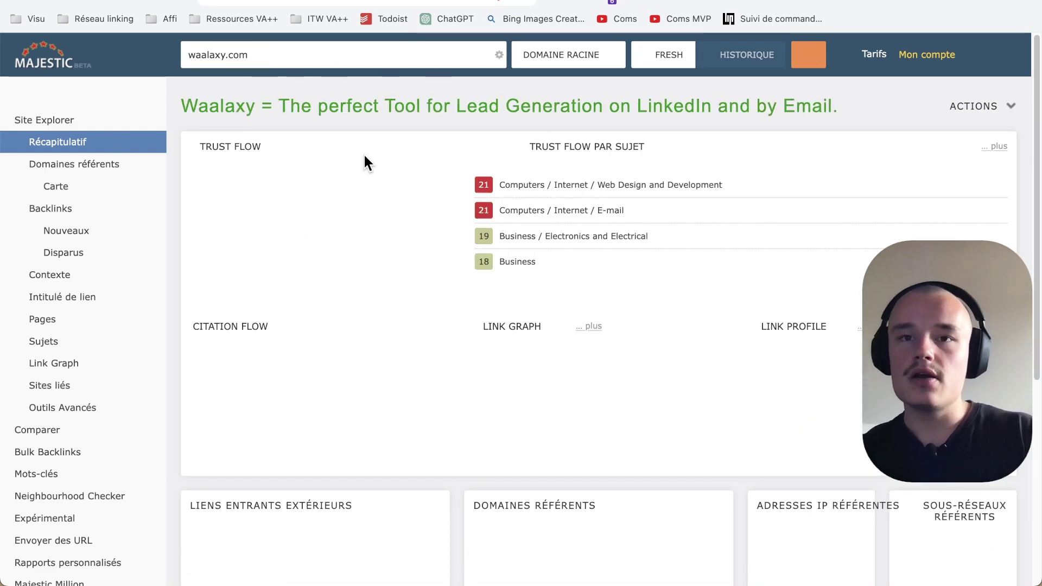
{"action": "scroll", "coordinate": [410, 293], "scroll_direction": "down", "scroll_amount": 3}
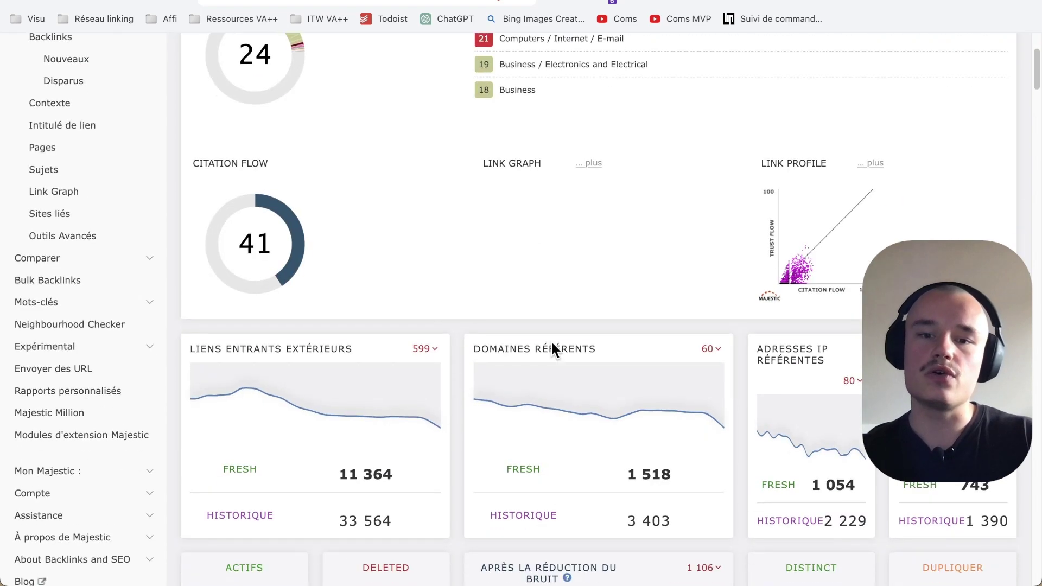
{"action": "double_click", "coordinate": [661, 471]}
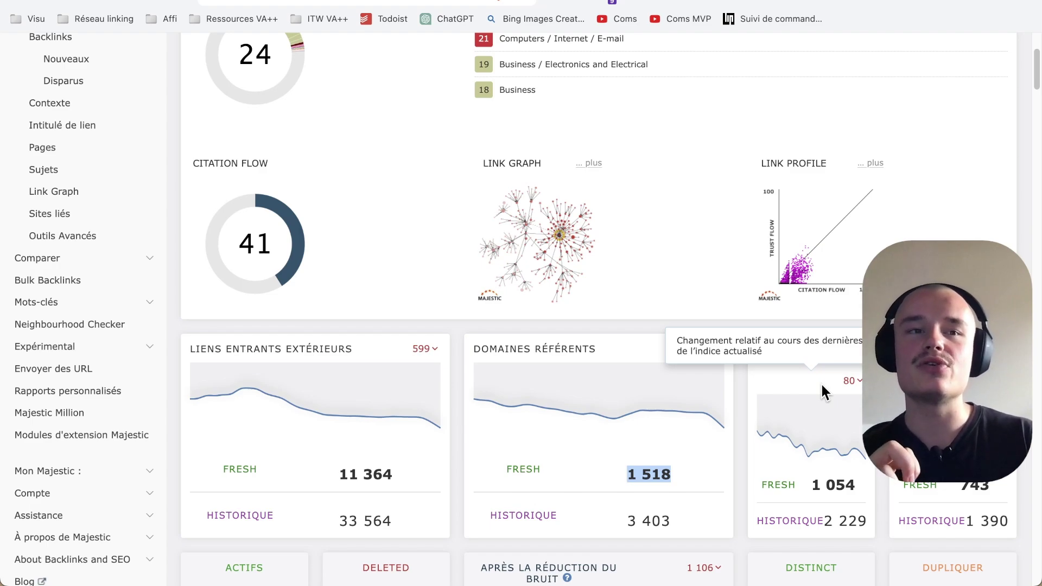
{"action": "scroll", "coordinate": [488, 250], "scroll_direction": "up", "scroll_amount": 3}
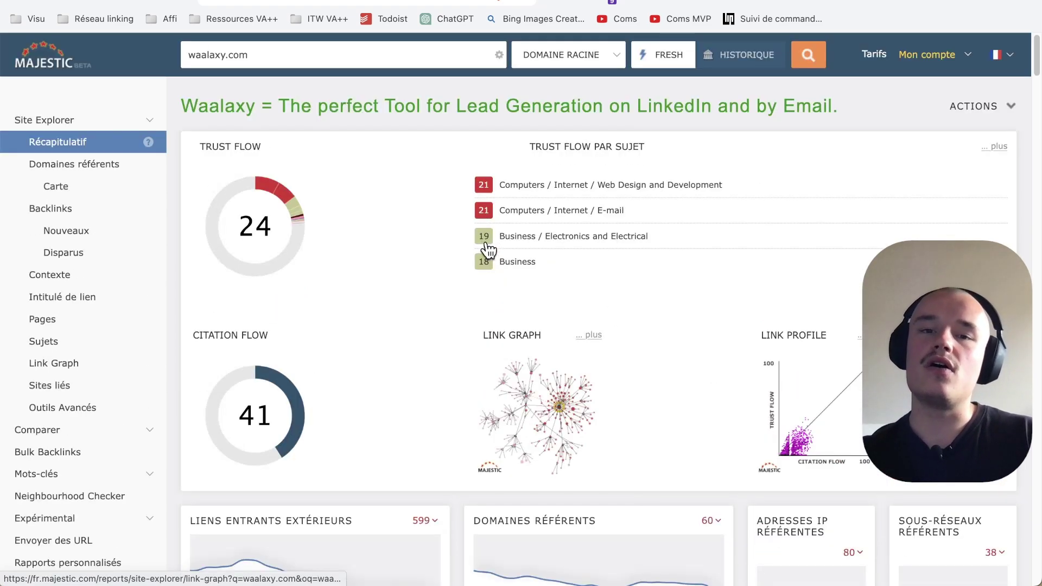
{"action": "scroll", "coordinate": [488, 249], "scroll_direction": "down", "scroll_amount": 1}
{"action": "scroll", "coordinate": [488, 249], "scroll_direction": "up", "scroll_amount": 1}
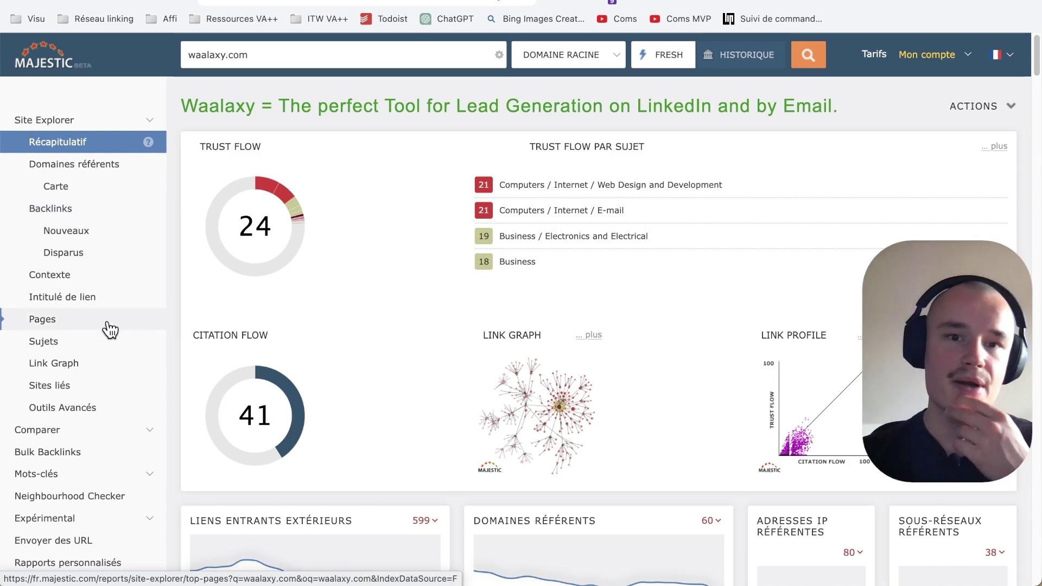
Step: Review the main backlinks in the waalaxy.com summary and select the title and address of the first linking page, "What are LinkedIn Emojis"
{"action": "scroll", "coordinate": [390, 354], "scroll_direction": "down", "scroll_amount": 7}
{"action": "scroll", "coordinate": [387, 346], "scroll_direction": "down", "scroll_amount": 10}
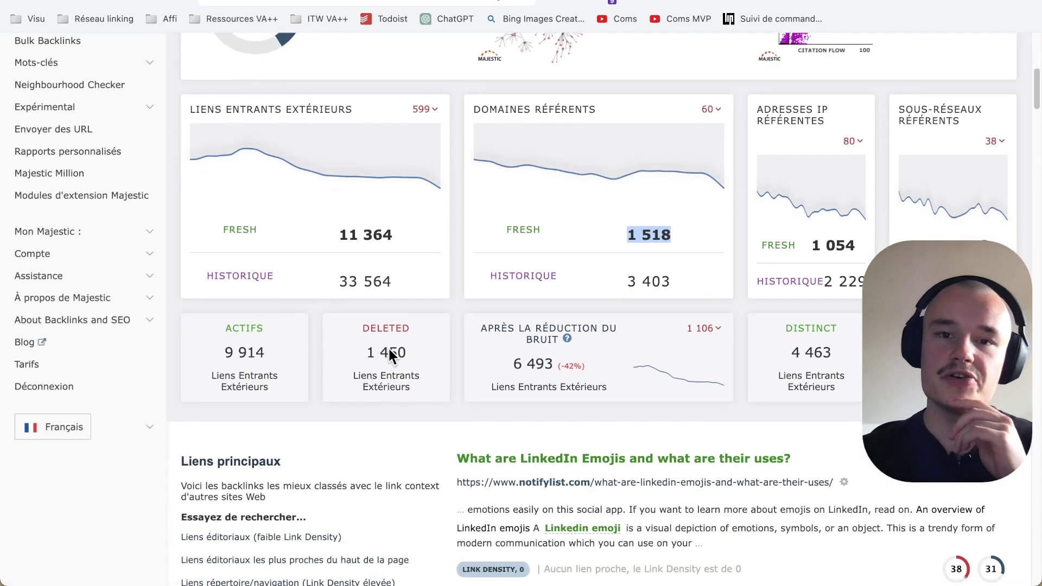
{"action": "scroll", "coordinate": [386, 347], "scroll_direction": "up", "scroll_amount": 2}
{"action": "scroll", "coordinate": [385, 348], "scroll_direction": "up", "scroll_amount": 5}
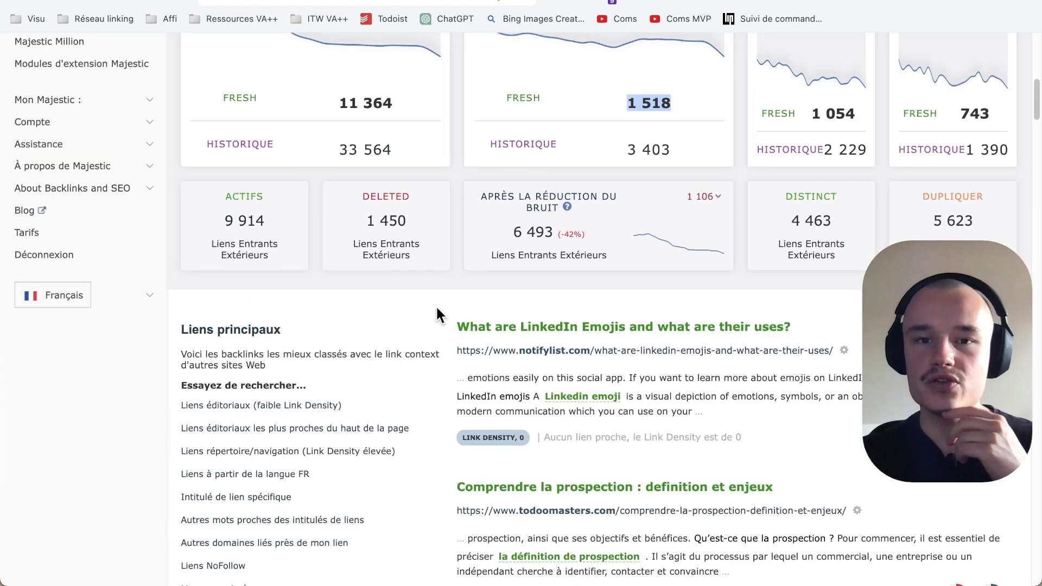
{"action": "left_click_drag", "start_coordinate": [457, 327], "coordinate": [722, 363]}
{"action": "scroll", "coordinate": [286, 281], "scroll_direction": "up", "scroll_amount": 8}
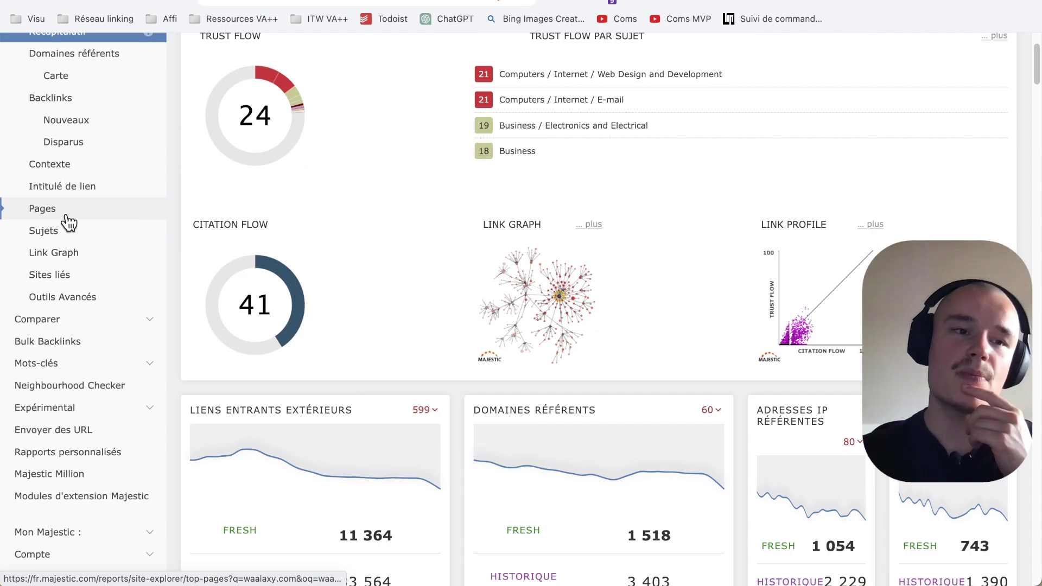
Step: Open the Pages report for waalaxy.com and highlight the blog.waalaxy.com entry among the top pages
{"action": "left_click", "coordinate": [76, 216]}
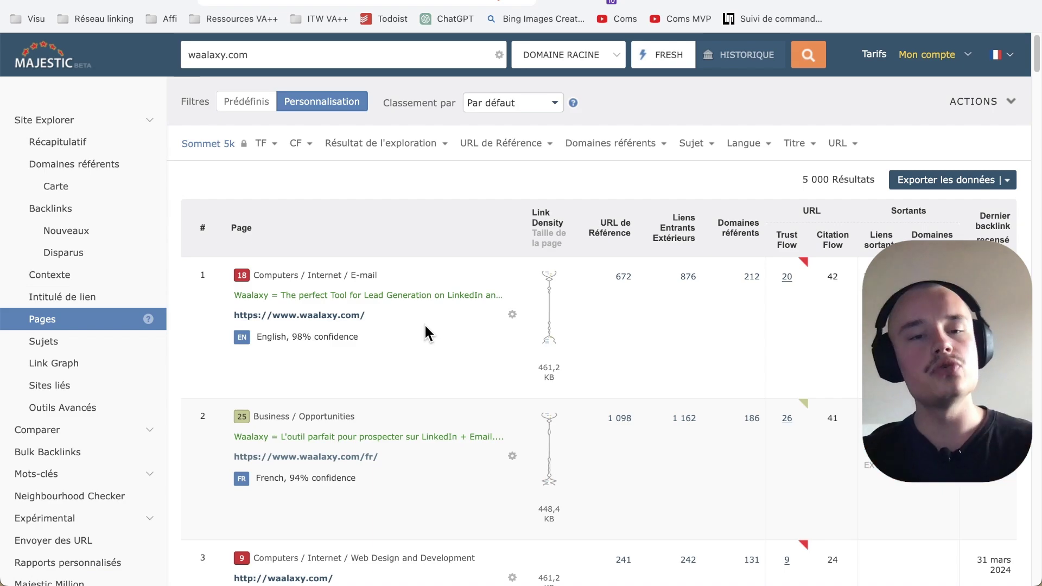
{"action": "scroll", "coordinate": [428, 321], "scroll_direction": "down", "scroll_amount": 1}
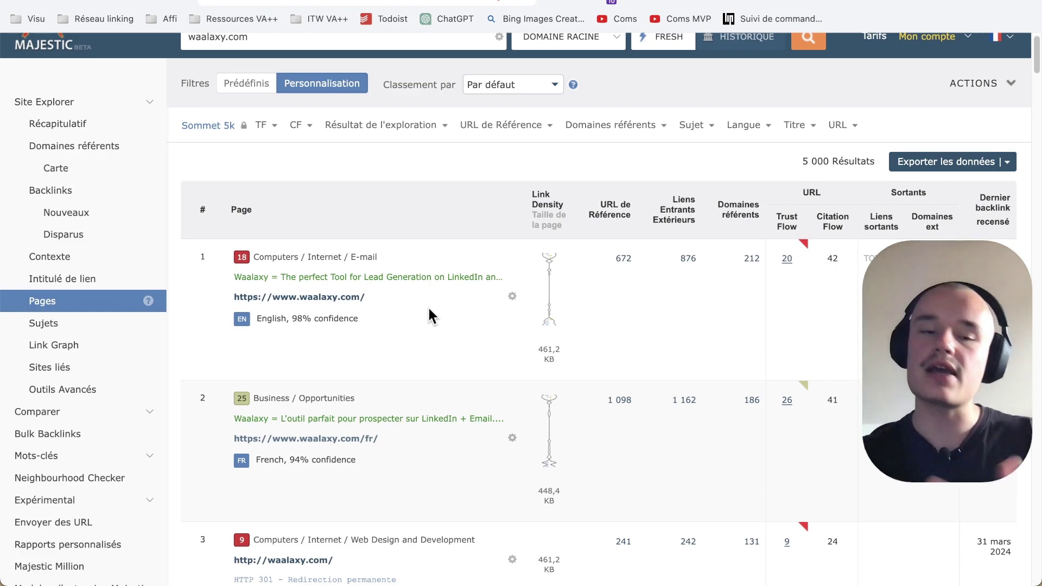
{"action": "scroll", "coordinate": [430, 323], "scroll_direction": "down", "scroll_amount": 4}
{"action": "scroll", "coordinate": [439, 325], "scroll_direction": "up", "scroll_amount": 1}
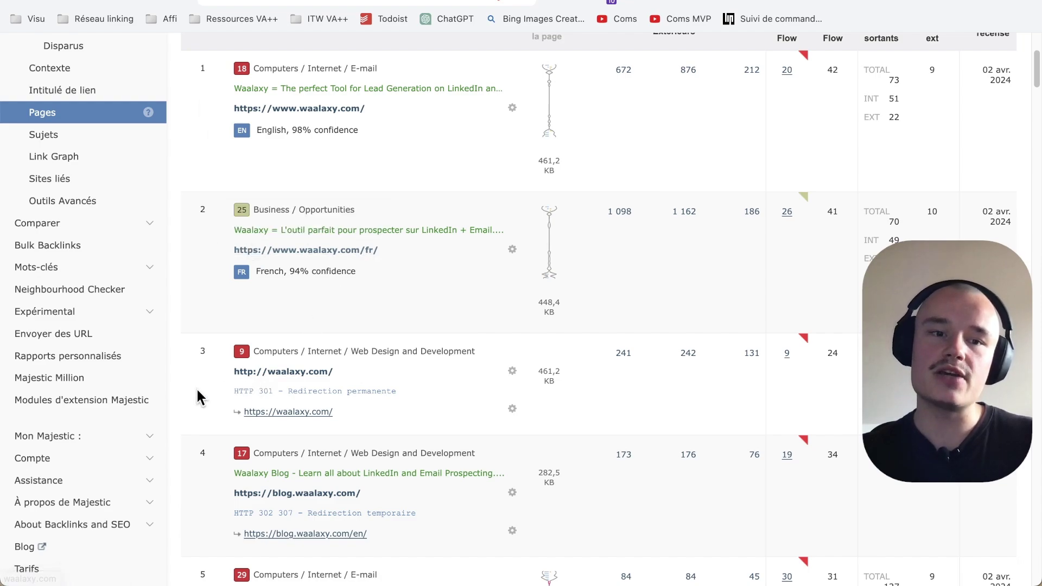
{"action": "left_click_drag", "start_coordinate": [216, 502], "coordinate": [384, 499]}
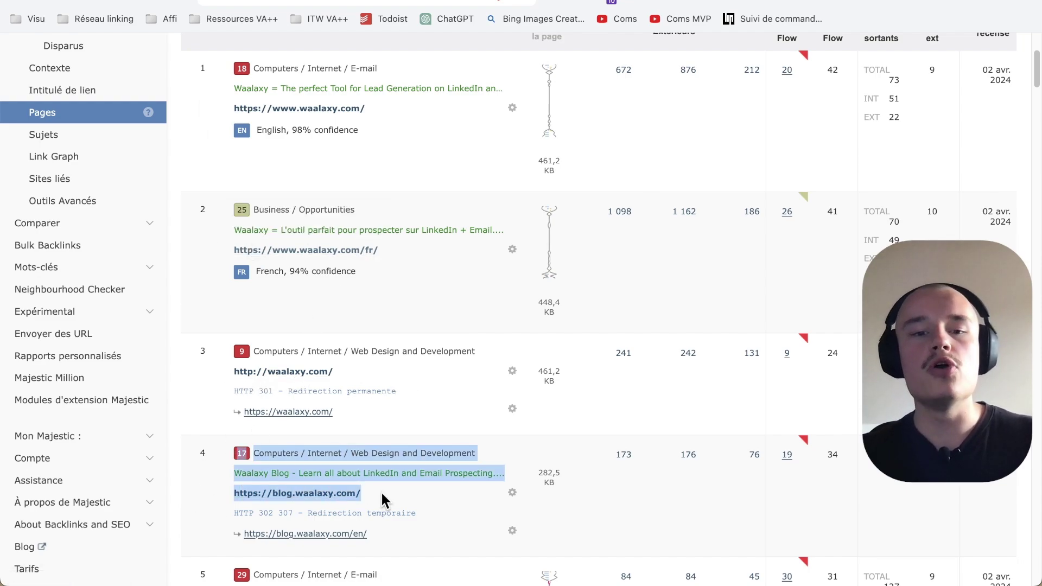
Step: Compare the referring domains of the Waalaxy homepages, the blog homepage and the linkedin-emoji article in the page ranking
{"action": "scroll", "coordinate": [474, 437], "scroll_direction": "down", "scroll_amount": 1}
{"action": "scroll", "coordinate": [476, 434], "scroll_direction": "down", "scroll_amount": 4}
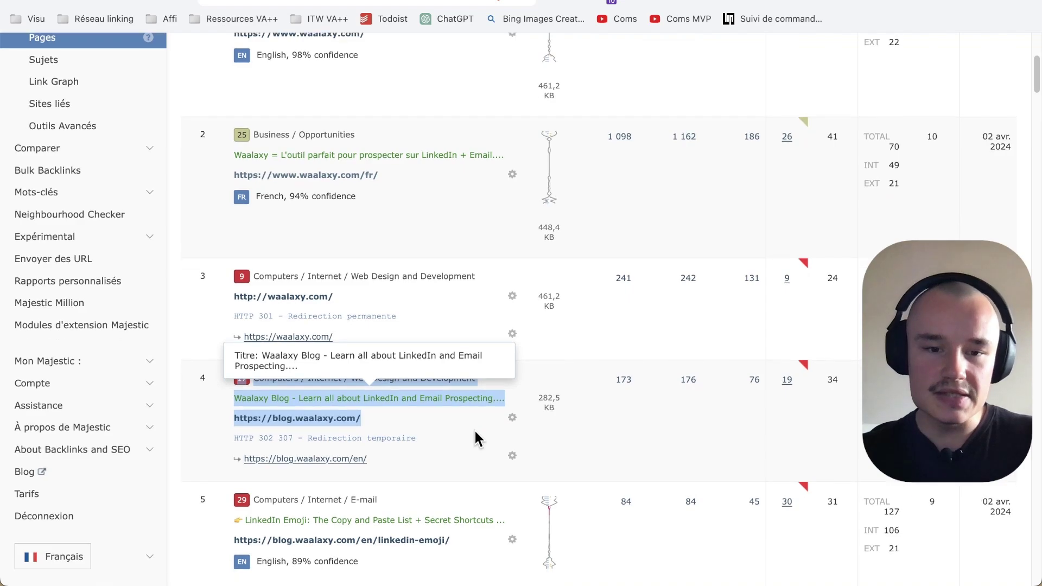
{"action": "scroll", "coordinate": [475, 437], "scroll_direction": "down", "scroll_amount": 1}
{"action": "scroll", "coordinate": [436, 450], "scroll_direction": "up", "scroll_amount": 1}
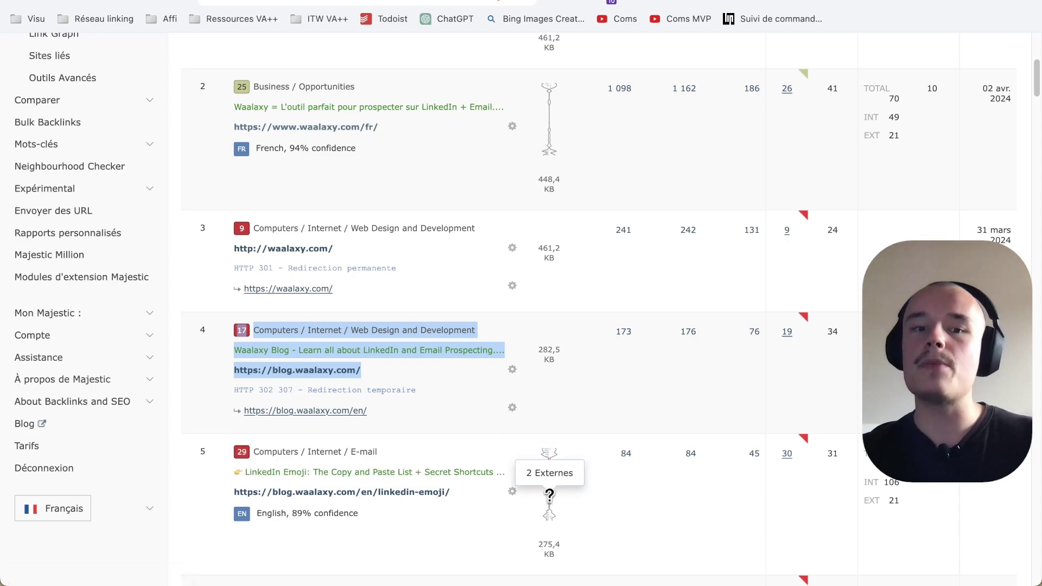
{"action": "scroll", "coordinate": [551, 499], "scroll_direction": "up", "scroll_amount": 1}
{"action": "scroll", "coordinate": [719, 506], "scroll_direction": "up", "scroll_amount": 6}
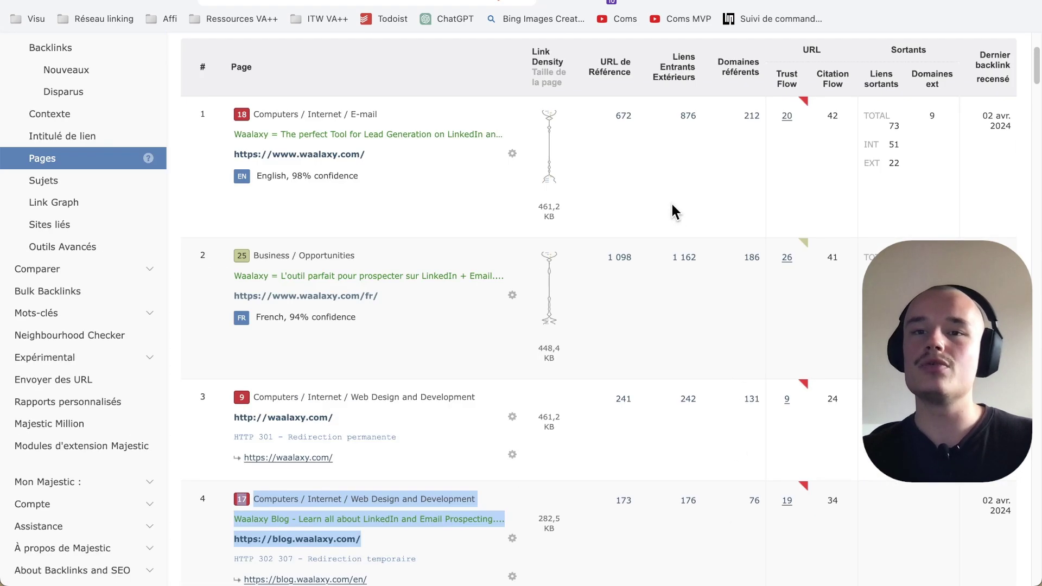
{"action": "scroll", "coordinate": [730, 132], "scroll_direction": "down", "scroll_amount": 1}
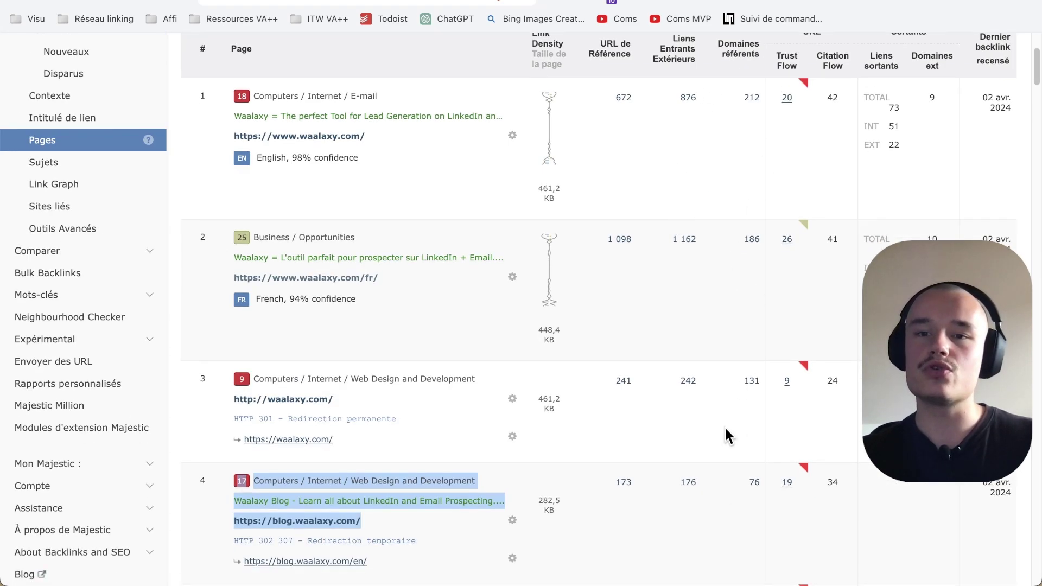
{"action": "scroll", "coordinate": [725, 433], "scroll_direction": "down", "scroll_amount": 2}
{"action": "scroll", "coordinate": [766, 460], "scroll_direction": "down", "scroll_amount": 2}
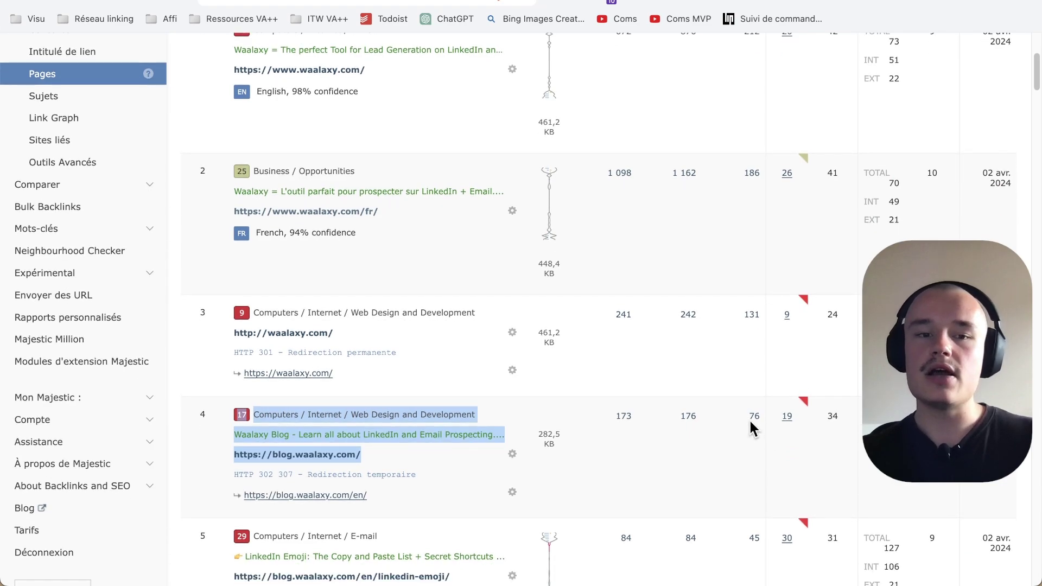
{"action": "scroll", "coordinate": [749, 418], "scroll_direction": "down", "scroll_amount": 2}
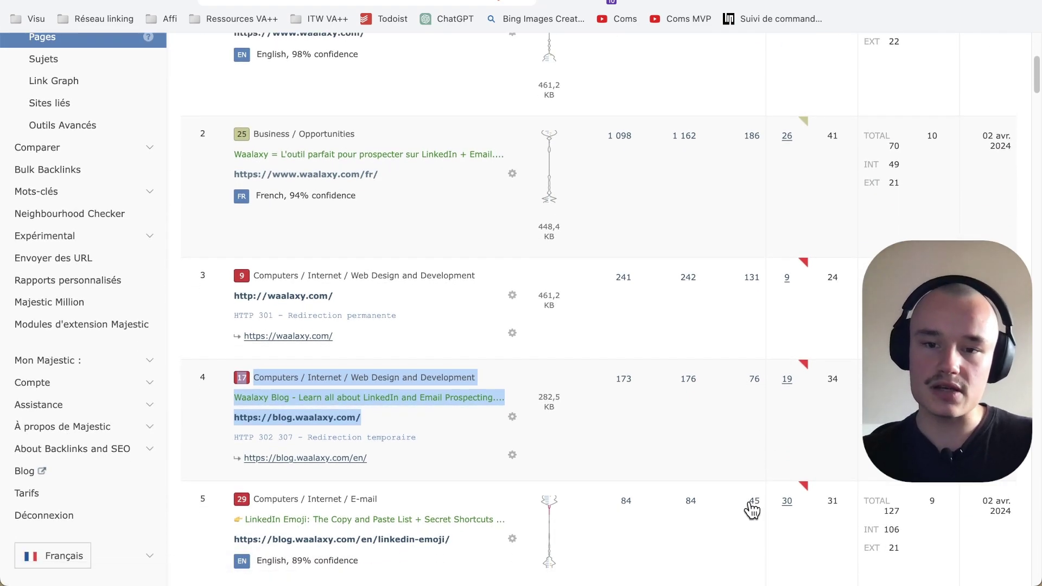
Step: Examine the ranked blog articles from linkedin-emoji through quest-ce-que-le-marketing, and open the prospection-definition article
{"action": "scroll", "coordinate": [445, 567], "scroll_direction": "down", "scroll_amount": 4}
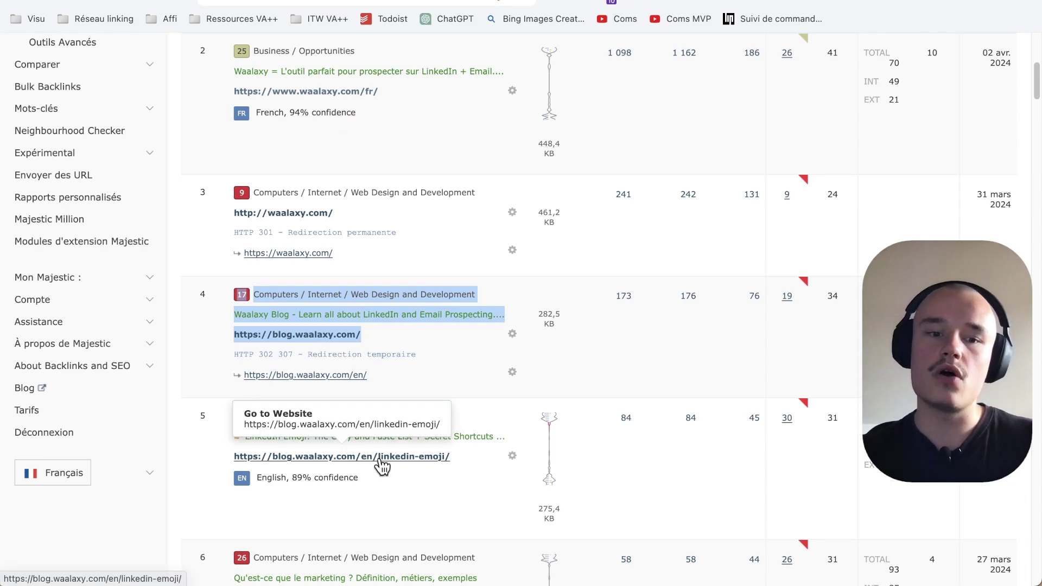
{"action": "scroll", "coordinate": [379, 459], "scroll_direction": "down", "scroll_amount": 3}
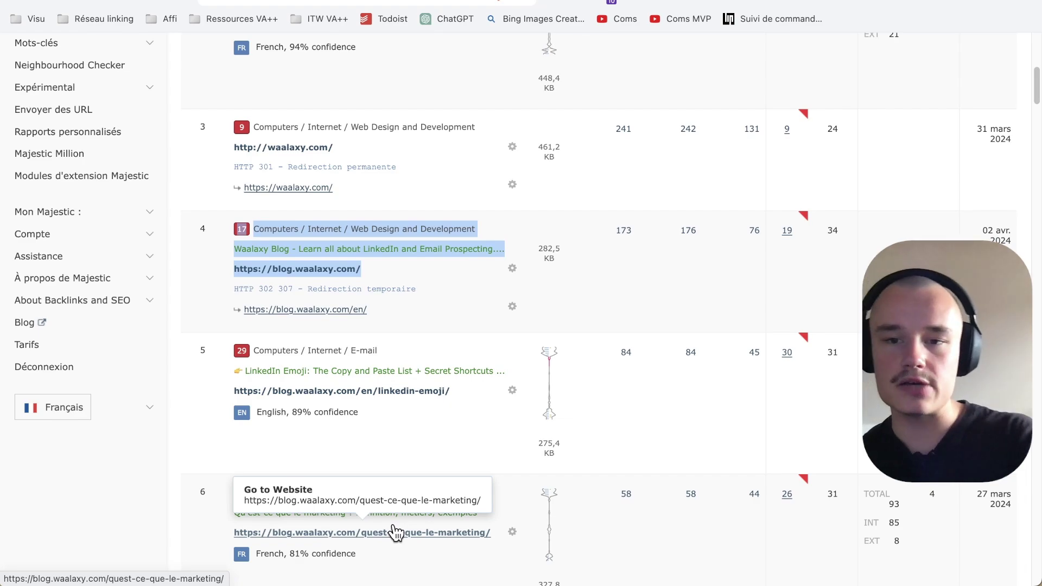
{"action": "scroll", "coordinate": [395, 532], "scroll_direction": "down", "scroll_amount": 8}
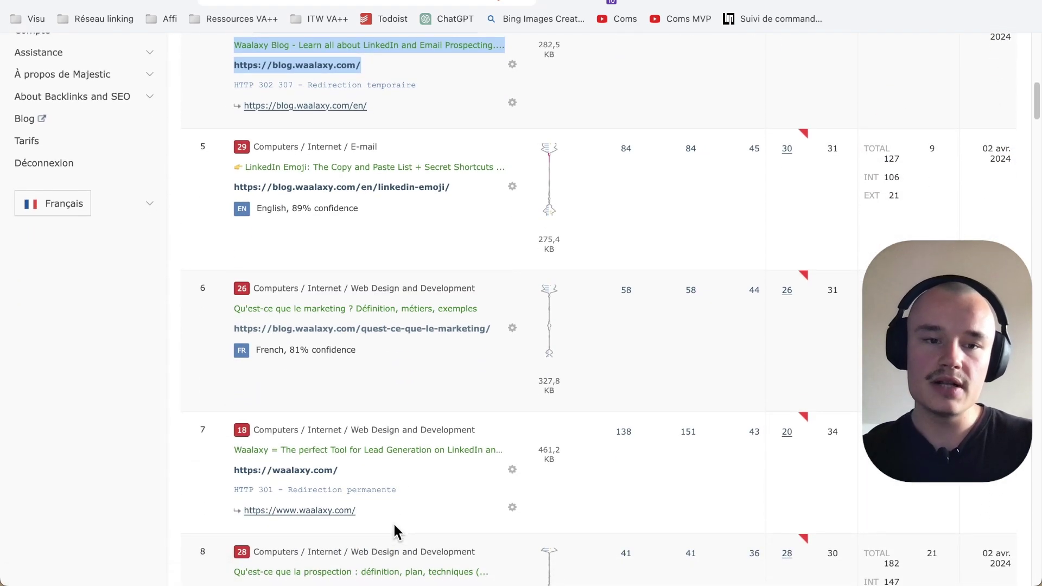
{"action": "scroll", "coordinate": [402, 450], "scroll_direction": "down", "scroll_amount": 5}
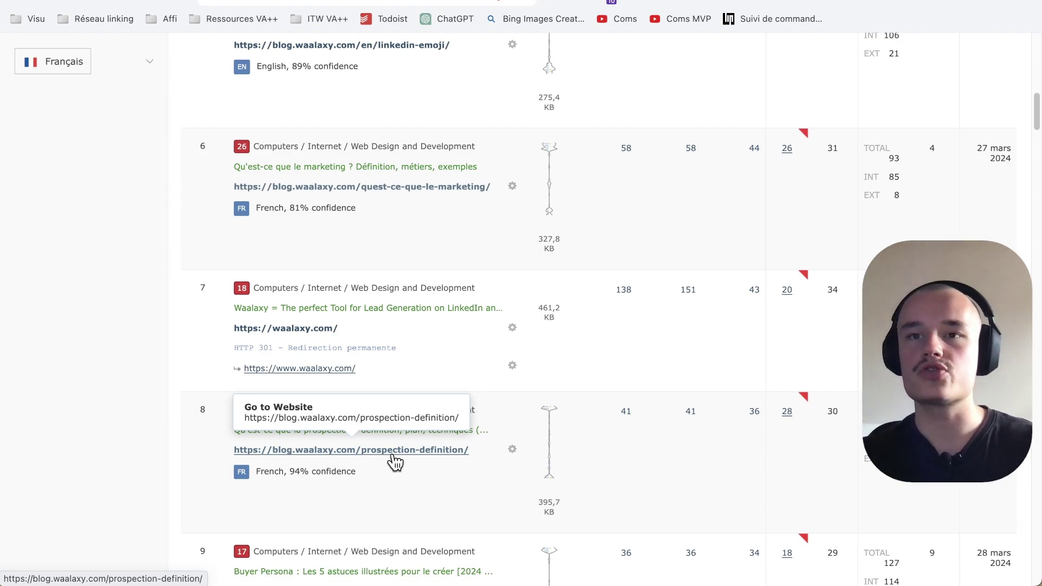
{"action": "left_click", "coordinate": [394, 462]}
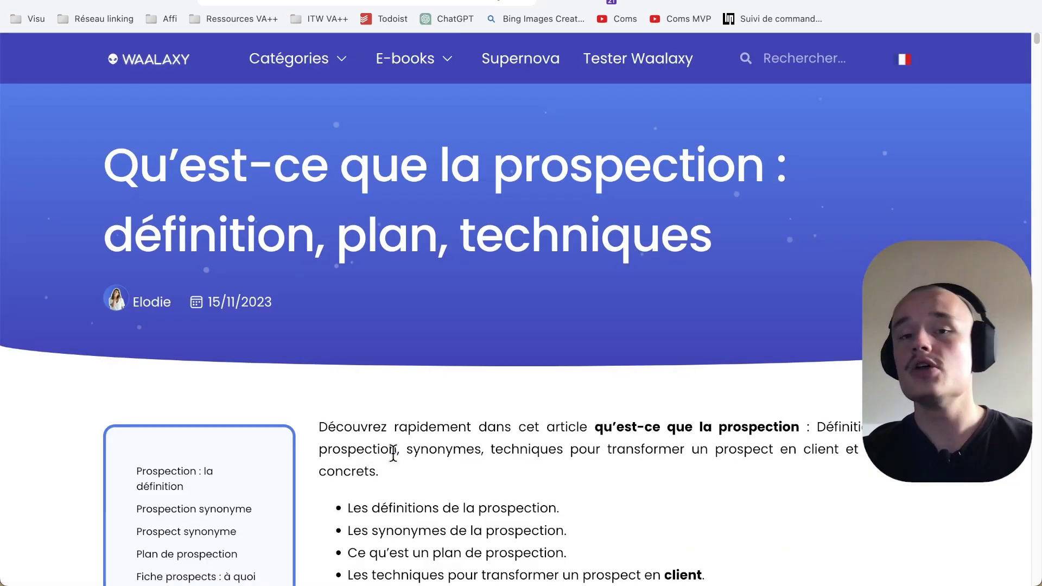
Step: Skim the article "Qu'est-ce que la prospection" down to the "Plan de prospection" infographic and return to its headline
{"action": "scroll", "coordinate": [728, 412], "scroll_direction": "down", "scroll_amount": 3}
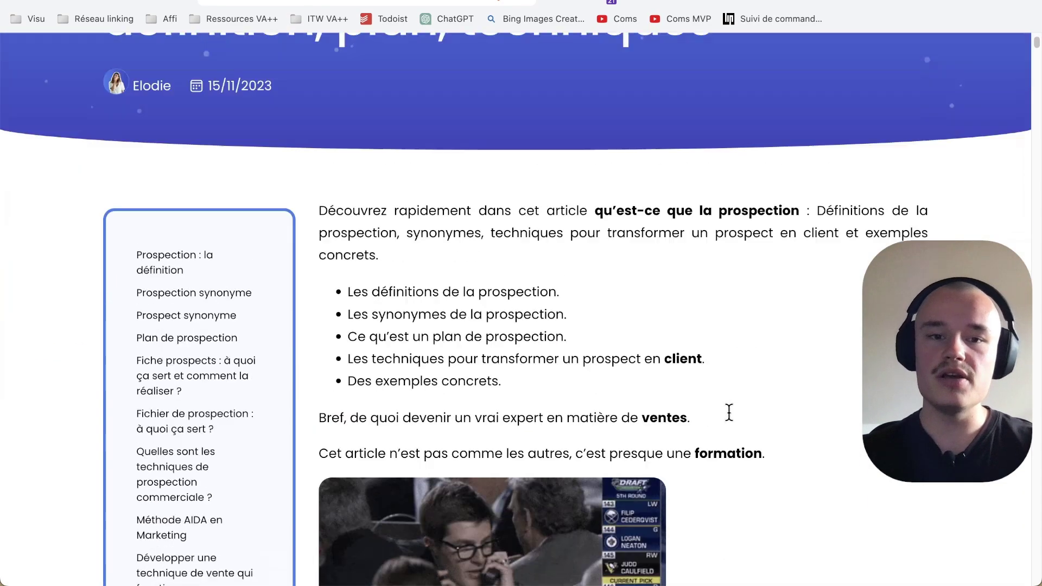
{"action": "scroll", "coordinate": [728, 412], "scroll_direction": "up", "scroll_amount": 3}
{"action": "scroll", "coordinate": [728, 413], "scroll_direction": "down", "scroll_amount": 9}
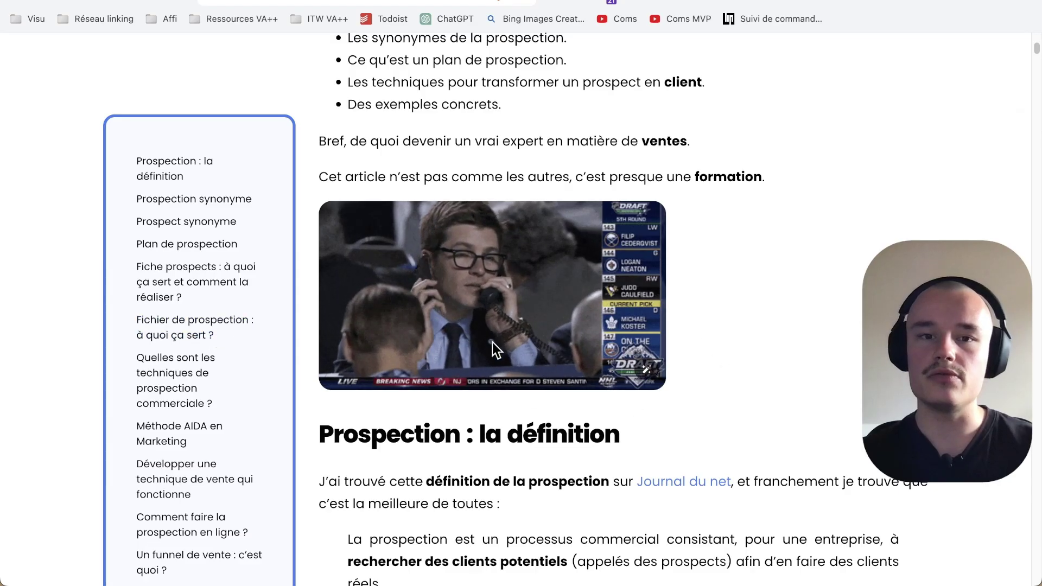
{"action": "scroll", "coordinate": [520, 275], "scroll_direction": "down", "scroll_amount": 15}
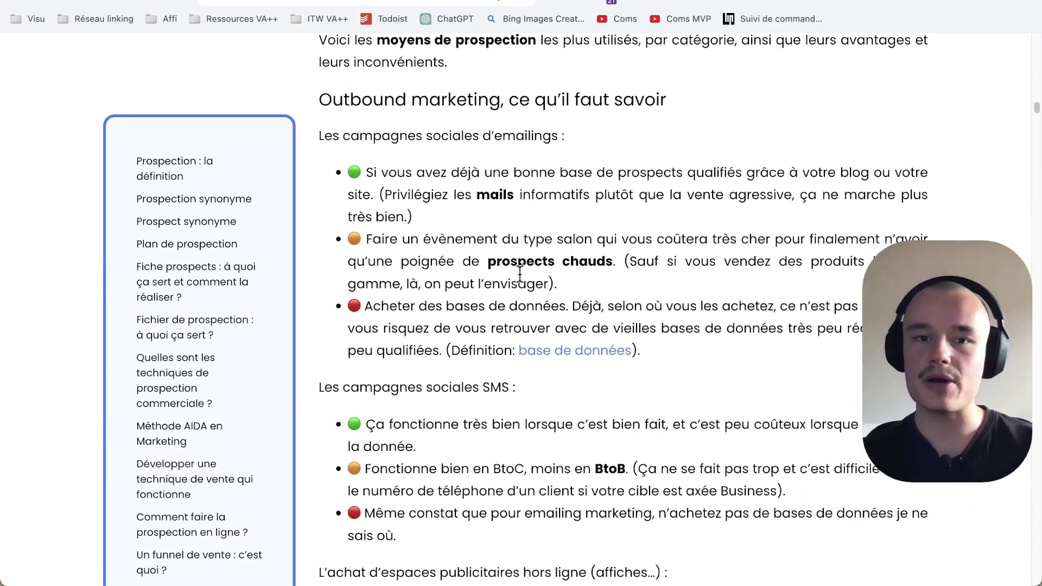
{"action": "scroll", "coordinate": [520, 275], "scroll_direction": "down", "scroll_amount": 20}
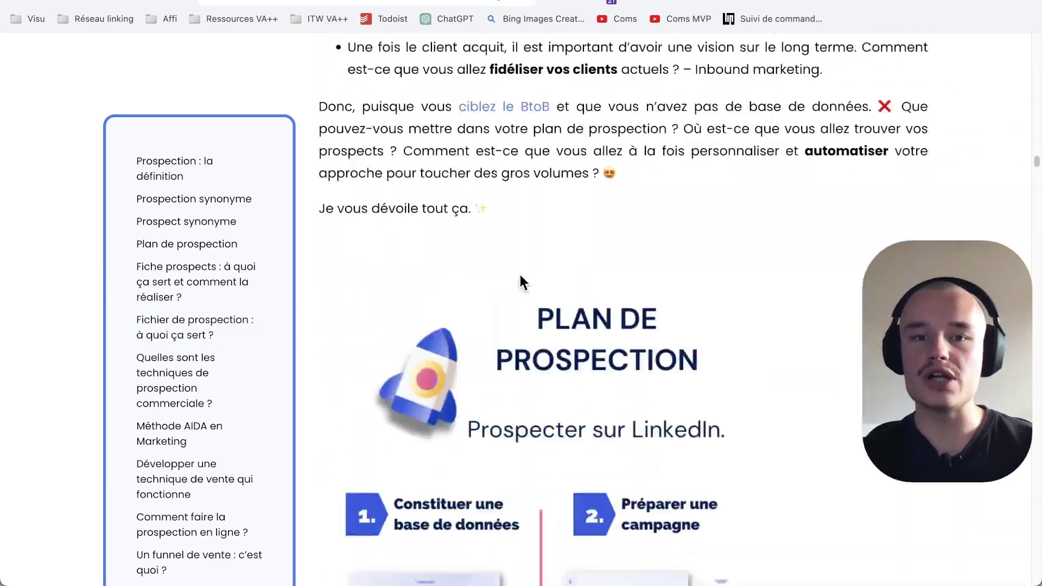
{"action": "scroll", "coordinate": [519, 274], "scroll_direction": "up", "scroll_amount": 20}
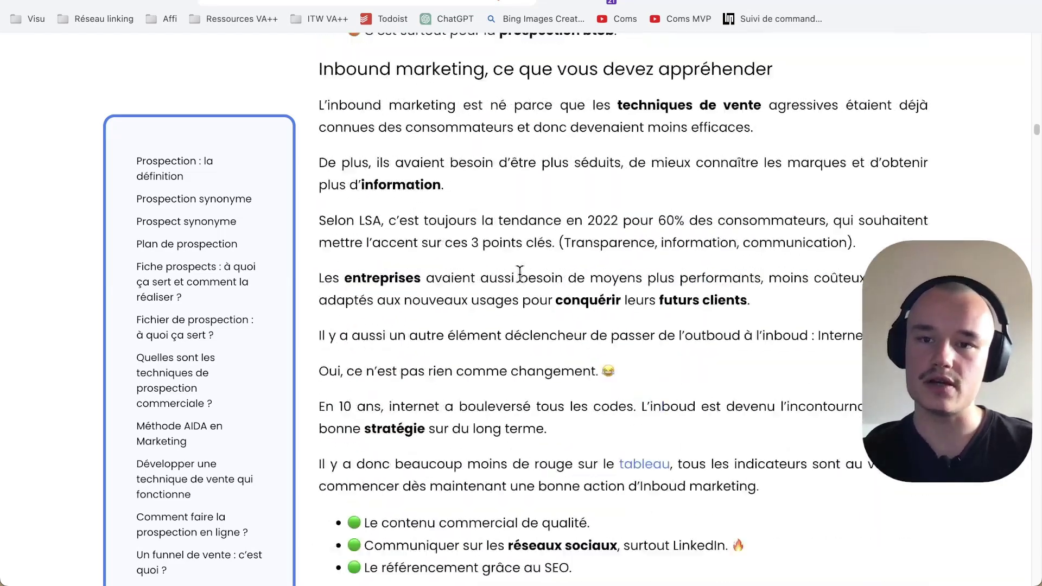
{"action": "scroll", "coordinate": [520, 274], "scroll_direction": "up", "scroll_amount": 10}
Step: Show the prospection article's backlinks in the Majestic extension, review their anchor texts and highlight the anchor "prospection"
{"action": "key", "text": "alt+m"}
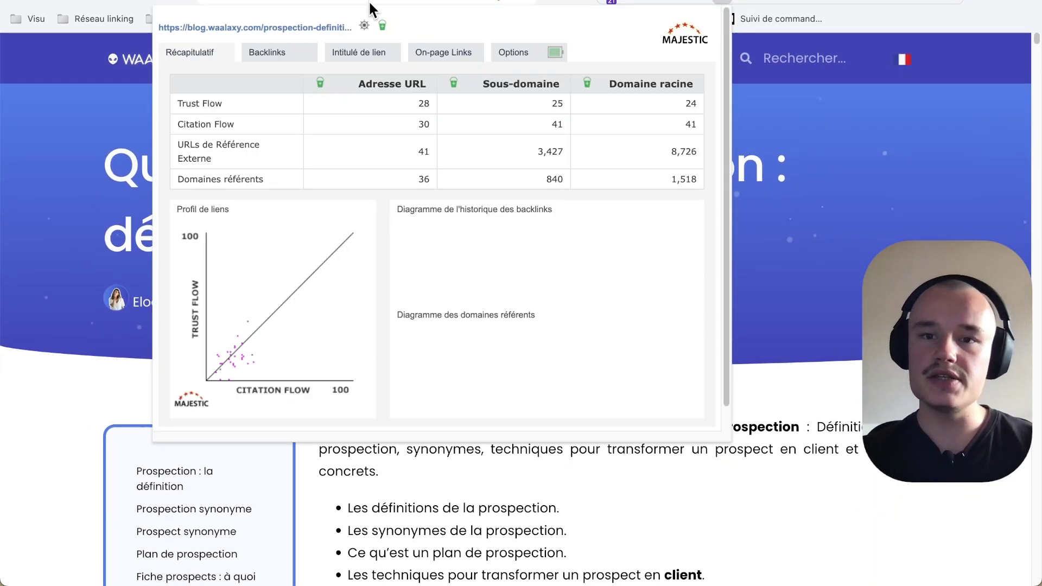
{"action": "left_click", "coordinate": [306, 47]}
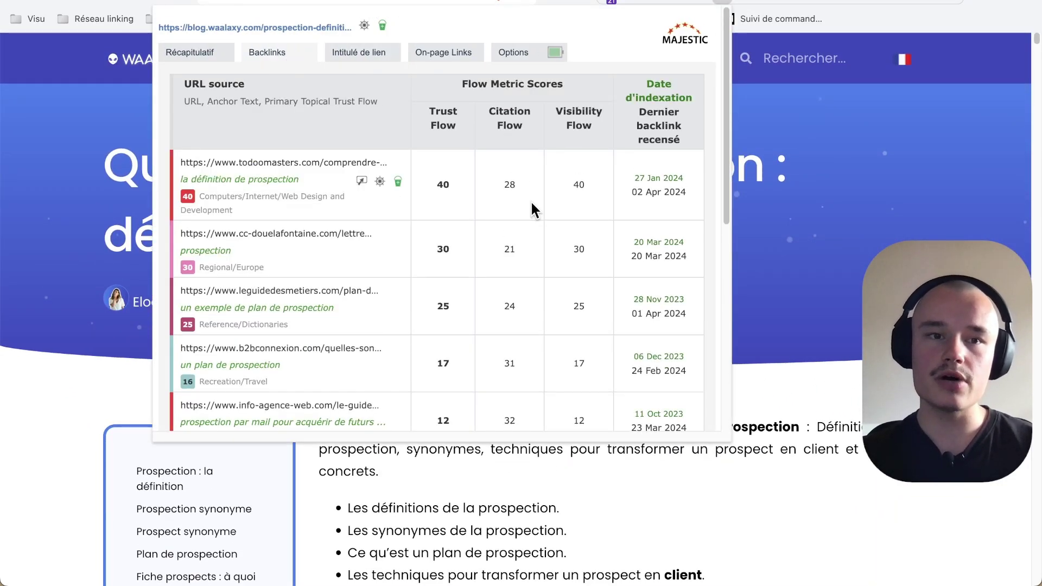
{"action": "scroll", "coordinate": [393, 206], "scroll_direction": "down", "scroll_amount": 8}
{"action": "scroll", "coordinate": [393, 206], "scroll_direction": "up", "scroll_amount": 3}
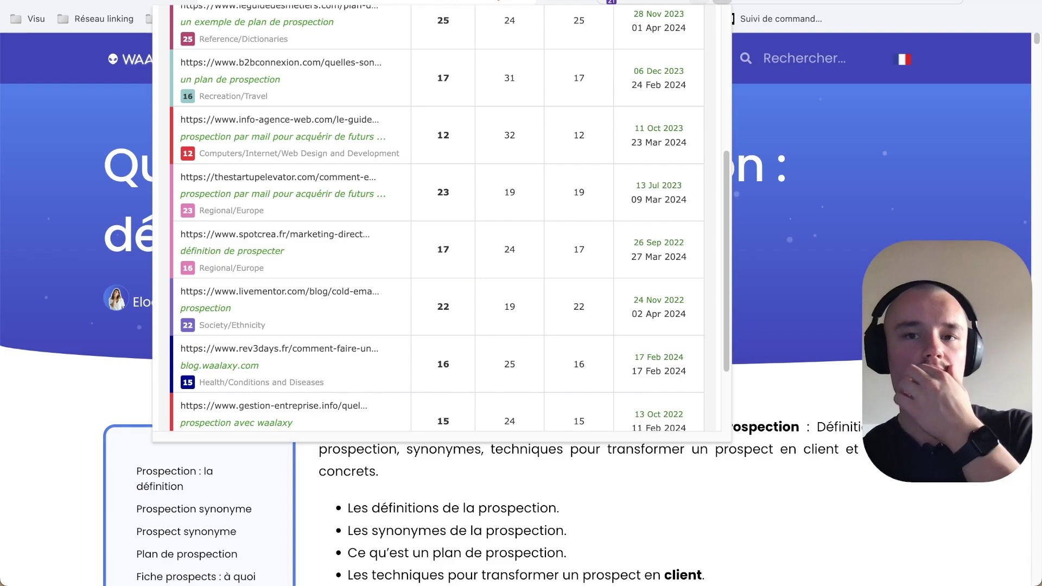
{"action": "scroll", "coordinate": [429, 193], "scroll_direction": "up", "scroll_amount": 5}
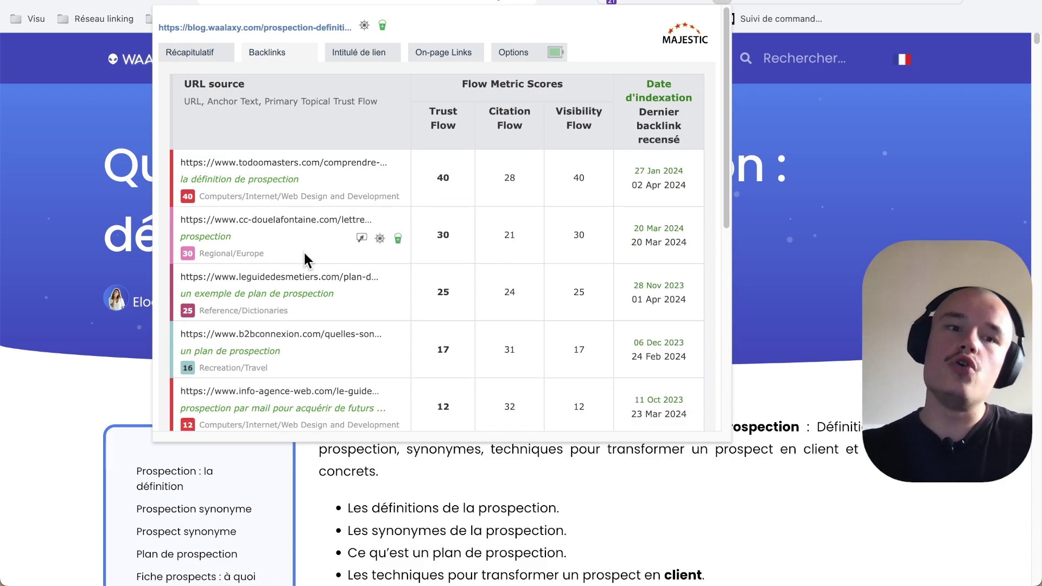
{"action": "double_click", "coordinate": [216, 237]}
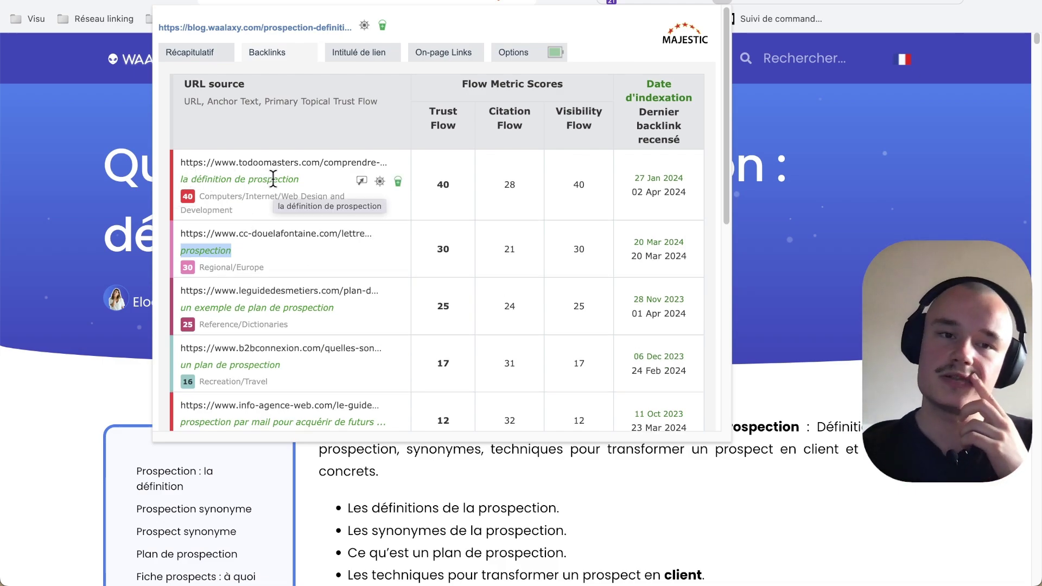
Step: Finish reviewing the backlink list, show the prospection article's SEO overview and highlight "prospection" and the whole meta title
{"action": "scroll", "coordinate": [333, 239], "scroll_direction": "down", "scroll_amount": 1}
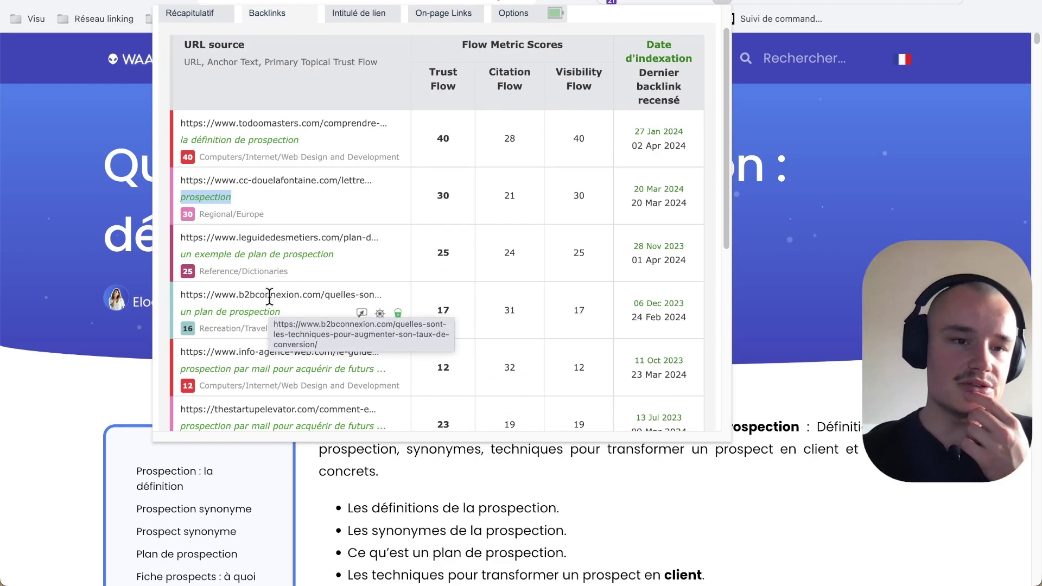
{"action": "left_click", "coordinate": [31, 253]}
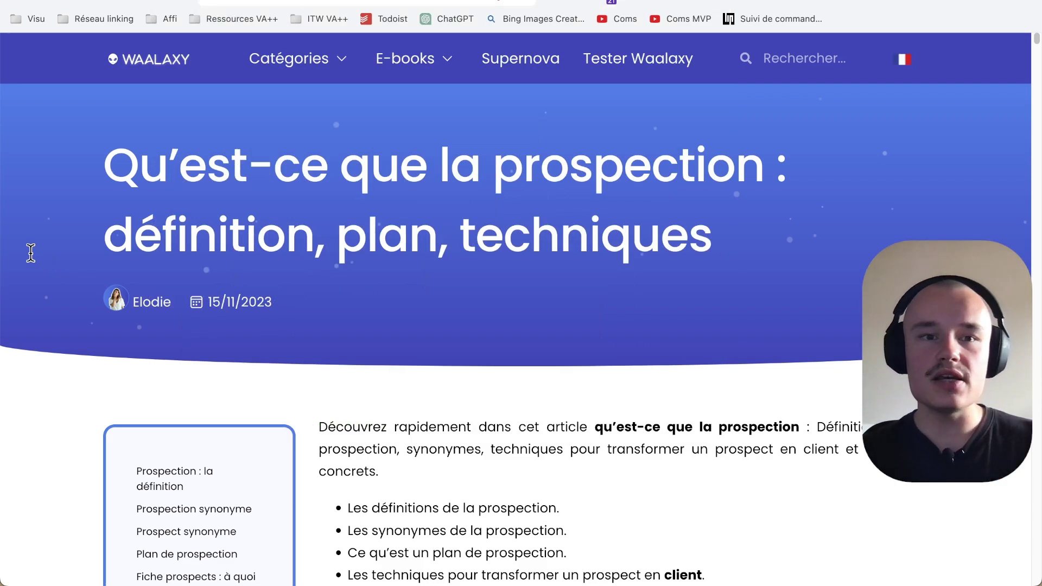
{"action": "left_click", "coordinate": [746, 2]}
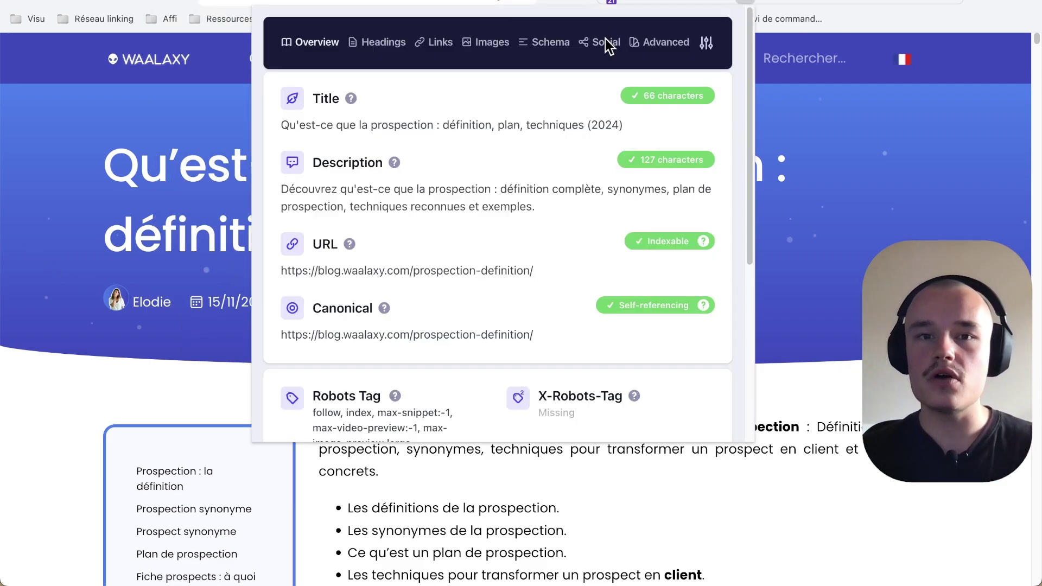
{"action": "double_click", "coordinate": [496, 122]}
{"action": "double_click", "coordinate": [386, 126]}
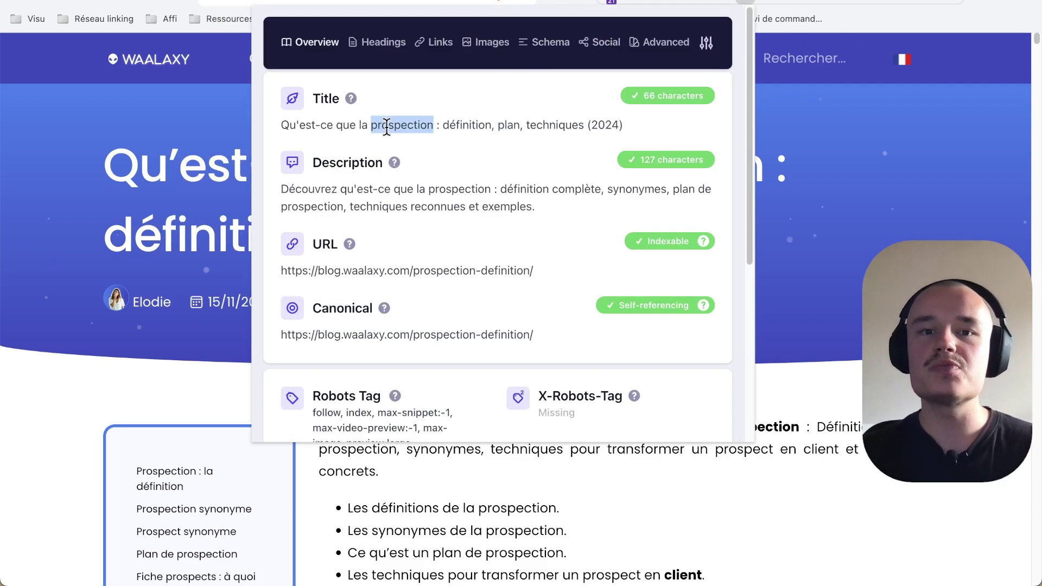
{"action": "triple_click", "coordinate": [470, 125]}
{"action": "triple_click", "coordinate": [401, 124]}
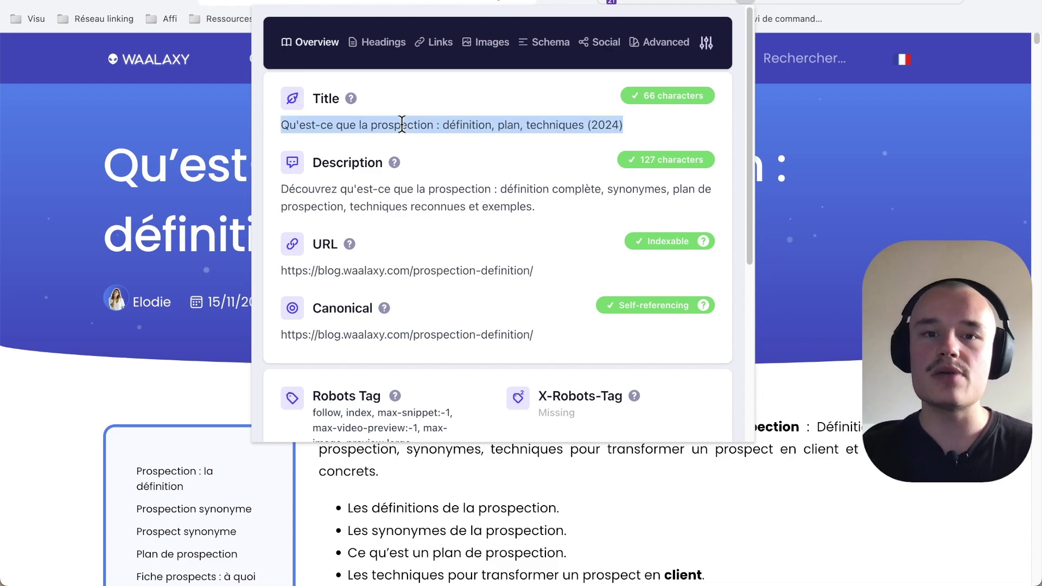
Step: Highlight "plan", "techniques" and the year 2024 in the meta title, and dismiss the SEO overview
{"action": "double_click", "coordinate": [502, 124]}
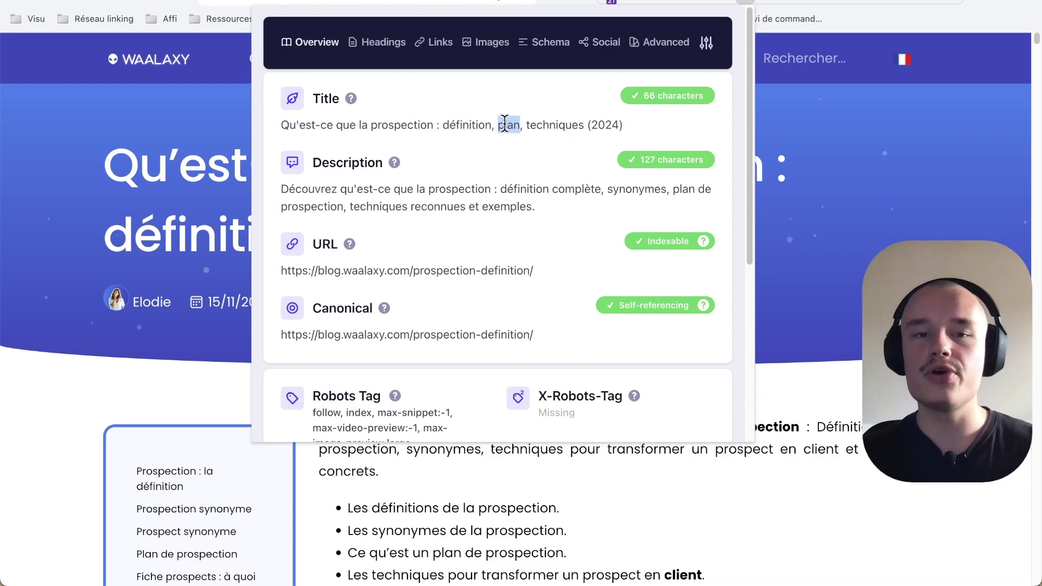
{"action": "double_click", "coordinate": [562, 126]}
{"action": "left_click", "coordinate": [150, 145]}
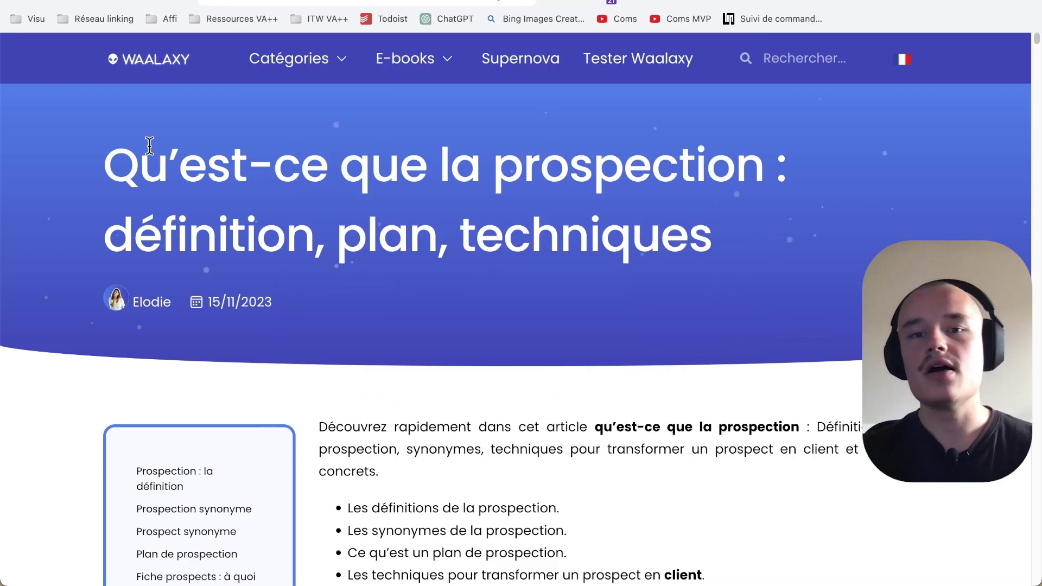
{"action": "key", "text": "alt+shift+d"}
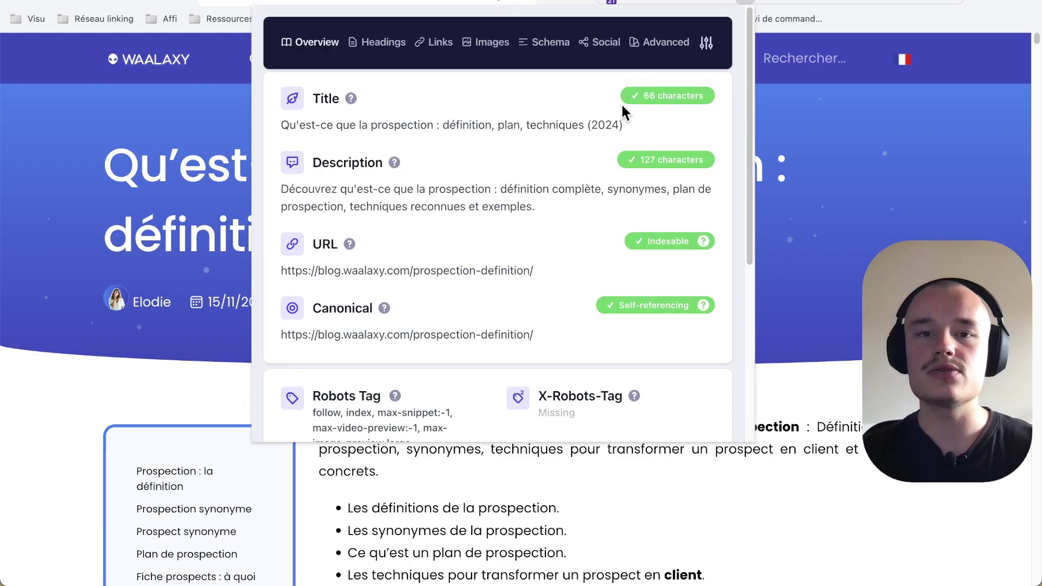
{"action": "double_click", "coordinate": [604, 125]}
{"action": "left_click", "coordinate": [80, 180]}
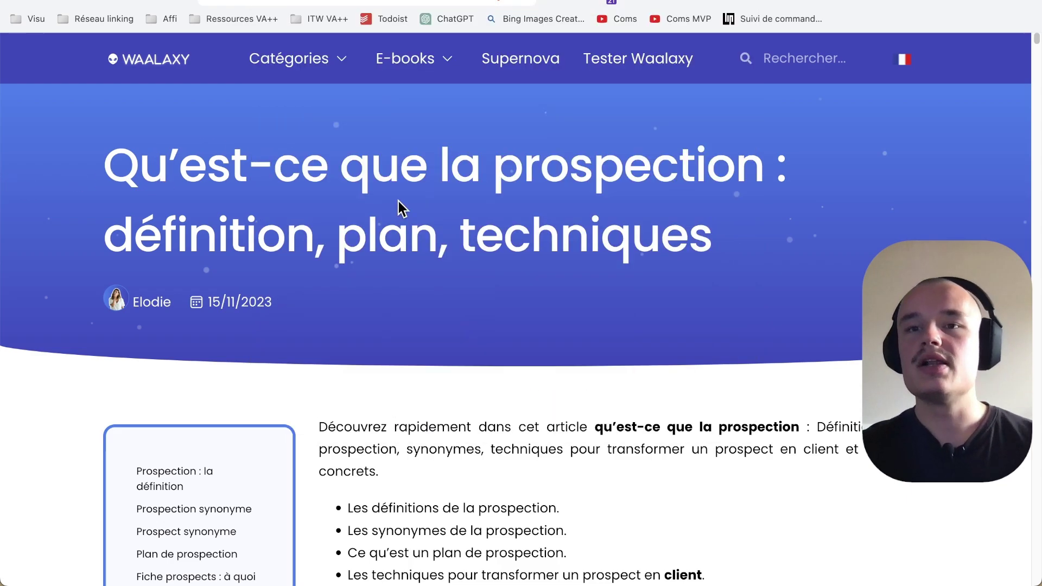
Step: Reopen the prospection article's backlinks in the Majestic extension and review the anchor texts down to the last row
{"action": "scroll", "coordinate": [398, 201], "scroll_direction": "down", "scroll_amount": 15}
{"action": "scroll", "coordinate": [398, 200], "scroll_direction": "up", "scroll_amount": 20}
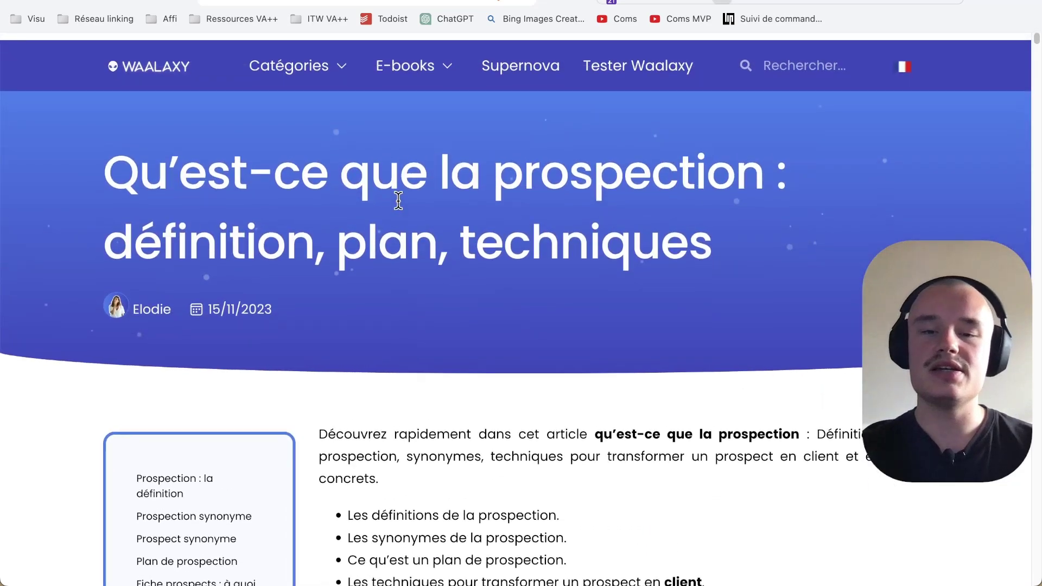
{"action": "key", "text": "alt+shift+m"}
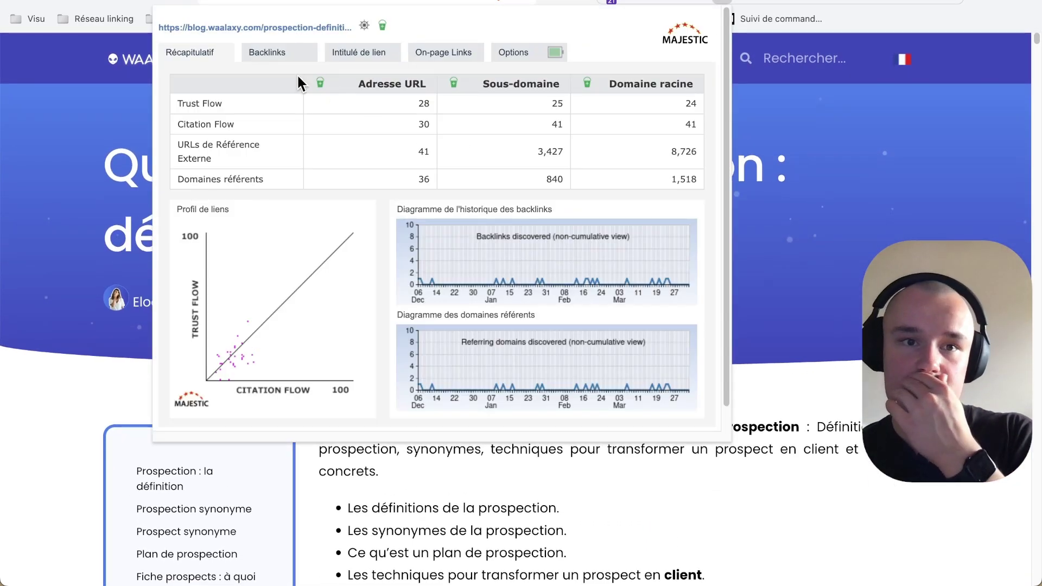
{"action": "left_click", "coordinate": [270, 53]}
{"action": "scroll", "coordinate": [290, 275], "scroll_direction": "down", "scroll_amount": 1}
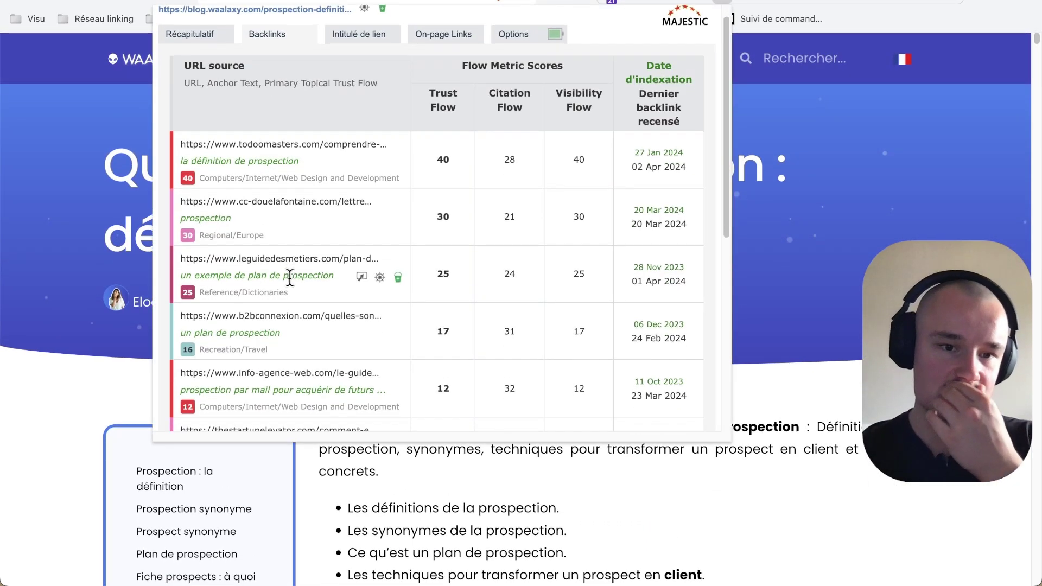
{"action": "scroll", "coordinate": [290, 277], "scroll_direction": "down", "scroll_amount": 3}
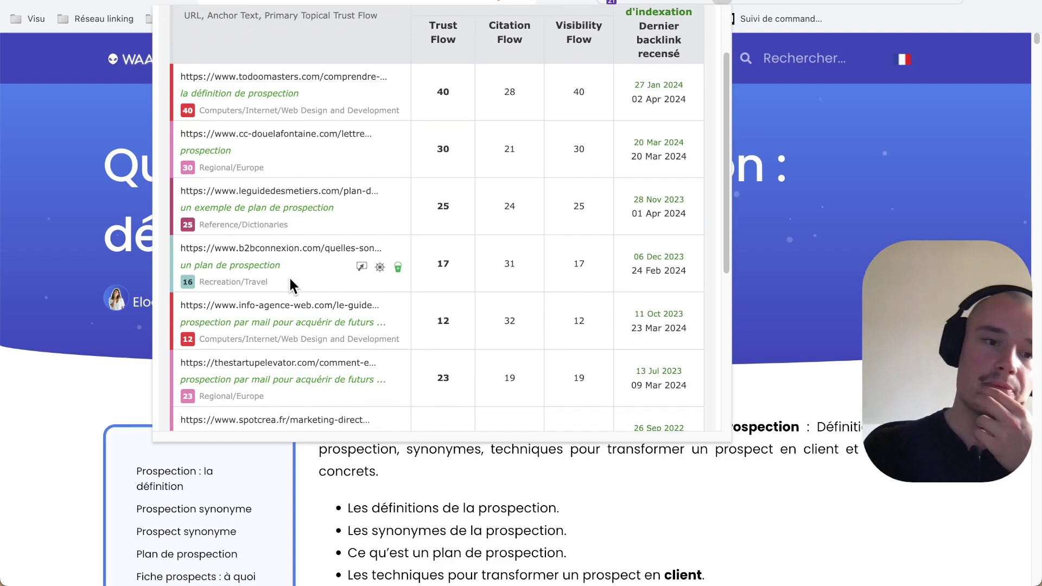
{"action": "scroll", "coordinate": [289, 277], "scroll_direction": "down", "scroll_amount": 3}
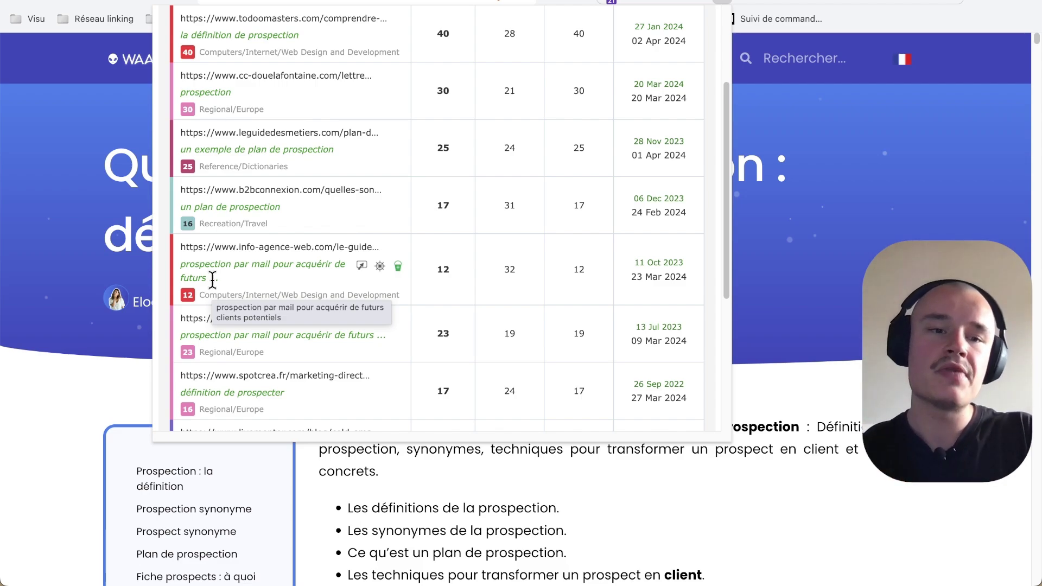
{"action": "scroll", "coordinate": [212, 281], "scroll_direction": "down", "scroll_amount": 2}
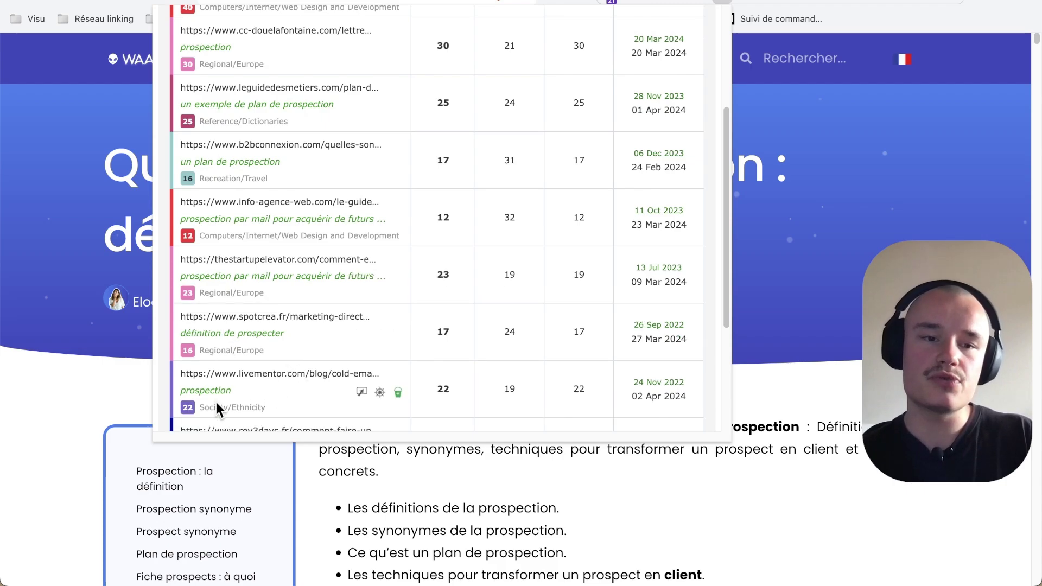
{"action": "scroll", "coordinate": [276, 389], "scroll_direction": "down", "scroll_amount": 5}
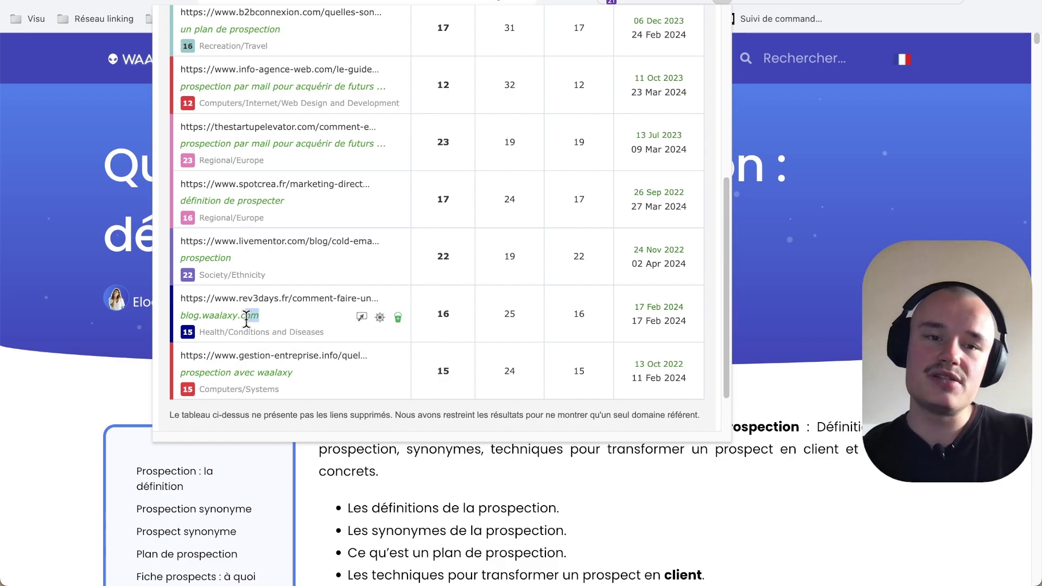
Step: Highlight the anchors "blog.waalaxy.com" and "prospection avec waalaxy", and return to the Majestic page ranking
{"action": "left_click_drag", "start_coordinate": [260, 315], "coordinate": [185, 315]}
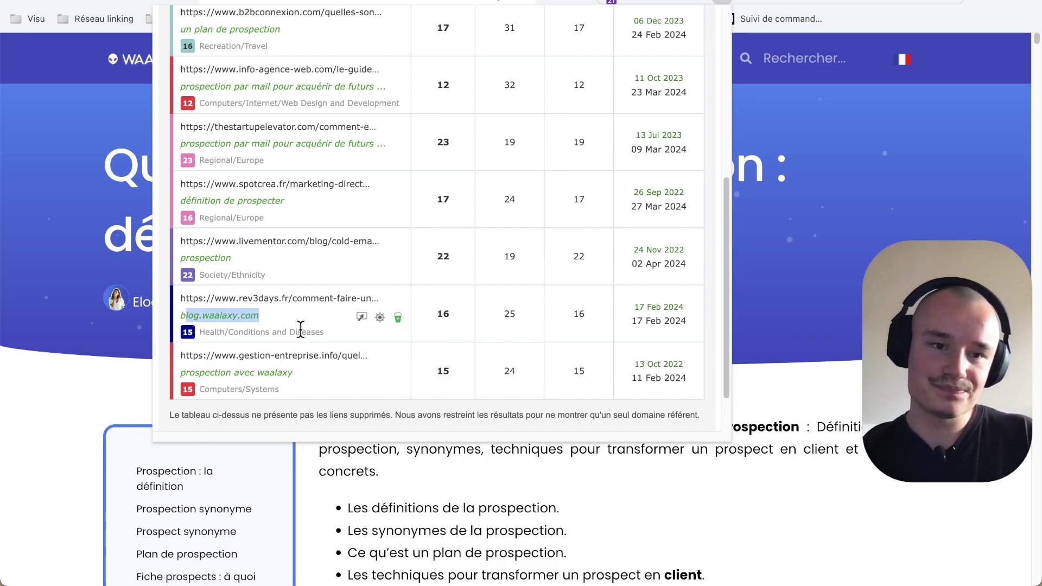
{"action": "scroll", "coordinate": [300, 329], "scroll_direction": "down", "scroll_amount": 1}
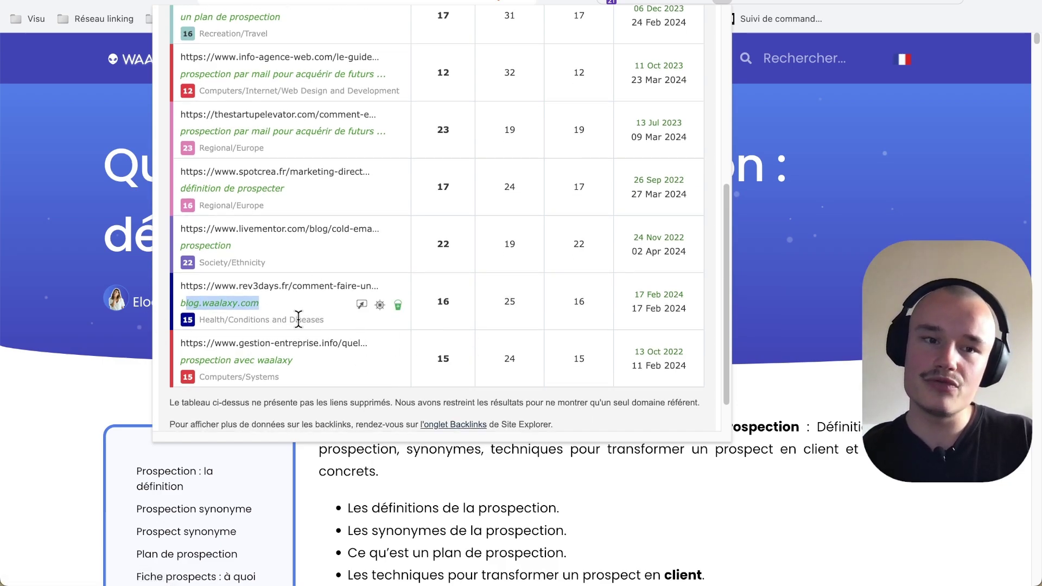
{"action": "left_click_drag", "start_coordinate": [181, 361], "coordinate": [267, 374]}
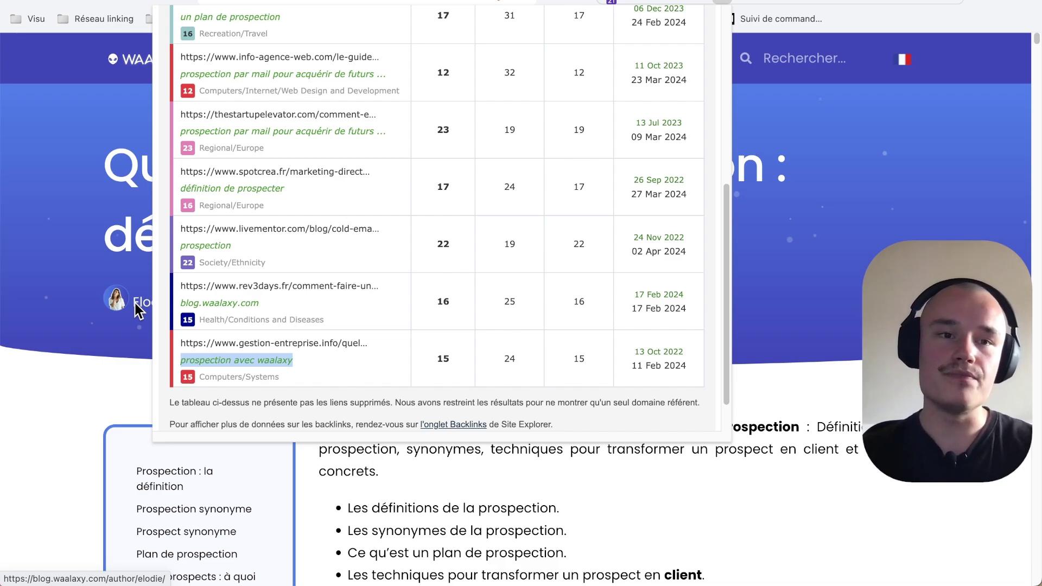
{"action": "left_click", "coordinate": [82, 359]}
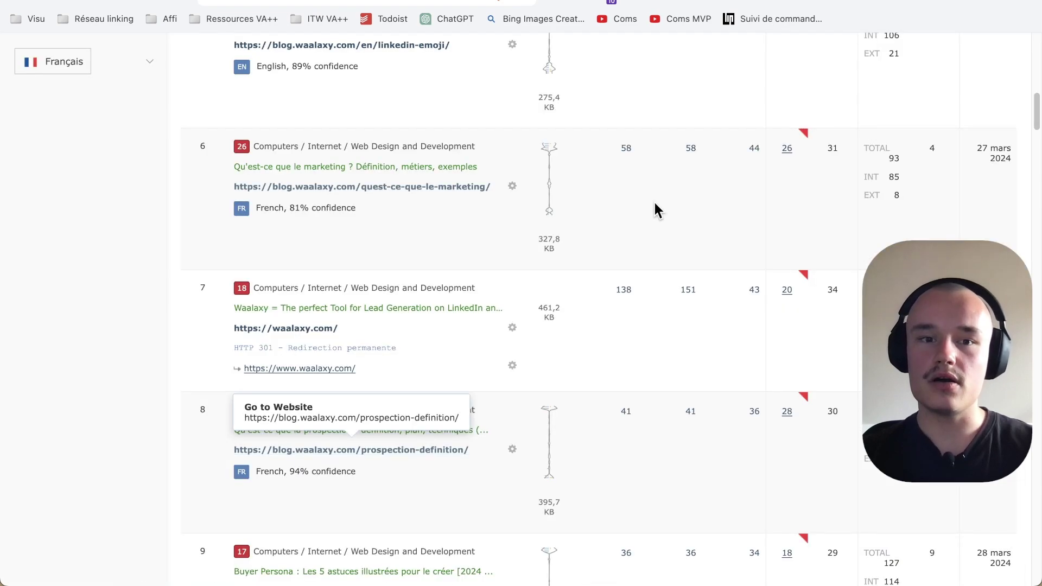
Step: Examine the ranked pages from the prospection-definition article down to the linkedin-c-est-quoi article
{"action": "scroll", "coordinate": [656, 209], "scroll_direction": "down", "scroll_amount": 2}
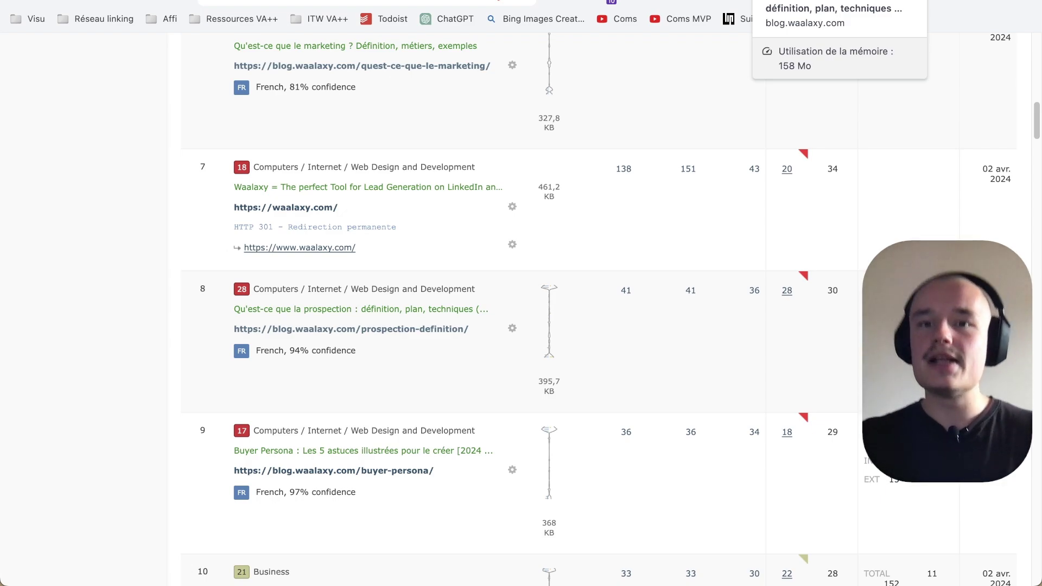
{"action": "scroll", "coordinate": [537, 227], "scroll_direction": "down", "scroll_amount": 3}
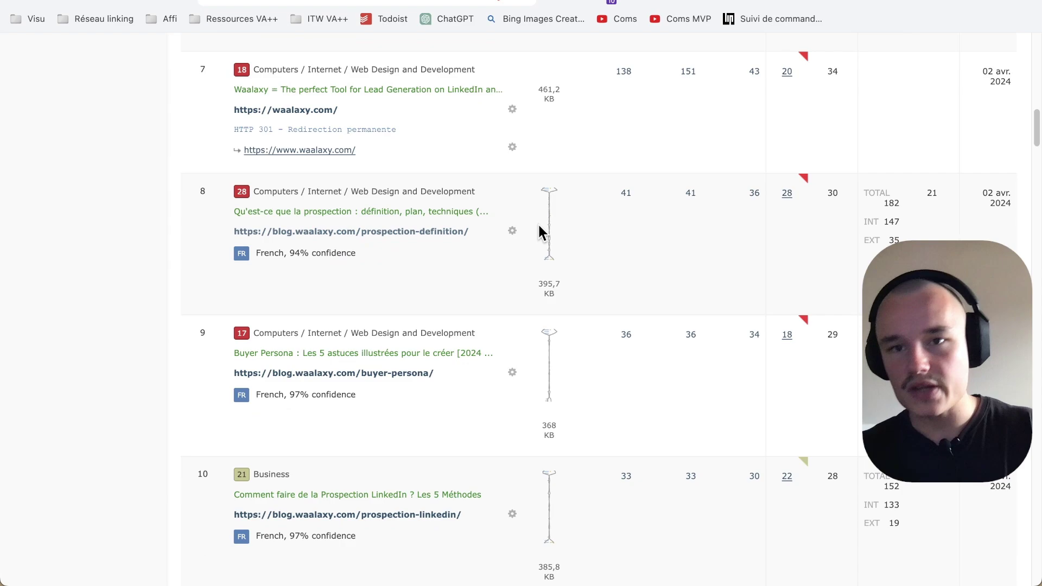
{"action": "scroll", "coordinate": [540, 230], "scroll_direction": "down", "scroll_amount": 10}
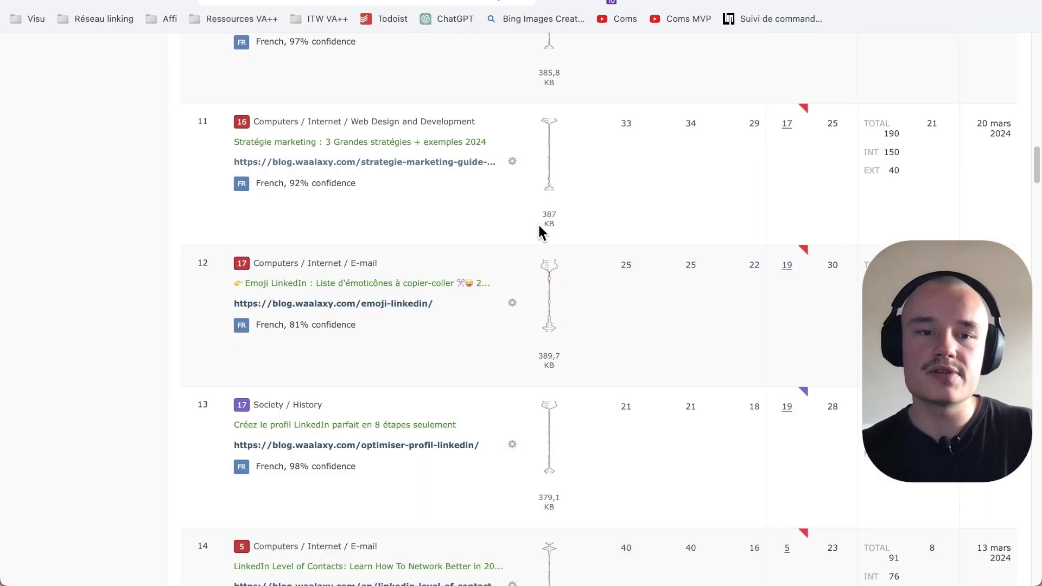
{"action": "scroll", "coordinate": [540, 230], "scroll_direction": "down", "scroll_amount": 3}
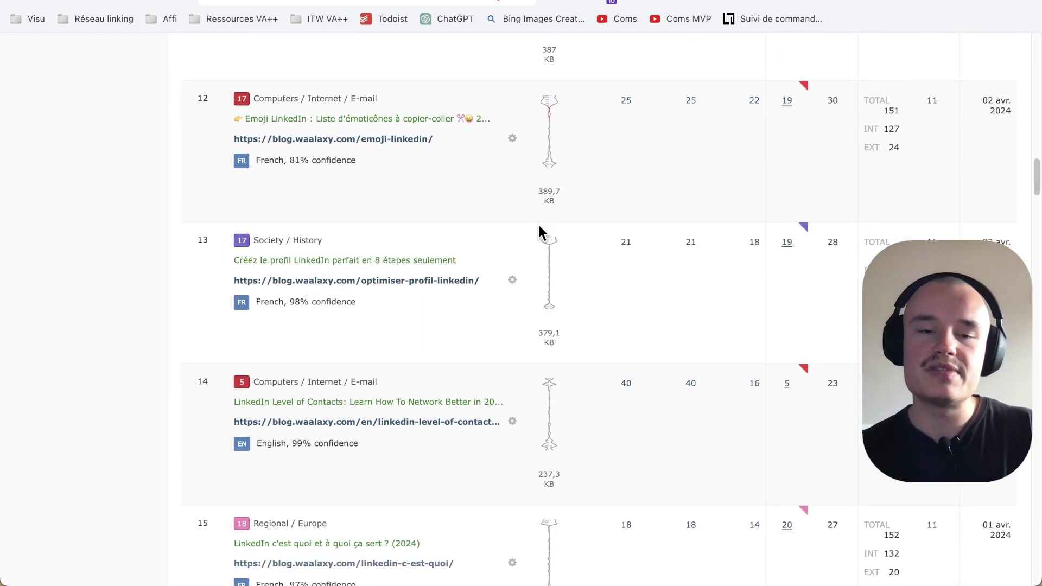
{"action": "scroll", "coordinate": [540, 231], "scroll_direction": "down", "scroll_amount": 1}
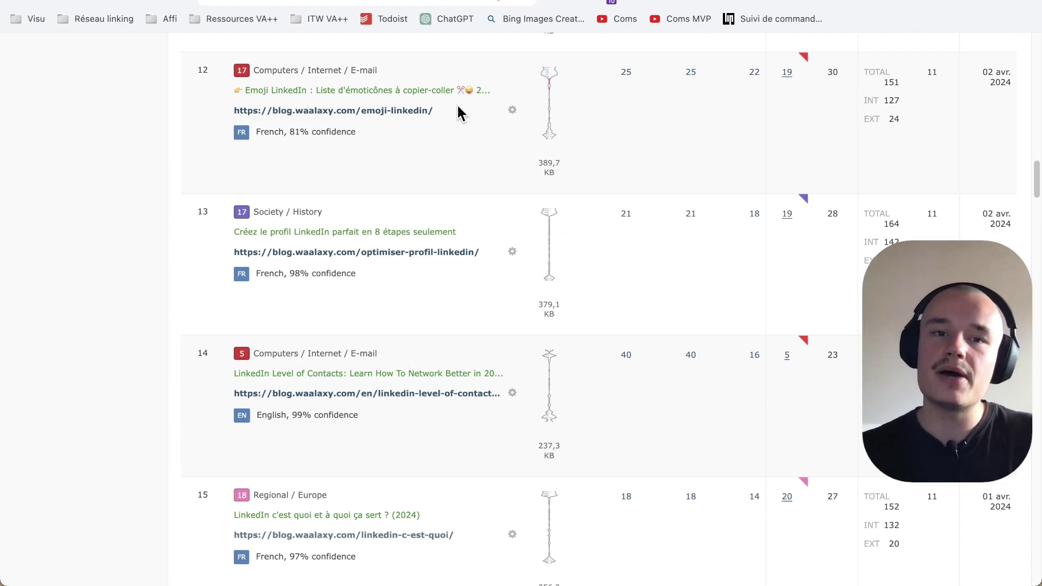
{"action": "left_click_drag", "start_coordinate": [458, 109], "coordinate": [170, 112]}
{"action": "left_click", "coordinate": [168, 165]}
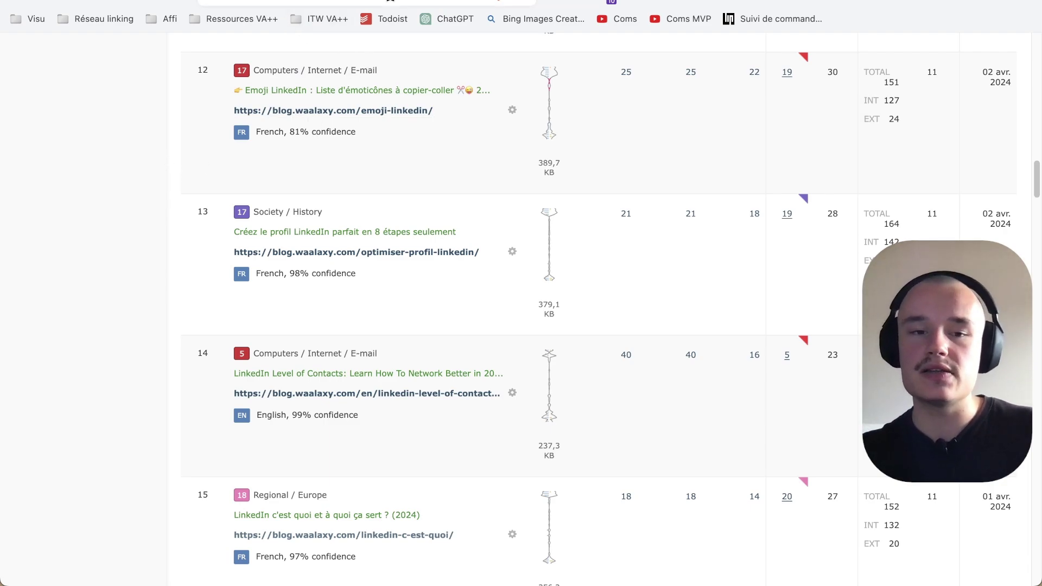
{"action": "scroll", "coordinate": [323, 239], "scroll_direction": "down", "scroll_amount": 3}
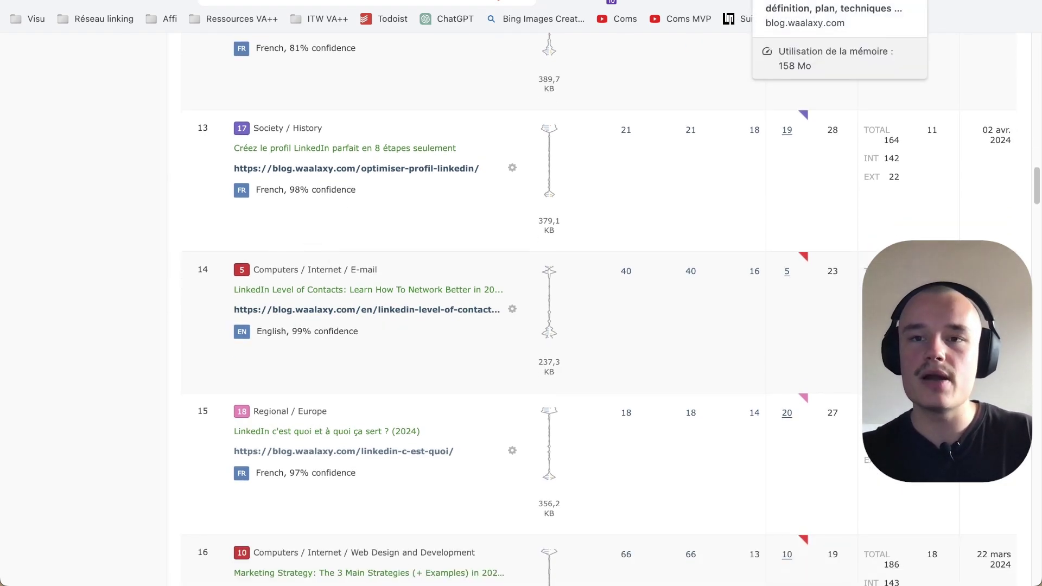
Step: Recheck the prospection article's Majestic summary and go back to the first entries of the Waalaxy page ranking
{"action": "left_click", "coordinate": [781, 1]}
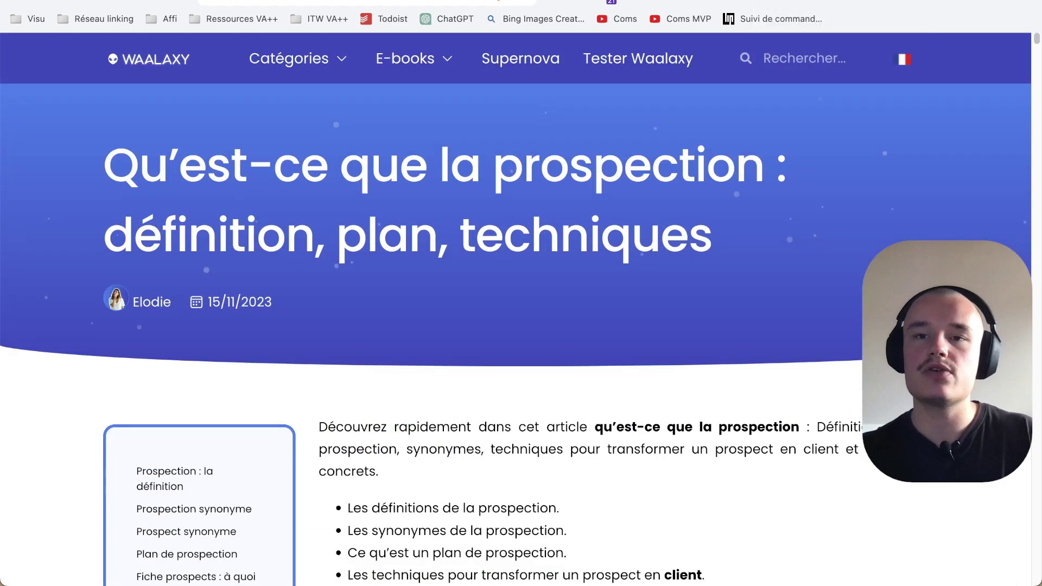
{"action": "left_click", "coordinate": [727, 2]}
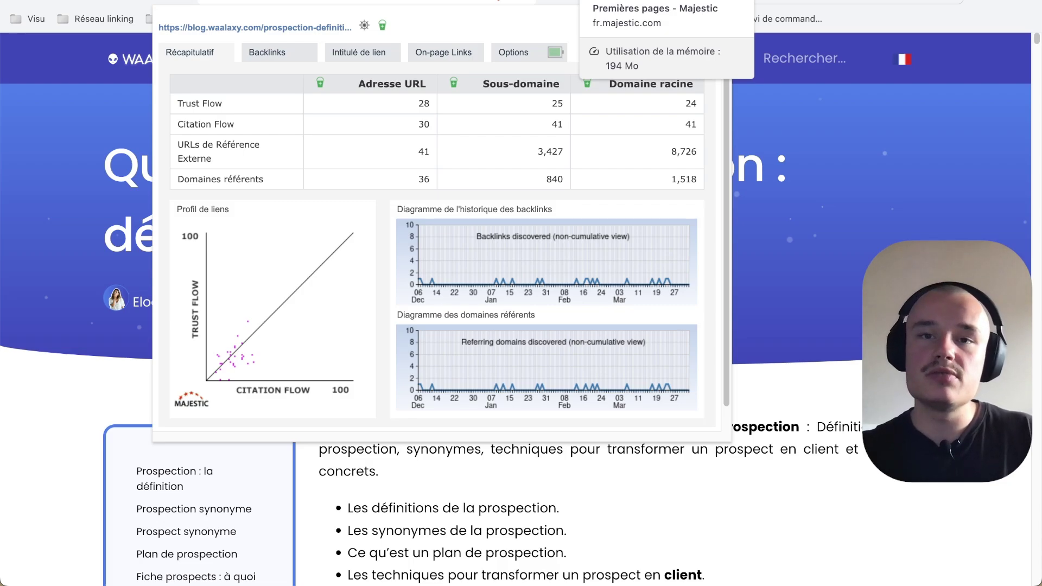
{"action": "left_click", "coordinate": [611, 2]}
{"action": "scroll", "coordinate": [477, 196], "scroll_direction": "up", "scroll_amount": 20}
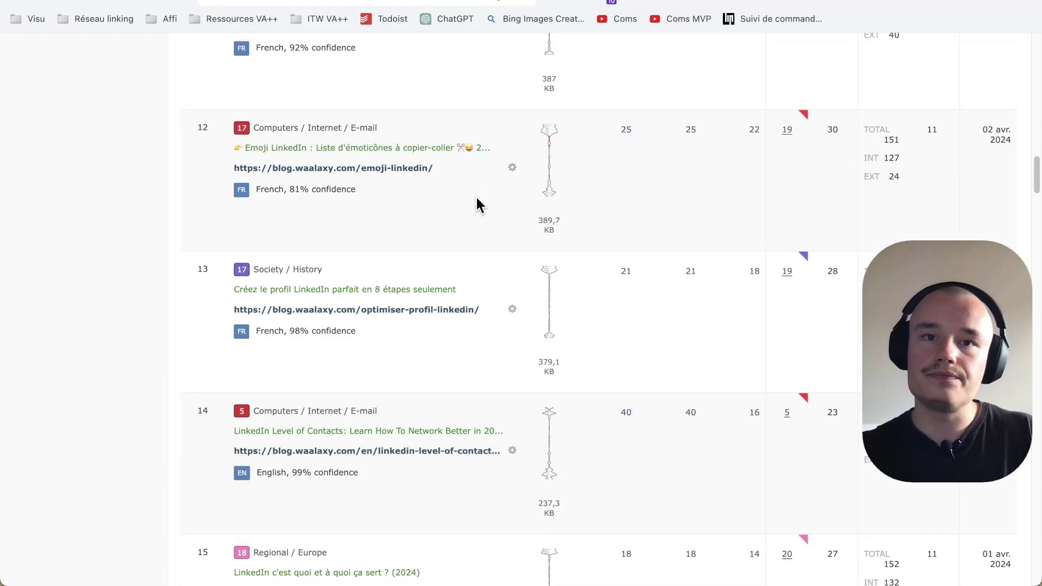
Step: Revisit the prospection and marketing articles, return to the Majestic page ranking and select the searched domain "waalaxy.com"
{"action": "left_click", "coordinate": [343, 1]}
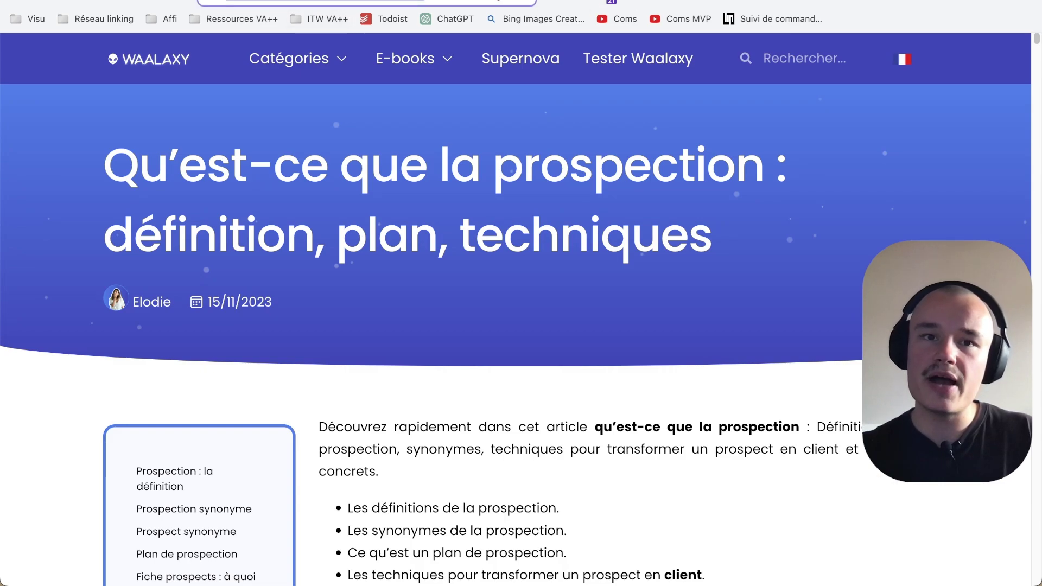
{"action": "key", "text": "ctrl+Tab"}
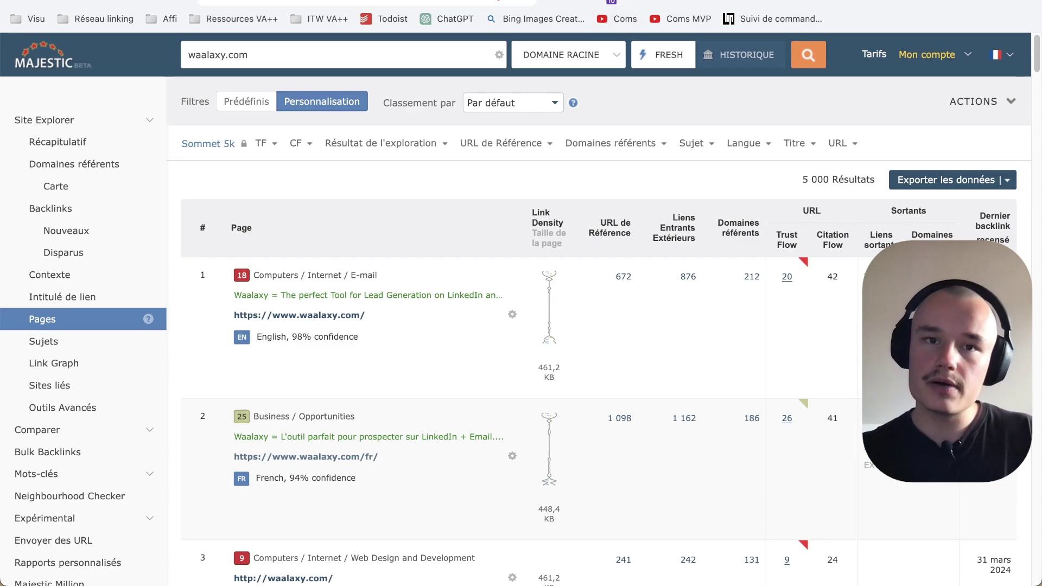
{"action": "key", "text": "ctrl+Tab"}
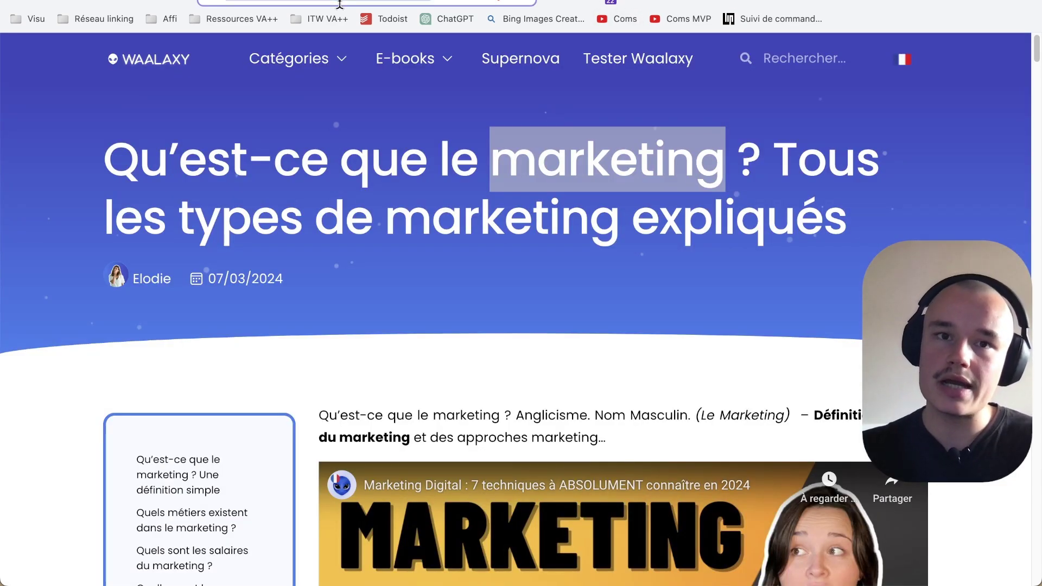
{"action": "key", "text": "ctrl+Tab"}
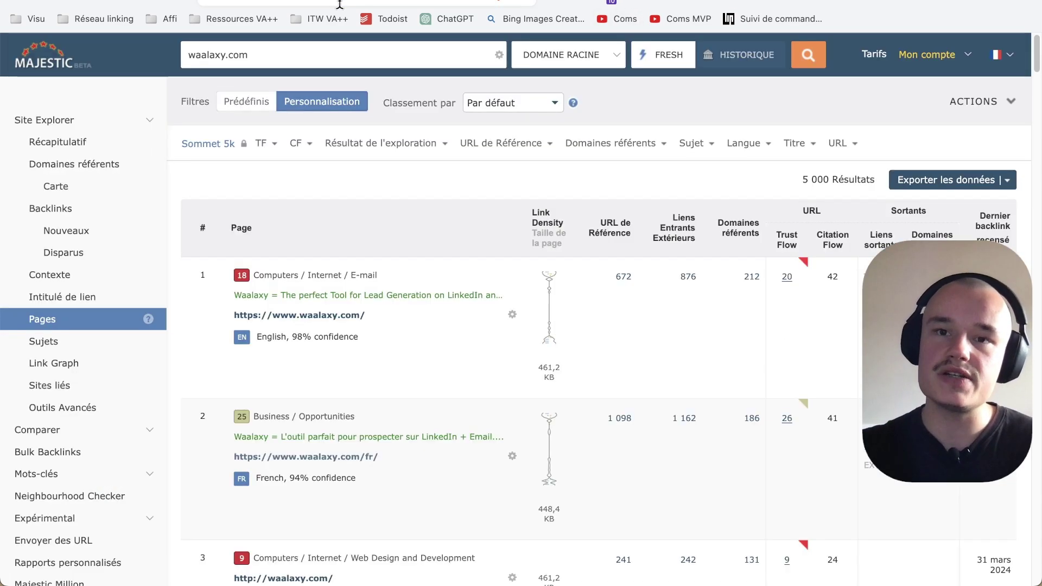
{"action": "double_click", "coordinate": [307, 51]}
{"action": "key", "text": "ctrl+a"}
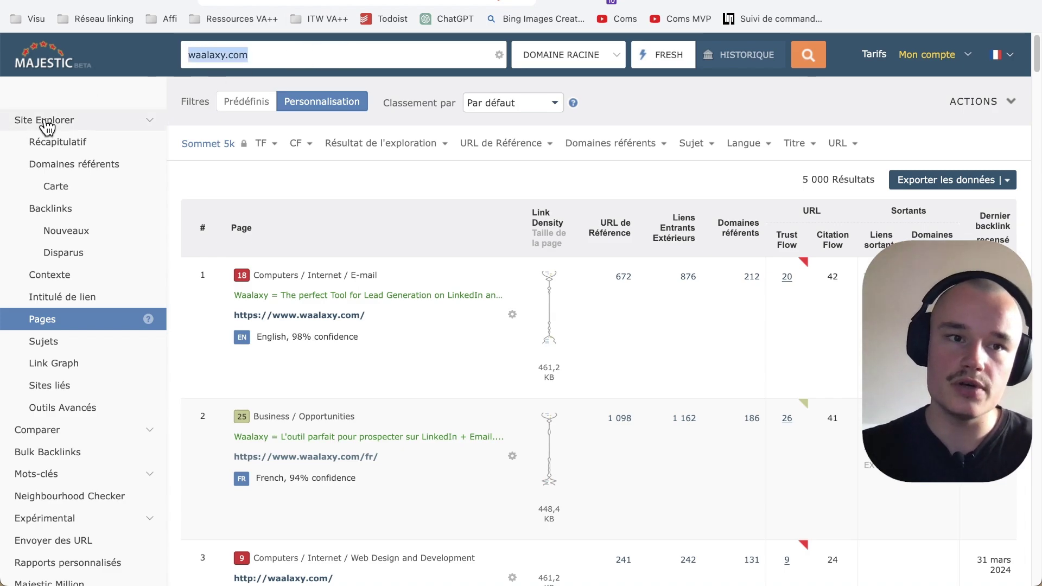
{"action": "type", "text": "https://blog.waalaxy.com/quest-ce-que-le-marketing/"}
{"action": "left_click", "coordinate": [76, 295]}
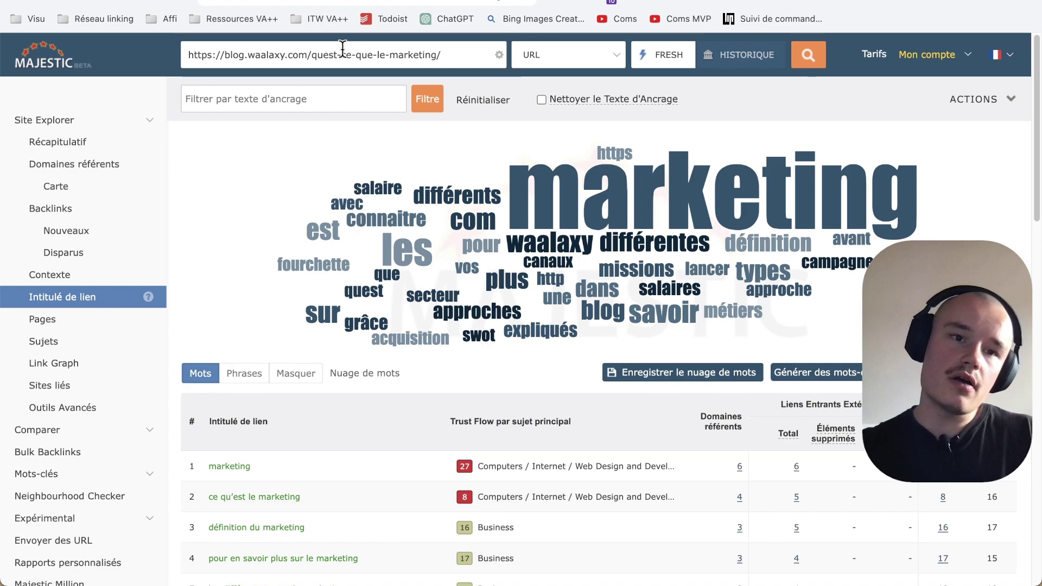
{"action": "left_click", "coordinate": [548, 56]}
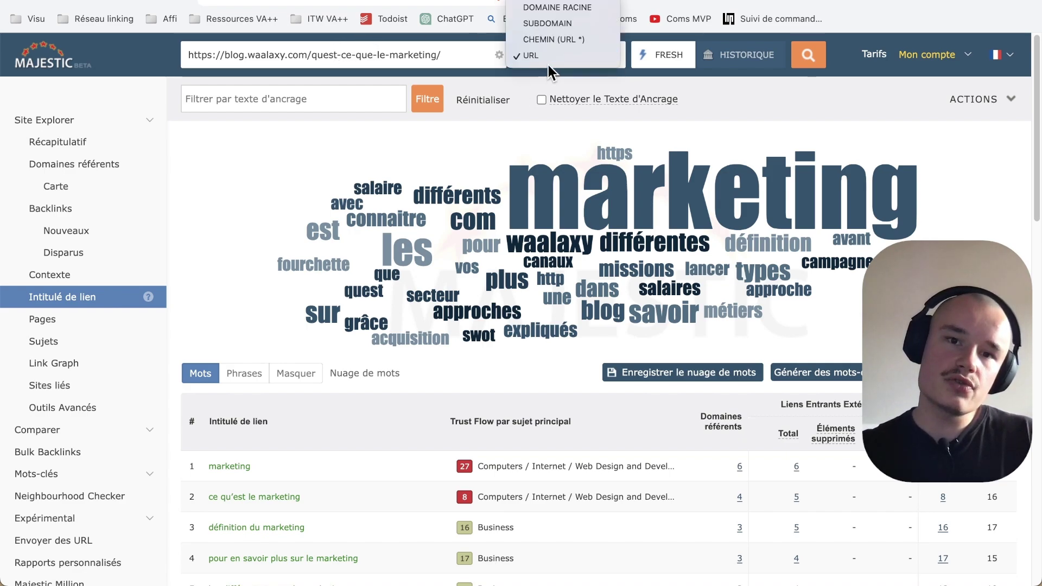
{"action": "left_click", "coordinate": [767, 115]}
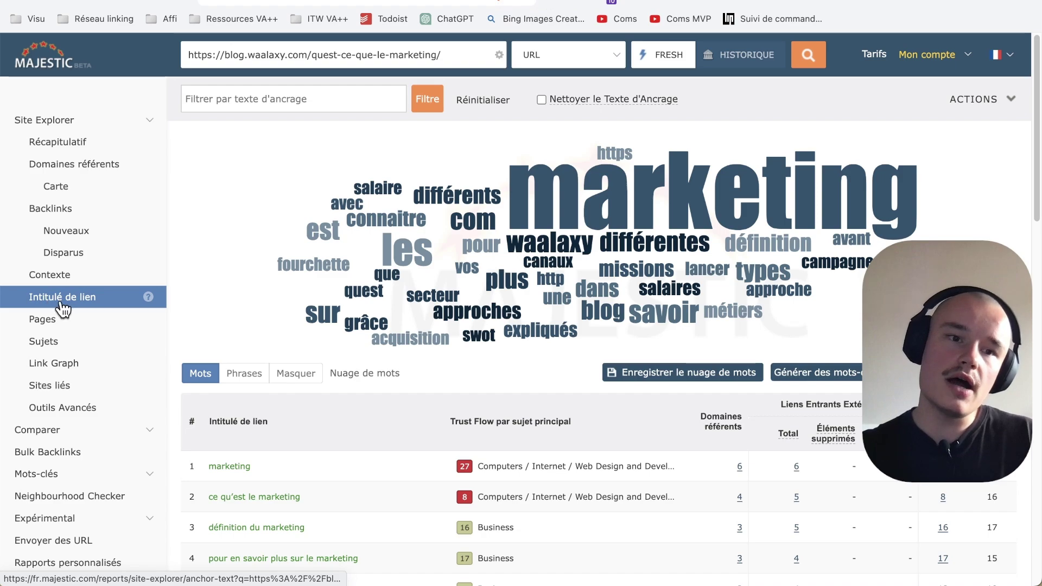
Step: Examine the marketing article's link anchors from the word cloud down to the last entry in the list
{"action": "scroll", "coordinate": [229, 342], "scroll_direction": "down", "scroll_amount": 1}
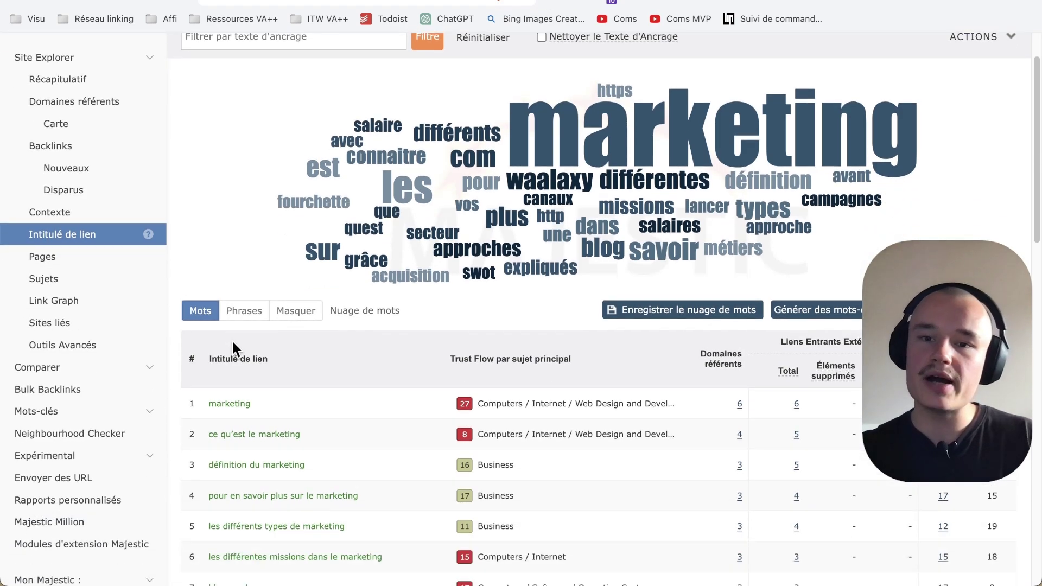
{"action": "scroll", "coordinate": [232, 340], "scroll_direction": "up", "scroll_amount": 1}
{"action": "scroll", "coordinate": [232, 339], "scroll_direction": "down", "scroll_amount": 1}
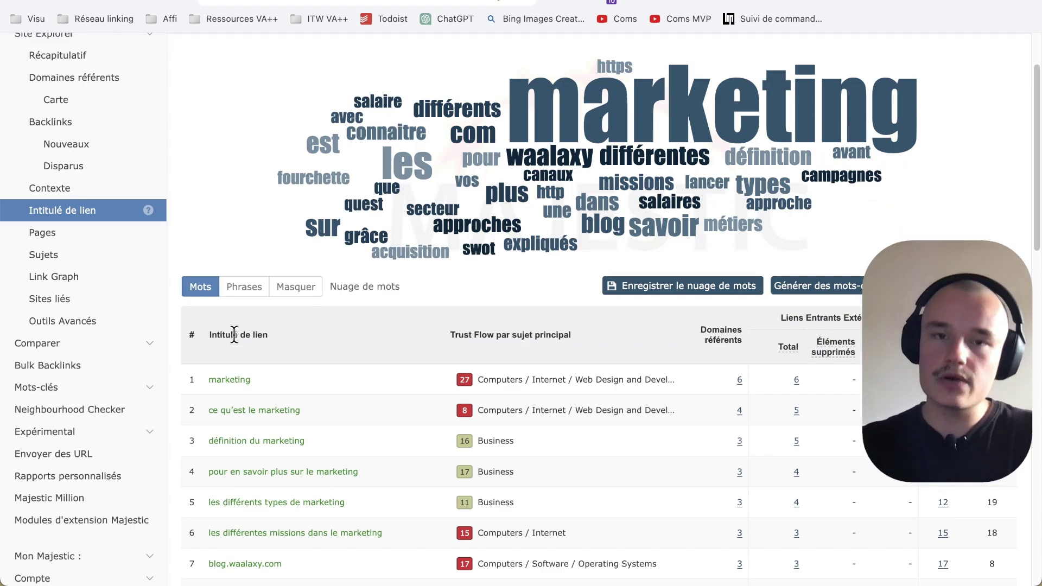
{"action": "scroll", "coordinate": [542, 336], "scroll_direction": "down", "scroll_amount": 1}
{"action": "scroll", "coordinate": [542, 339], "scroll_direction": "down", "scroll_amount": 5}
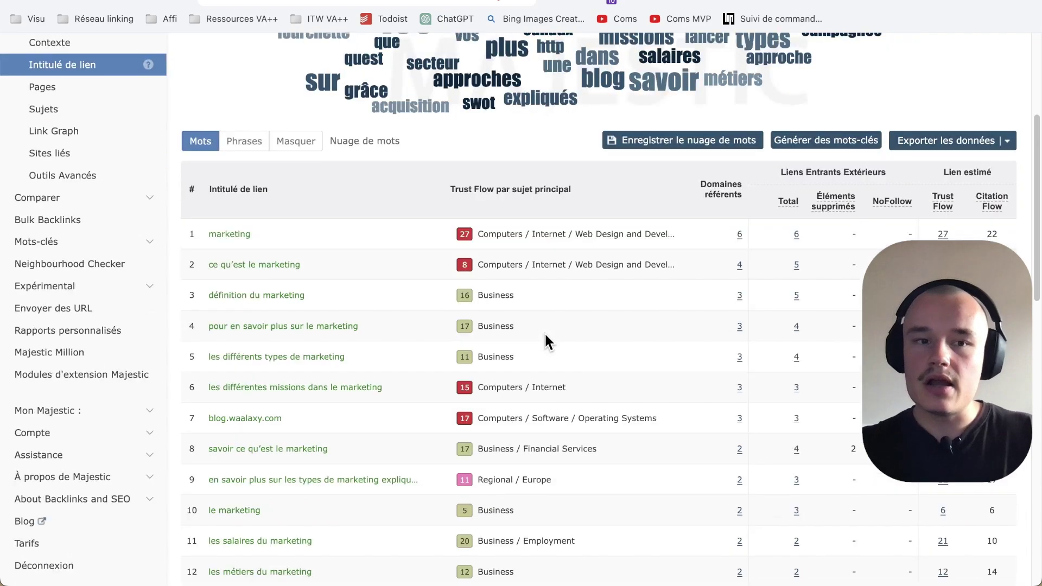
{"action": "scroll", "coordinate": [555, 395], "scroll_direction": "down", "scroll_amount": 3}
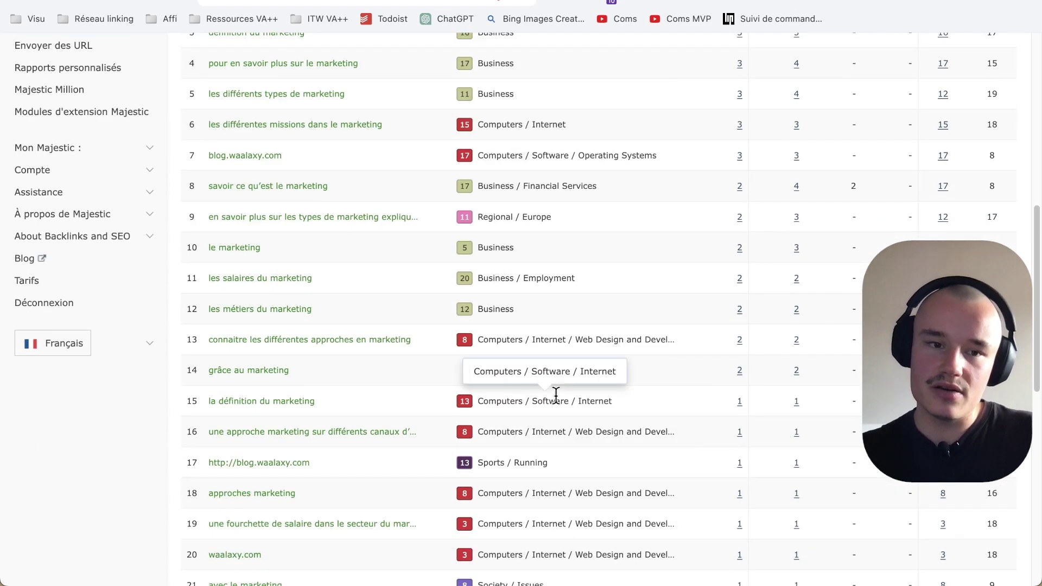
{"action": "scroll", "coordinate": [556, 395], "scroll_direction": "down", "scroll_amount": 1}
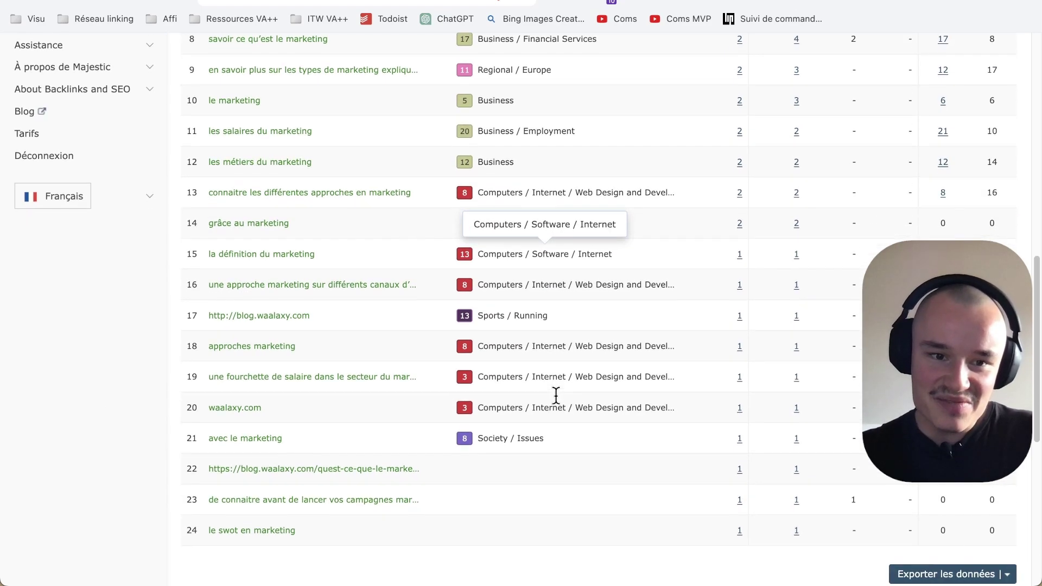
{"action": "scroll", "coordinate": [556, 396], "scroll_direction": "up", "scroll_amount": 9}
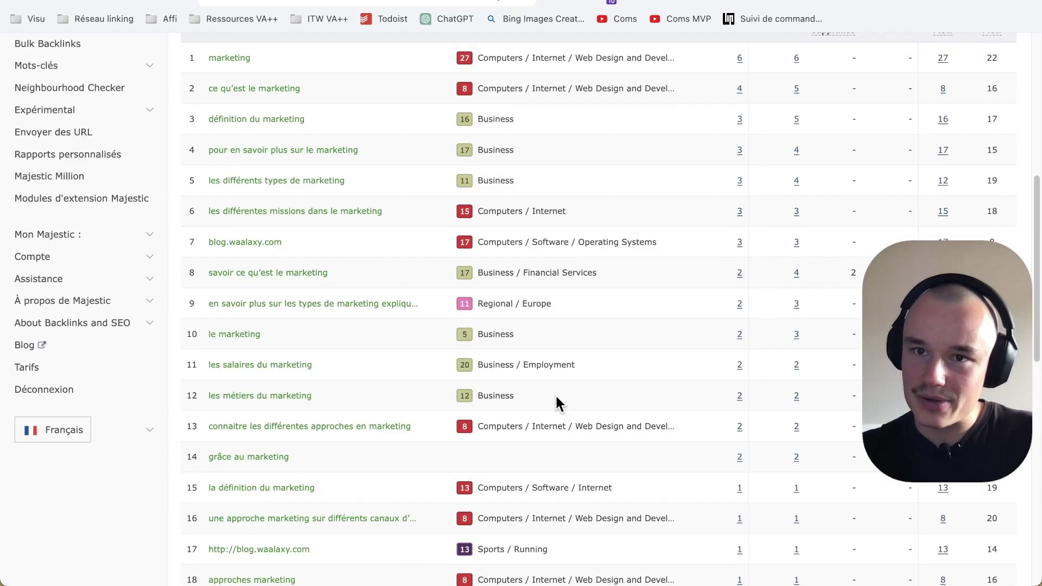
{"action": "scroll", "coordinate": [556, 396], "scroll_direction": "up", "scroll_amount": 3}
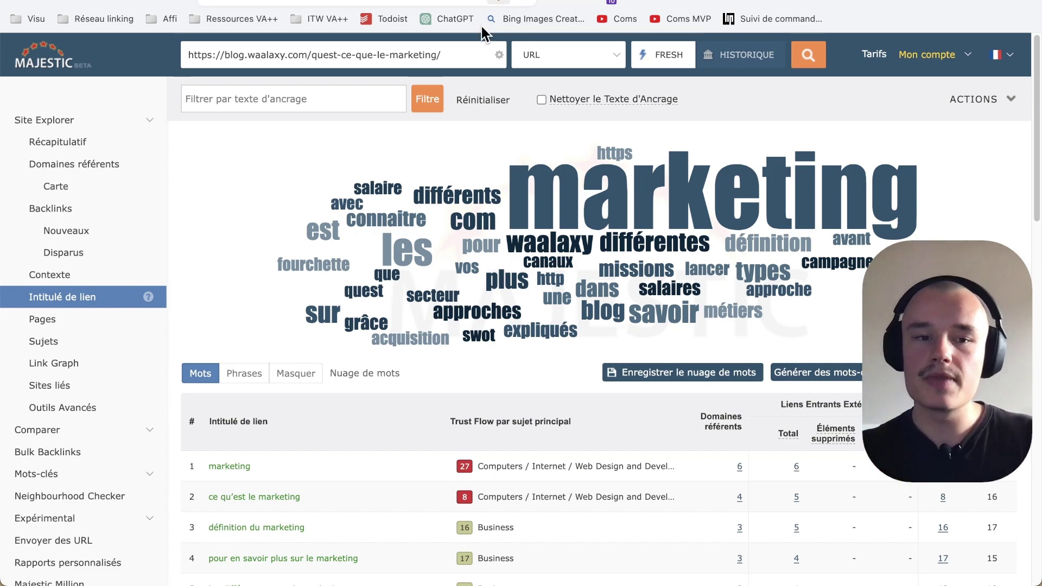
Step: Highlight the anchor "ce qu'est le marketing" and the entries around "définition du marketing" in the anchor list
{"action": "scroll", "coordinate": [494, 196], "scroll_direction": "down", "scroll_amount": 4}
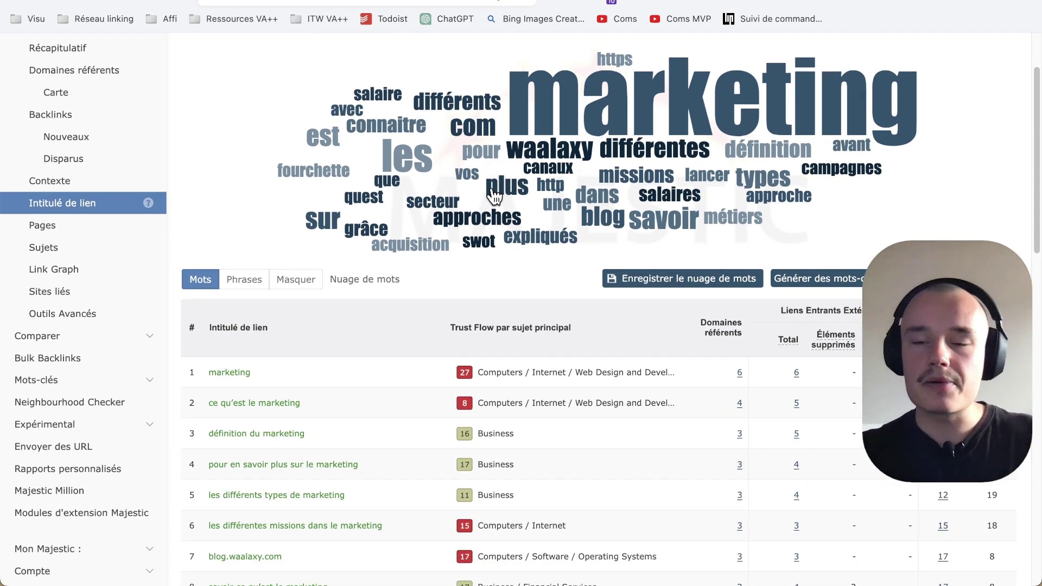
{"action": "scroll", "coordinate": [493, 197], "scroll_direction": "down", "scroll_amount": 2}
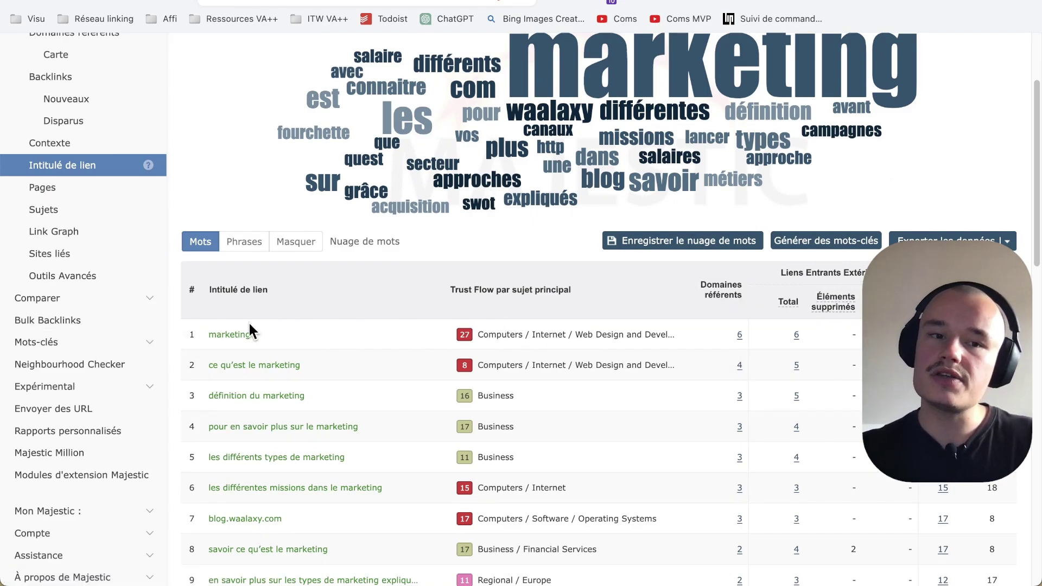
{"action": "triple_click", "coordinate": [325, 366]}
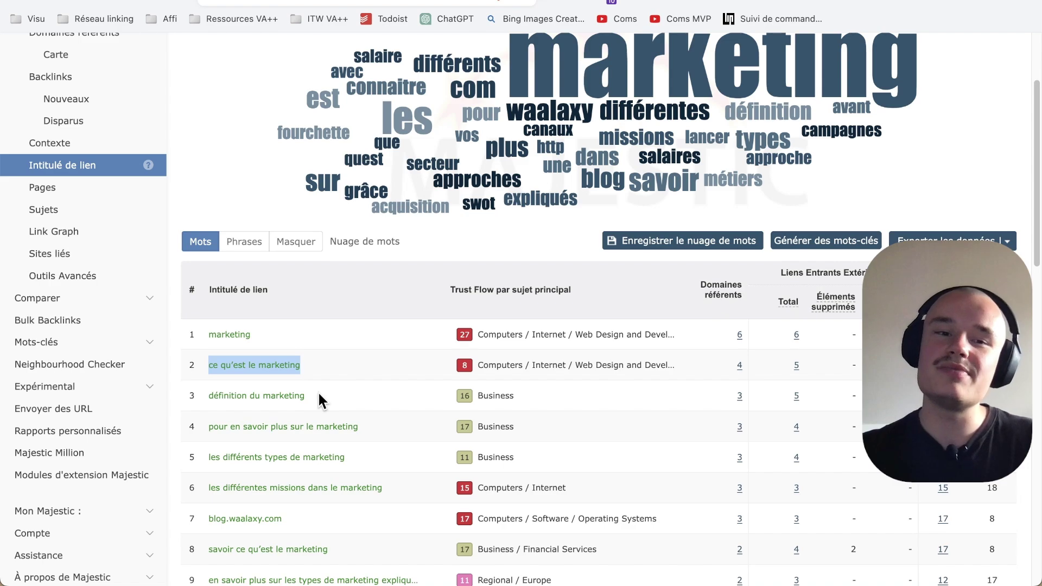
{"action": "left_click_drag", "start_coordinate": [315, 393], "coordinate": [206, 428]}
{"action": "left_click", "coordinate": [336, 408]}
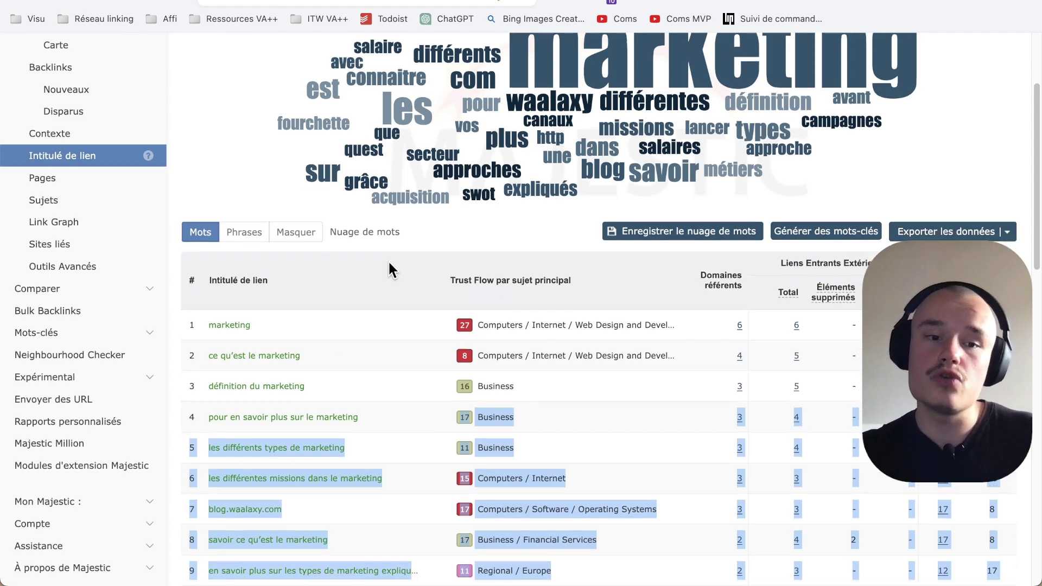
Step: Clear the text selection and highlight the anchor "blog.waalaxy.com" in the marketing article's list
{"action": "scroll", "coordinate": [389, 261], "scroll_direction": "down", "scroll_amount": 2}
{"action": "left_click", "coordinate": [211, 145]}
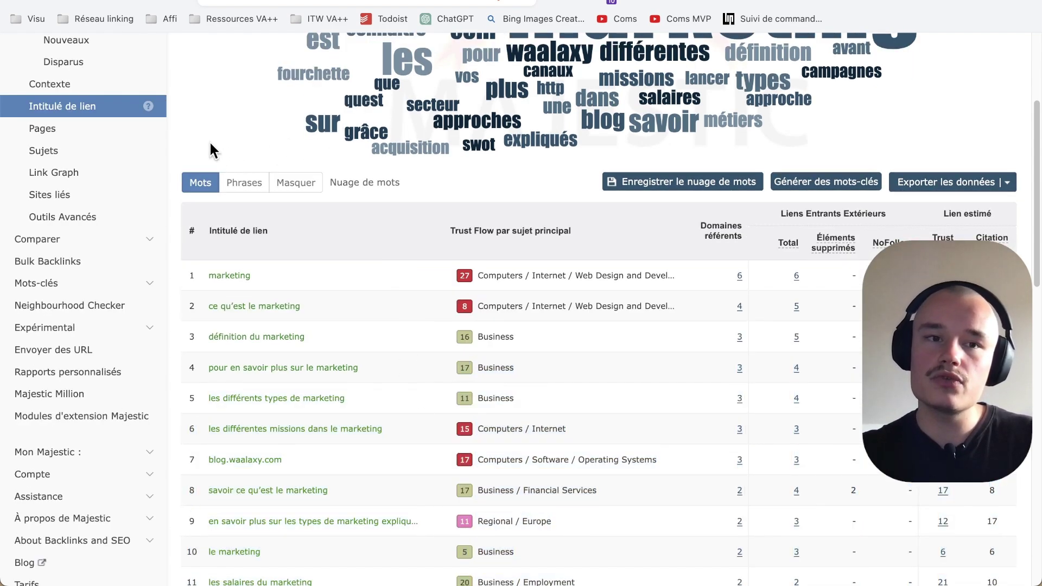
{"action": "left_click_drag", "start_coordinate": [392, 426], "coordinate": [252, 456]}
{"action": "left_click", "coordinate": [298, 467]}
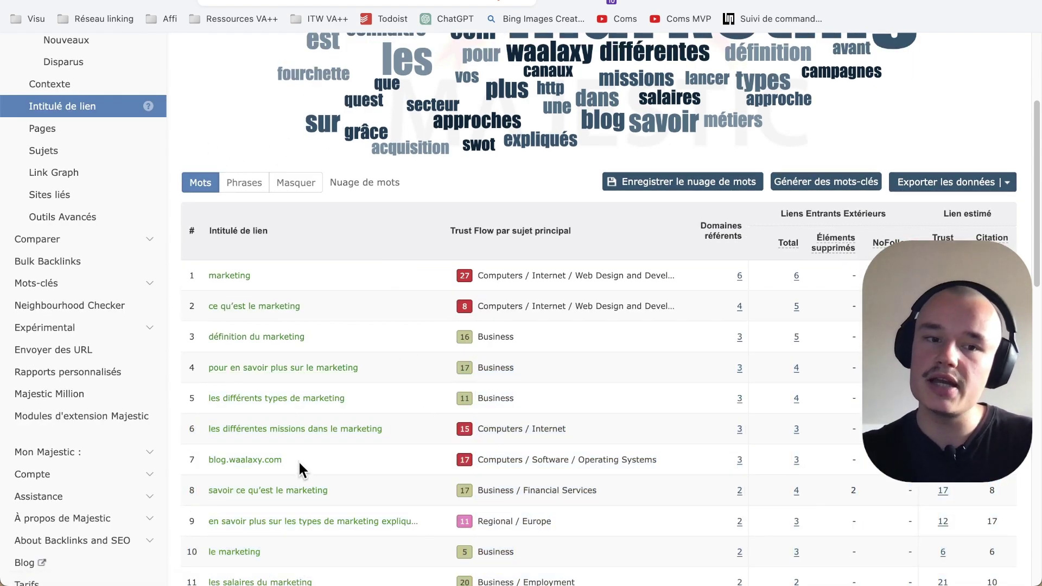
{"action": "left_click_drag", "start_coordinate": [311, 470], "coordinate": [184, 466]}
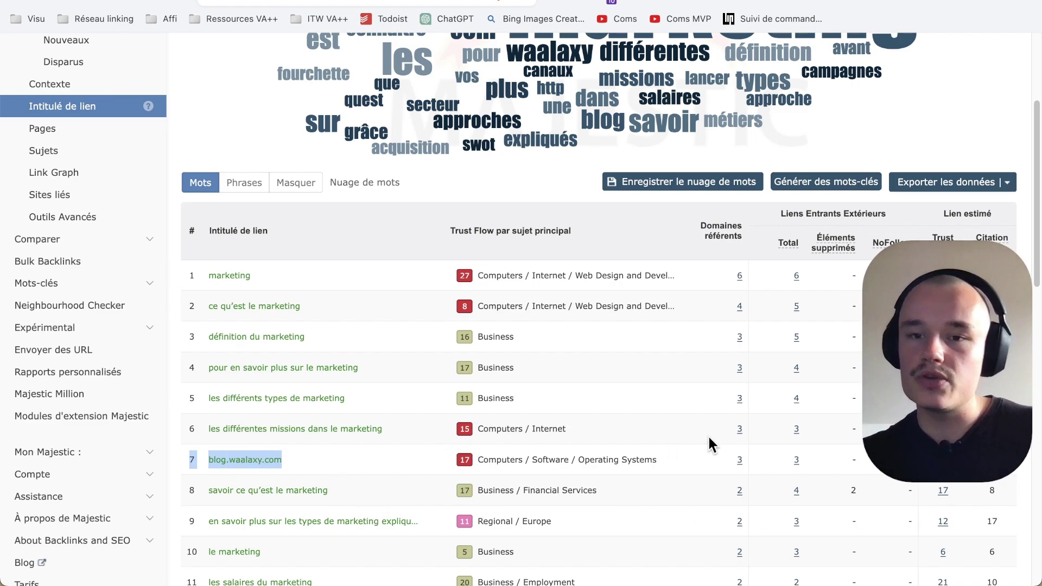
{"action": "scroll", "coordinate": [722, 449], "scroll_direction": "down", "scroll_amount": 3}
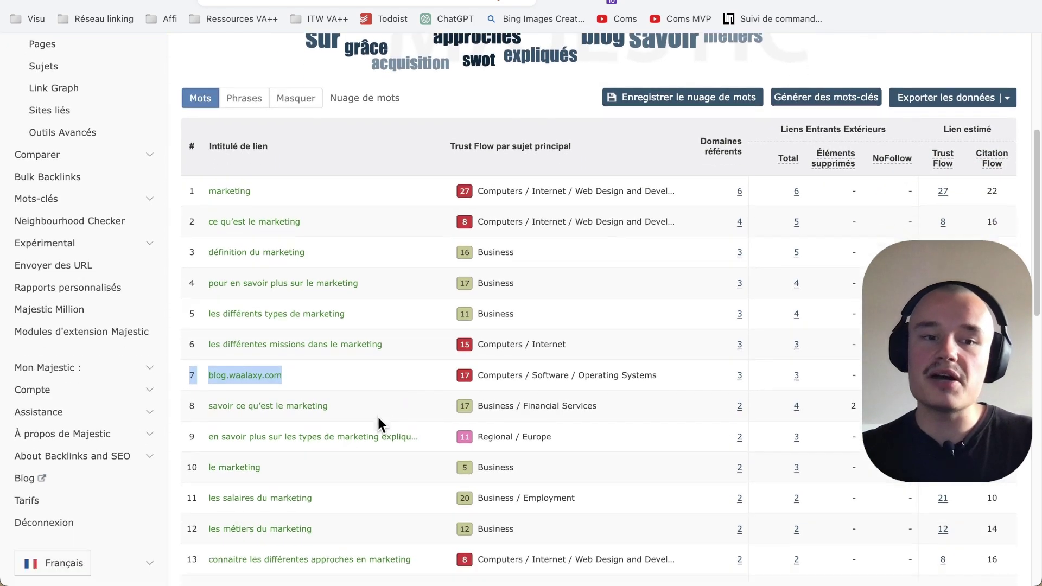
{"action": "scroll", "coordinate": [377, 422], "scroll_direction": "down", "scroll_amount": 2}
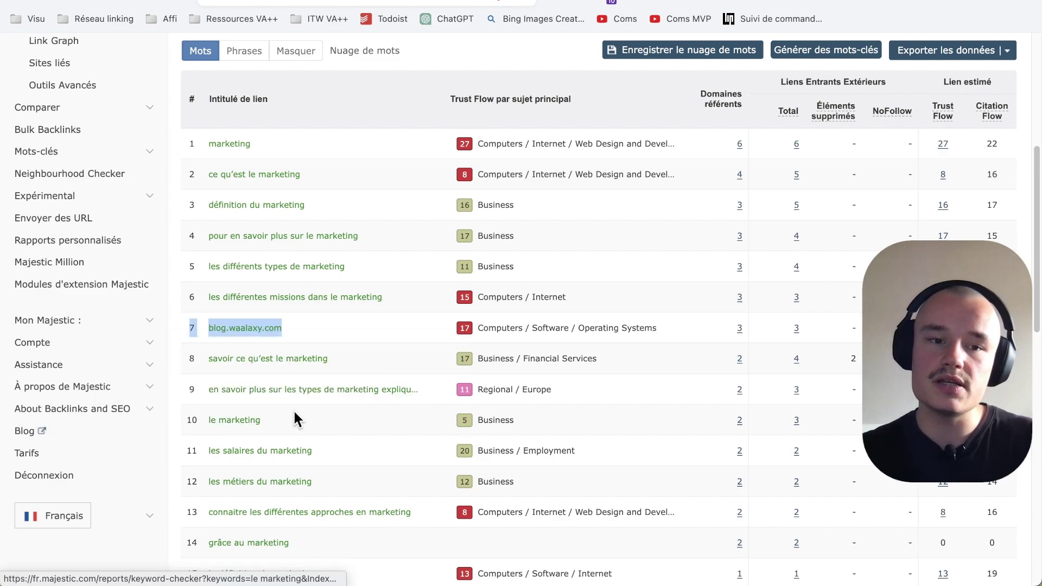
{"action": "scroll", "coordinate": [296, 418], "scroll_direction": "down", "scroll_amount": 1}
{"action": "scroll", "coordinate": [297, 423], "scroll_direction": "down", "scroll_amount": 3}
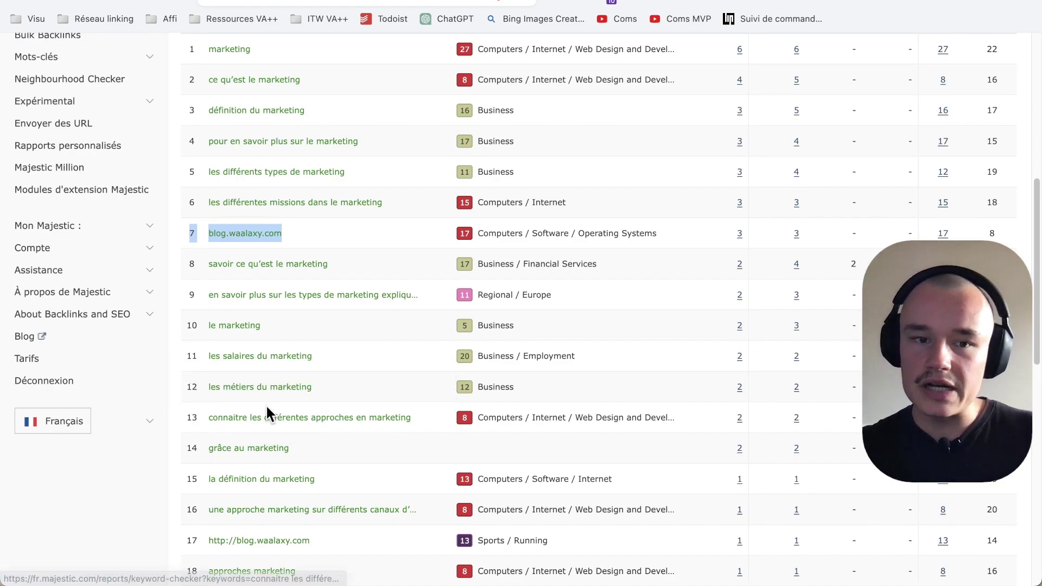
{"action": "scroll", "coordinate": [375, 426], "scroll_direction": "down", "scroll_amount": 3}
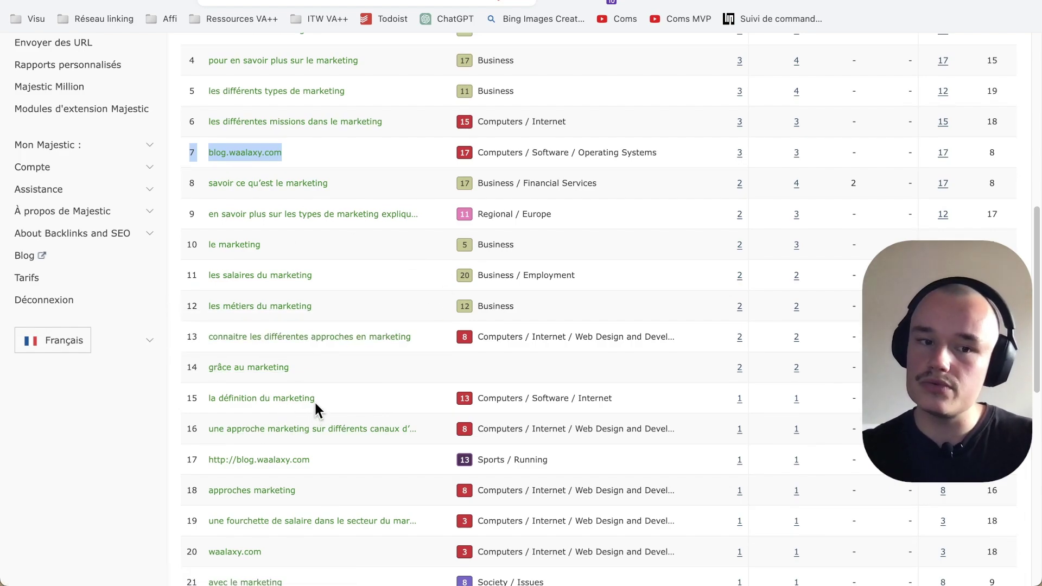
{"action": "scroll", "coordinate": [315, 401], "scroll_direction": "down", "scroll_amount": 1}
{"action": "left_click_drag", "start_coordinate": [310, 441], "coordinate": [65, 448]}
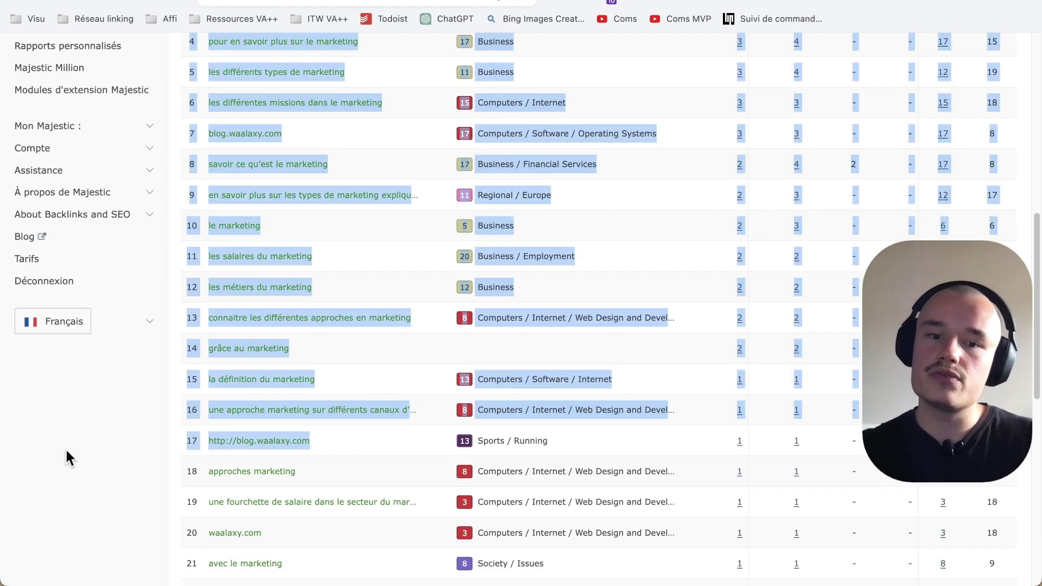
{"action": "left_click", "coordinate": [67, 451]}
{"action": "scroll", "coordinate": [190, 473], "scroll_direction": "down", "scroll_amount": 3}
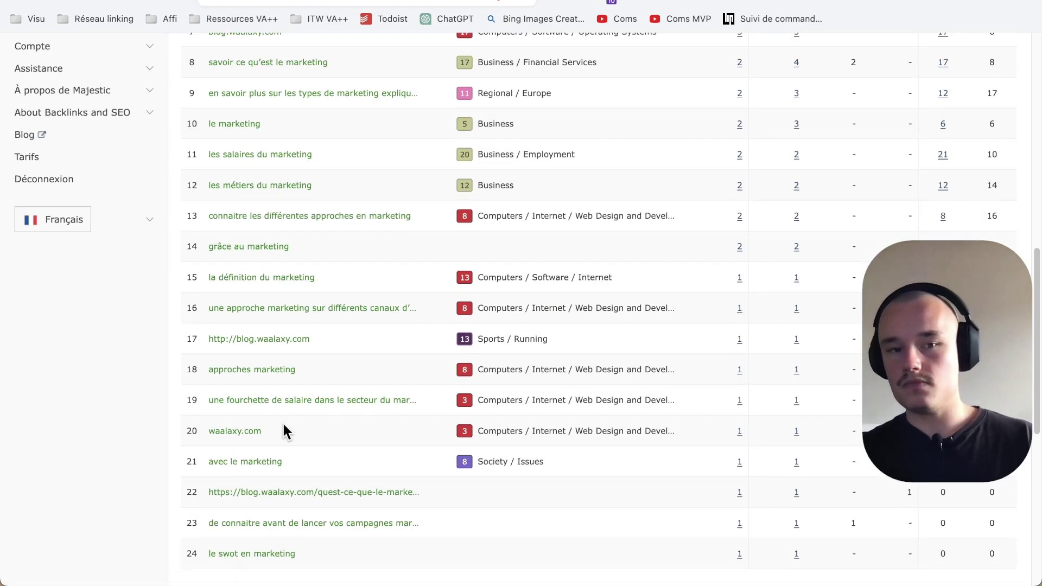
Step: Highlight the anchor "waalaxy.com" among the last entries and return to the start of the anchor report
{"action": "left_click_drag", "start_coordinate": [282, 421], "coordinate": [128, 428]}
{"action": "scroll", "coordinate": [330, 373], "scroll_direction": "down", "scroll_amount": 2}
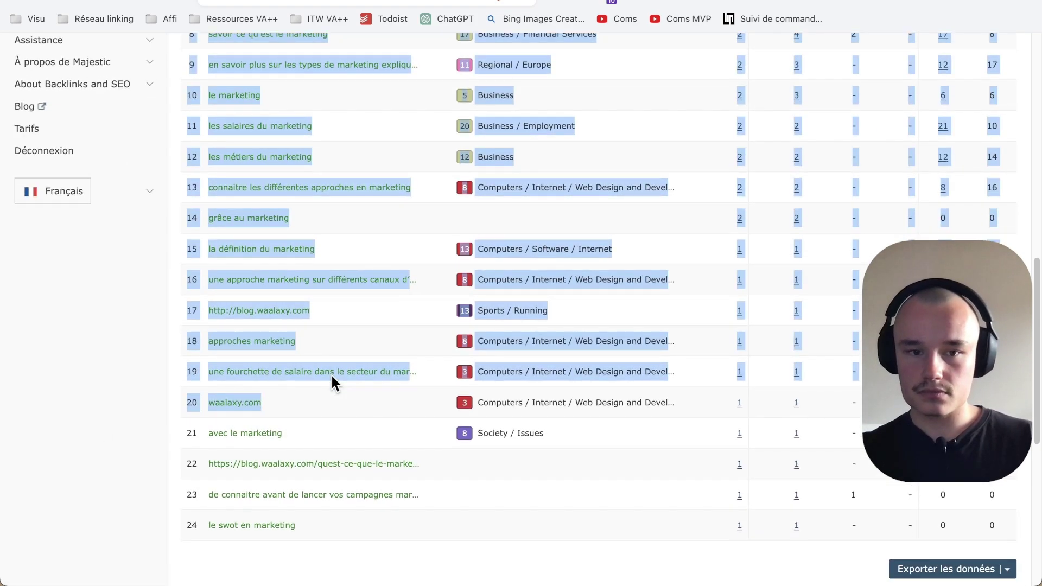
{"action": "left_click_drag", "start_coordinate": [431, 435], "coordinate": [192, 429]}
{"action": "scroll", "coordinate": [155, 423], "scroll_direction": "up", "scroll_amount": 10}
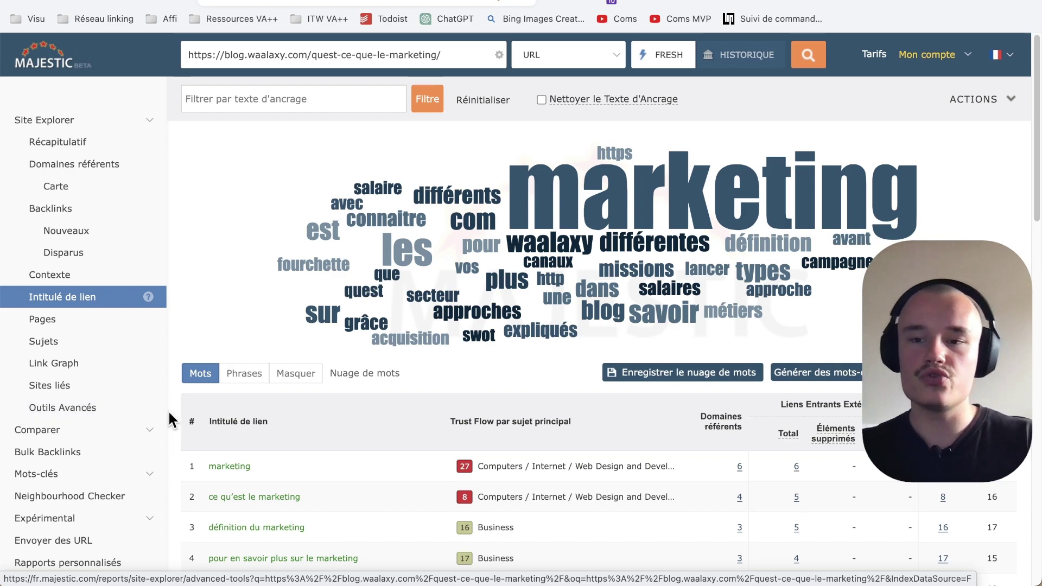
{"action": "scroll", "coordinate": [225, 304], "scroll_direction": "down", "scroll_amount": 2}
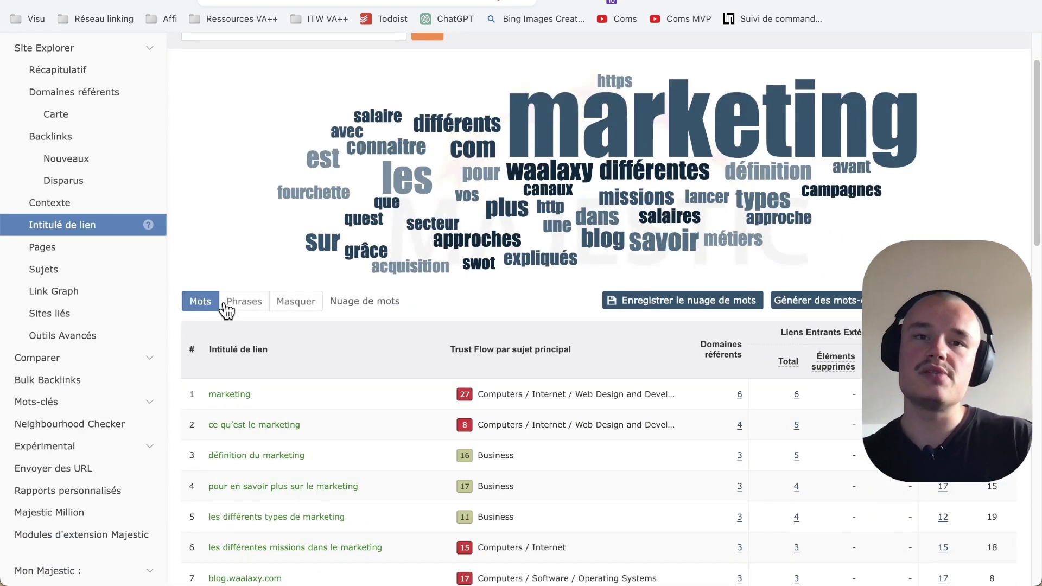
{"action": "scroll", "coordinate": [224, 304], "scroll_direction": "up", "scroll_amount": 2}
{"action": "scroll", "coordinate": [225, 302], "scroll_direction": "down", "scroll_amount": 6}
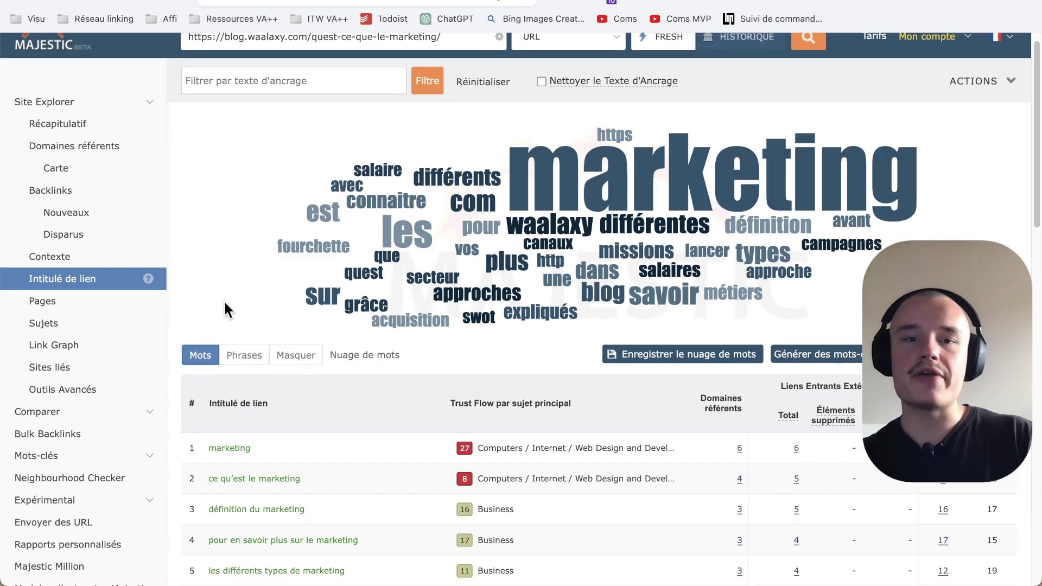
{"action": "scroll", "coordinate": [225, 302], "scroll_direction": "up", "scroll_amount": 6}
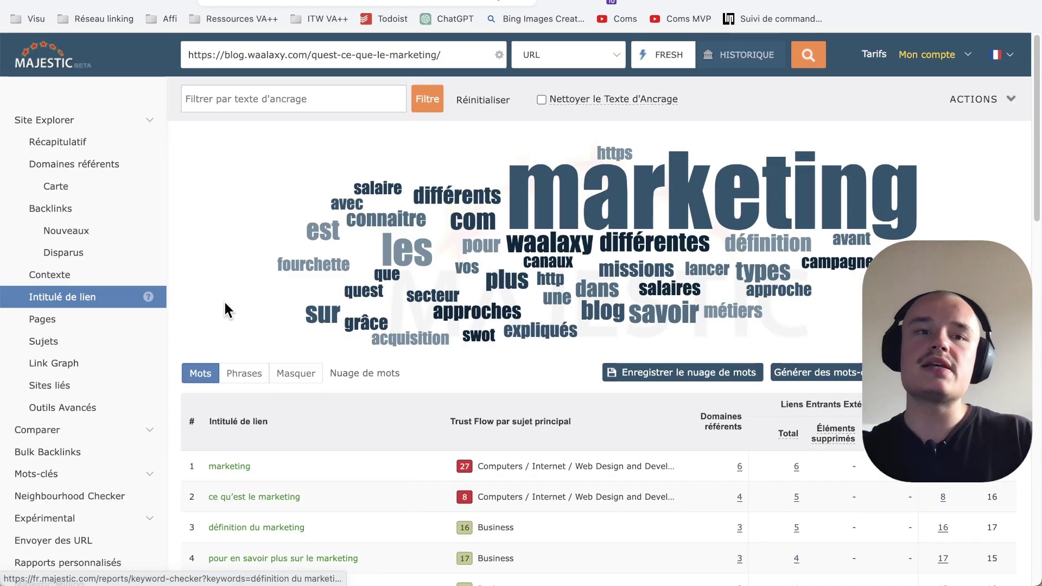